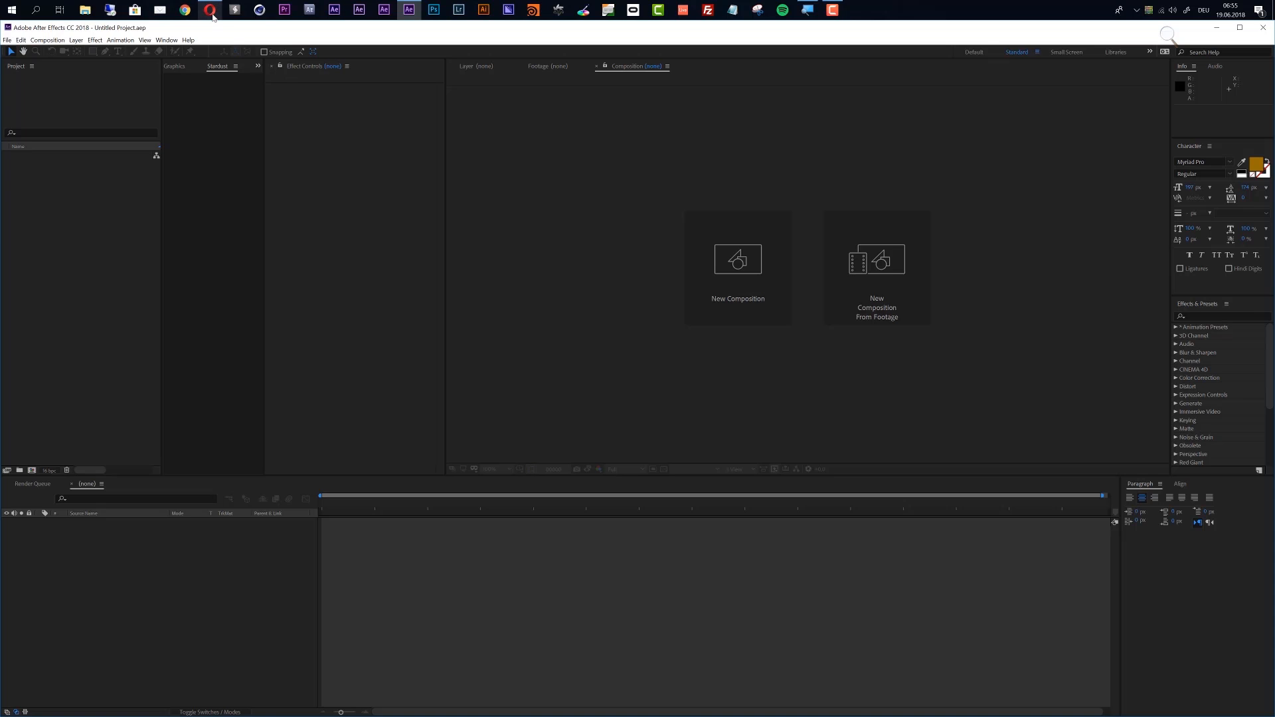
# Step: Create a new composition named Landscape using the HDTV 1080 25 preset
pyautogui.click(211, 12)
pyautogui.keyDown('ctrl'); pyautogui.keyDown('alt'); pyautogui.click(735, 307); pyautogui.keyUp('alt'); pyautogui.keyUp('ctrl')
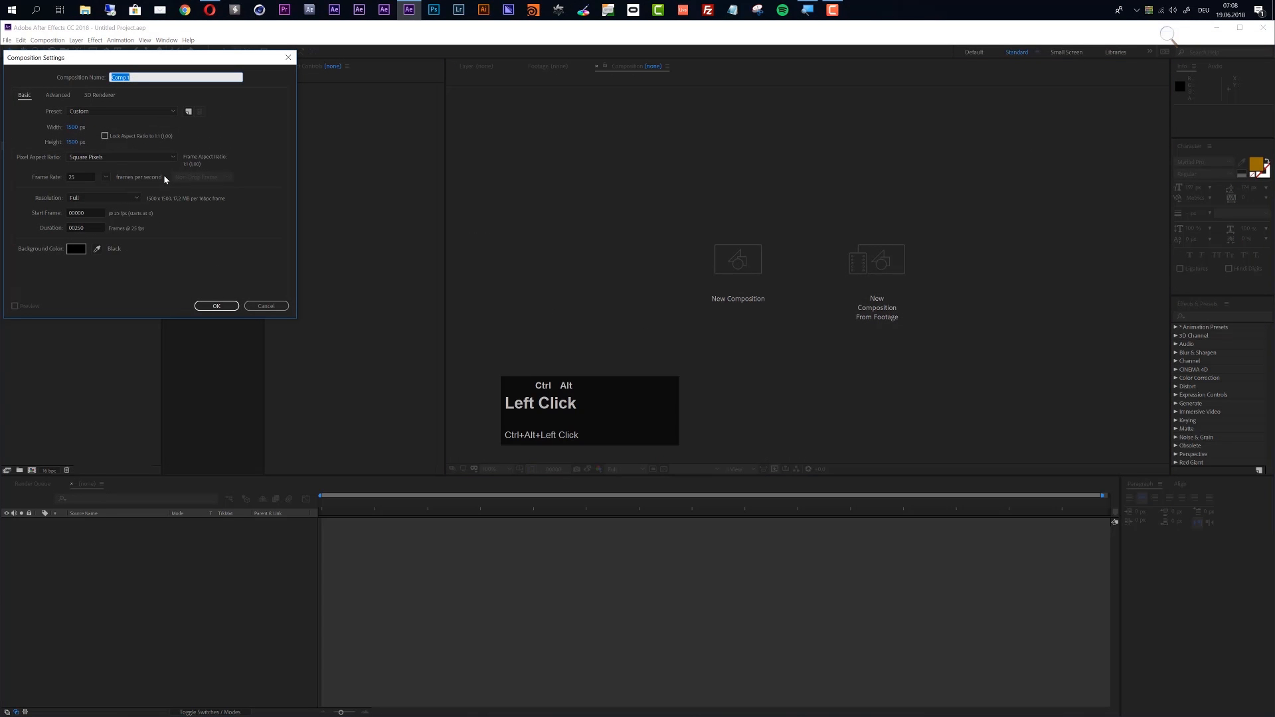
pyautogui.write('Landscape')
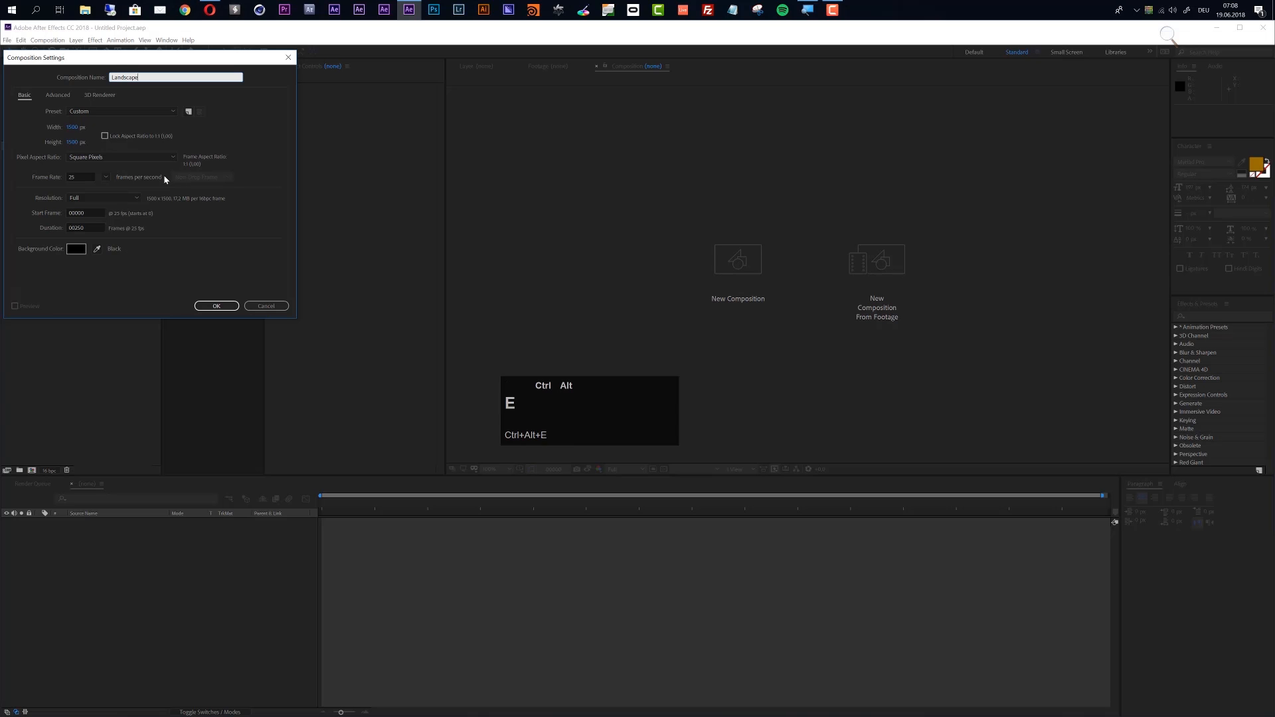
pyautogui.click(121, 113)
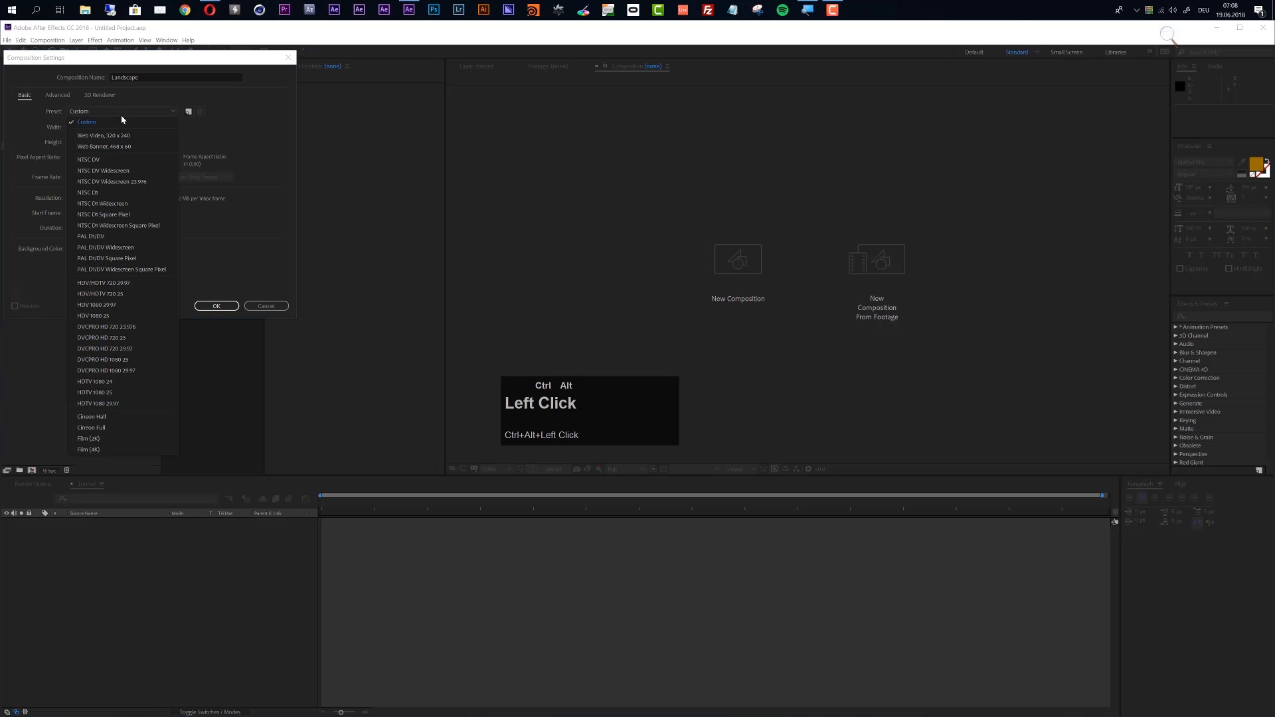
pyautogui.click(98, 392)
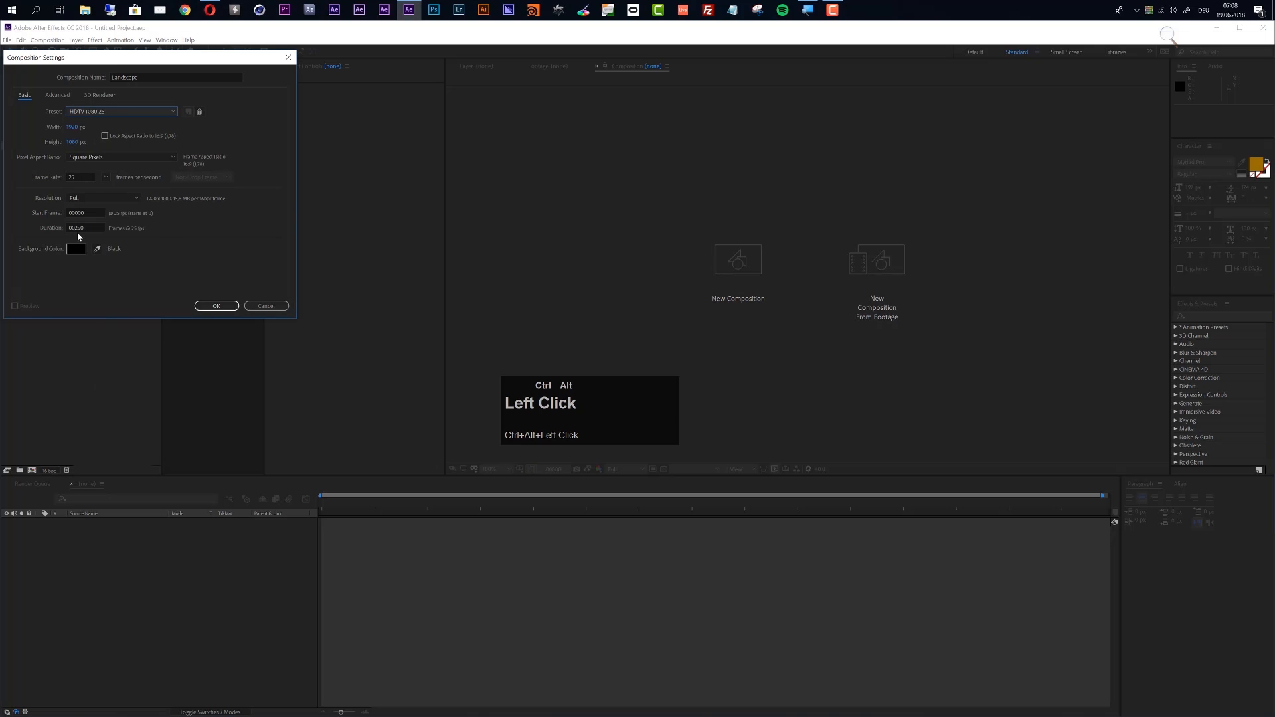
pyautogui.click(208, 305)
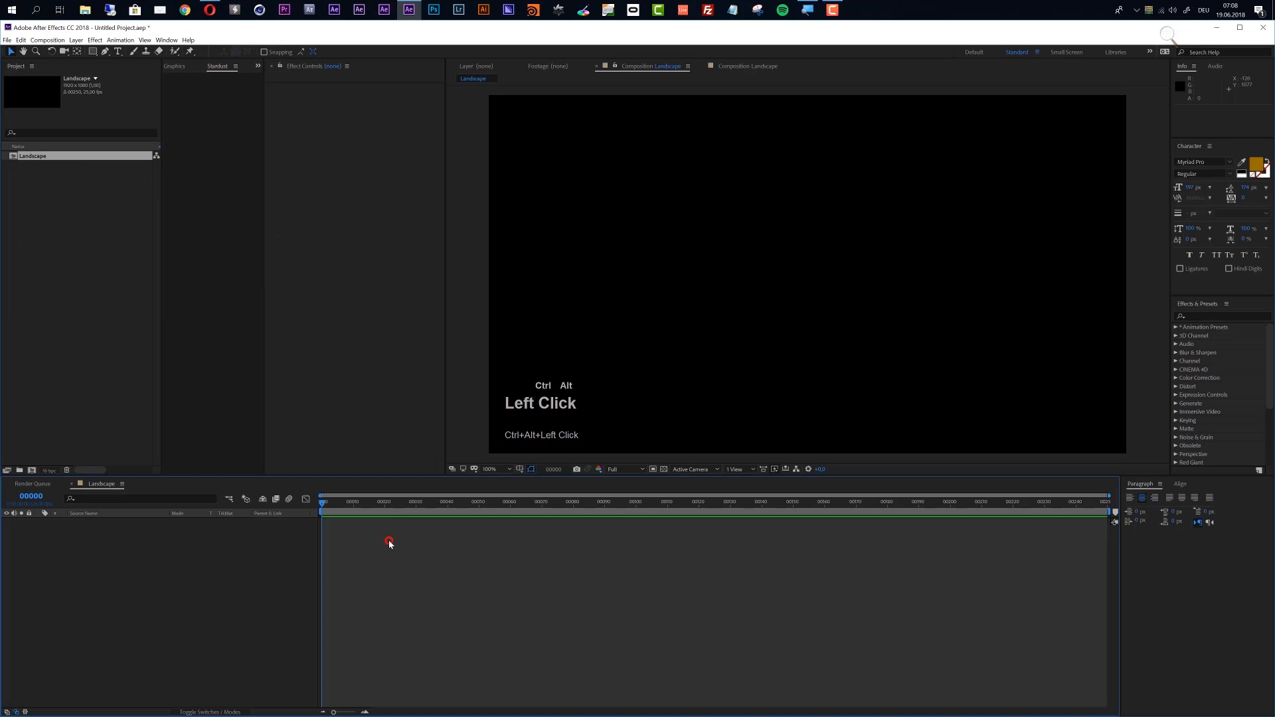
# Step: Add a solid layer named Stardust to the Landscape composition
pyautogui.hotkey('ctrl', 'alt', 'y')
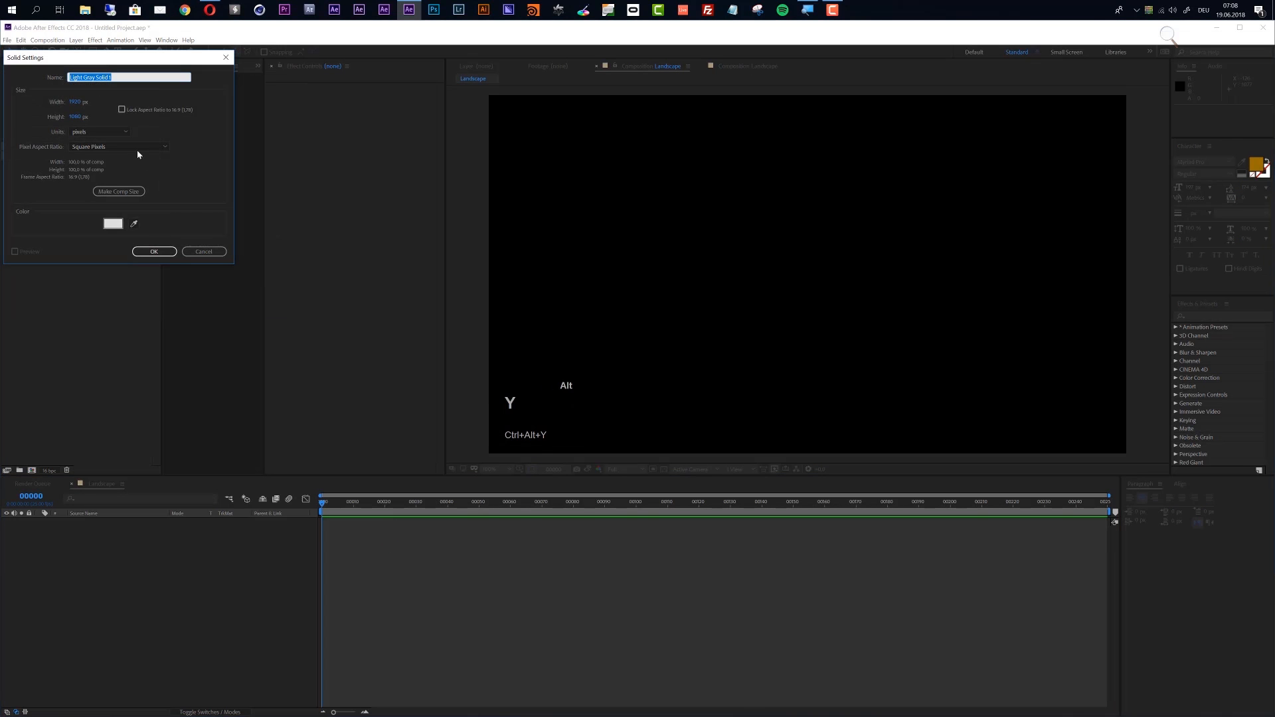
pyautogui.write('Stardust')
pyautogui.press('Return')
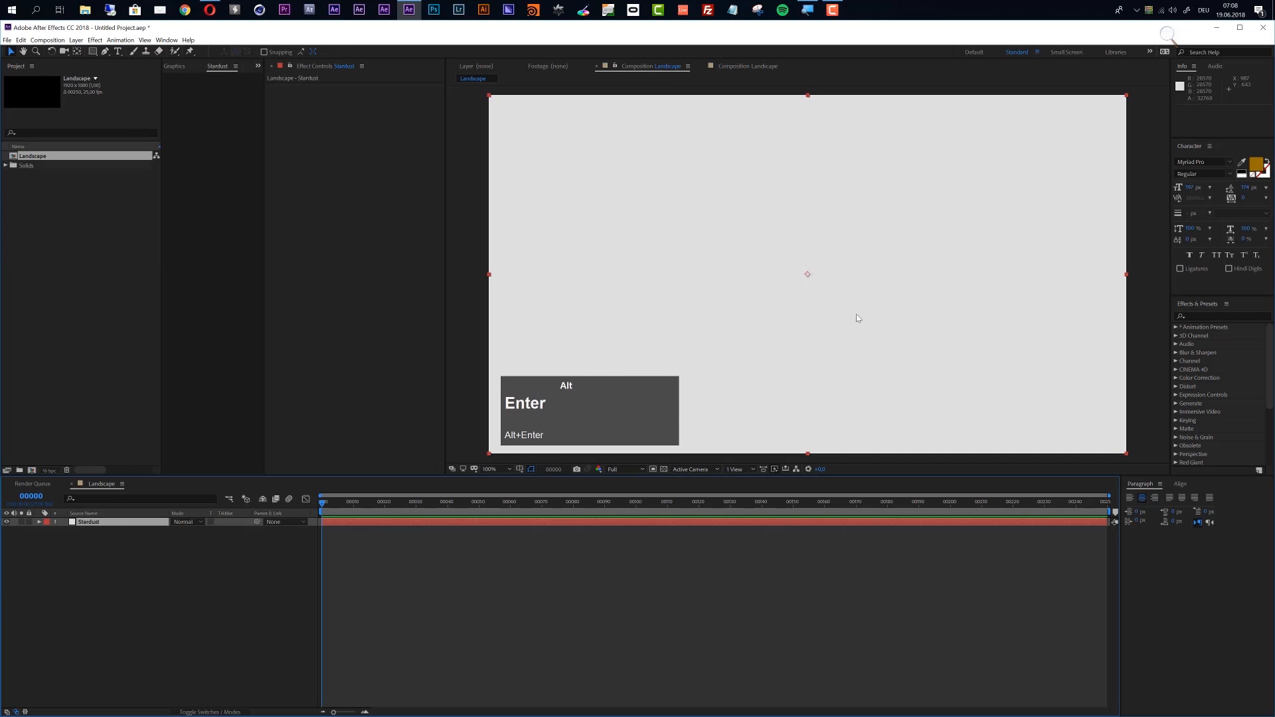
# Step: Apply the Stardust effect to the Stardust layer and move the current time to frame 29
pyautogui.click(1194, 317)
pyautogui.write('STardust')
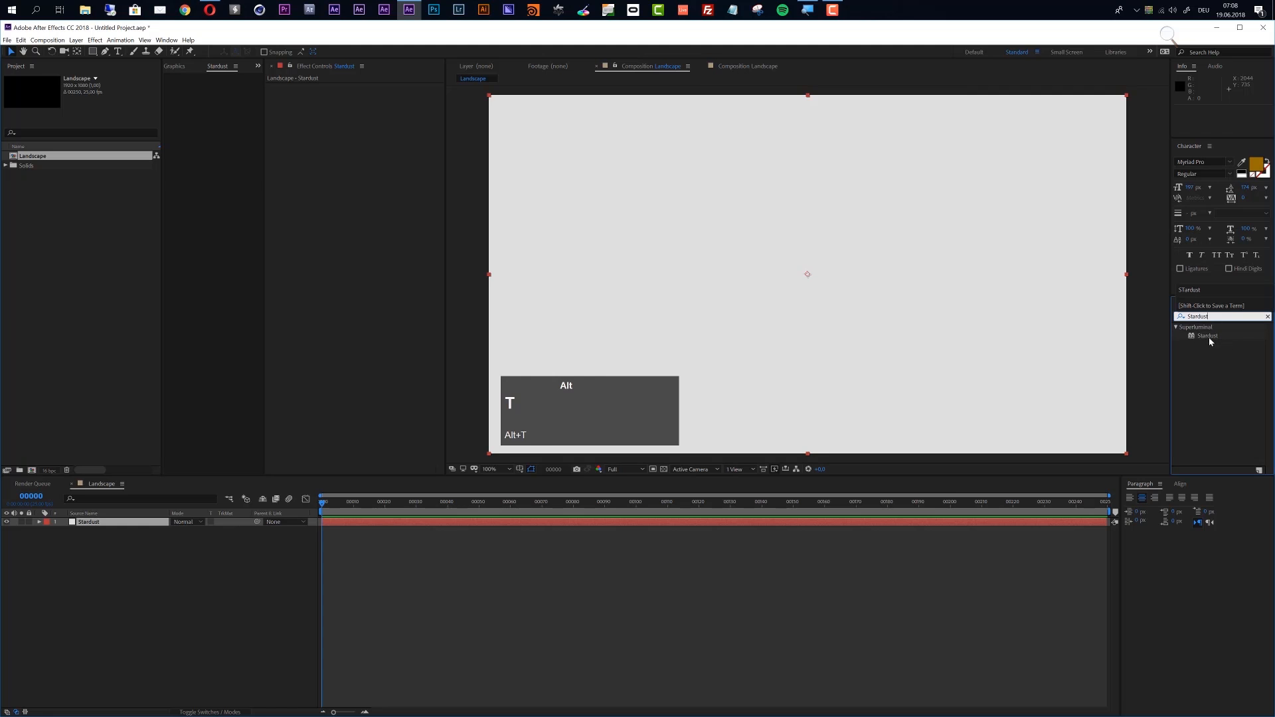
pyautogui.moveTo(1210, 342); pyautogui.dragTo(748, 529)
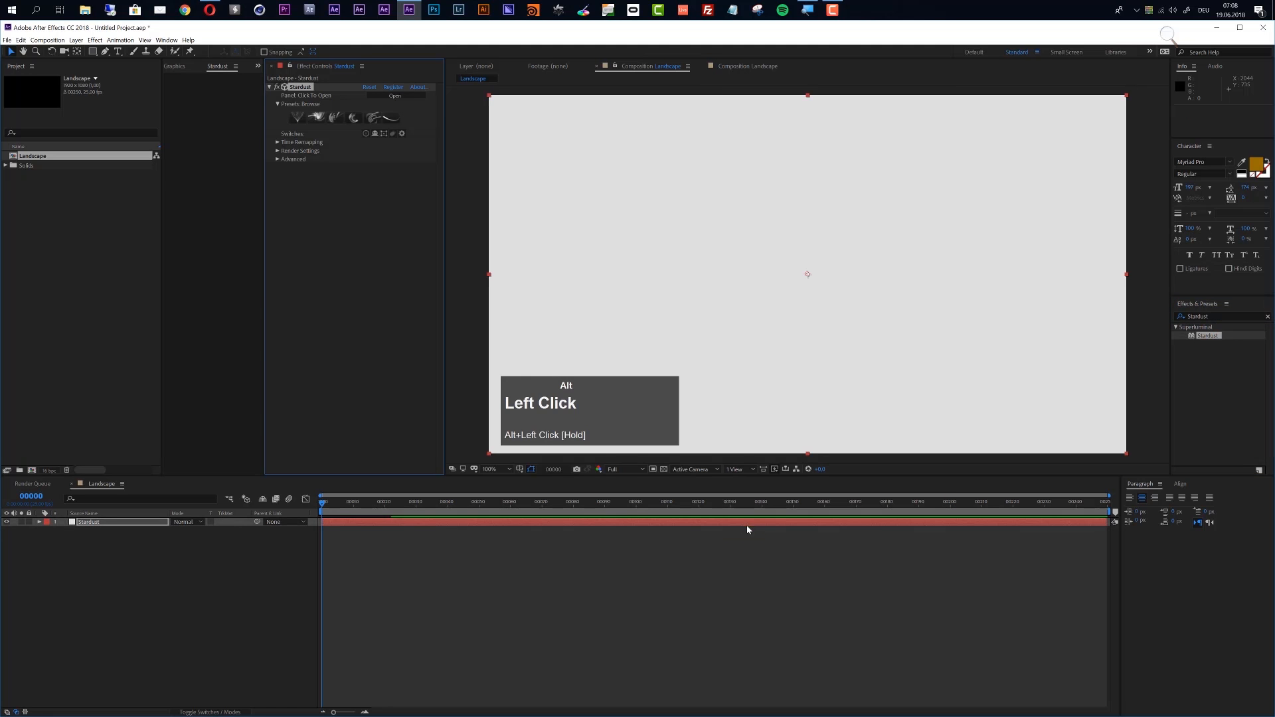
pyautogui.moveTo(400, 512); pyautogui.dragTo(414, 513)
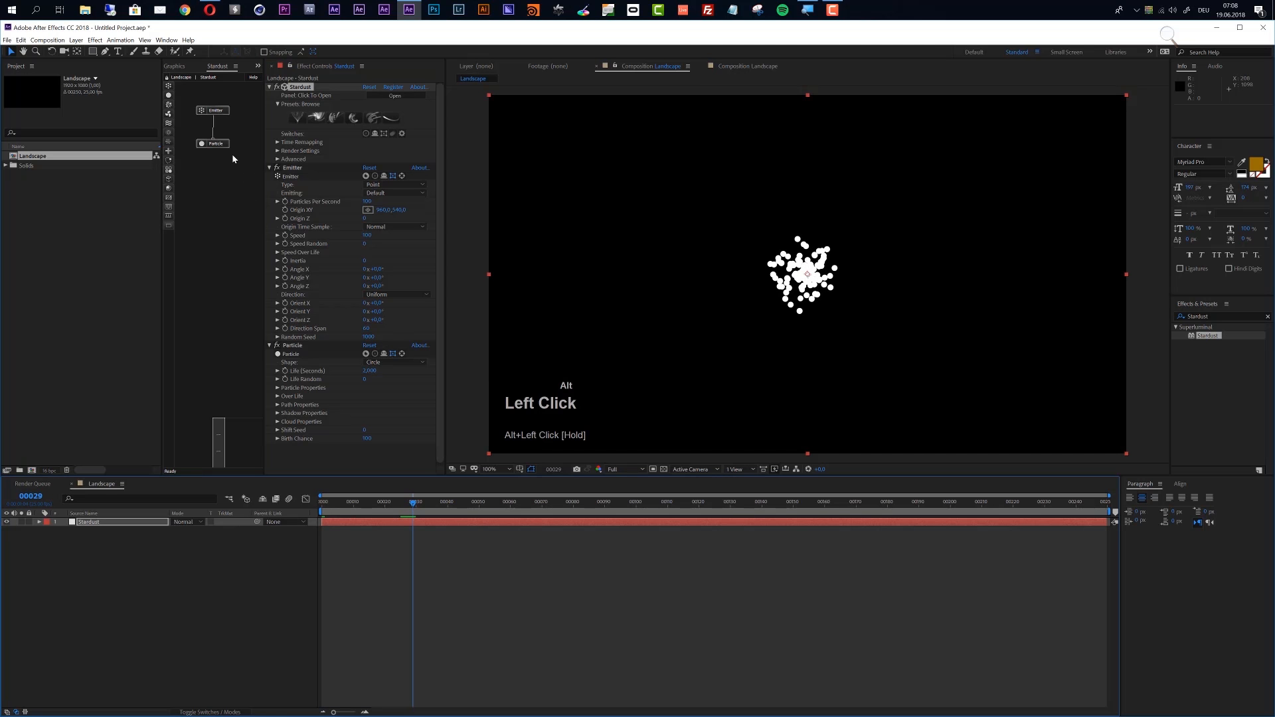
# Step: Delete the default Emitter and Particle nodes from the Stardust node graph
pyautogui.press('super+plus')
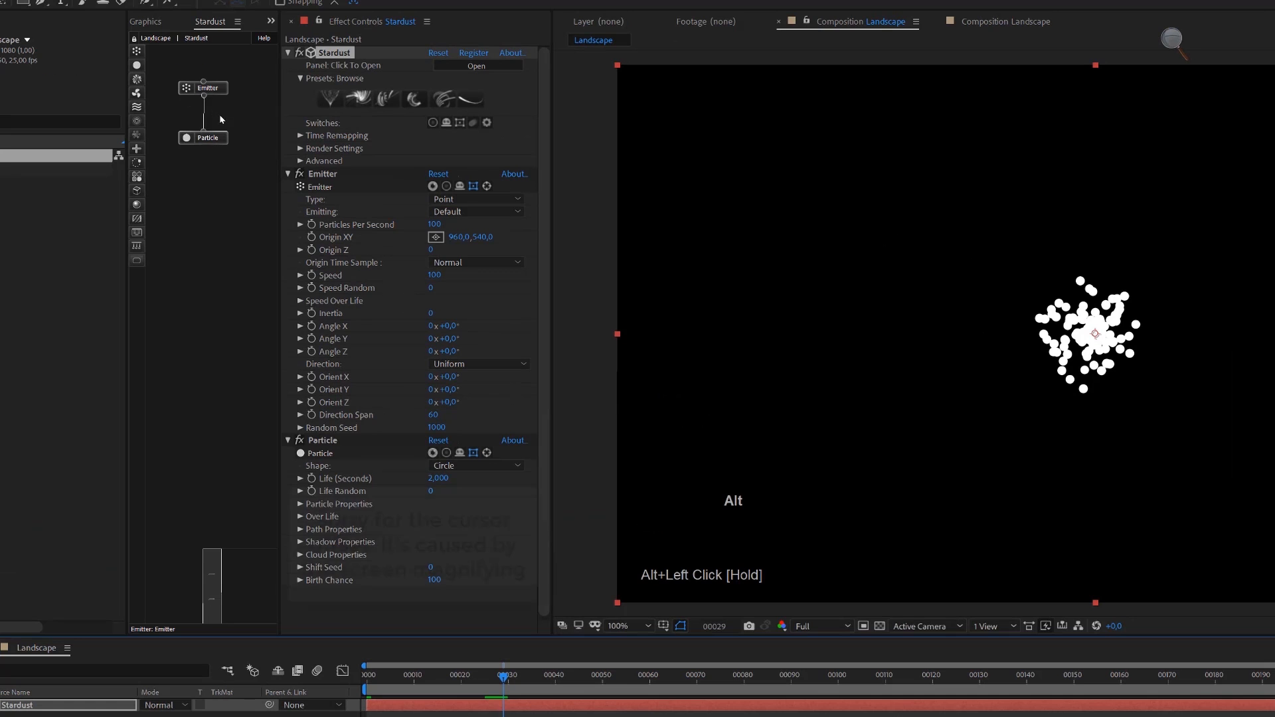
pyautogui.moveTo(197, 162); pyautogui.dragTo(210, 65)
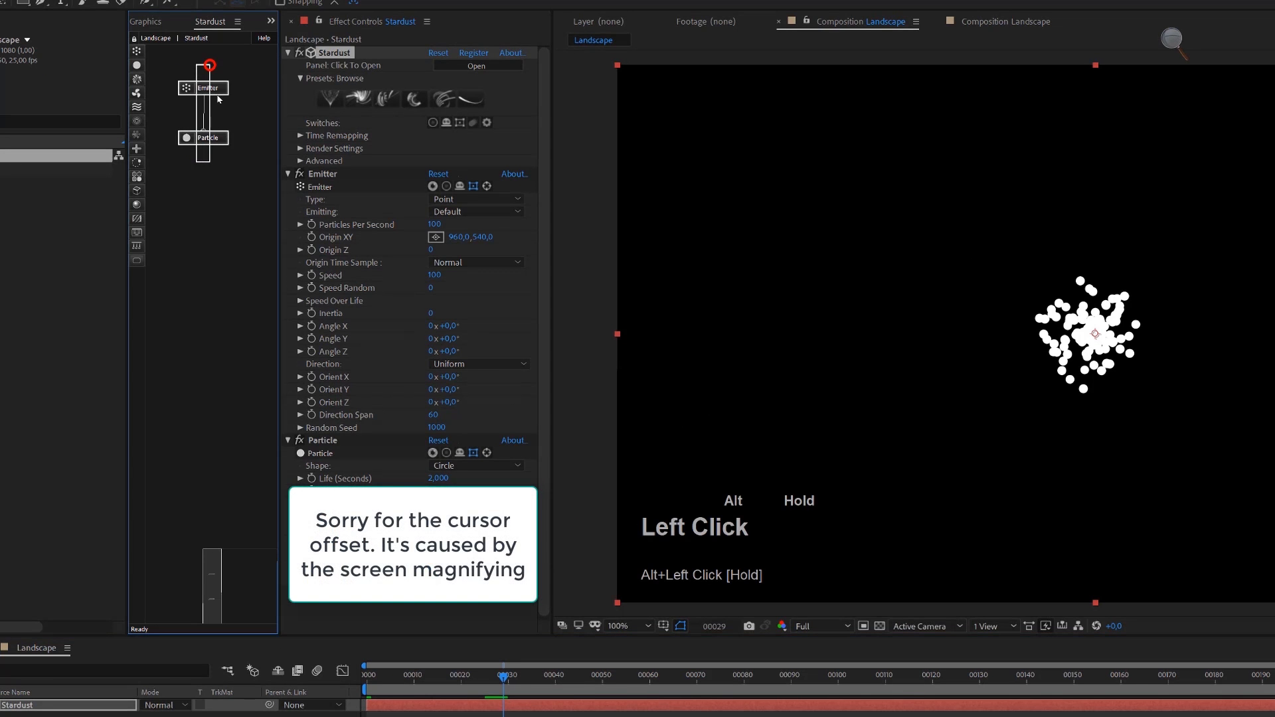
pyautogui.hotkey('alt', 'Delete')
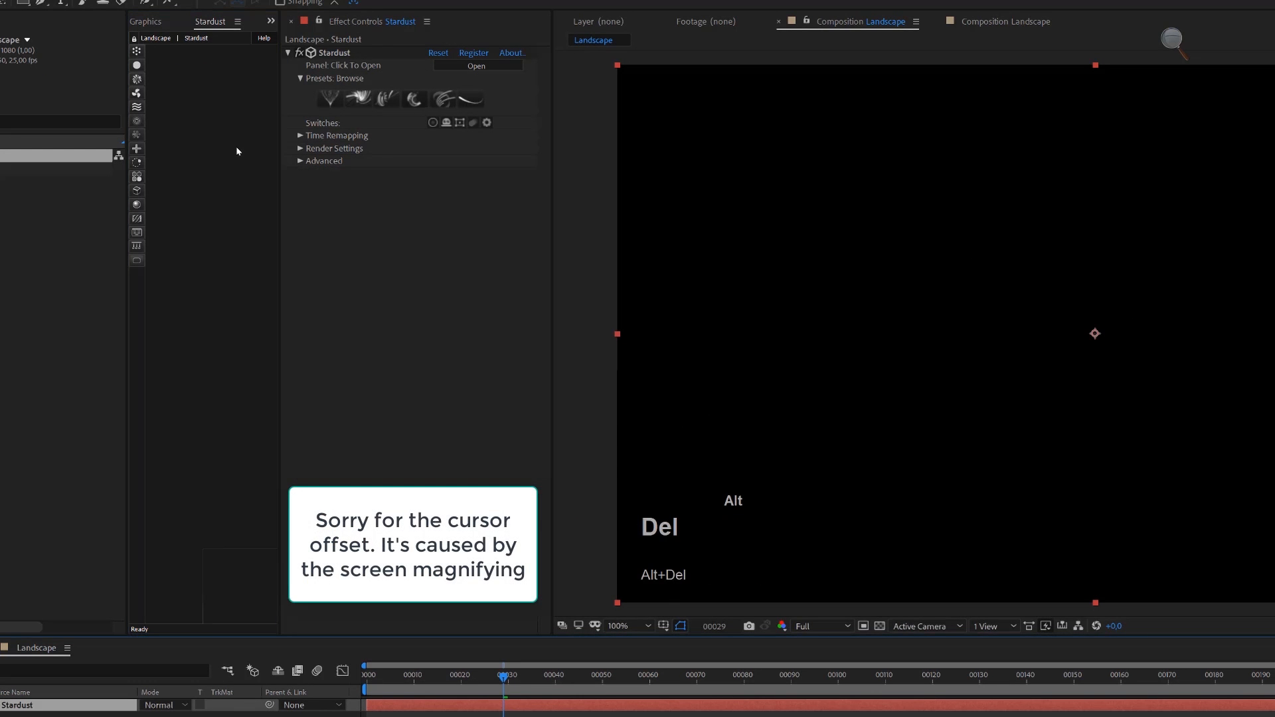
# Step: Add a Model node to the Stardust node graph and set its source to a Plane primitive
pyautogui.keyDown('alt'); pyautogui.click(167, 183); pyautogui.keyUp('alt')
pyautogui.moveTo(194, 177); pyautogui.dragTo(233, 109)
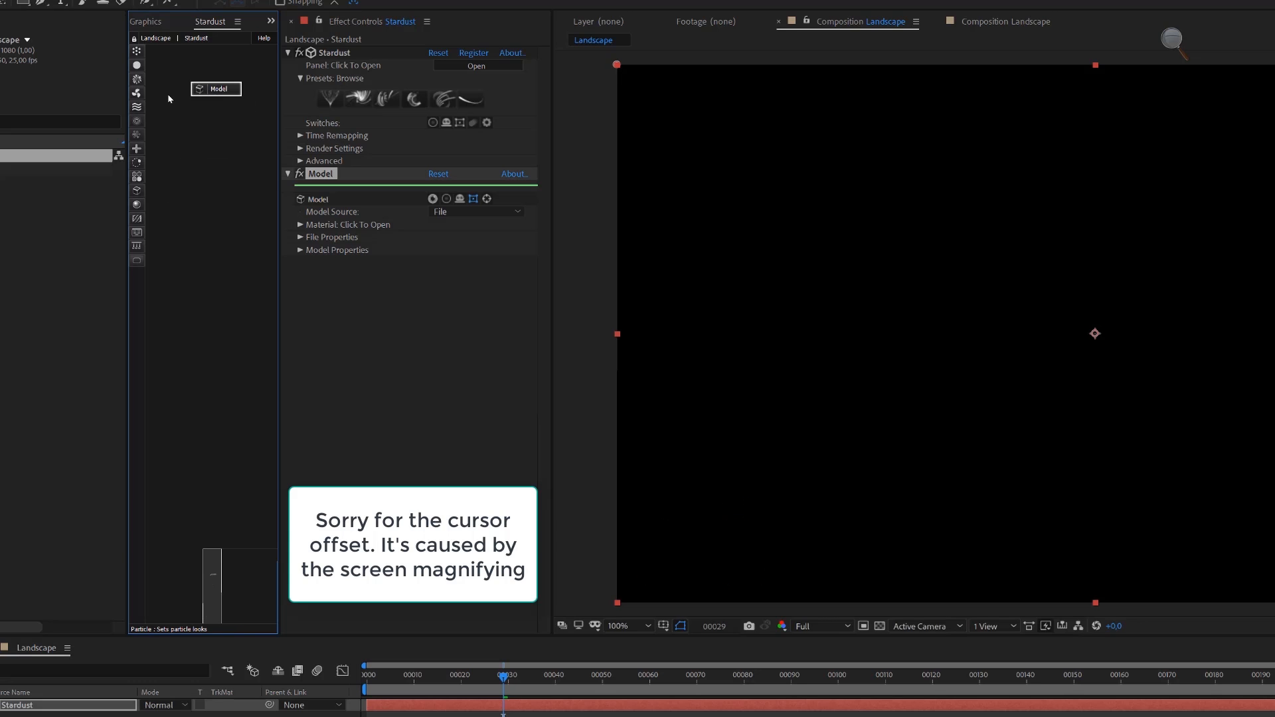
pyautogui.keyDown('alt'); pyautogui.click(226, 110); pyautogui.keyUp('alt')
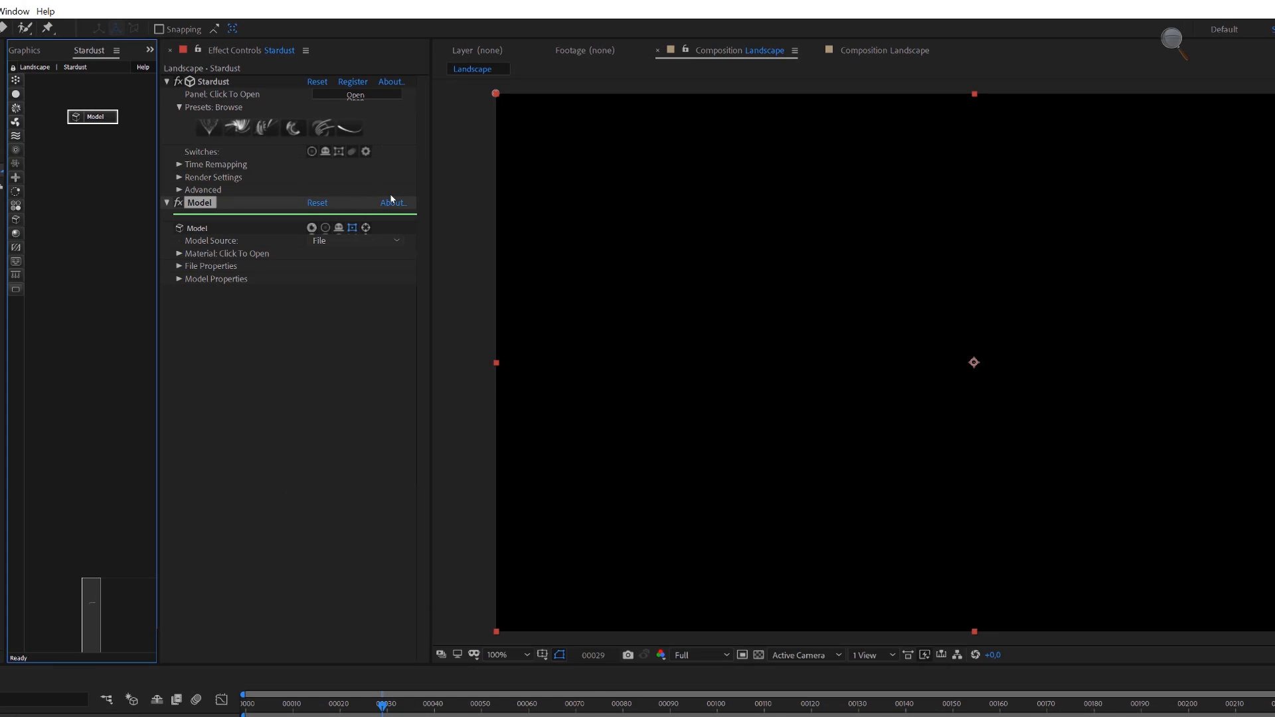
pyautogui.keyDown('alt'); pyautogui.click(392, 240); pyautogui.keyUp('alt')
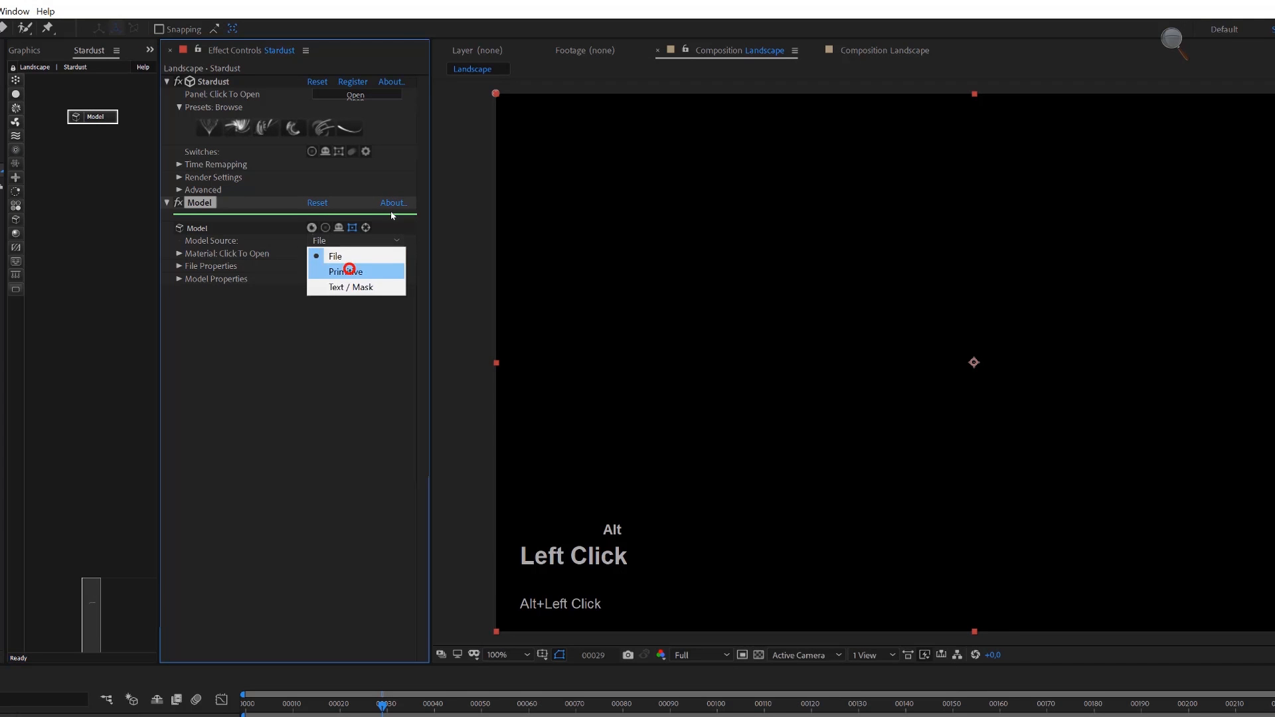
pyautogui.click(348, 269)
pyautogui.click(348, 278)
pyautogui.click(340, 325)
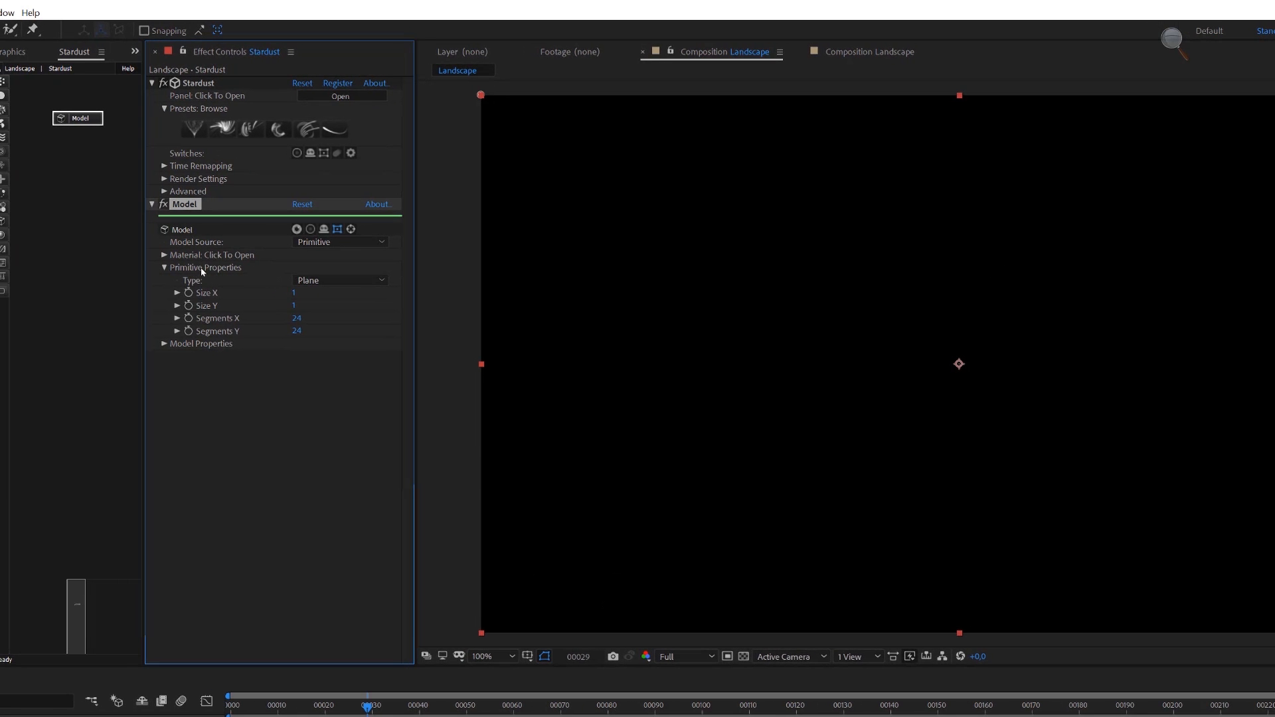
# Step: Set the plane primitive's Size X and Size Y to 1500
pyautogui.keyDown('alt'); pyautogui.click(293, 292); pyautogui.keyUp('alt')
pyautogui.write('1500')
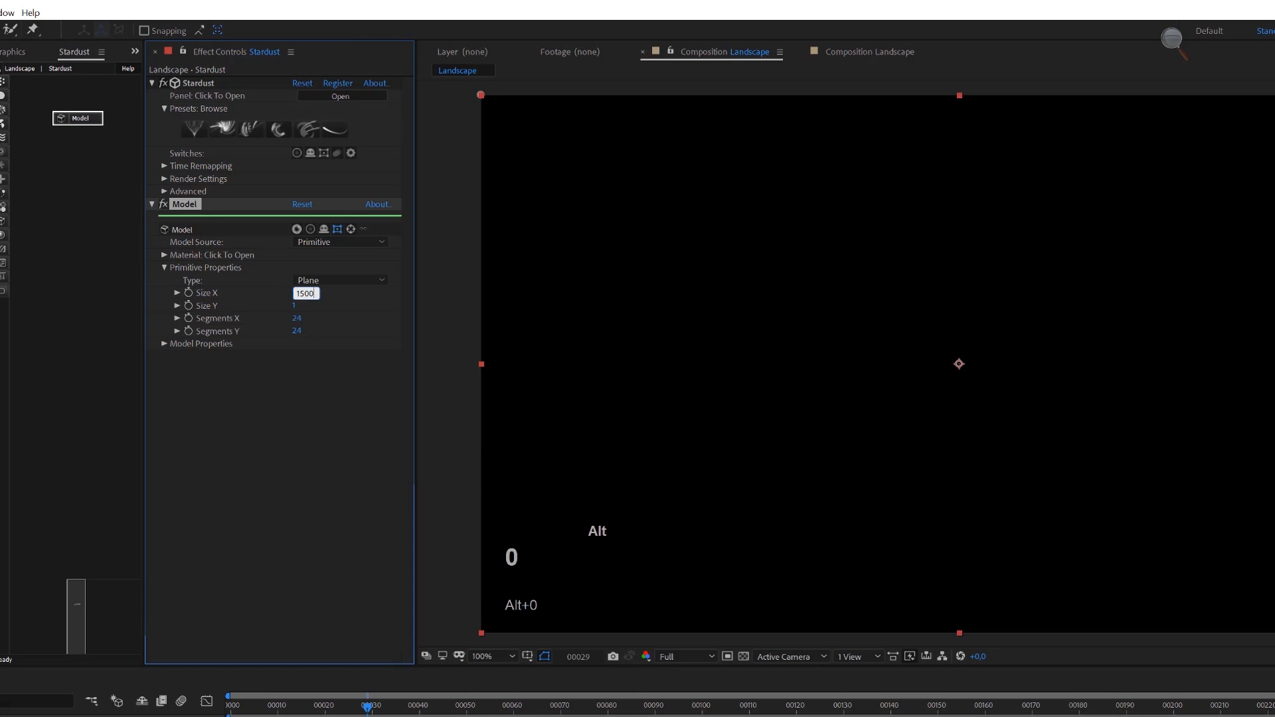
pyautogui.press('Tab')
pyautogui.write('15')
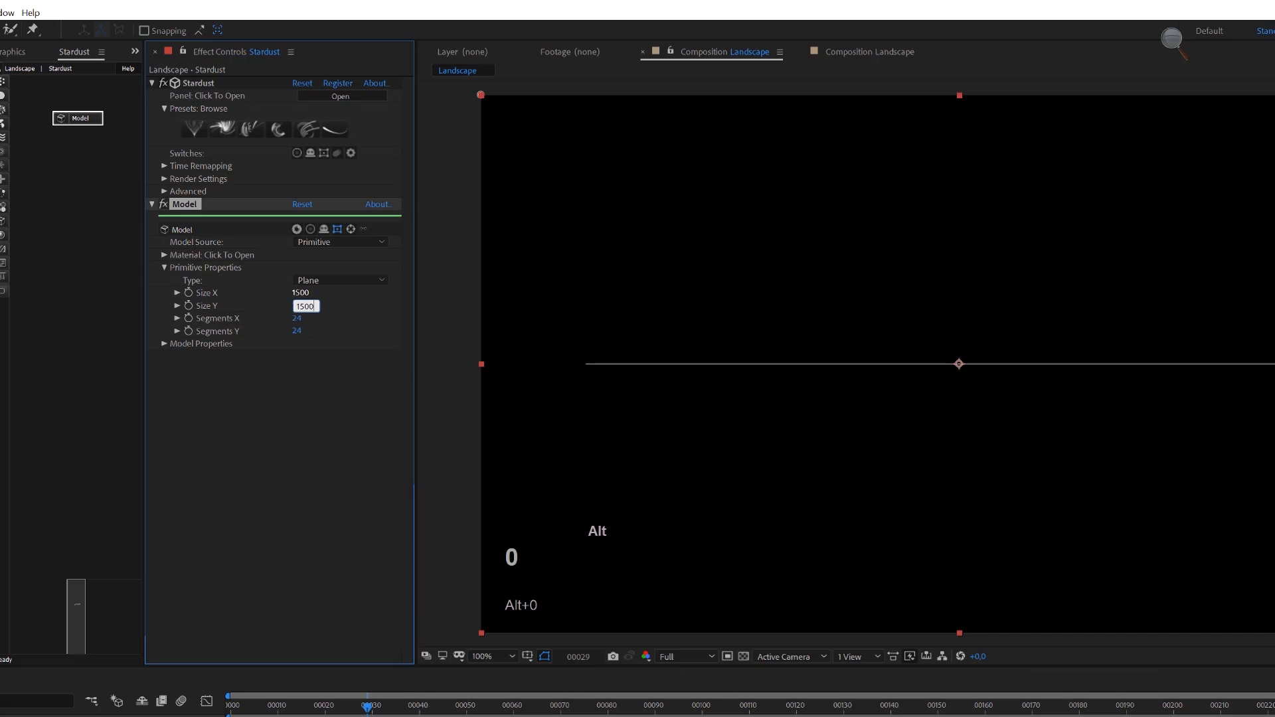
pyautogui.press('Return')
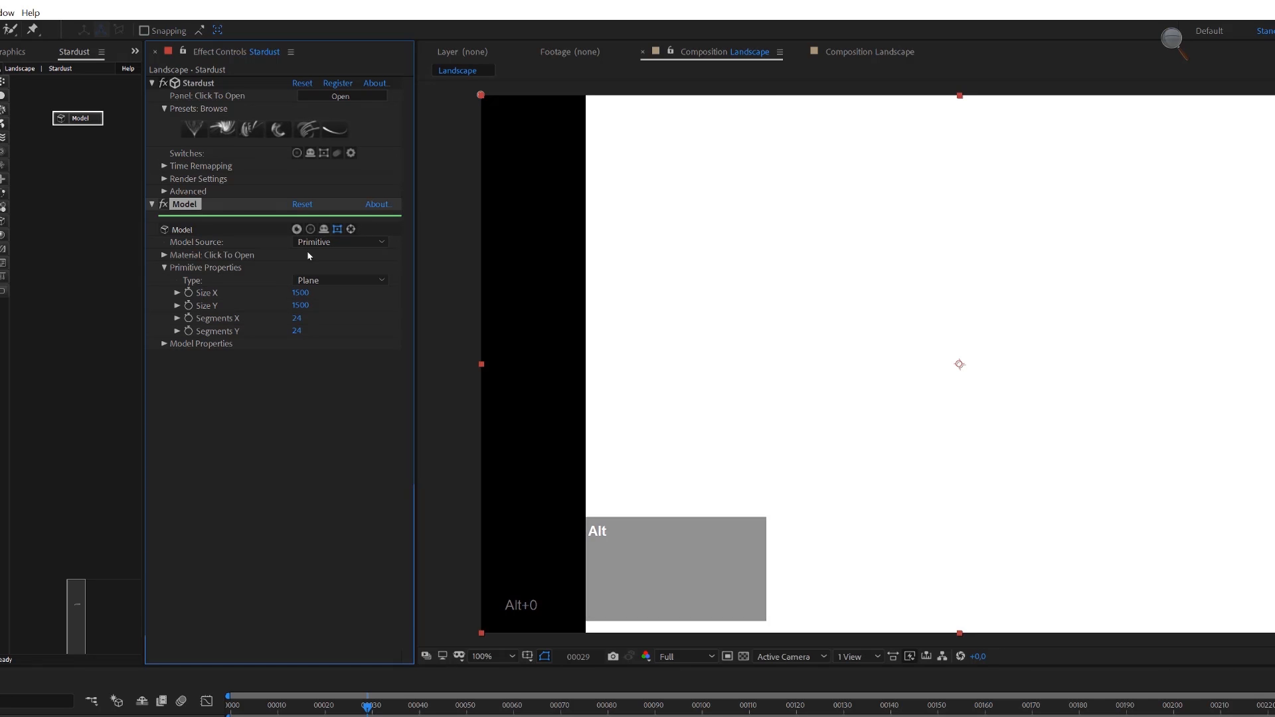
# Step: Set the plane primitive's Segments X and Segments Y to 64
pyautogui.keyDown('alt'); pyautogui.click(297, 318); pyautogui.keyUp('alt')
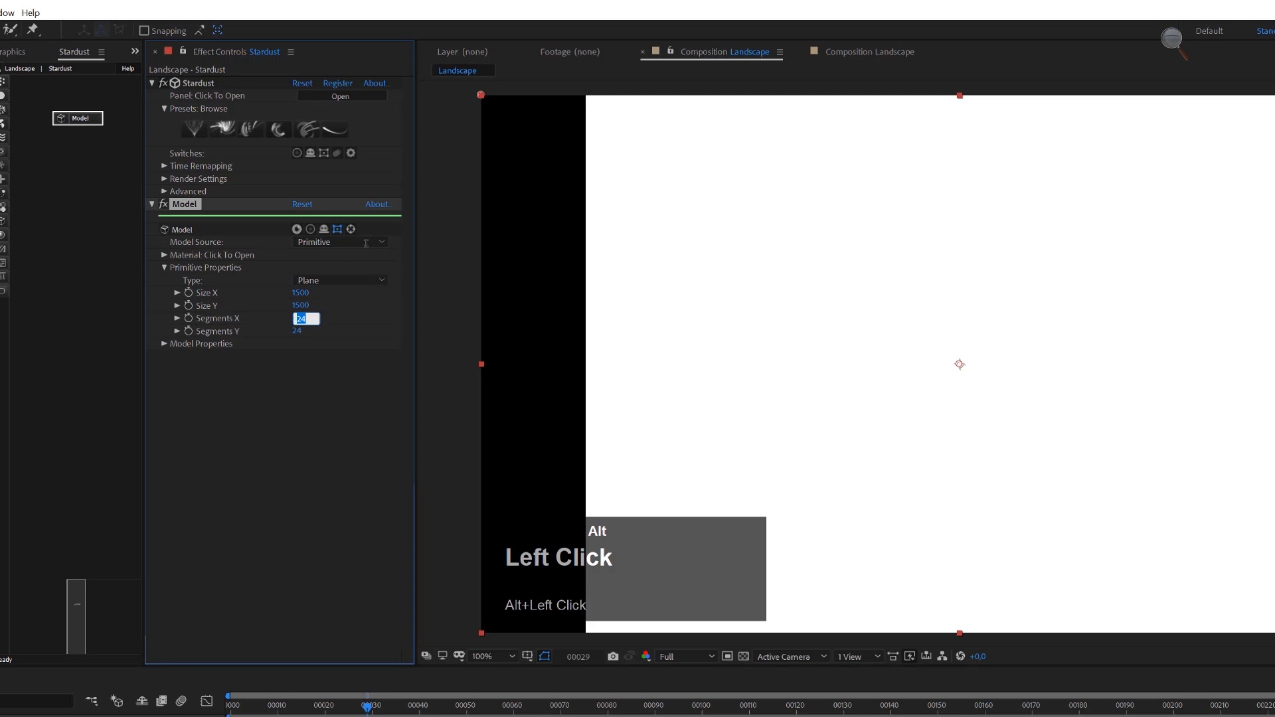
pyautogui.write('64')
pyautogui.press('Tab')
pyautogui.write('64')
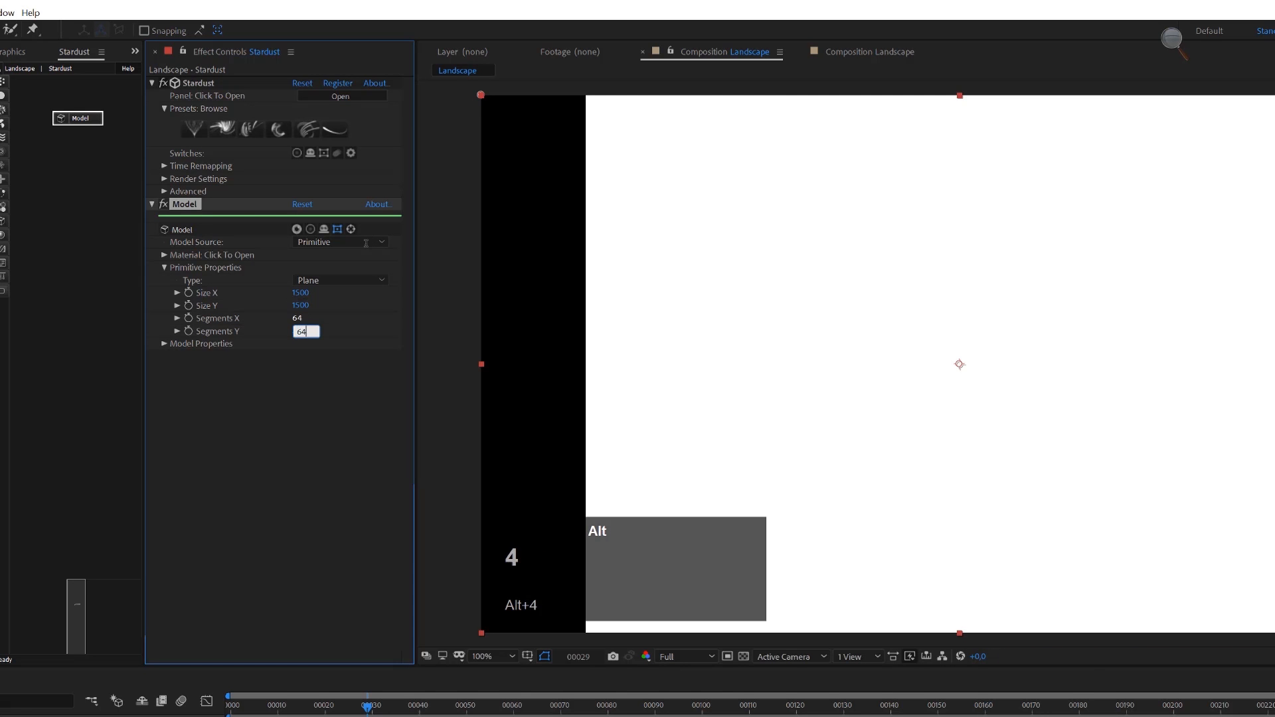
pyautogui.keyDown('alt'); pyautogui.click(380, 284); pyautogui.keyUp('alt')
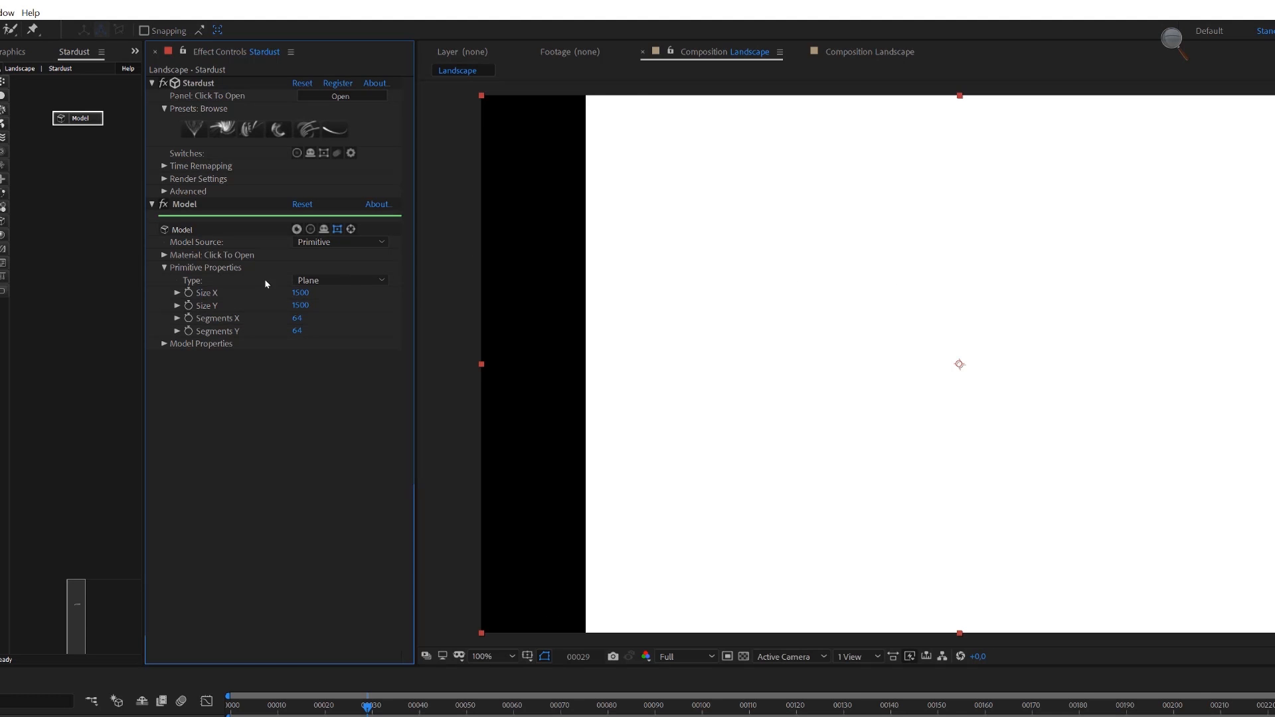
# Step: Rotate the plane model to an Angle X of -90° in its Model Properties
pyautogui.keyDown('alt'); pyautogui.click(164, 344); pyautogui.keyUp('alt')
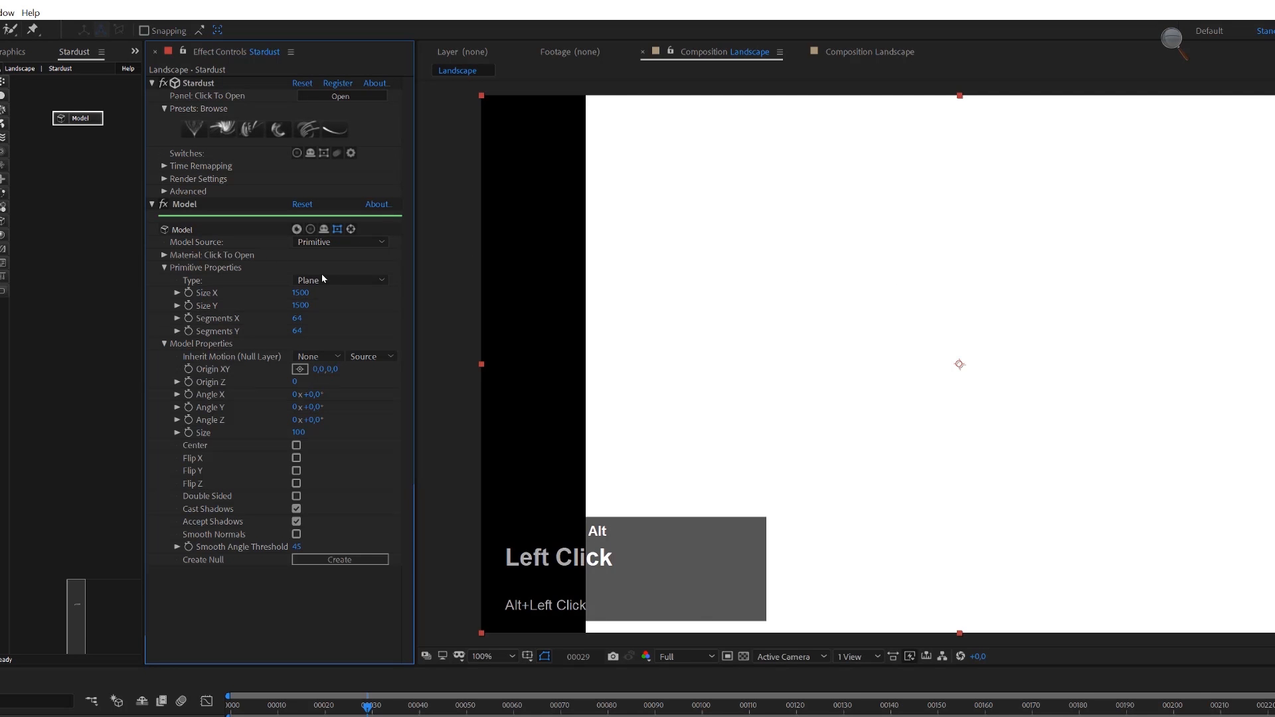
pyautogui.write('-90')
pyautogui.click(401, 304)
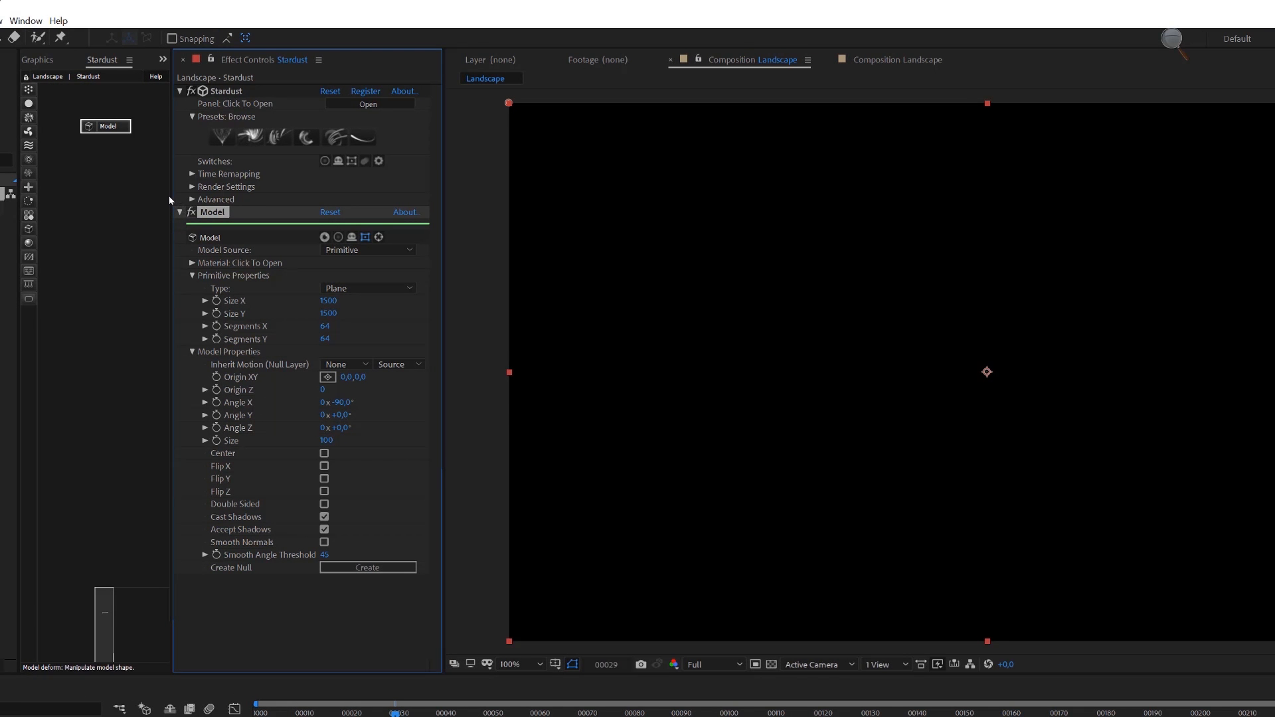
# Step: Connect a Deform node to the Model node and set its Position offset to 190 and Noise Scale to 640
pyautogui.click(28, 257)
pyautogui.moveTo(71, 254); pyautogui.dragTo(108, 135)
pyautogui.scroll(-5, 378, 413)
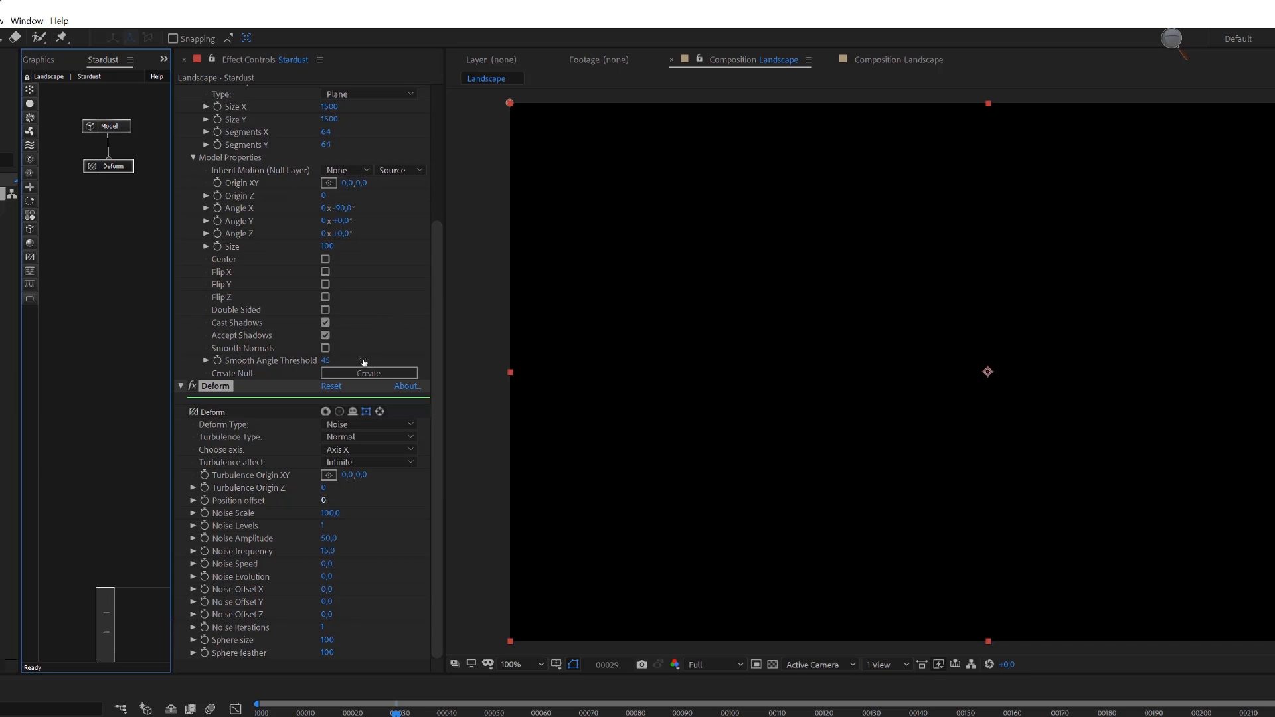
pyautogui.moveTo(323, 501); pyautogui.dragTo(339, 499)
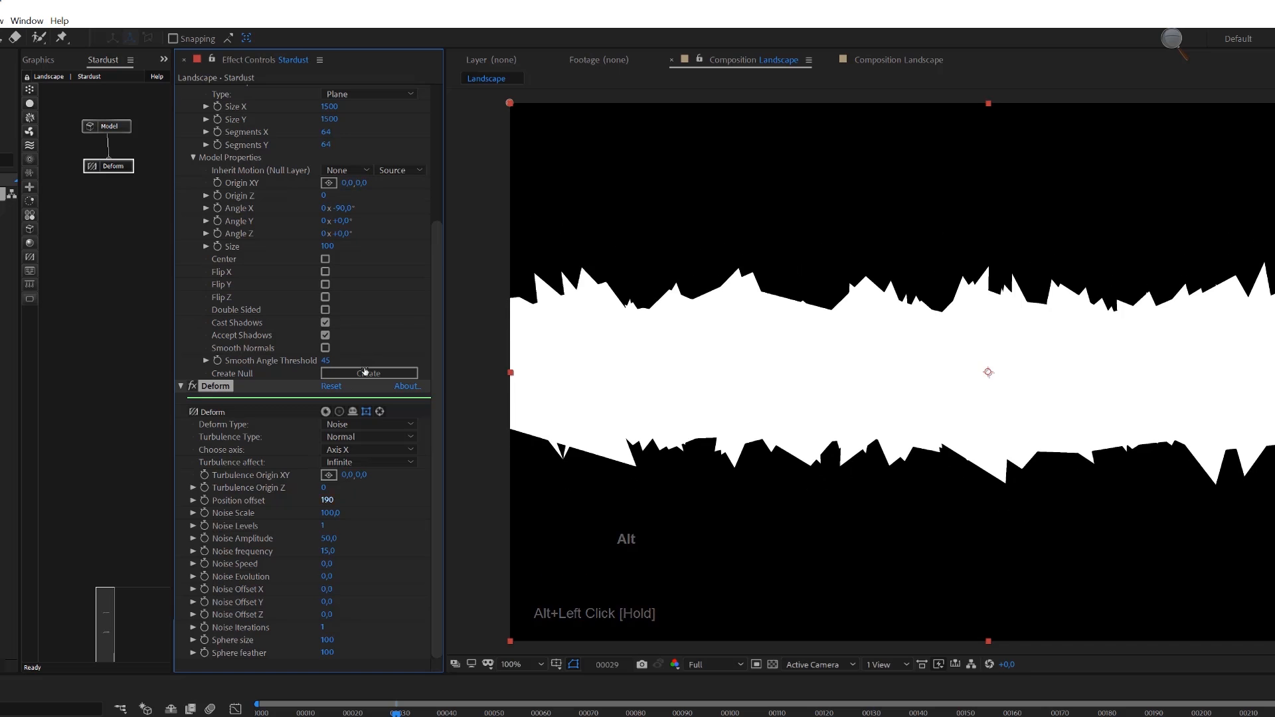
pyautogui.moveTo(331, 512); pyautogui.dragTo(360, 515)
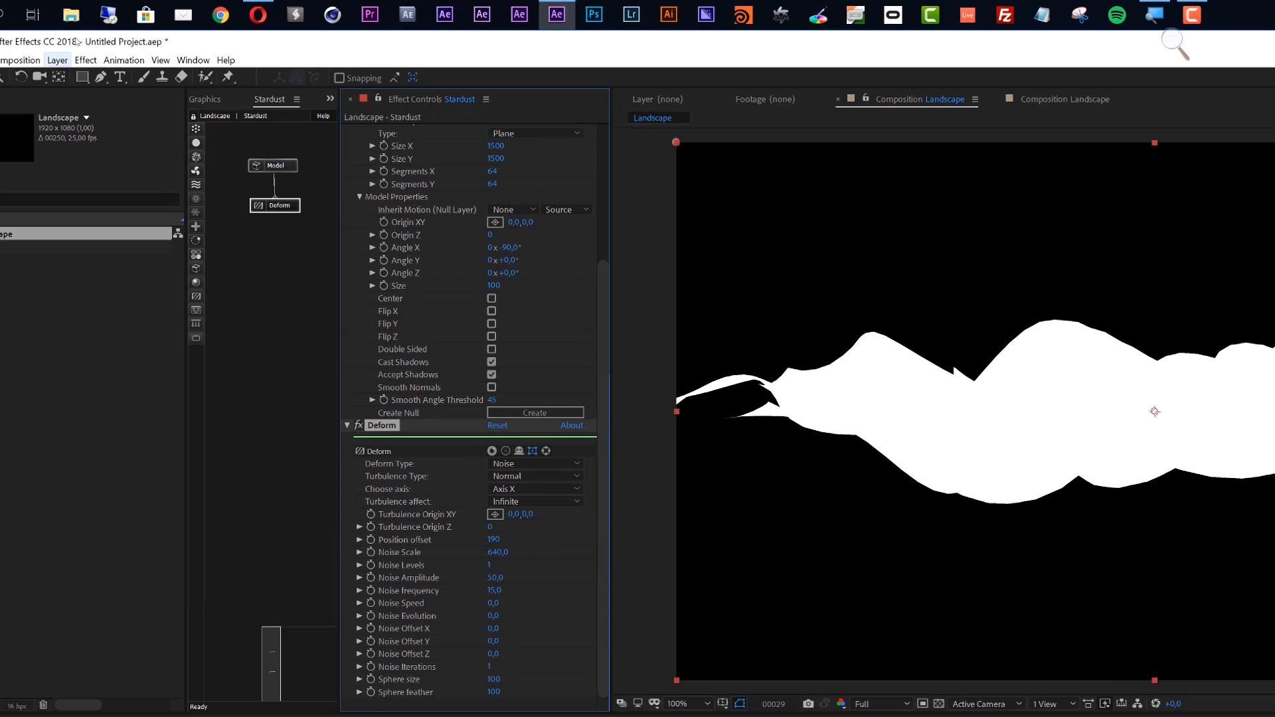
# Step: Add a white Parallel light with shadow casting enabled to the composition
pyautogui.press('super+minus')
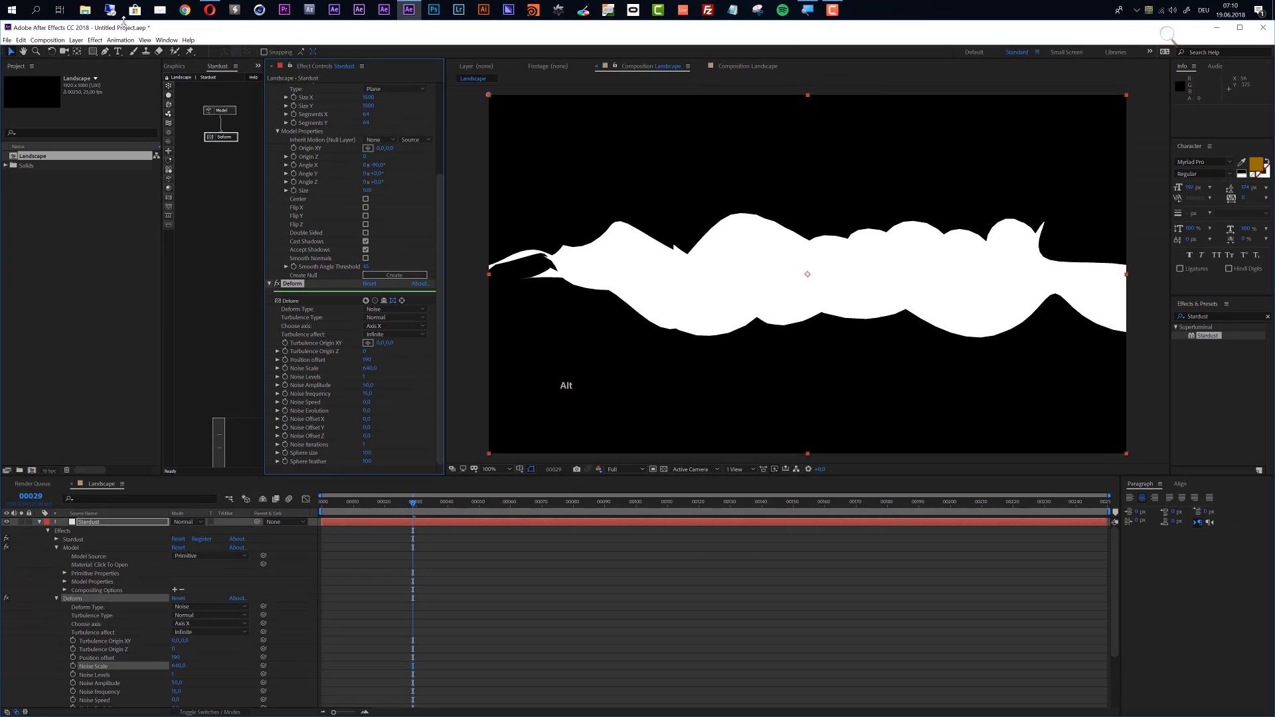
pyautogui.click(77, 40)
pyautogui.moveTo(100, 51)
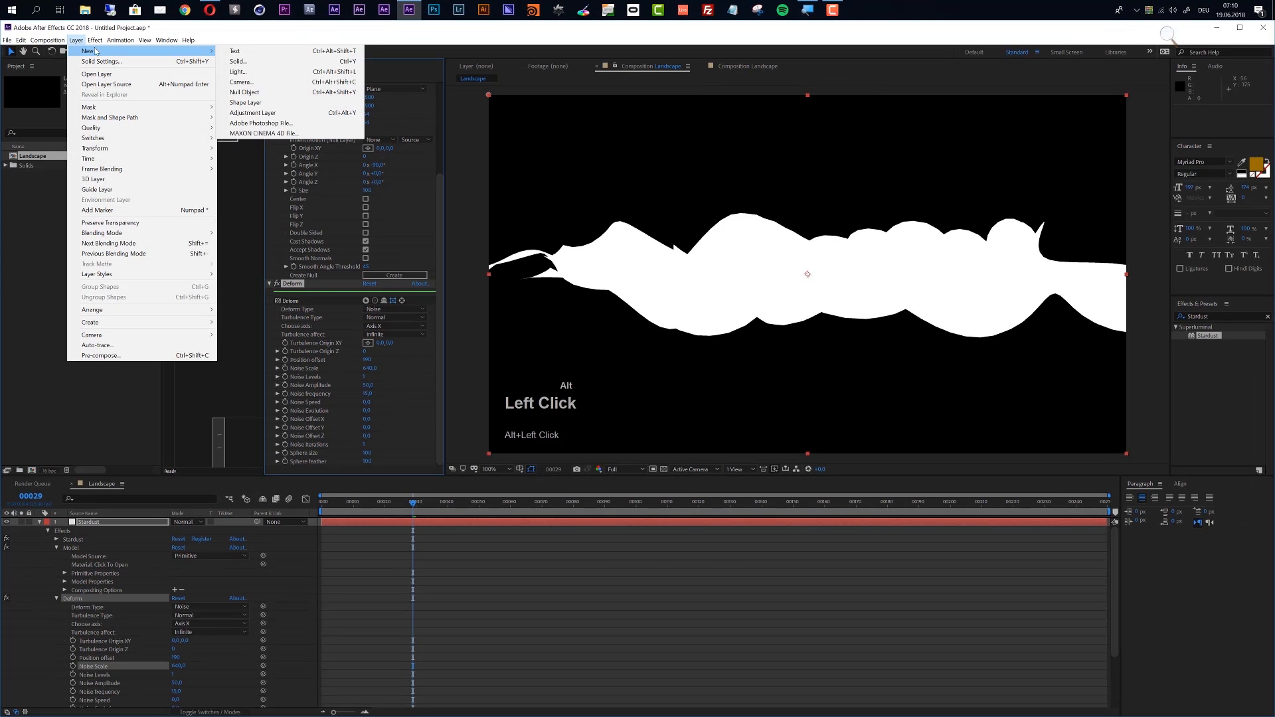
pyautogui.click(234, 71)
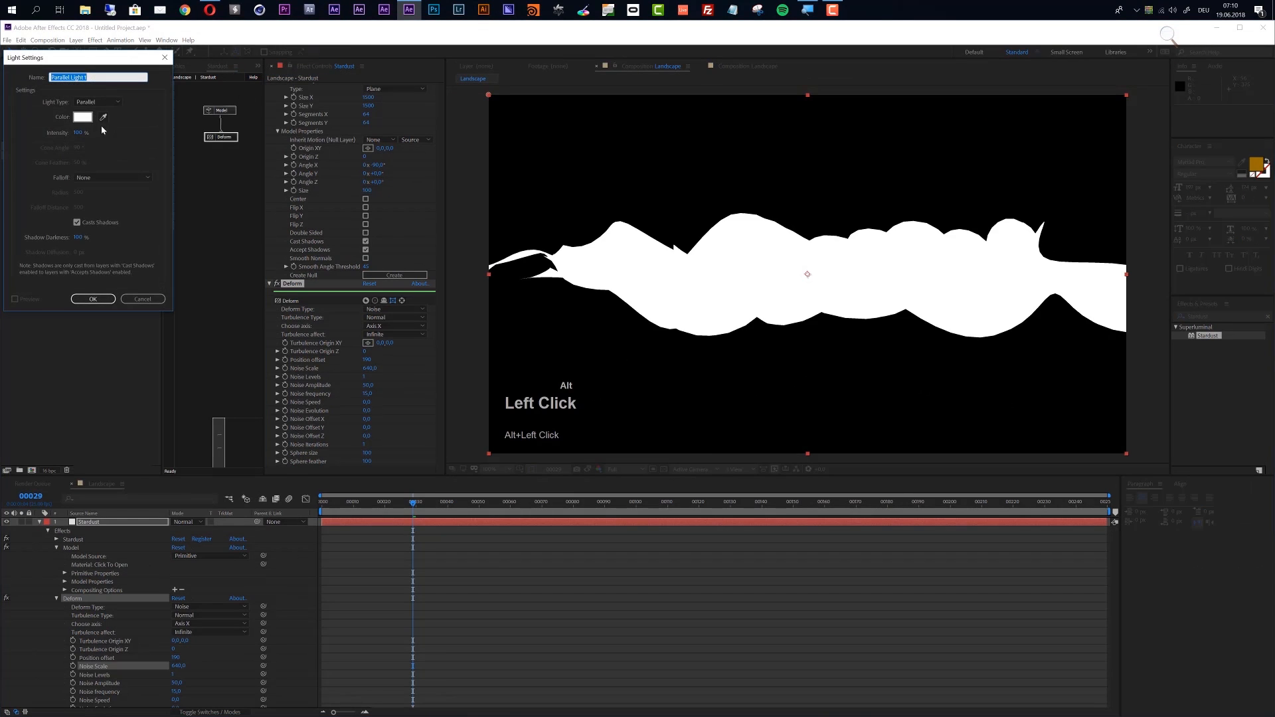
pyautogui.click(93, 299)
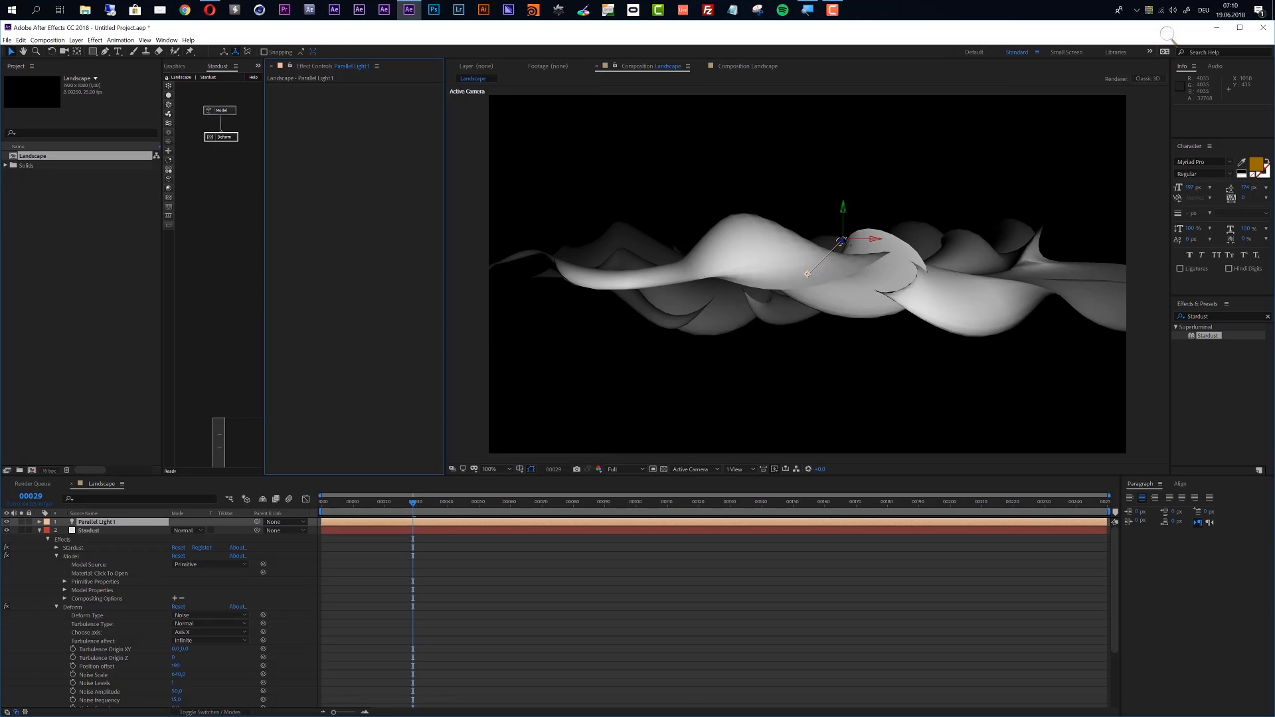
# Step: Move the parallel light above and to the right of the landscape, and place its point of interest at about 1075, 395, 0
pyautogui.moveTo(844, 220)
pyautogui.mouseDown()
pyautogui.moveTo(847, 156)
pyautogui.moveTo(990, 166)
pyautogui.mouseUp()
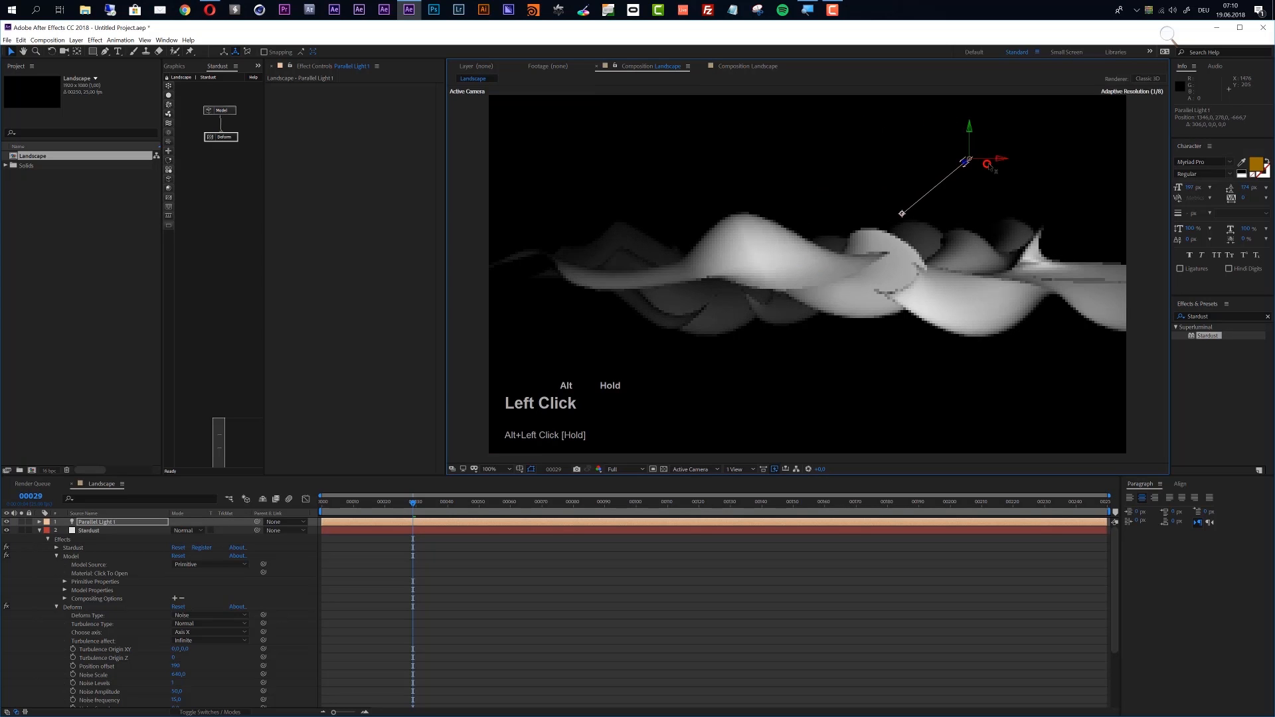
pyautogui.moveTo(920, 212); pyautogui.dragTo(846, 225)
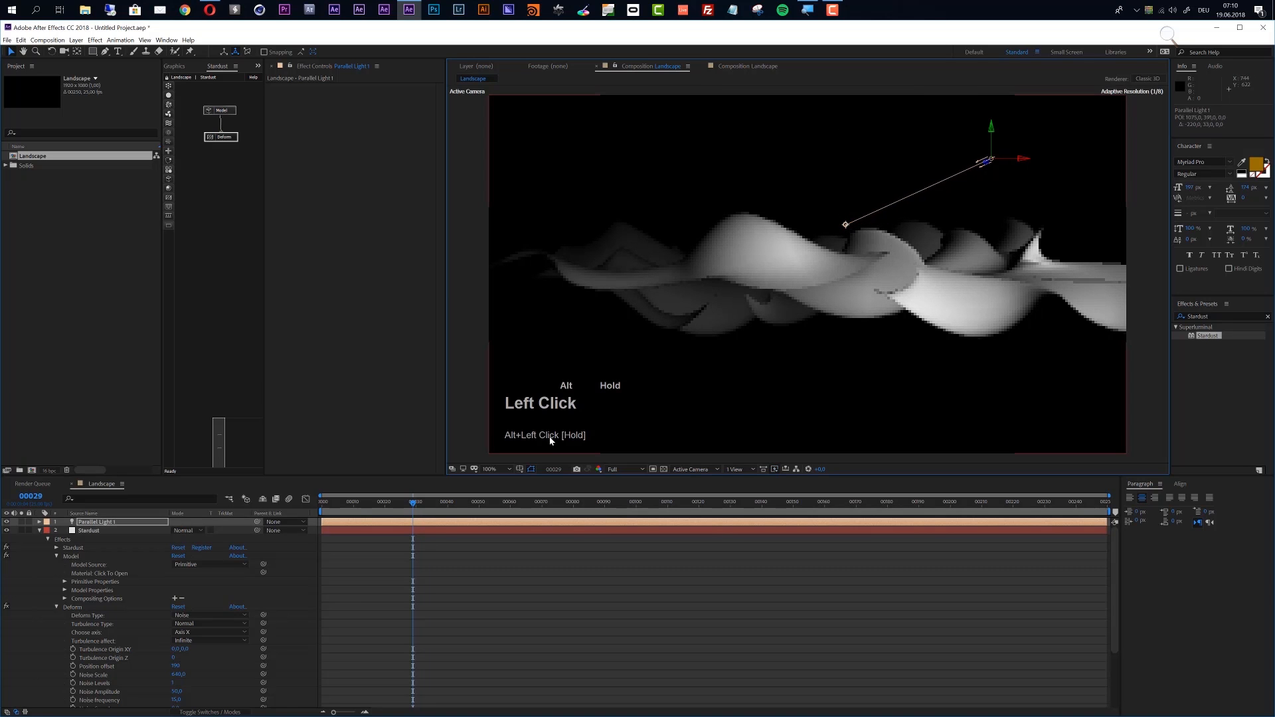
# Step: In a four-view layout, duplicate the parallel light and move the copy to the rear-left side of the landscape
pyautogui.click(736, 469)
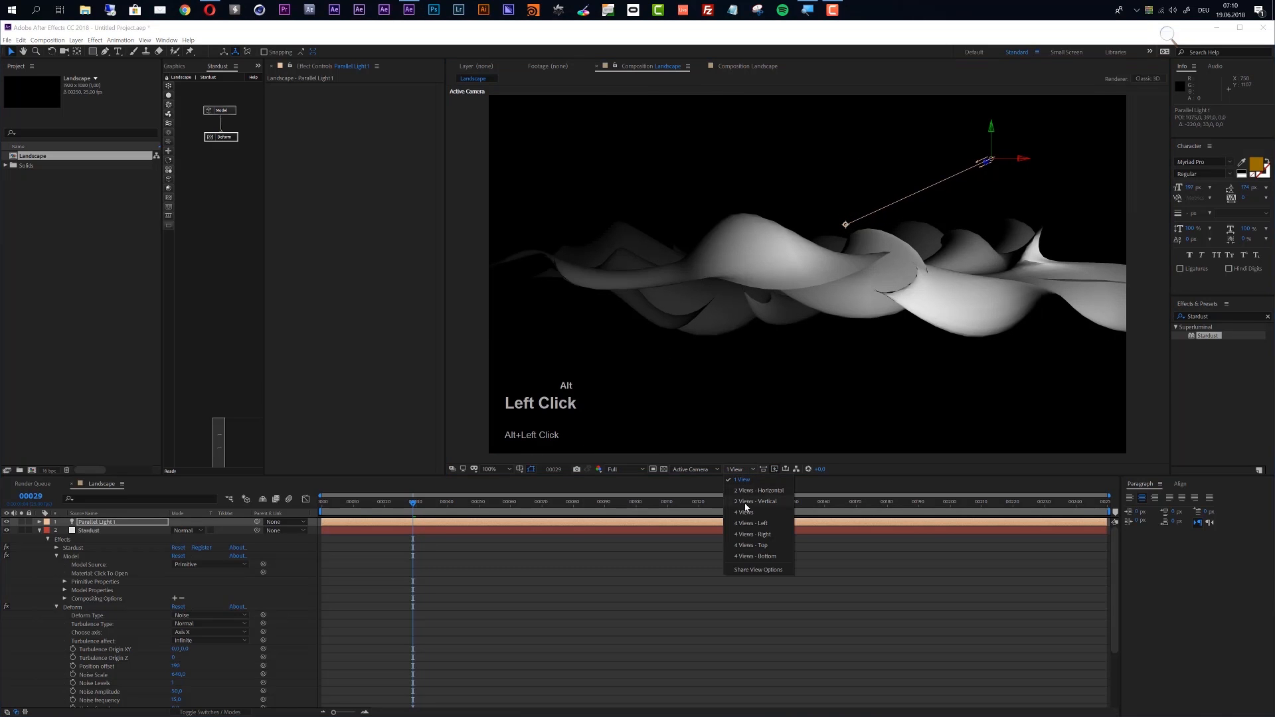
pyautogui.click(745, 512)
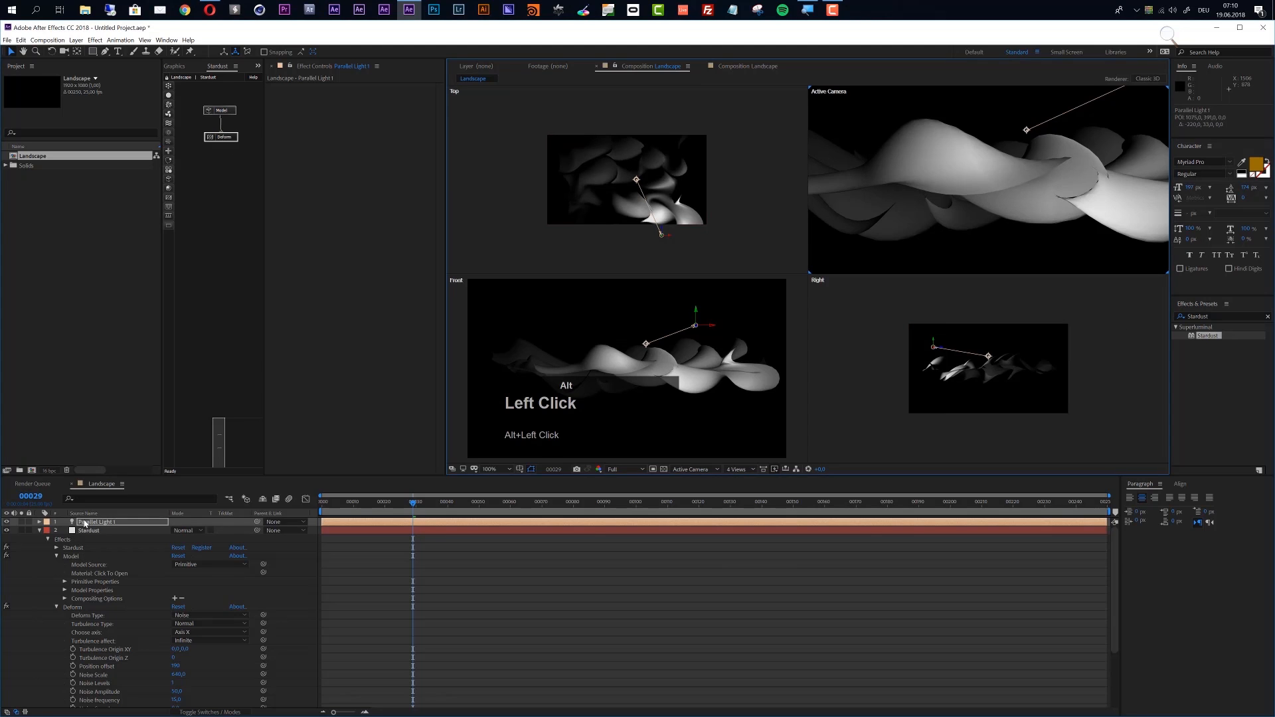
pyautogui.hotkey('ctrl', 'alt', 'd')
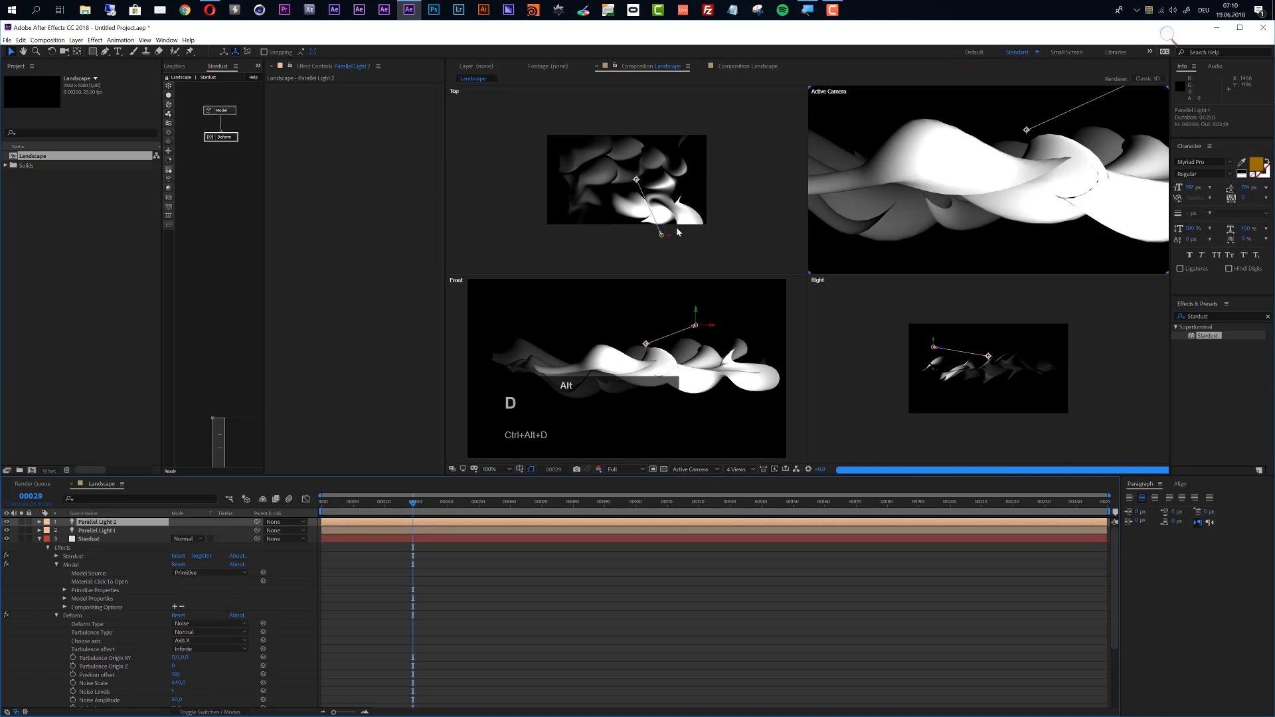
pyautogui.moveTo(662, 233); pyautogui.dragTo(624, 175)
pyautogui.scroll(-2, 562, 115)
pyautogui.moveTo(590, 135); pyautogui.dragTo(585, 165)
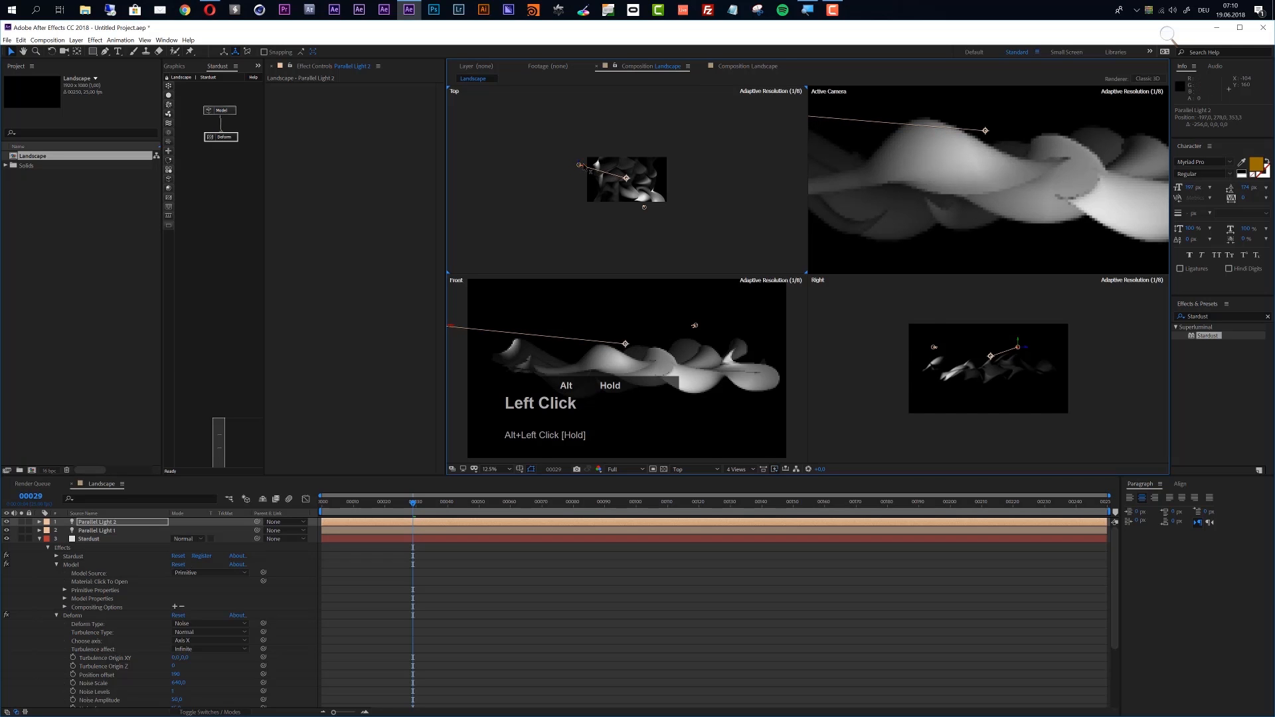
# Step: Return the viewer to a single view and look at the landscape from Custom View 1
pyautogui.click(736, 469)
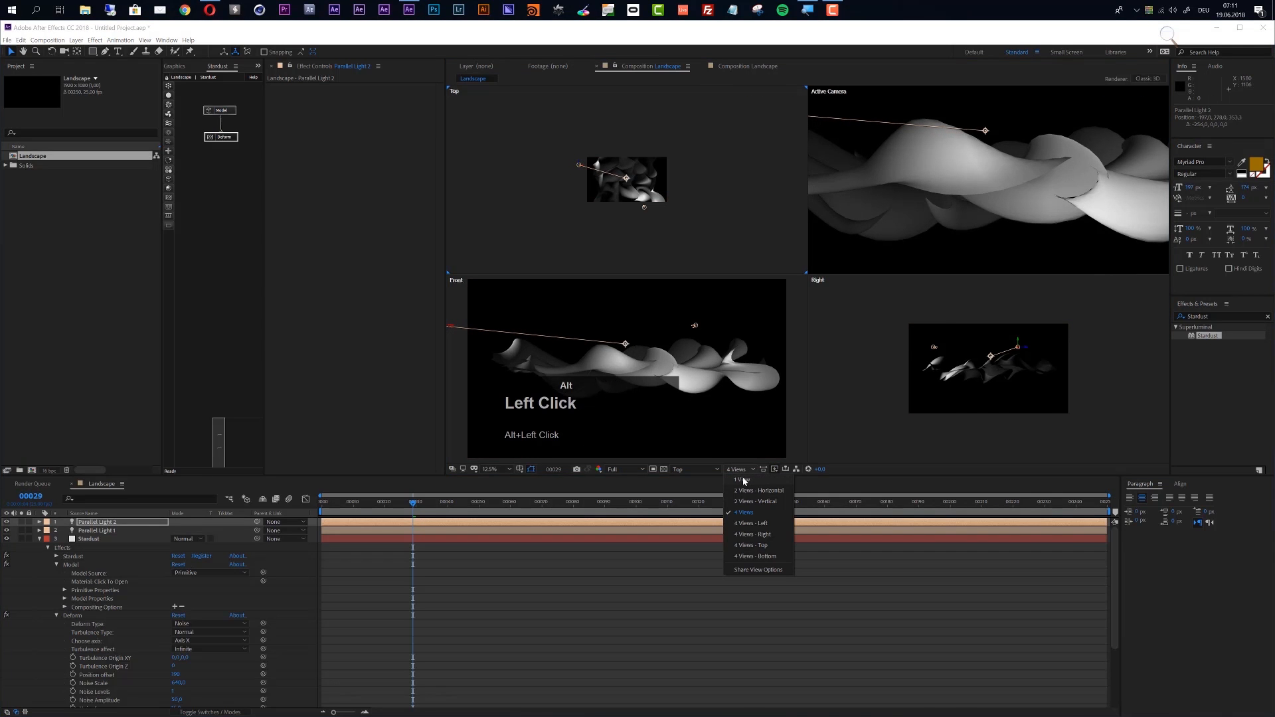
pyautogui.click(743, 480)
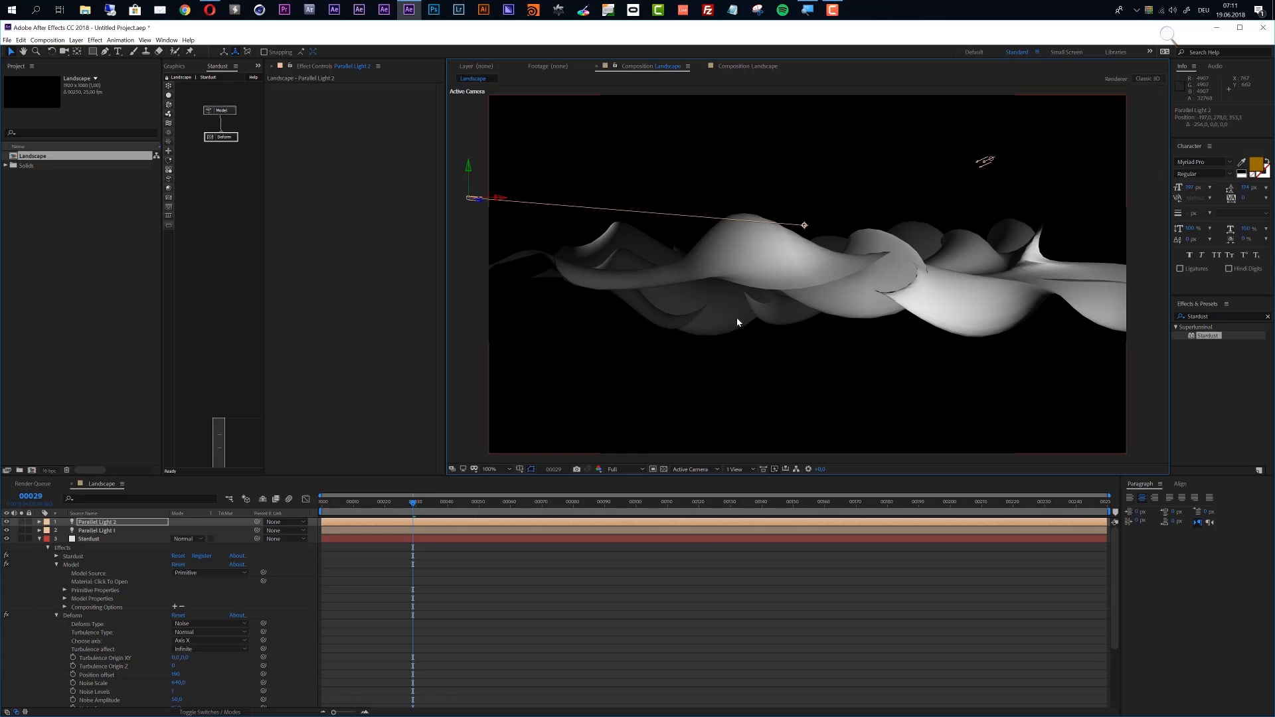
pyautogui.keyDown('alt'); pyautogui.click(703, 470); pyautogui.keyUp('alt')
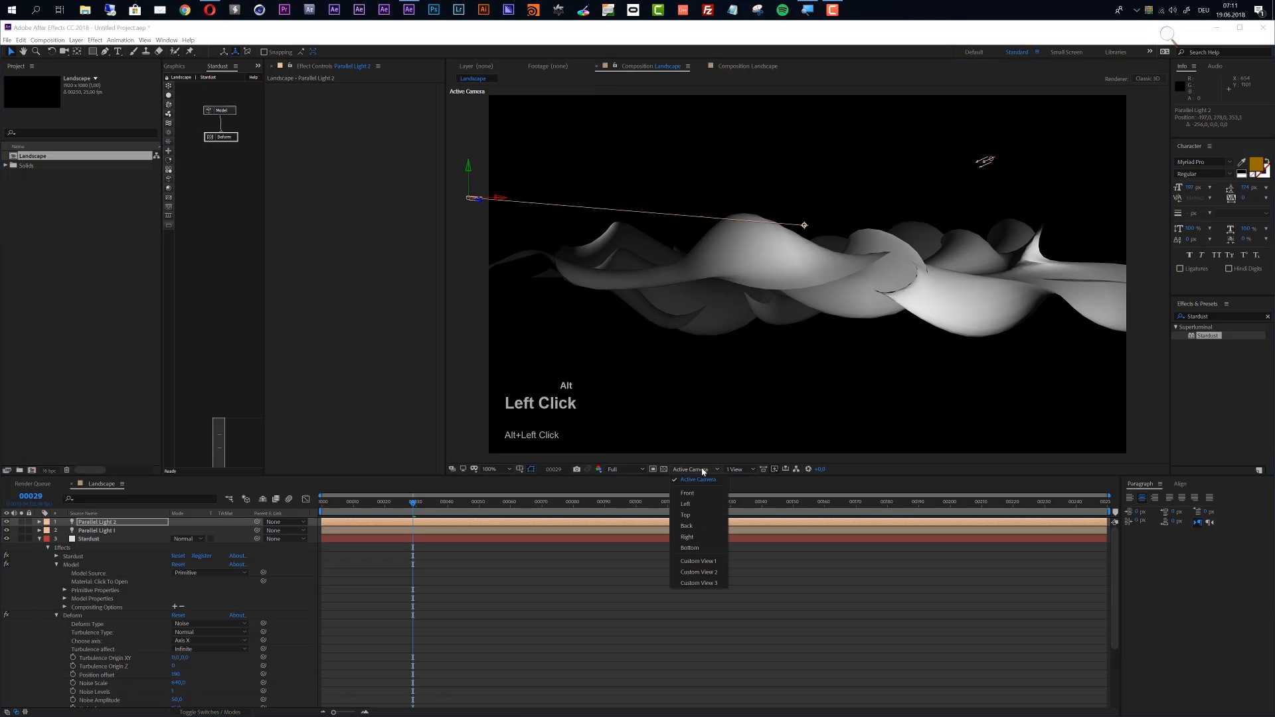
pyautogui.click(692, 562)
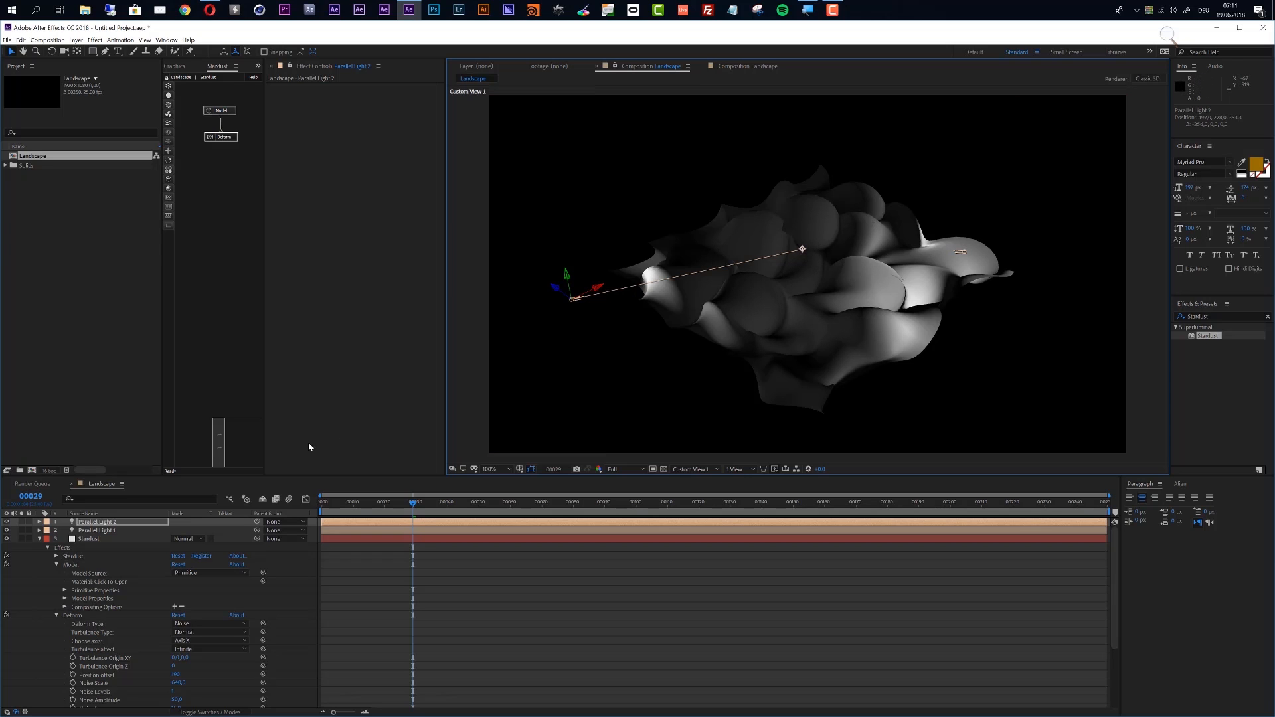
# Step: Adjust the second parallel light's radius and falloff distance, and increase the first light's falloff distance
pyautogui.click(133, 525)
pyautogui.hotkey('alt', 'a')
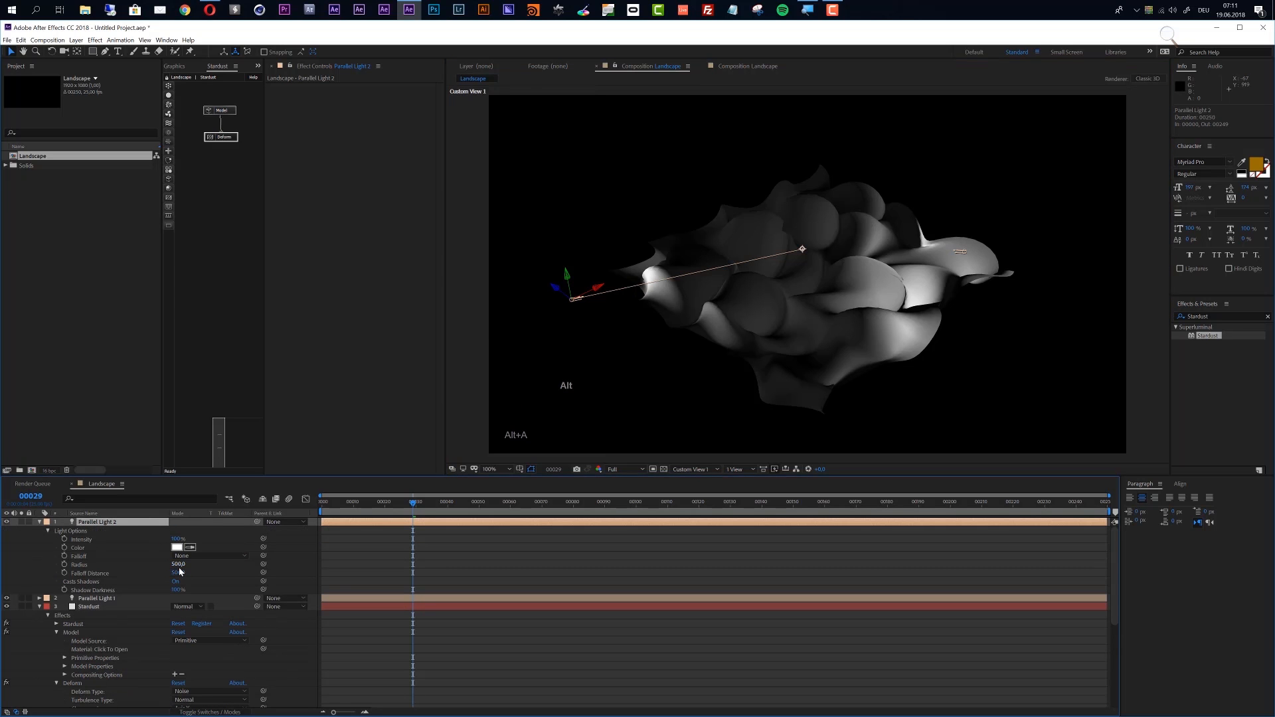
pyautogui.moveTo(177, 565); pyautogui.dragTo(341, 560)
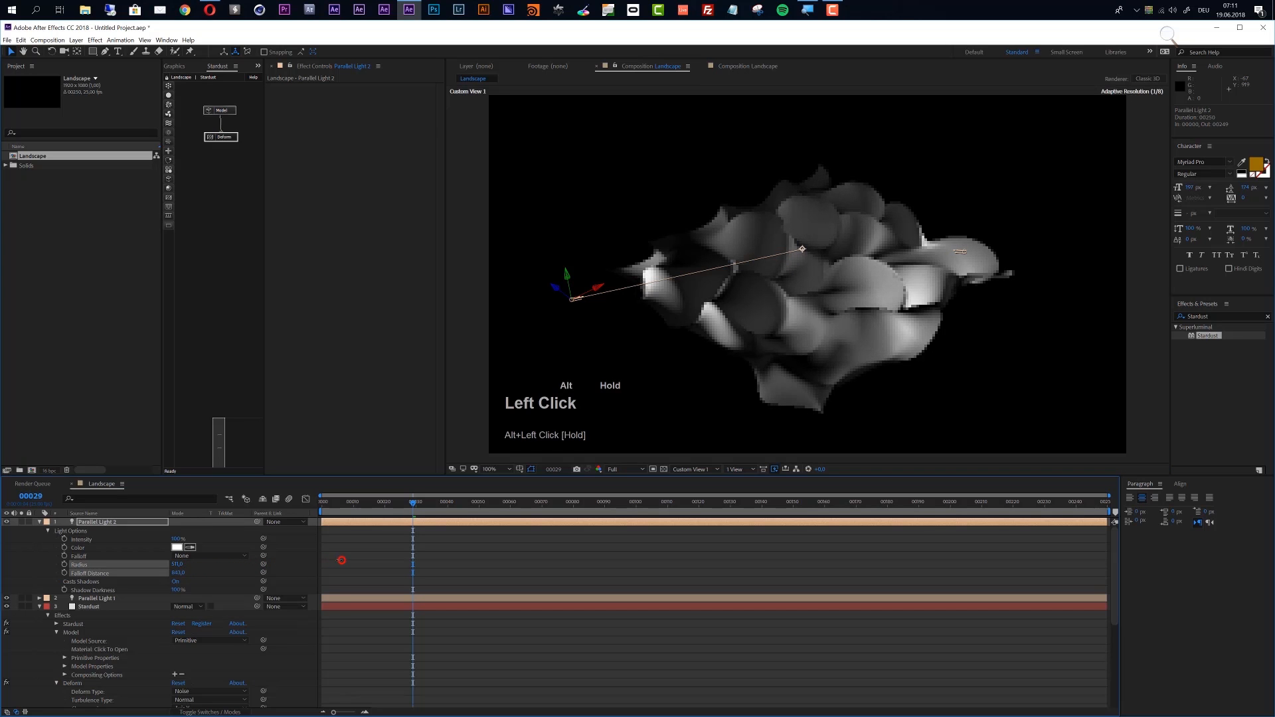
pyautogui.click(109, 599)
pyautogui.hotkey('alt', 'a')
pyautogui.press('a')
pyautogui.moveTo(178, 649); pyautogui.dragTo(297, 644)
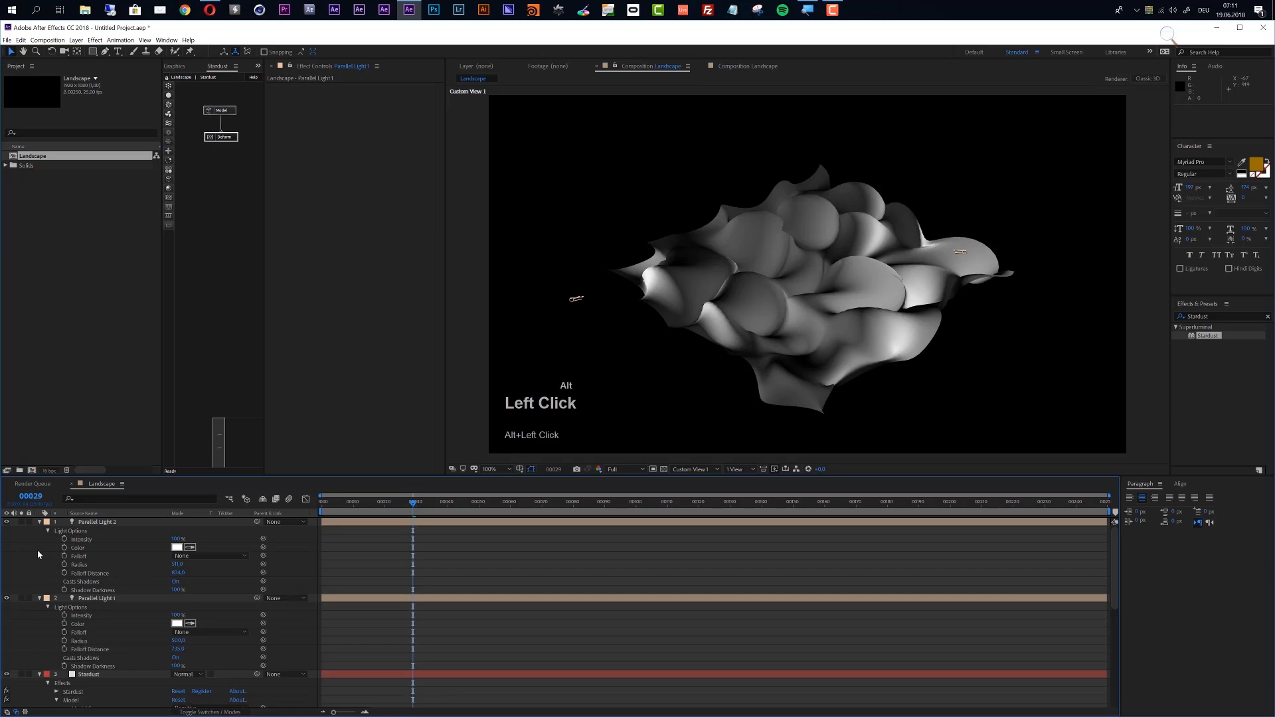
# Step: Change the Stardust Deform node's Deform Type from Noise to Maps
pyautogui.hotkey('alt', 'u')
pyautogui.keyDown('alt'); pyautogui.click(94, 540); pyautogui.keyUp('alt')
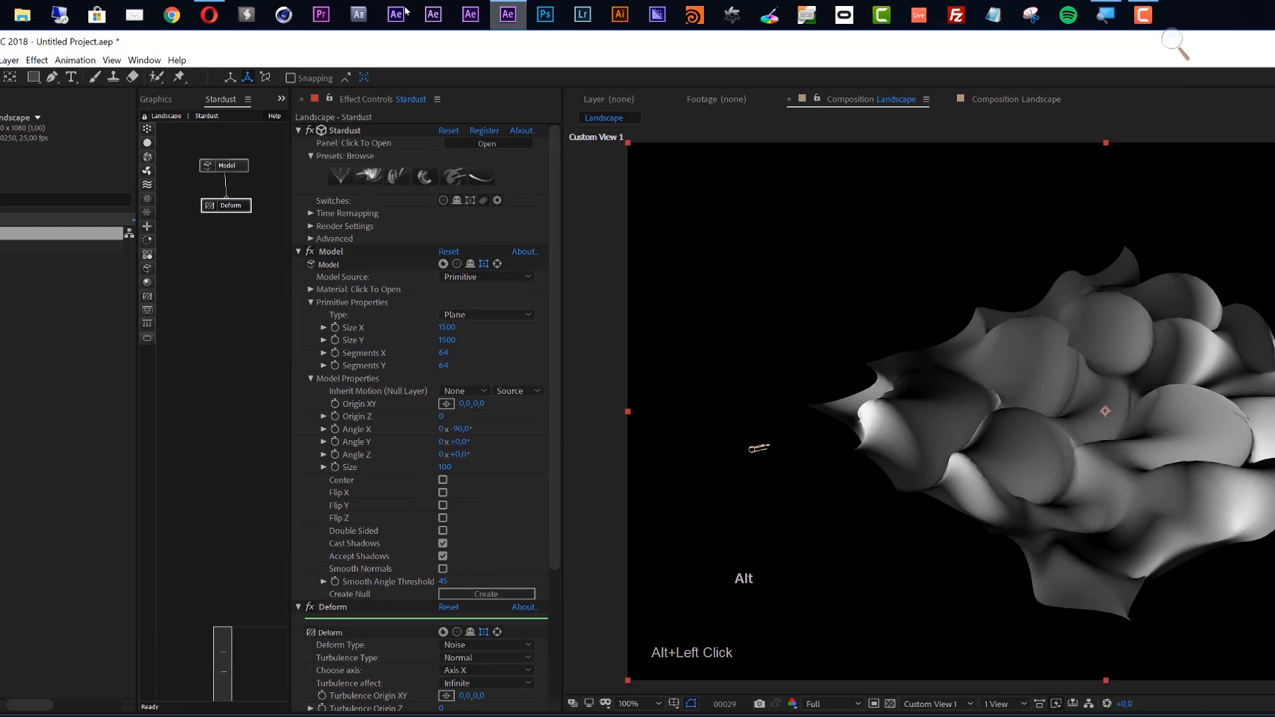
pyautogui.click(226, 205)
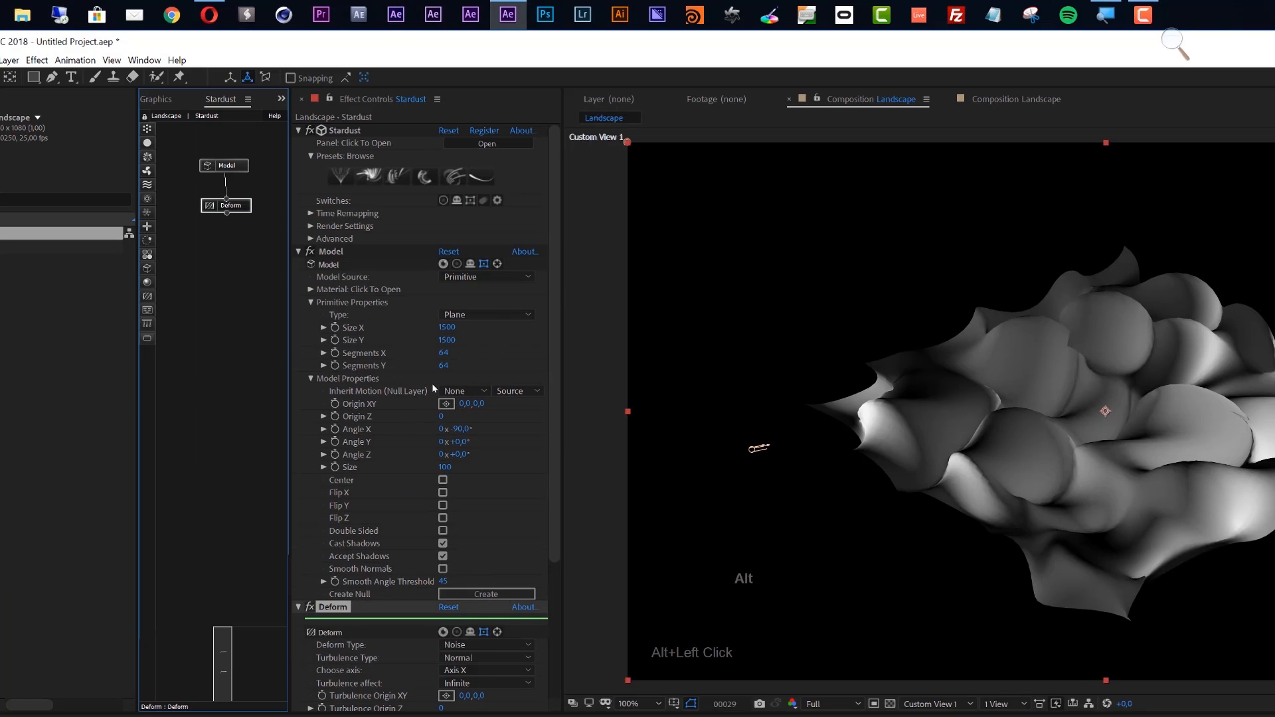
pyautogui.scroll(-5, 432, 384)
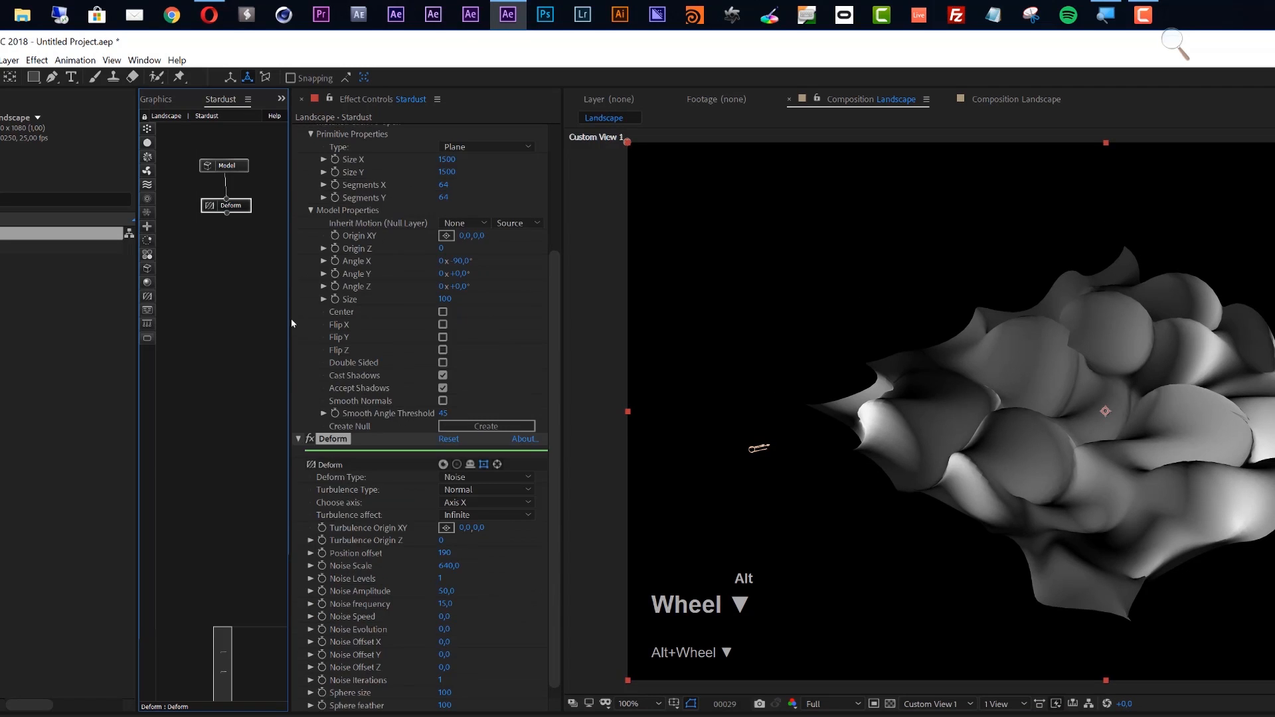
pyautogui.click(485, 477)
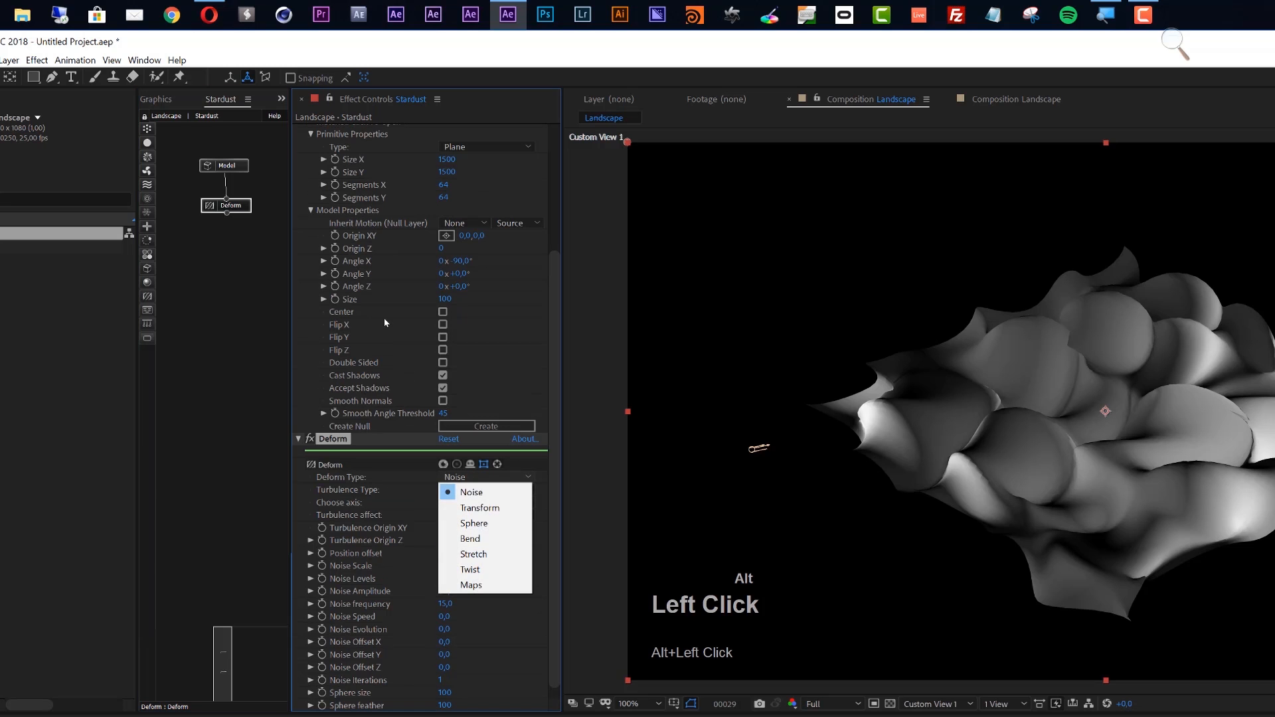
pyautogui.press('Down')
pyautogui.press('Down')
pyautogui.press('Return')
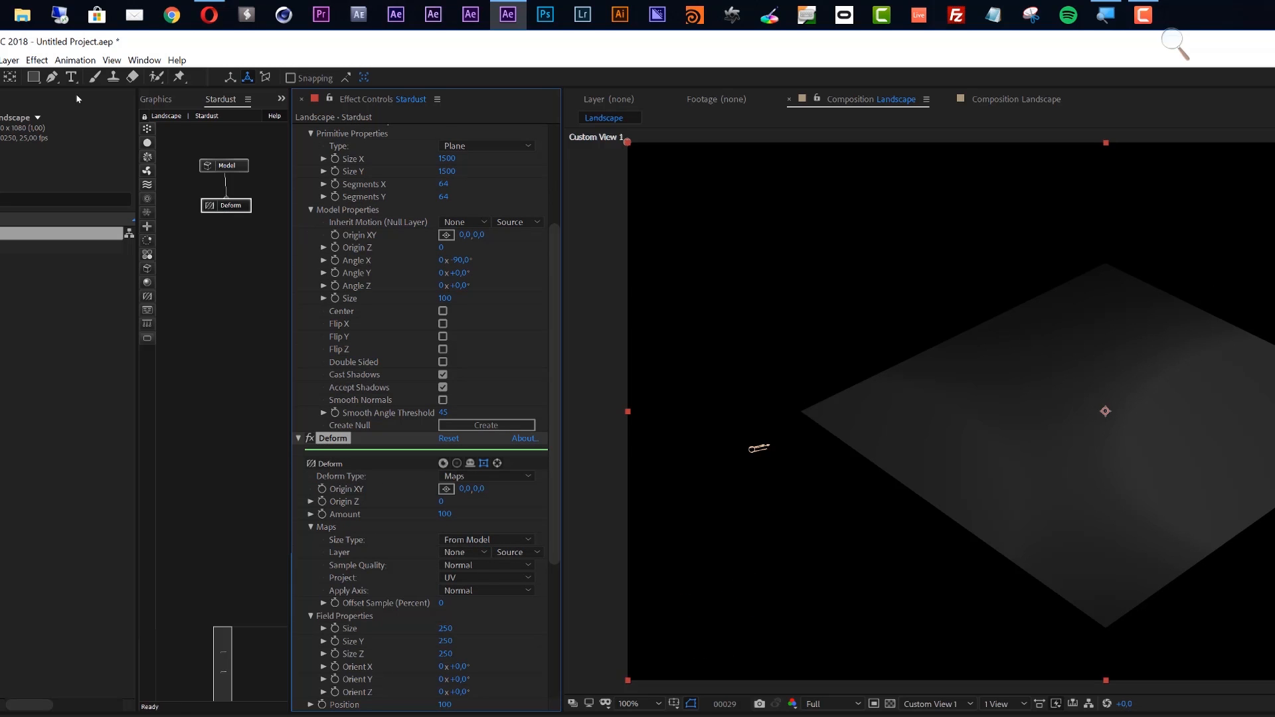
# Step: Create a new composition named "Deform Map" with a size of 1500 x 1500 px
pyautogui.click(71, 60)
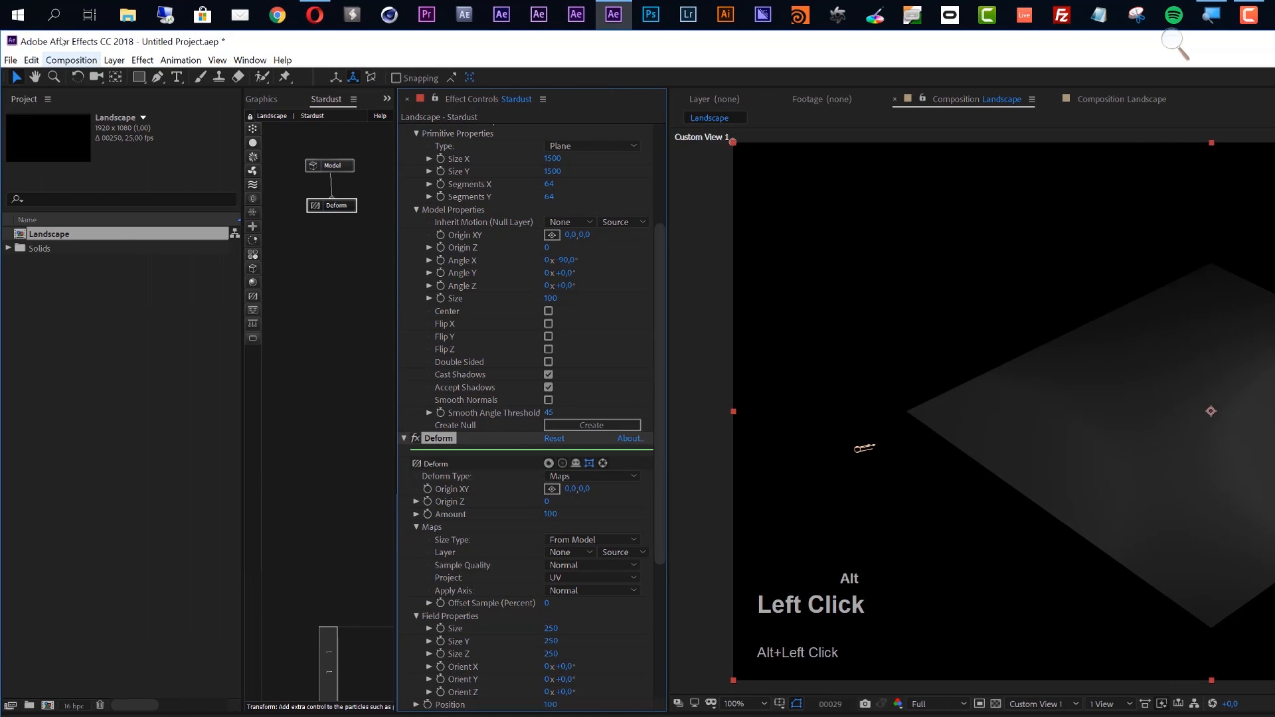
pyautogui.click(90, 77)
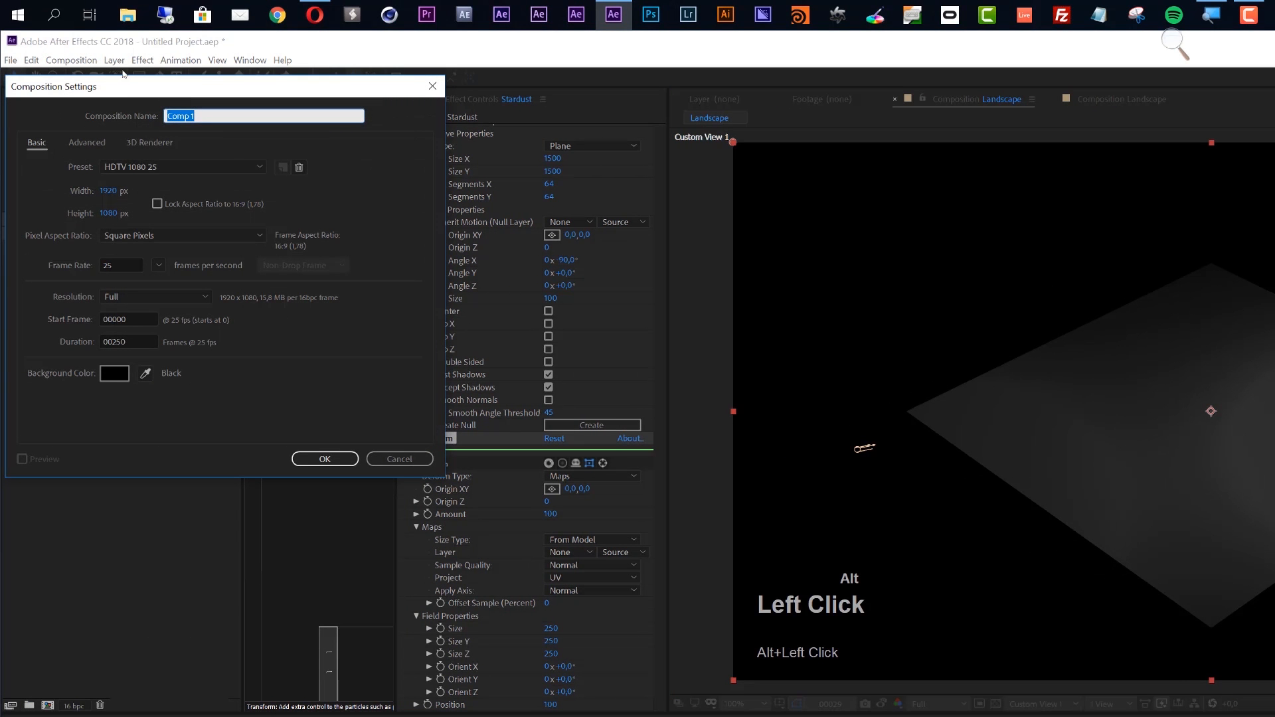
pyautogui.write('Defo')
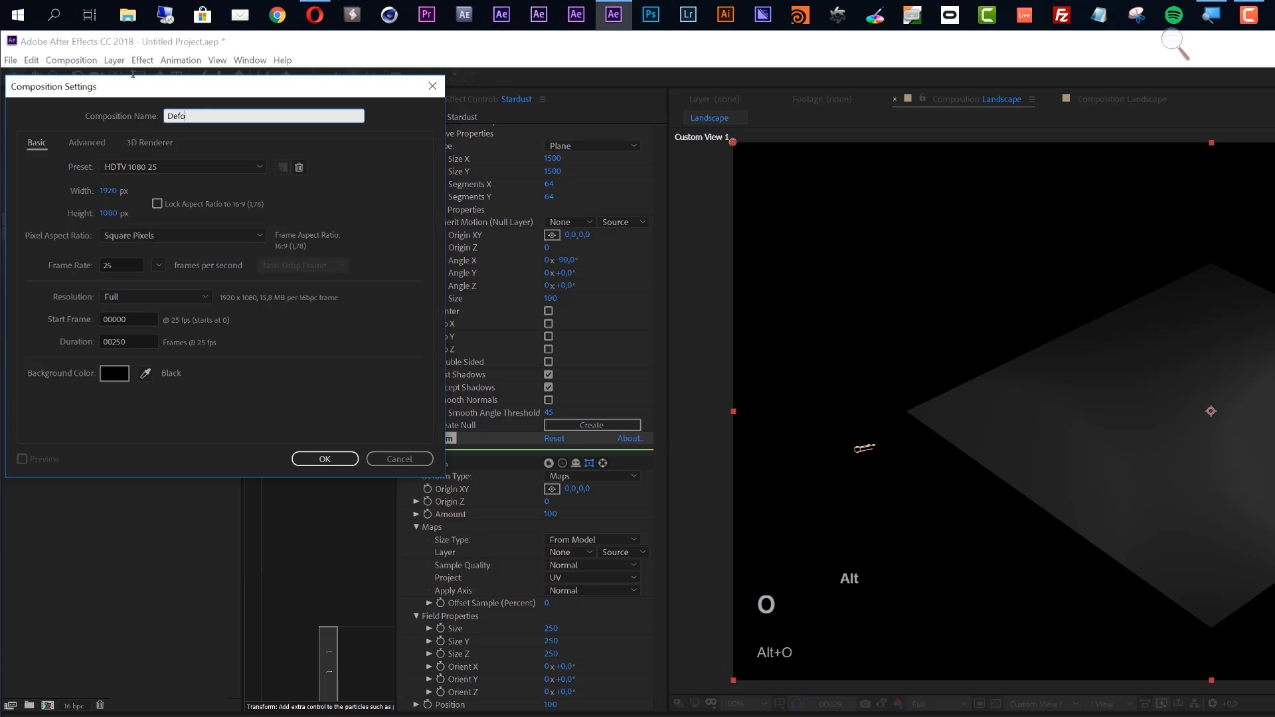
pyautogui.write('rm Map')
pyautogui.click(74, 124)
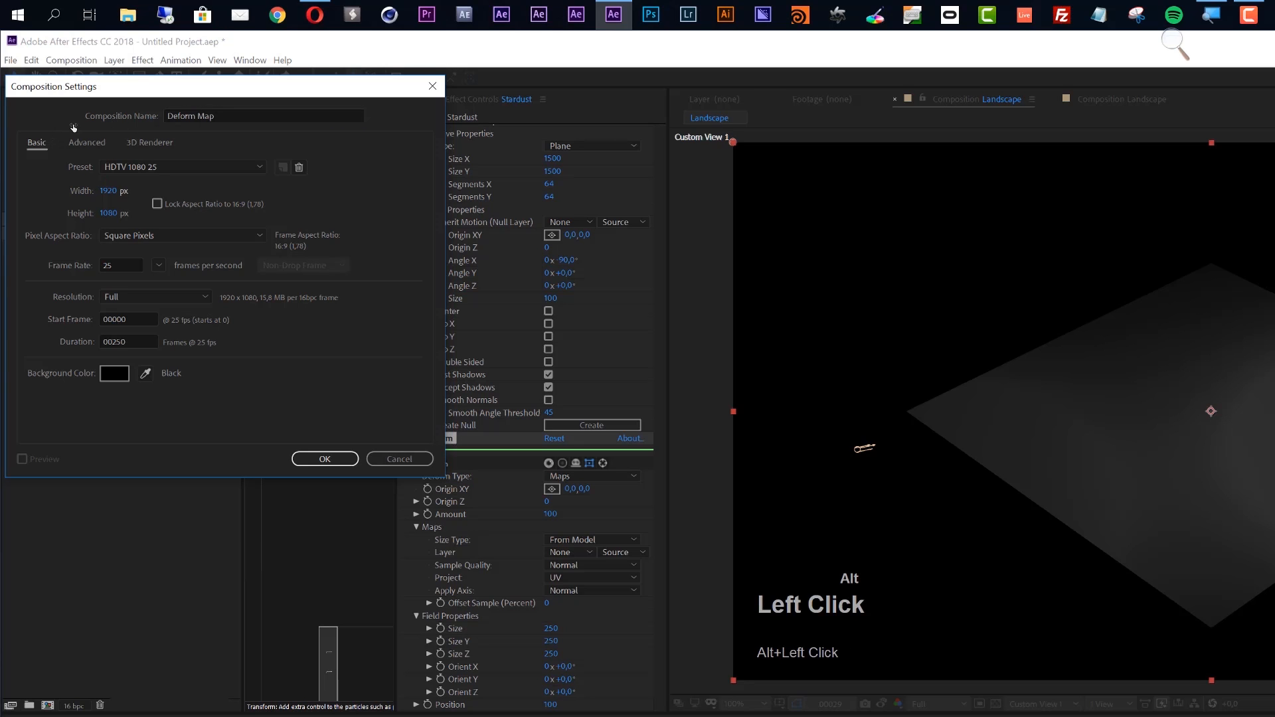
pyautogui.write('1500')
pyautogui.press('Tab')
pyautogui.write('14')
pyautogui.press('BackSpace')
pyautogui.write('500')
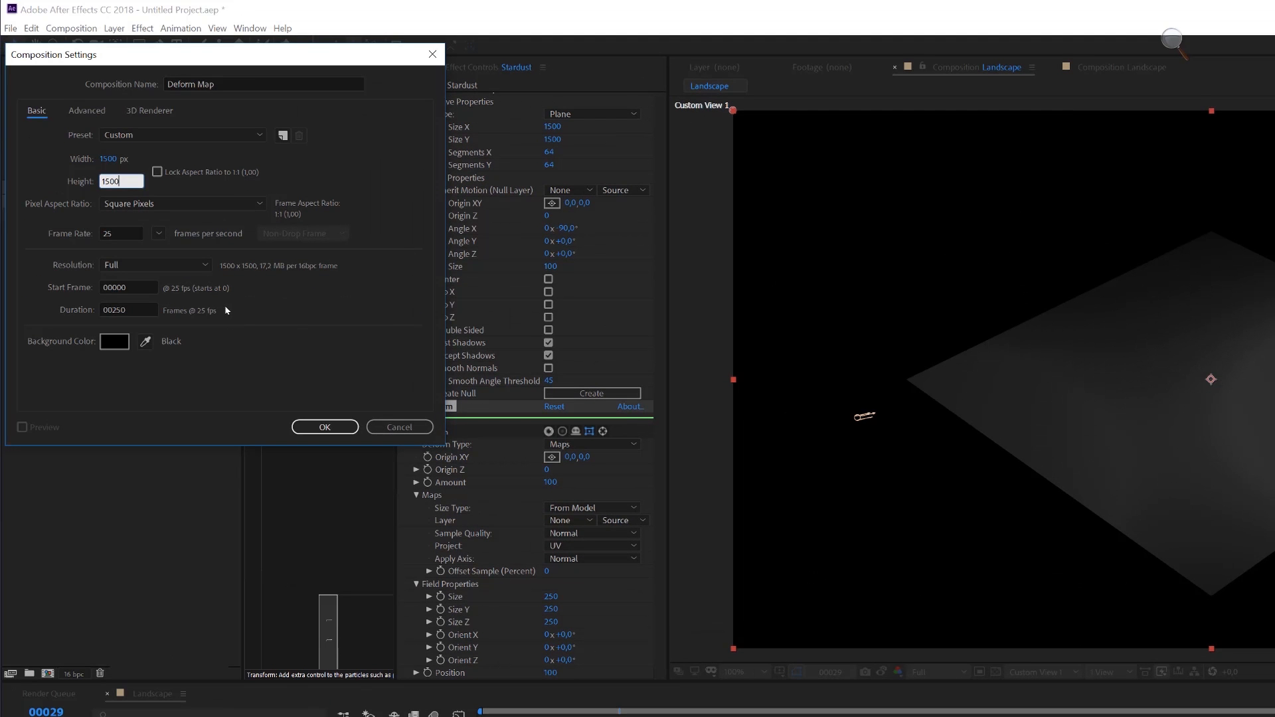
pyautogui.keyDown('alt'); pyautogui.click(325, 427); pyautogui.keyUp('alt')
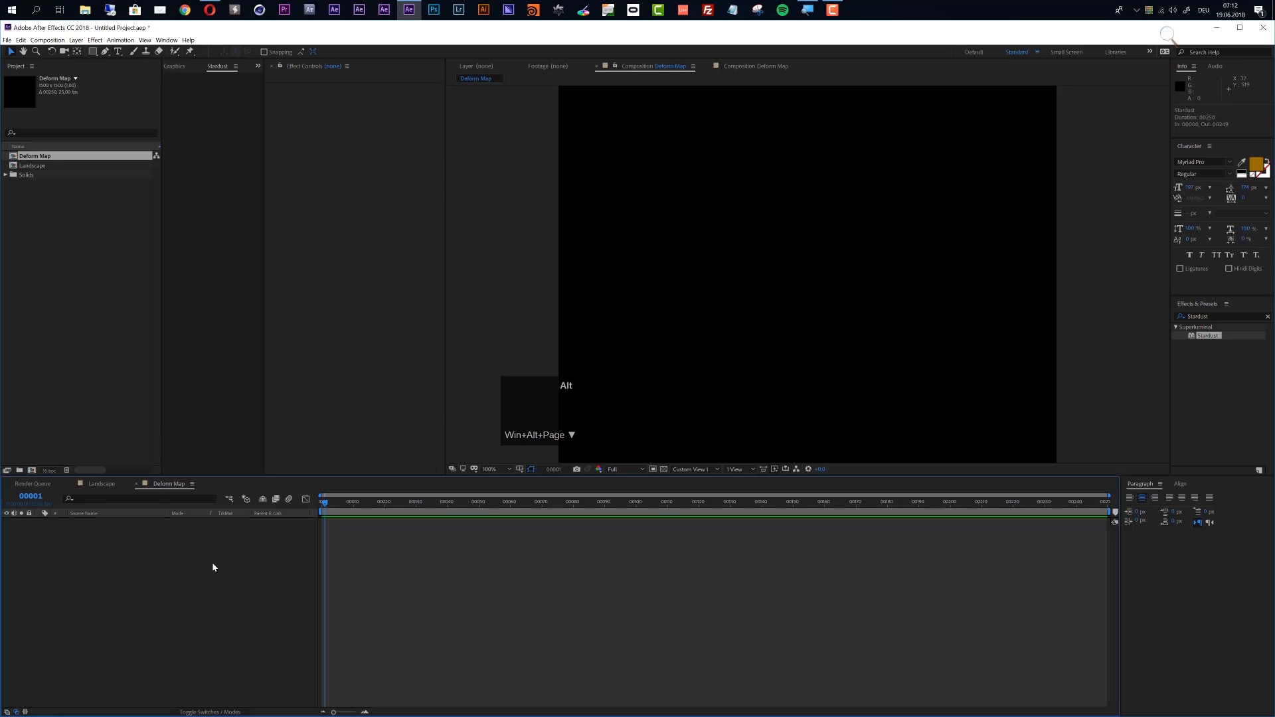
# Step: Add a solid named "Ramp" to the Deform Map composition and apply the Gradient Ramp effect to it
pyautogui.click(193, 565)
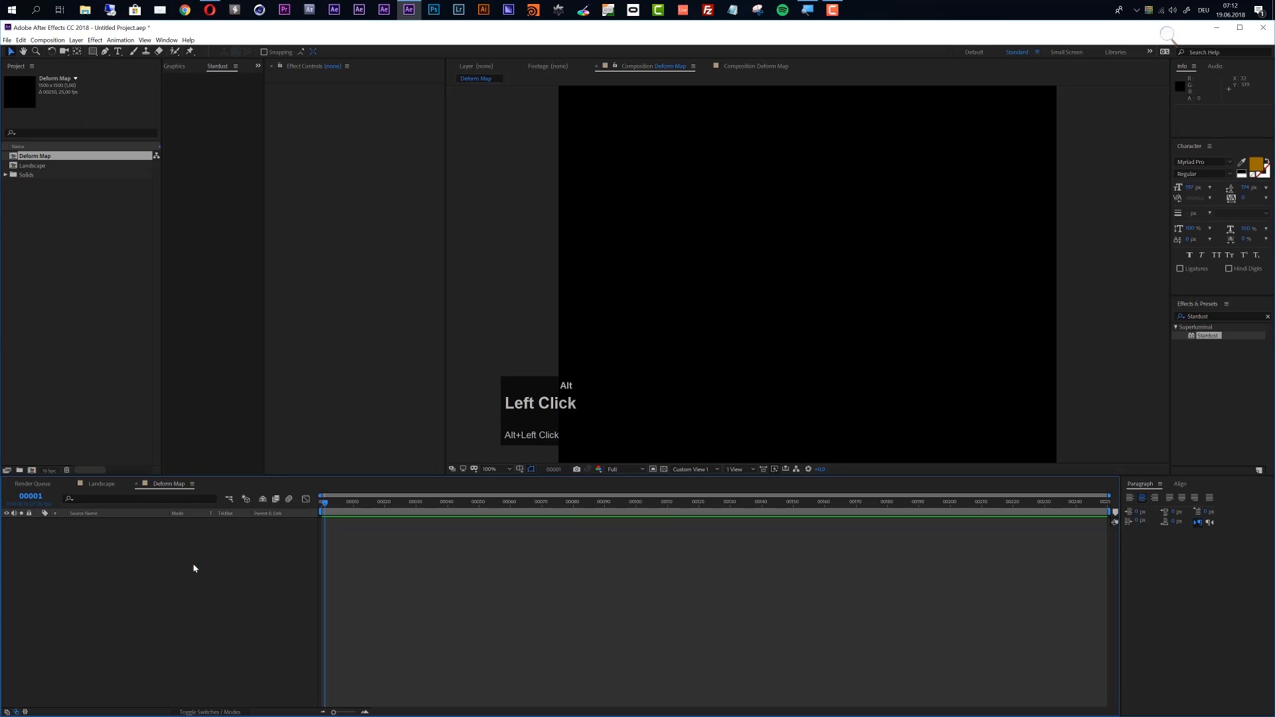
pyautogui.hotkey('ctrl', 'alt', 'y')
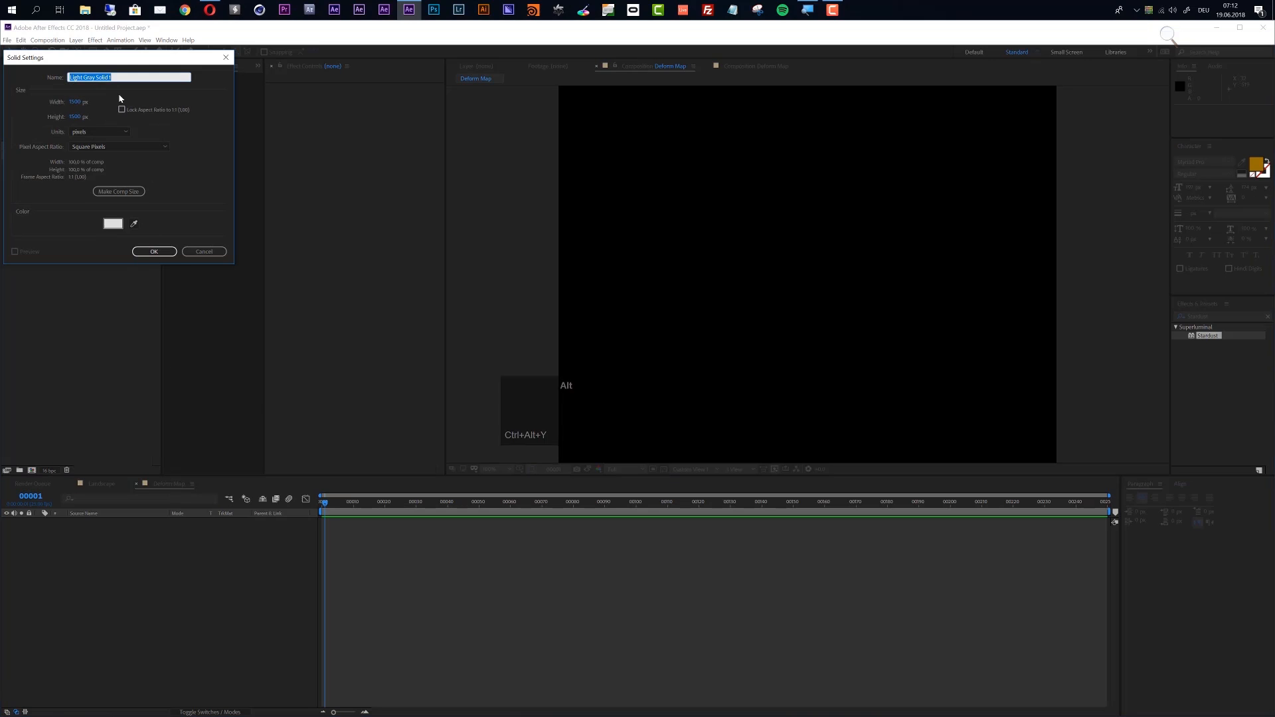
pyautogui.write('Ramp')
pyautogui.press('Return')
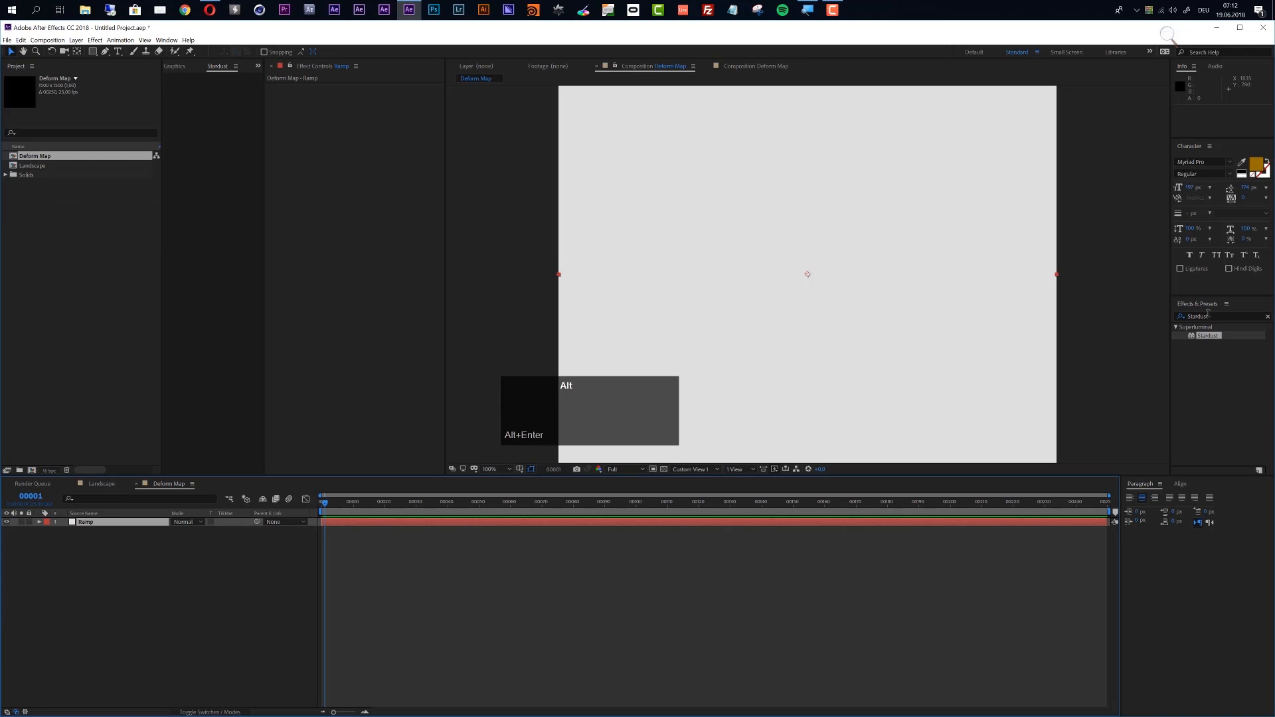
pyautogui.moveTo(1212, 316); pyautogui.dragTo(1156, 322)
pyautogui.write('Gradien')
pyautogui.moveTo(1224, 369); pyautogui.dragTo(764, 525)
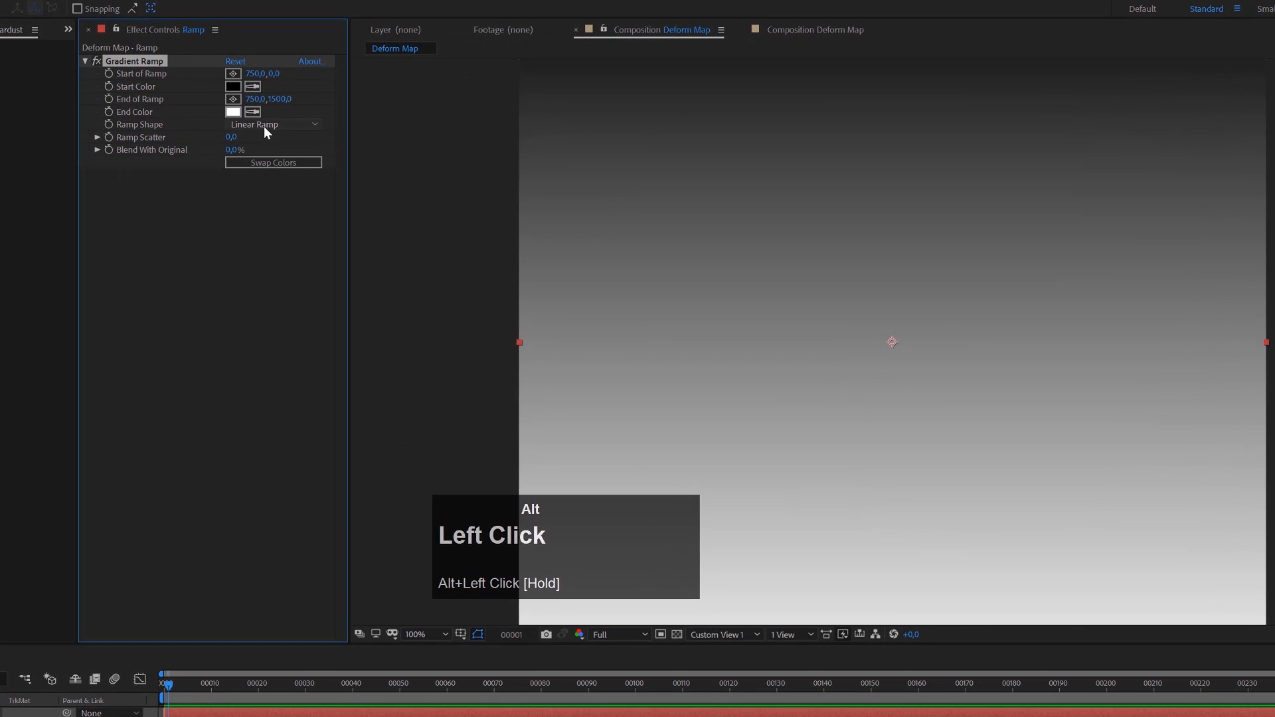
# Step: Change the gradient to a Radial Ramp and set its Start of Ramp to 750, 750
pyautogui.click(319, 127)
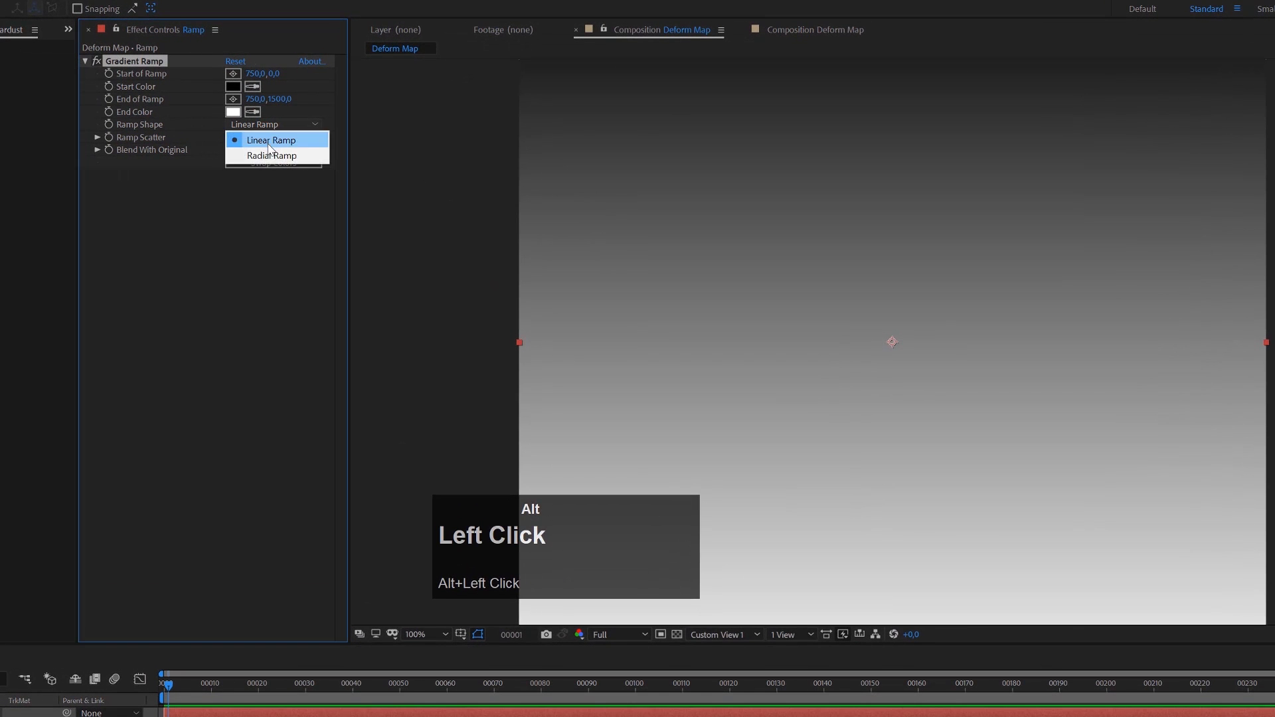
pyautogui.click(324, 152)
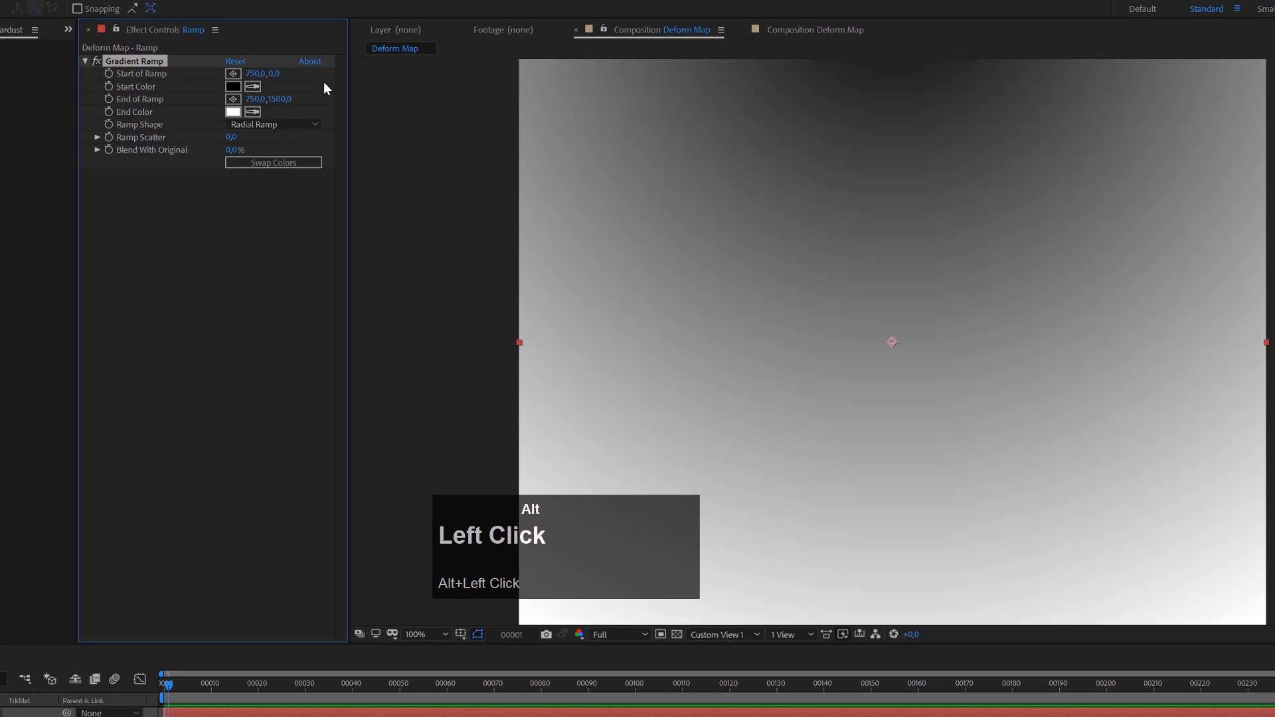
pyautogui.keyDown('alt'); pyautogui.click(275, 74); pyautogui.keyUp('alt')
pyautogui.write('750')
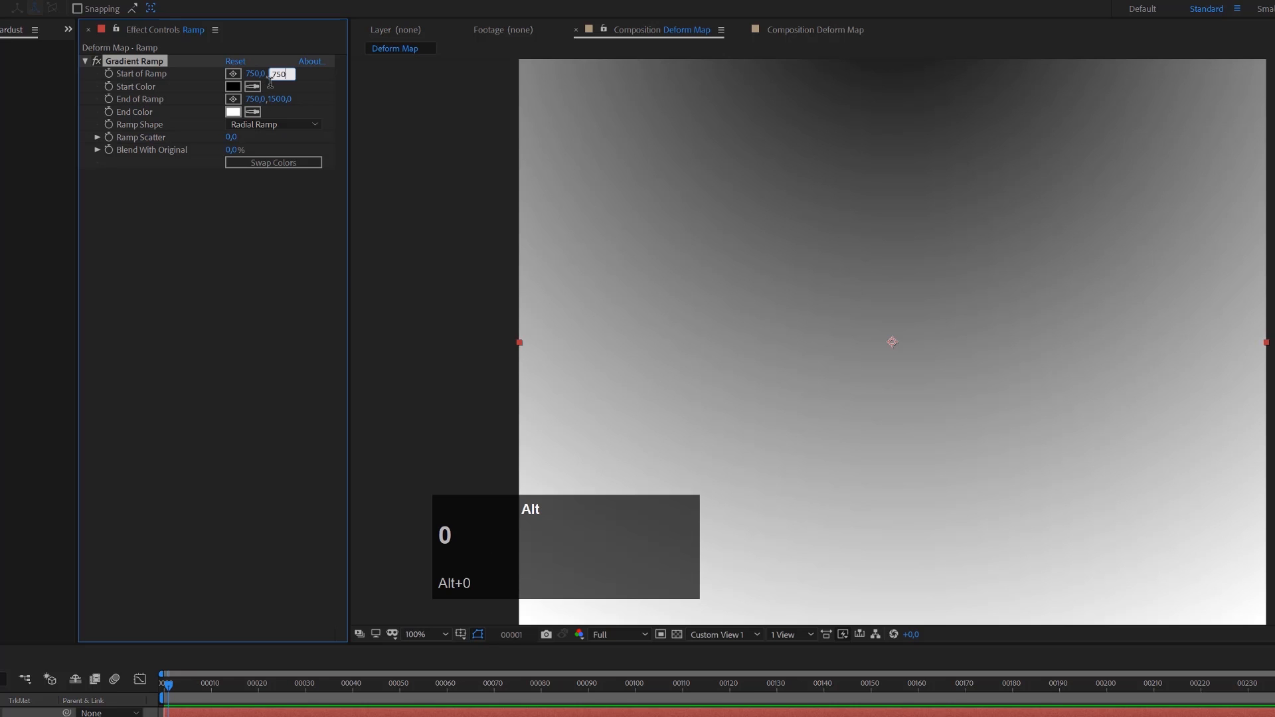
pyautogui.press('Return')
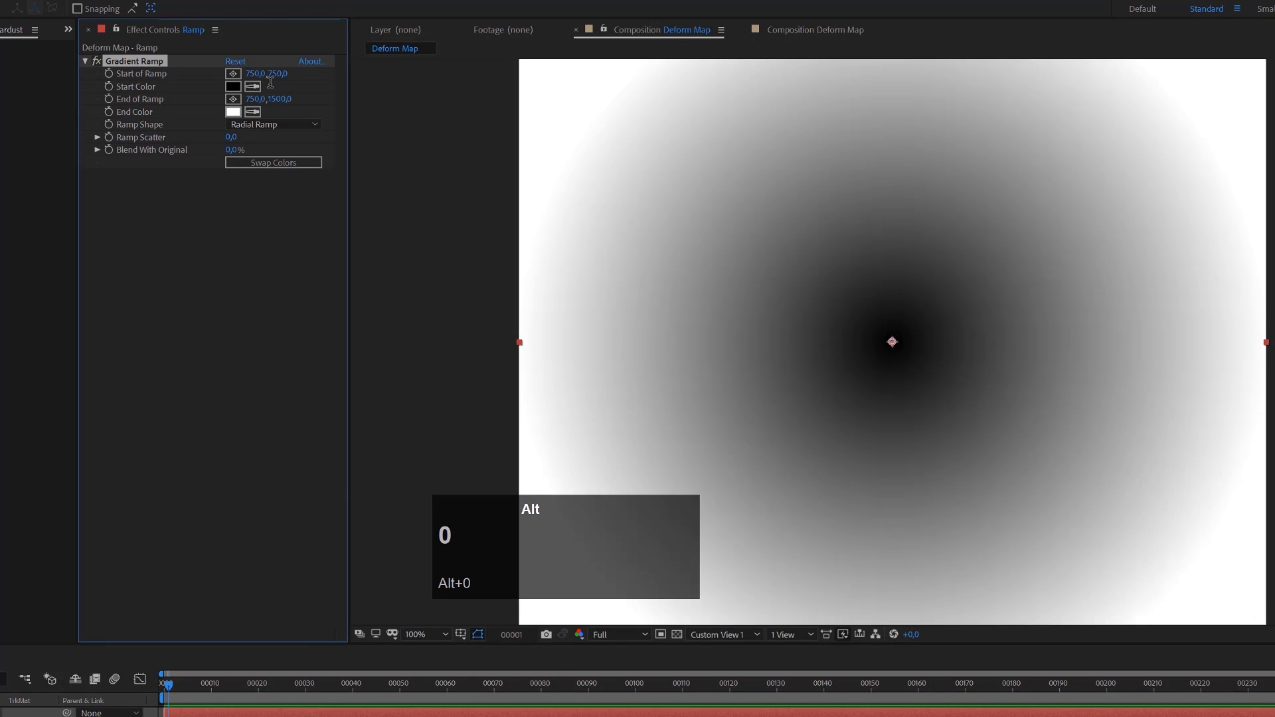
# Step: Swap the ramp's colors and shrink the white circle by moving End of Ramp to about 754, 974
pyautogui.keyDown('alt'); pyautogui.click(263, 161); pyautogui.keyUp('alt')
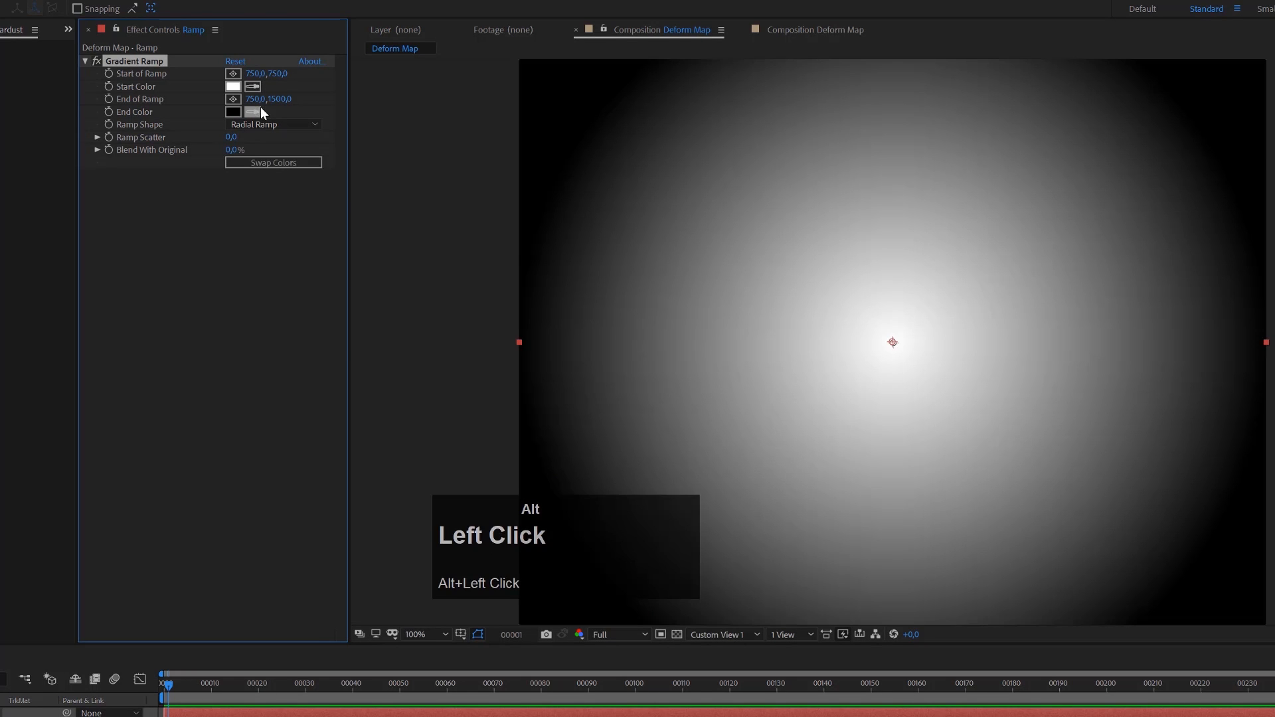
pyautogui.scroll(-2, 859, 572)
pyautogui.moveTo(892, 529); pyautogui.dragTo(893, 398)
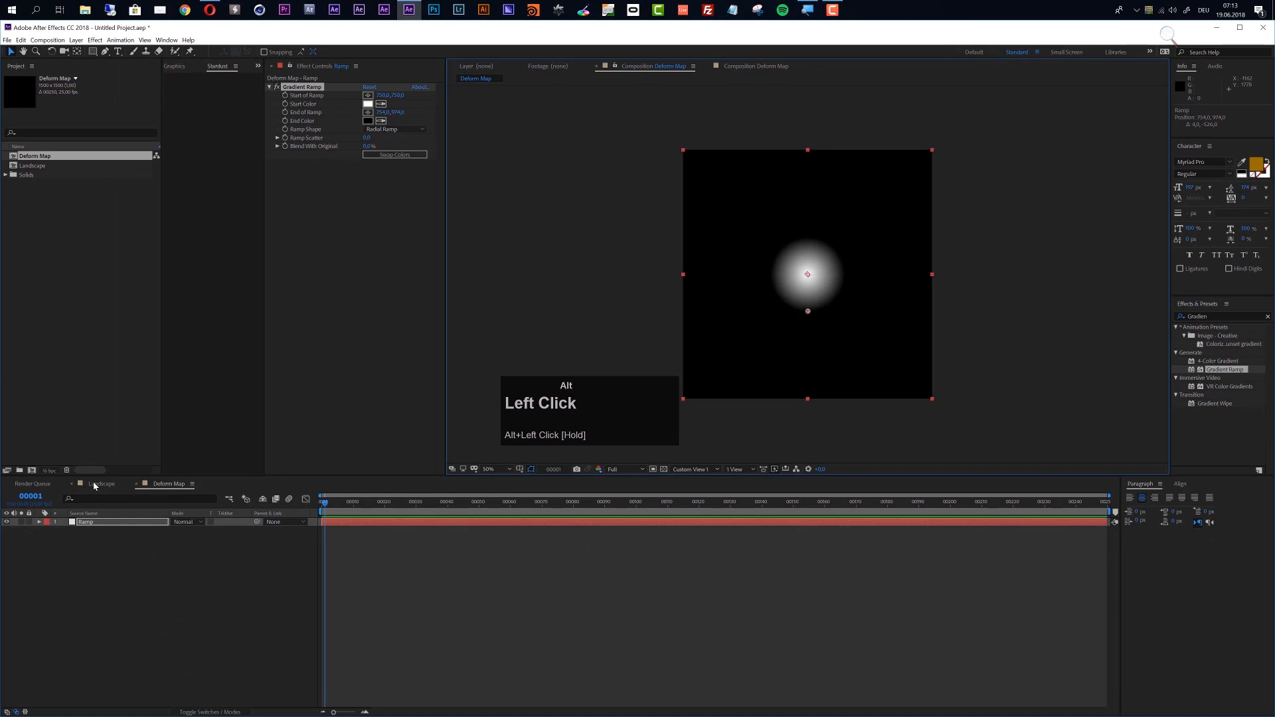
# Step: Add the Deform Map composition to the Landscape composition as a layer below Stardust
pyautogui.click(98, 483)
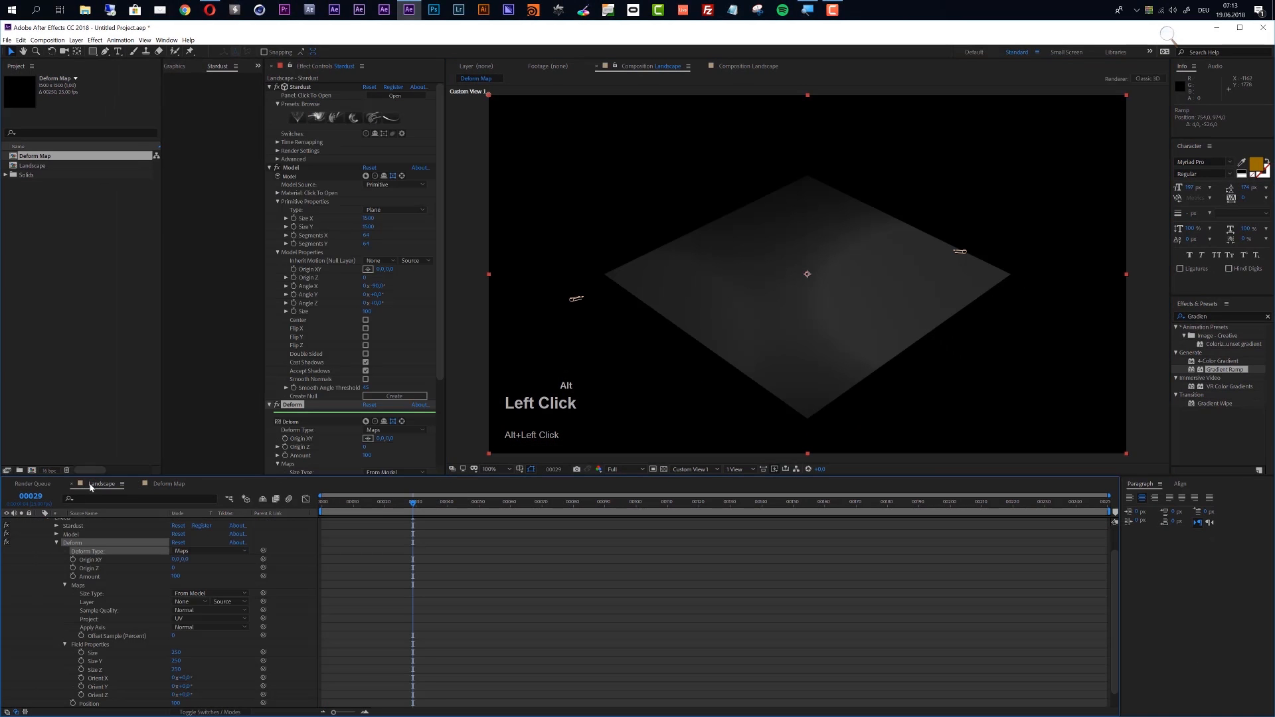
pyautogui.hotkey('alt', 'u')
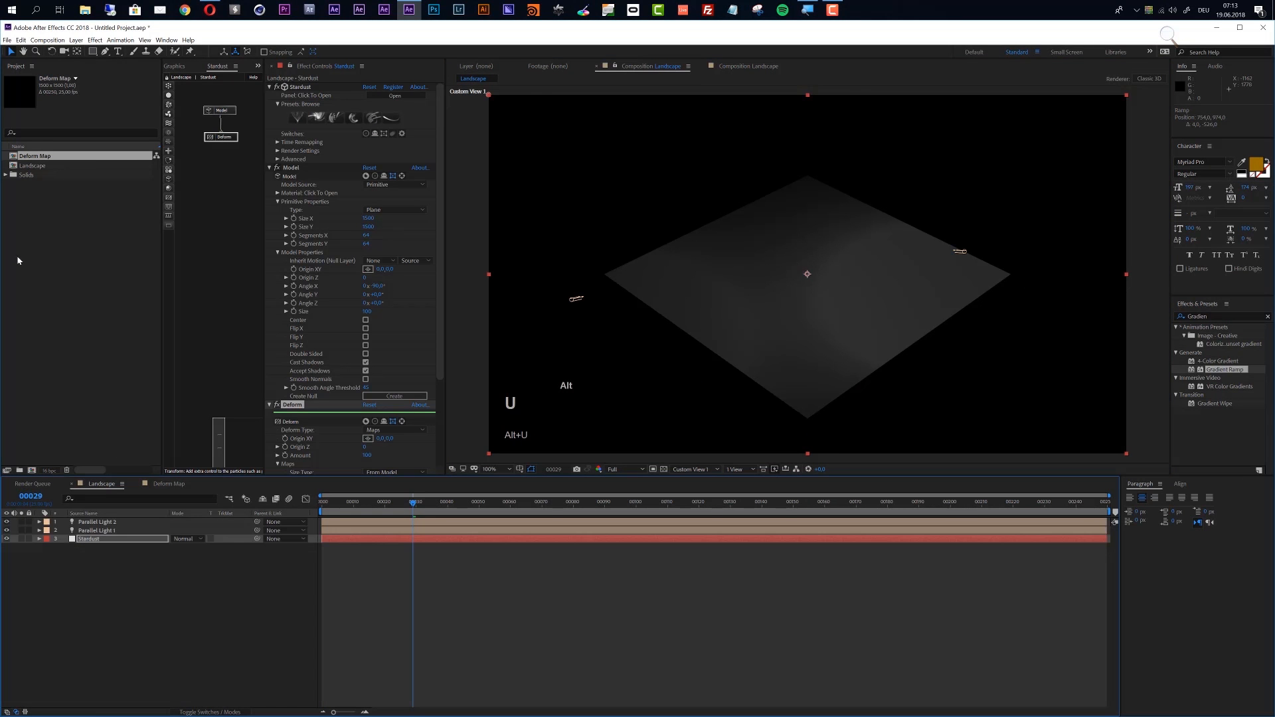
pyautogui.moveTo(43, 159); pyautogui.dragTo(52, 570)
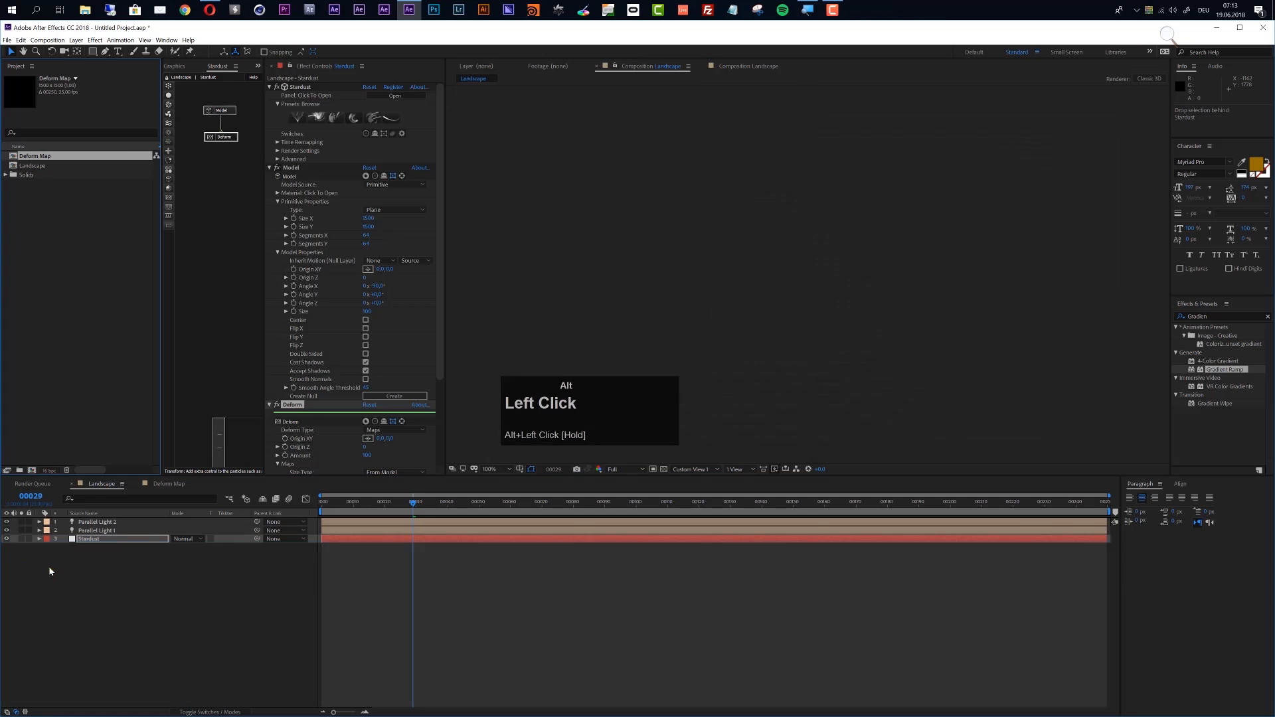
# Step: Hide the Deform Map layer and assign it as the map layer in Stardust's Deform settings
pyautogui.keyDown('alt'); pyautogui.click(7, 549); pyautogui.keyUp('alt')
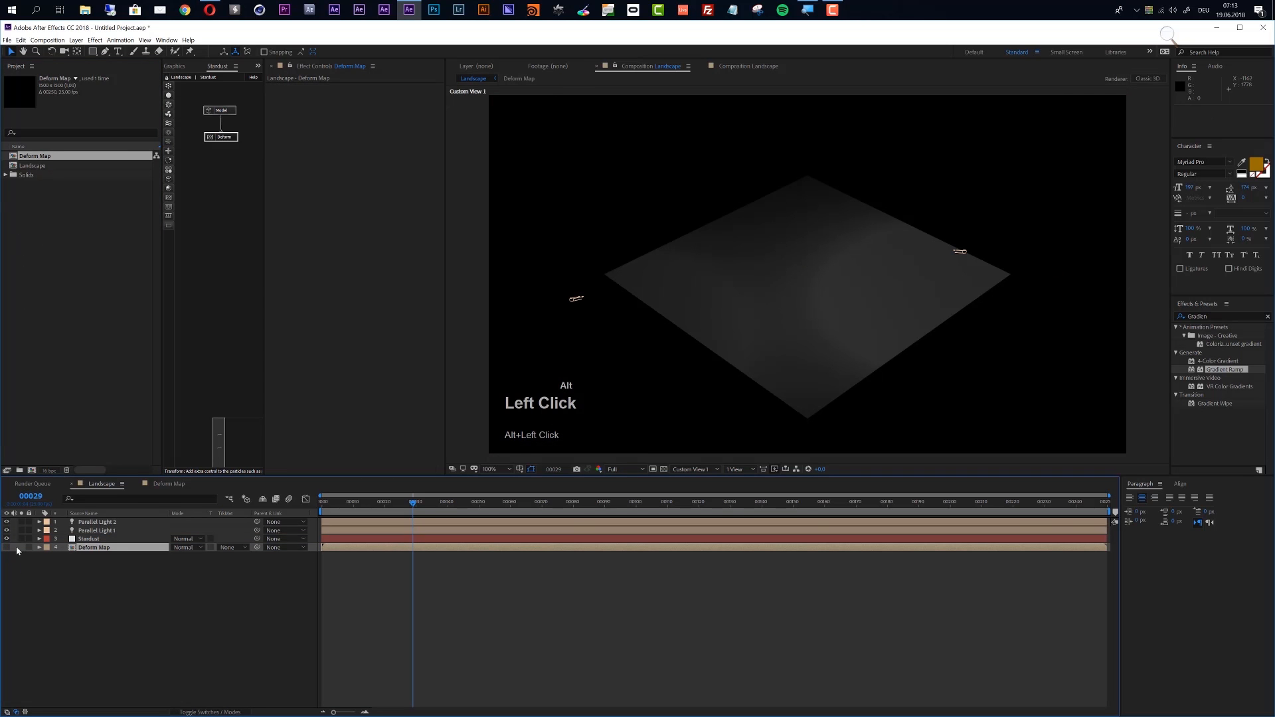
pyautogui.click(89, 540)
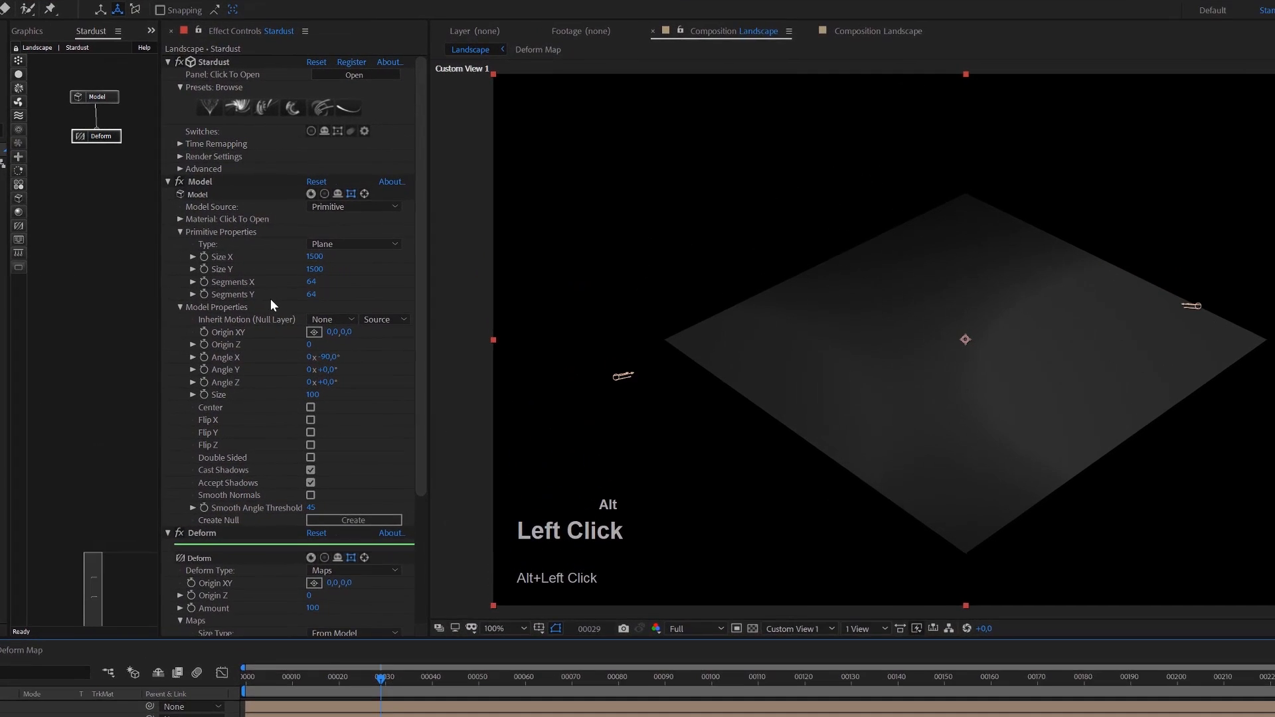
pyautogui.scroll(-5, 268, 439)
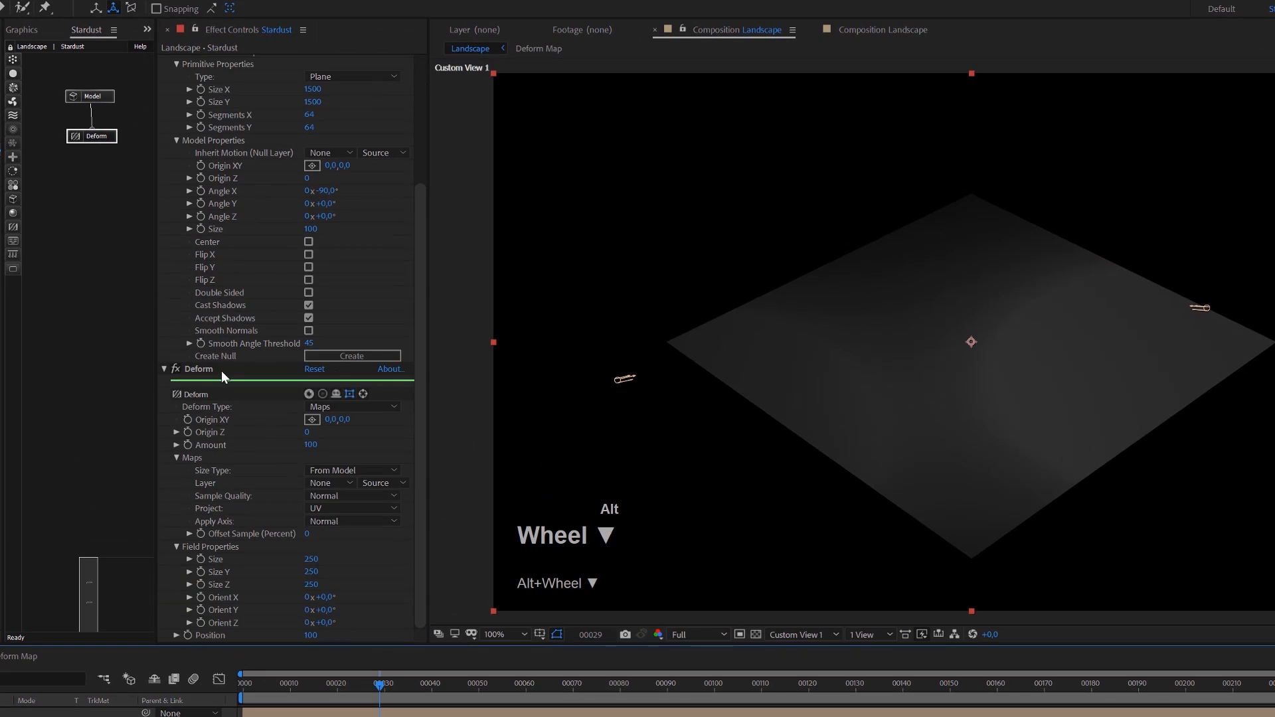
pyautogui.keyDown('alt'); pyautogui.click(320, 485); pyautogui.keyUp('alt')
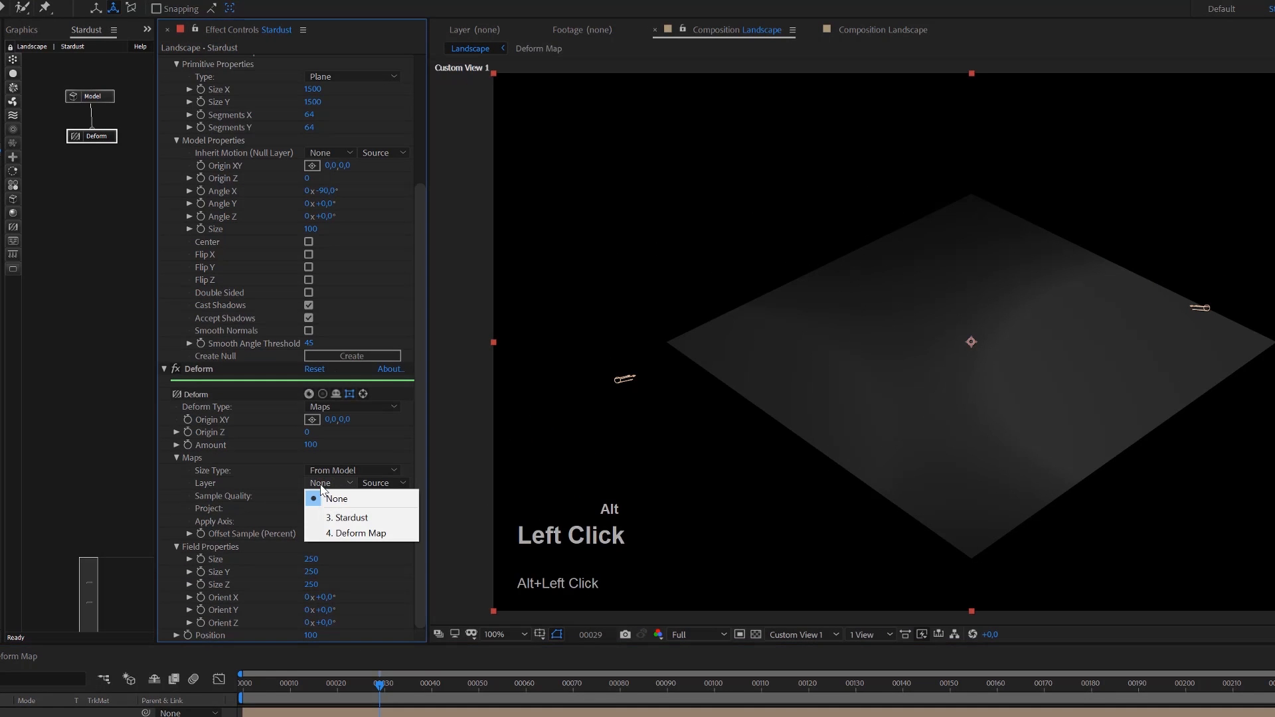
pyautogui.click(347, 534)
pyautogui.scroll(2, 966, 333)
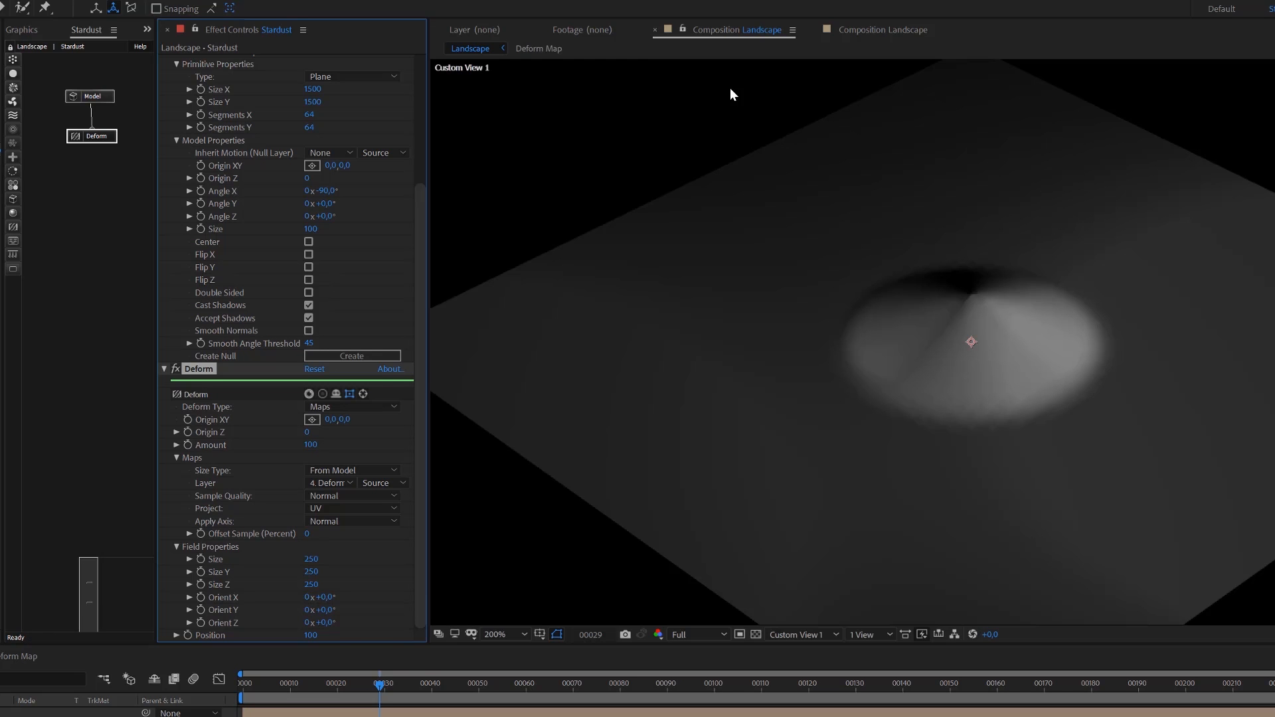
# Step: Lock the Landscape viewer, open the Deform Map composition and dock its viewer side by side with the Landscape viewer
pyautogui.keyDown('alt'); pyautogui.click(680, 28); pyautogui.keyUp('alt')
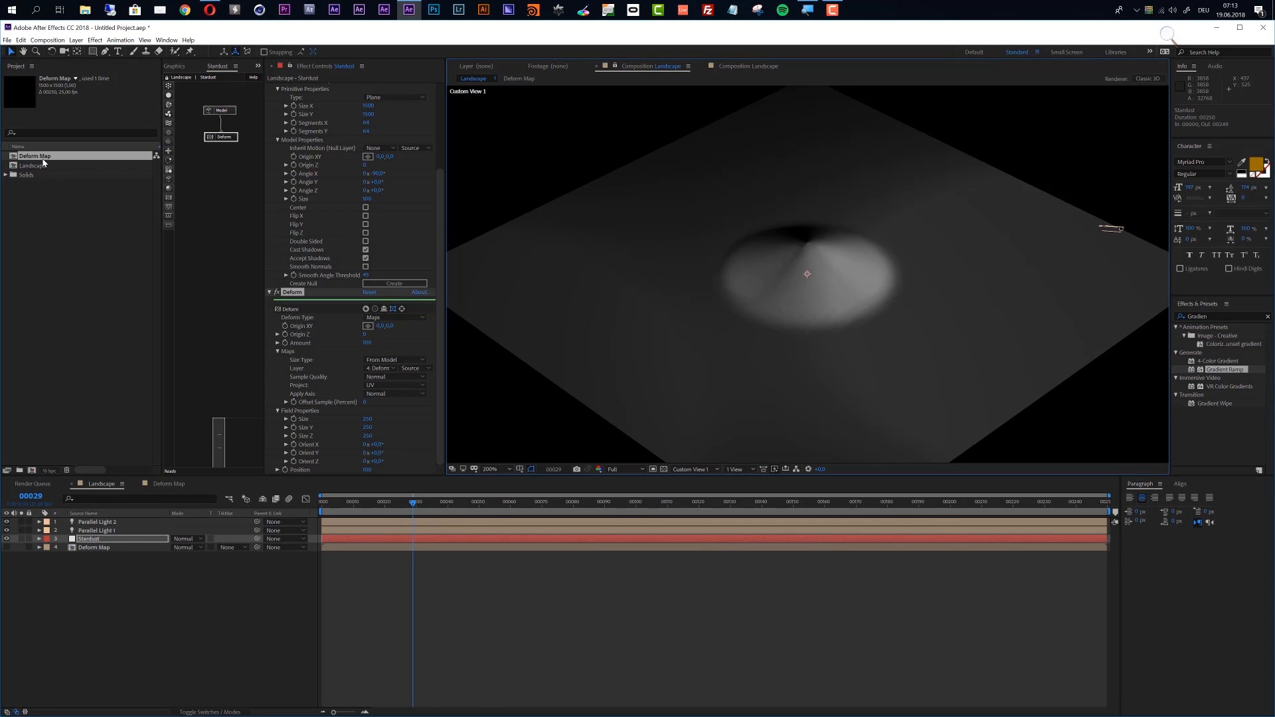
pyautogui.keyDown('alt'); pyautogui.doubleClick(43, 158); pyautogui.keyUp('alt')
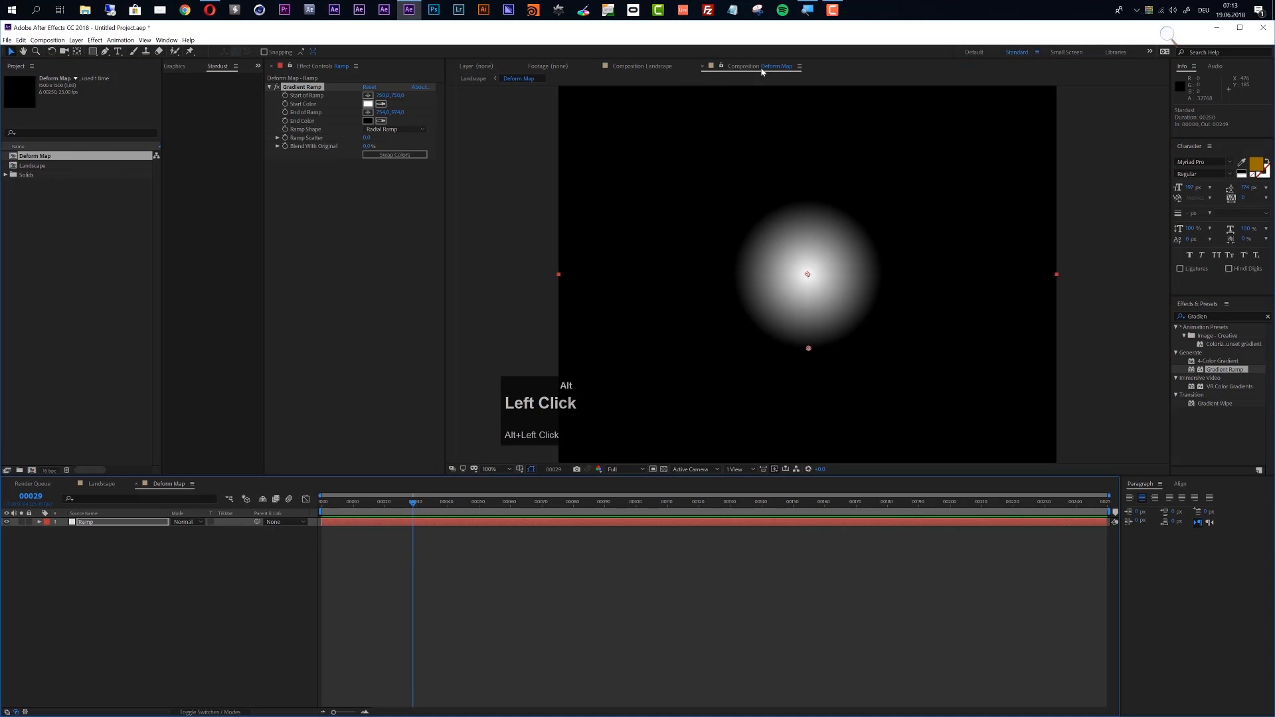
pyautogui.moveTo(751, 69); pyautogui.dragTo(1159, 214)
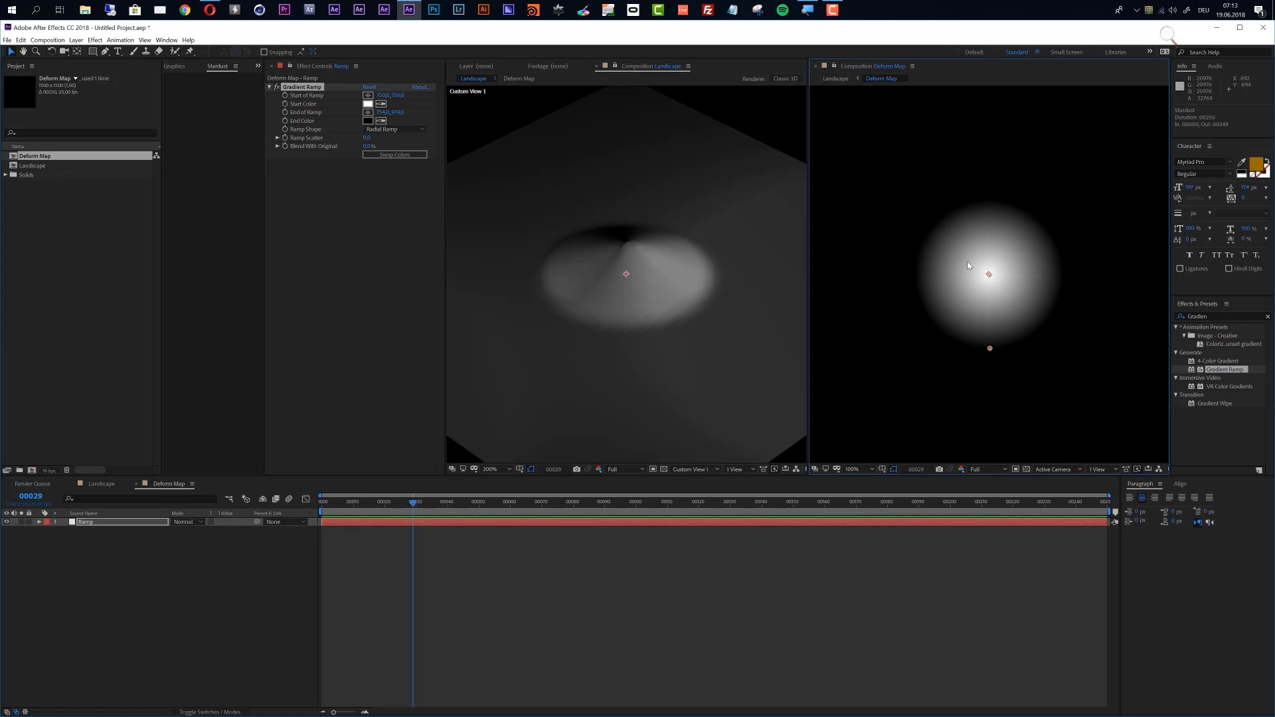
# Step: Apply the Turbulent Displace effect to the Ramp layer and raise its Amount to distort the circle more strongly
pyautogui.click(351, 522)
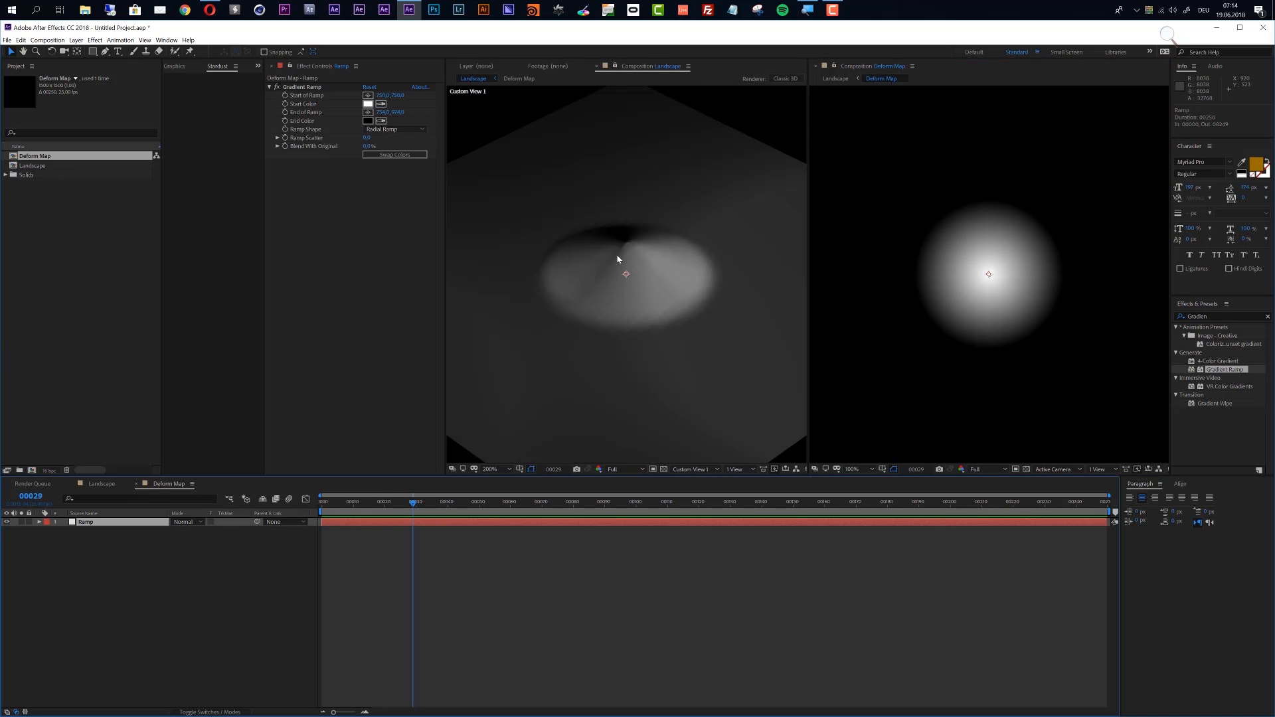
pyautogui.click(1223, 317)
pyautogui.write('turbu')
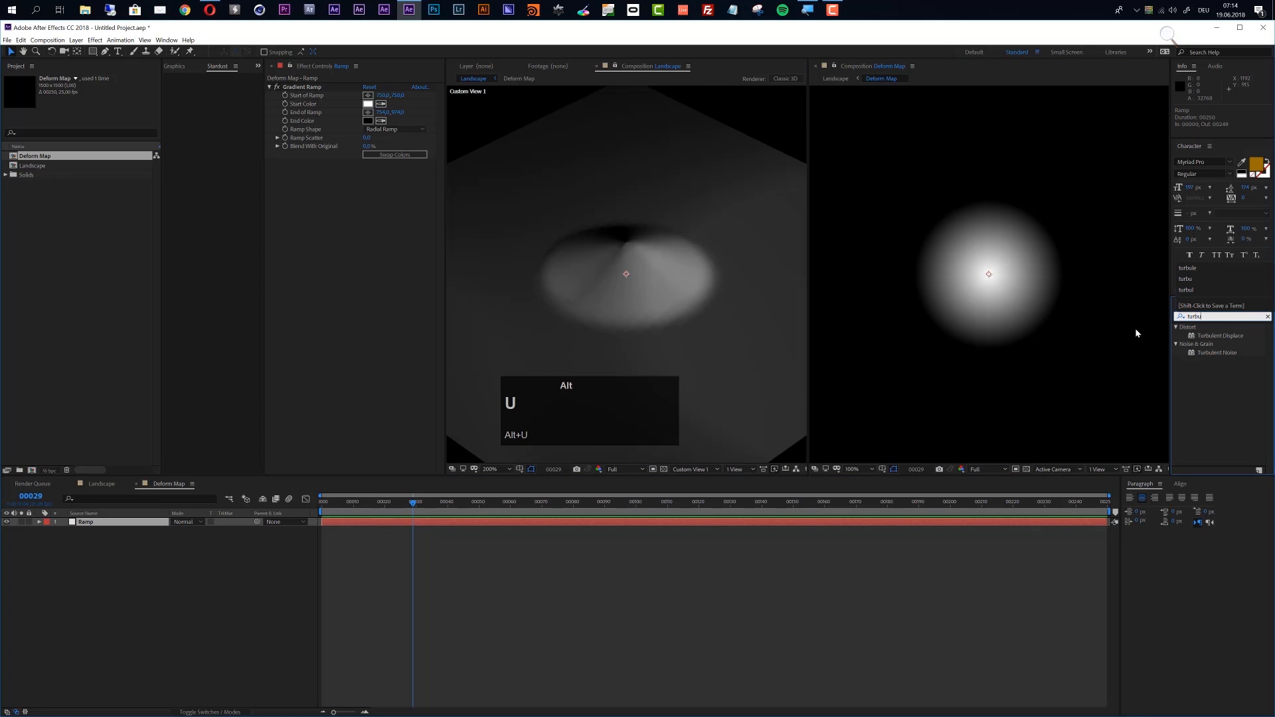
pyautogui.moveTo(1216, 340); pyautogui.dragTo(622, 523)
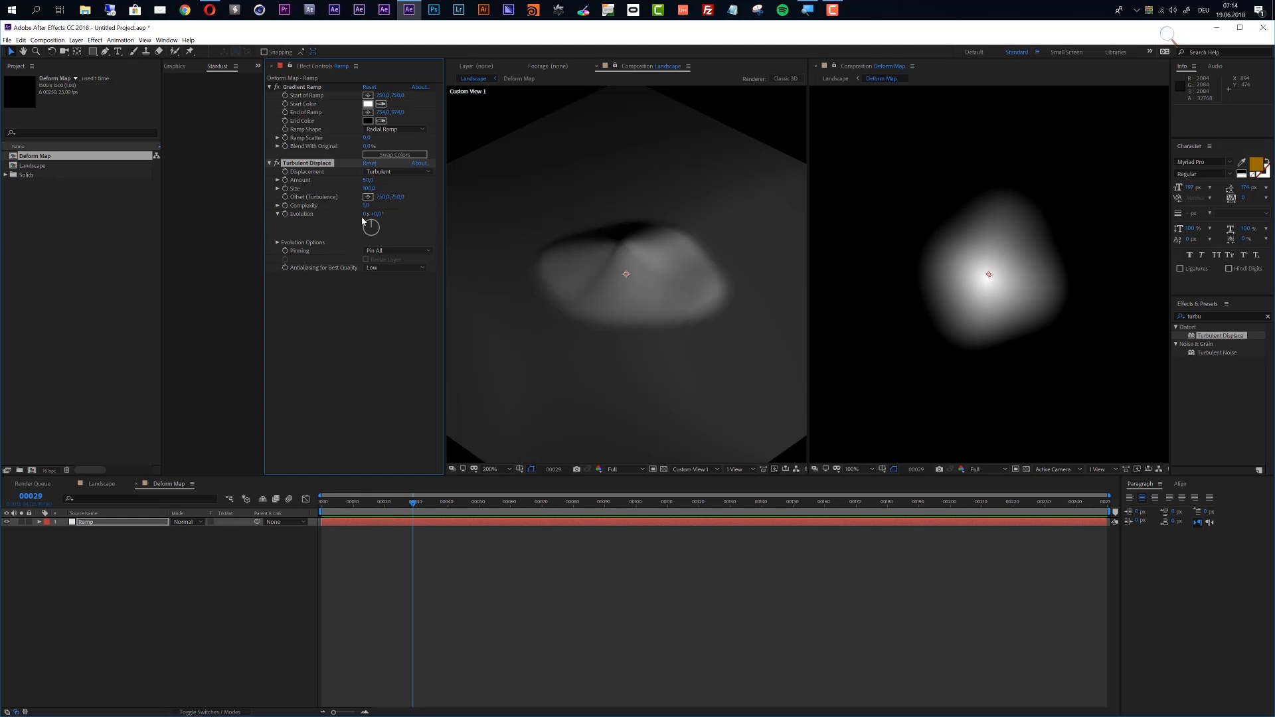
pyautogui.moveTo(369, 180); pyautogui.dragTo(403, 184)
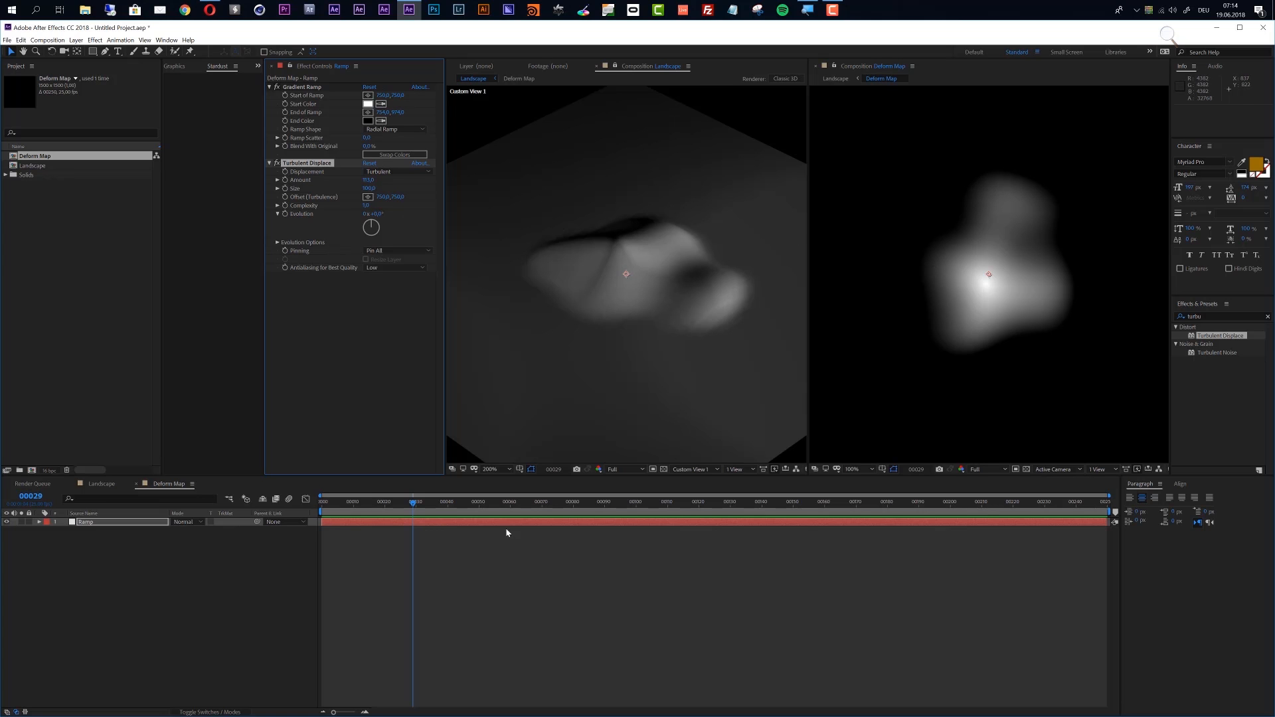
# Step: Add a solid named "Cell Pattern" to the Deform Map composition and apply the Cell Pattern effect to it
pyautogui.keyDown('alt'); pyautogui.click(507, 560); pyautogui.keyUp('alt')
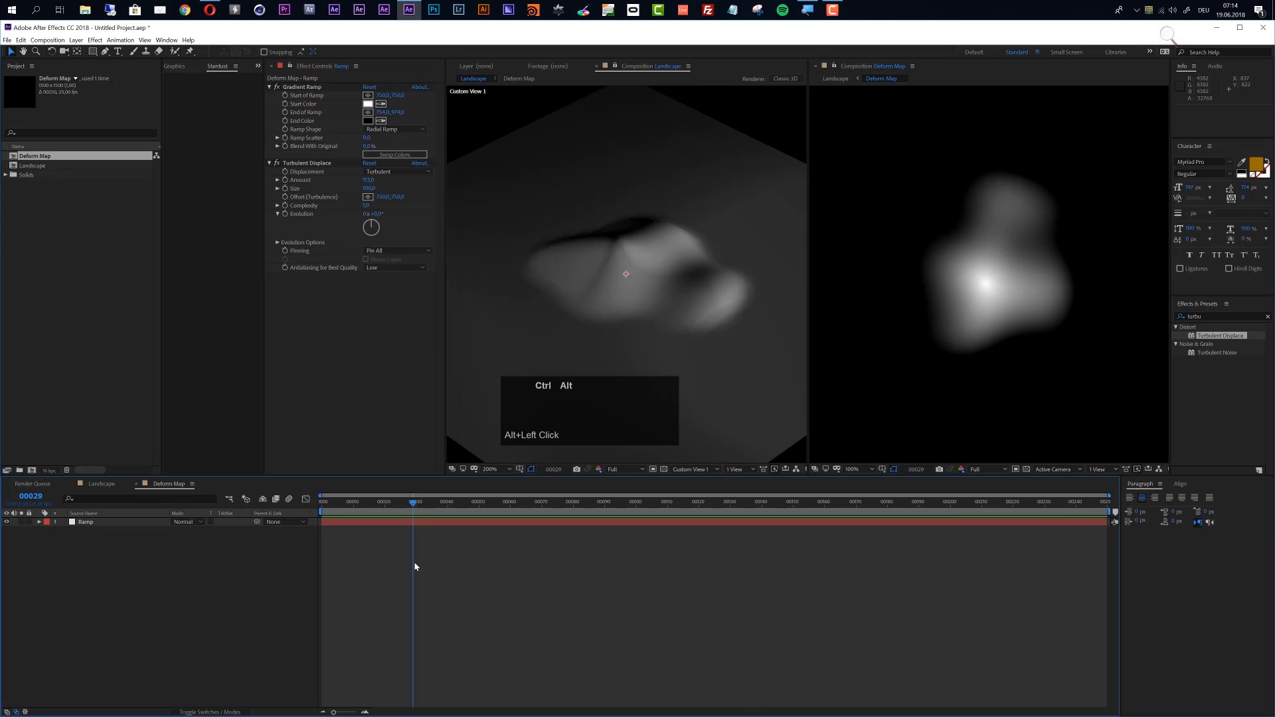
pyautogui.hotkey('ctrl', 'alt', 'y')
pyautogui.write('Cell Pattern')
pyautogui.press('Return')
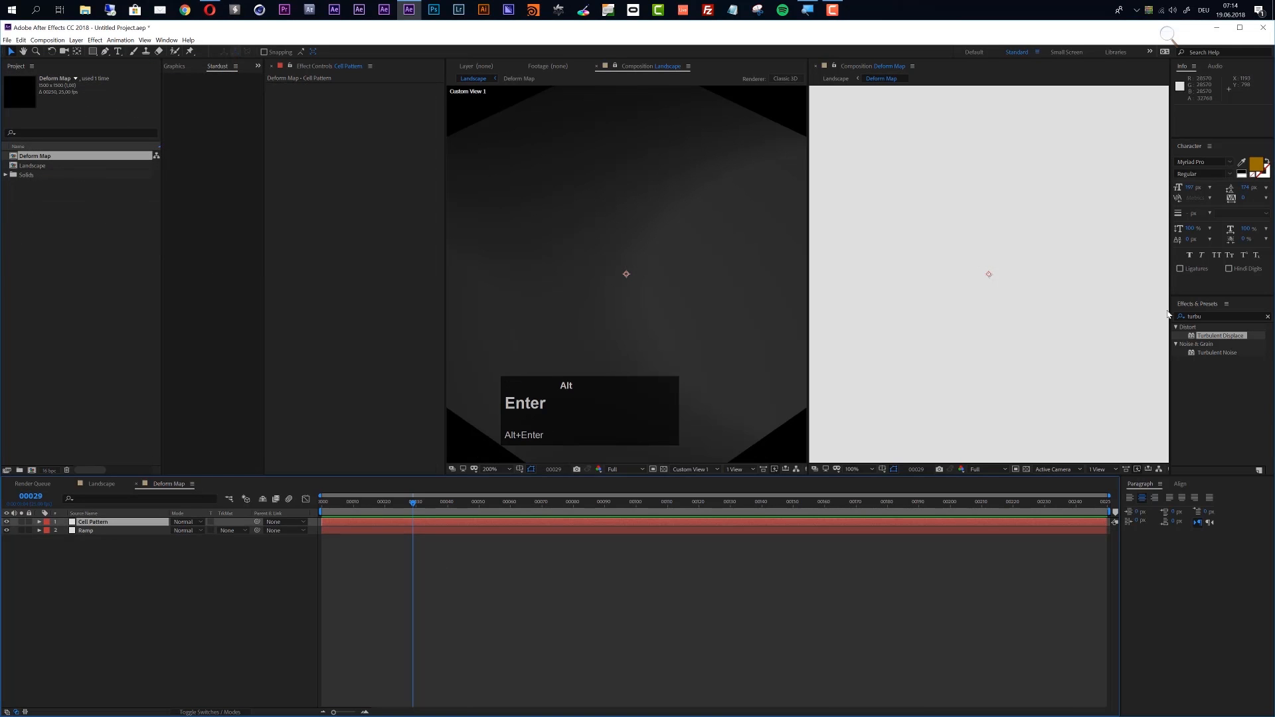
pyautogui.moveTo(1203, 316); pyautogui.dragTo(1164, 317)
pyautogui.write('Cell P')
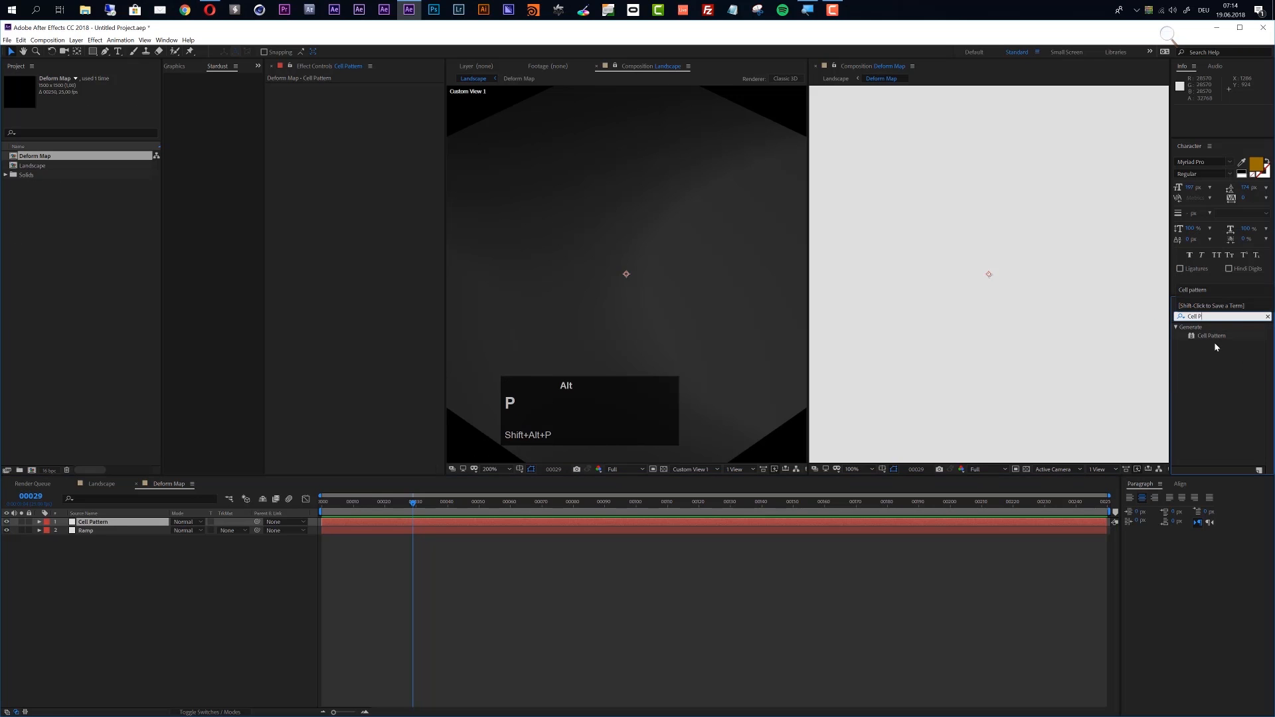
pyautogui.moveTo(1213, 336); pyautogui.dragTo(839, 523)
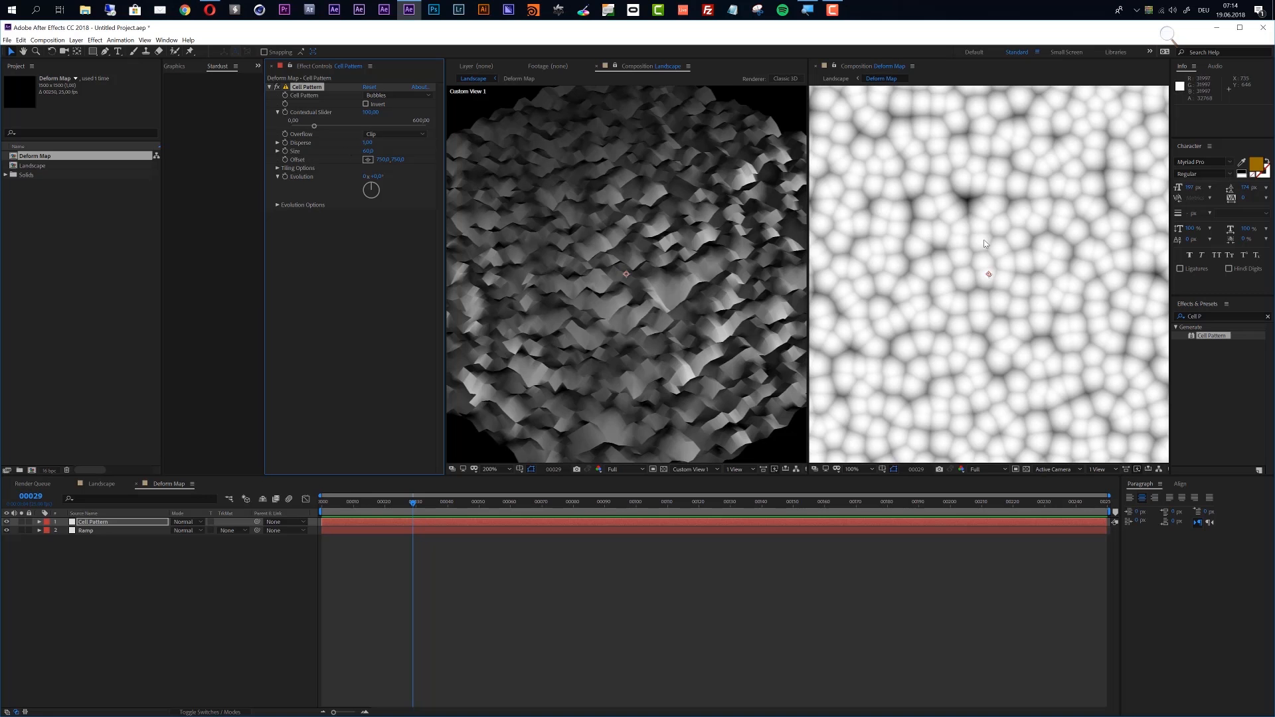
# Step: Change the Cell Pattern effect's pattern type to Plates
pyautogui.scroll(-2, 985, 244)
pyautogui.scroll(-1, 314, 113)
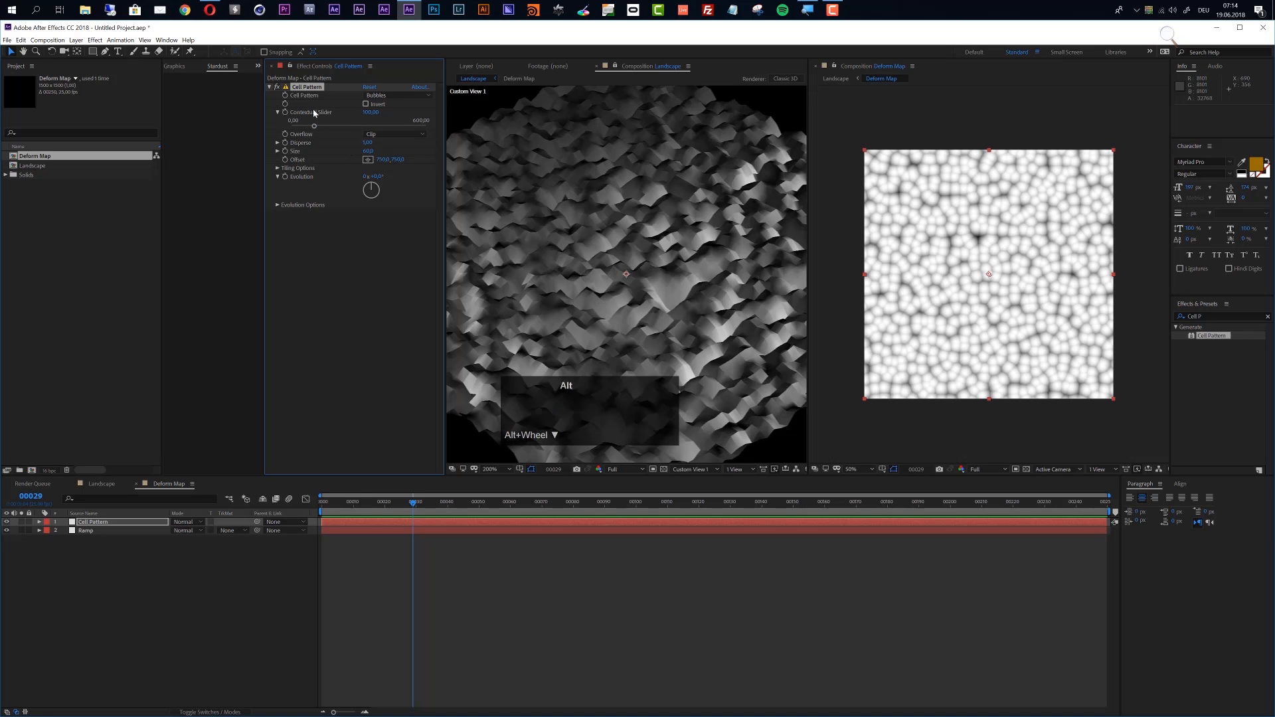
pyautogui.click(396, 95)
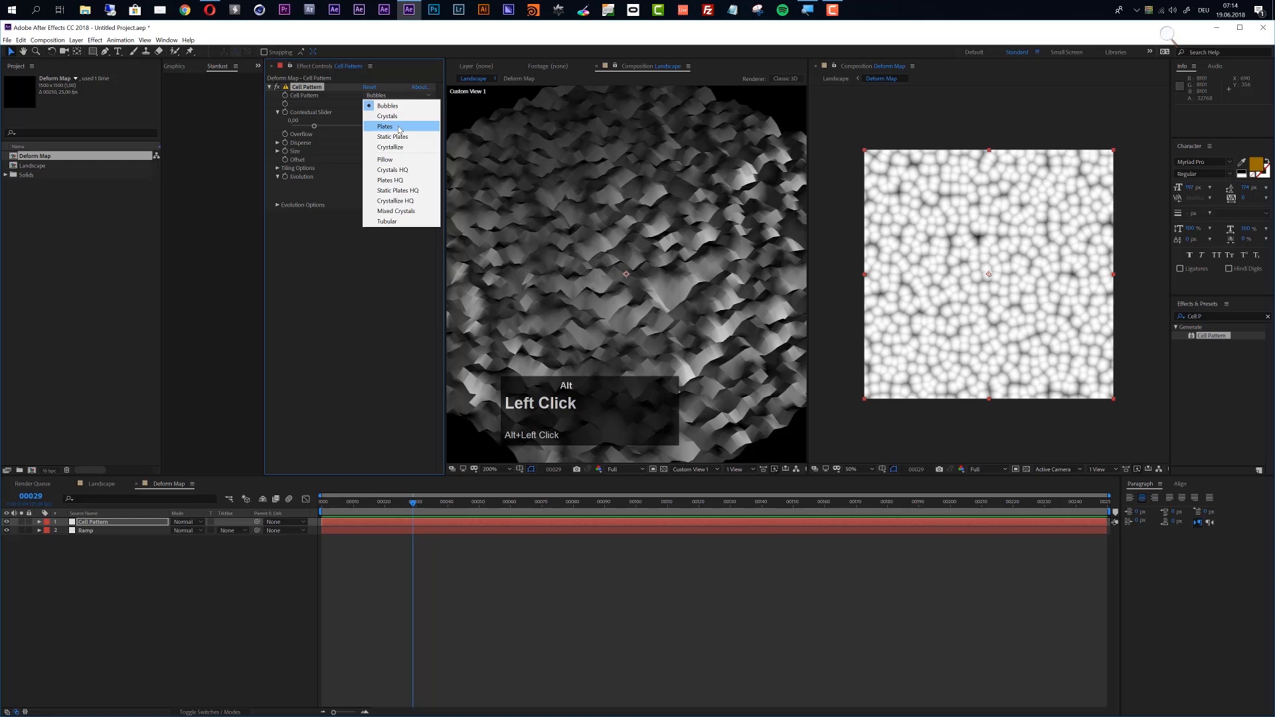
pyautogui.click(399, 128)
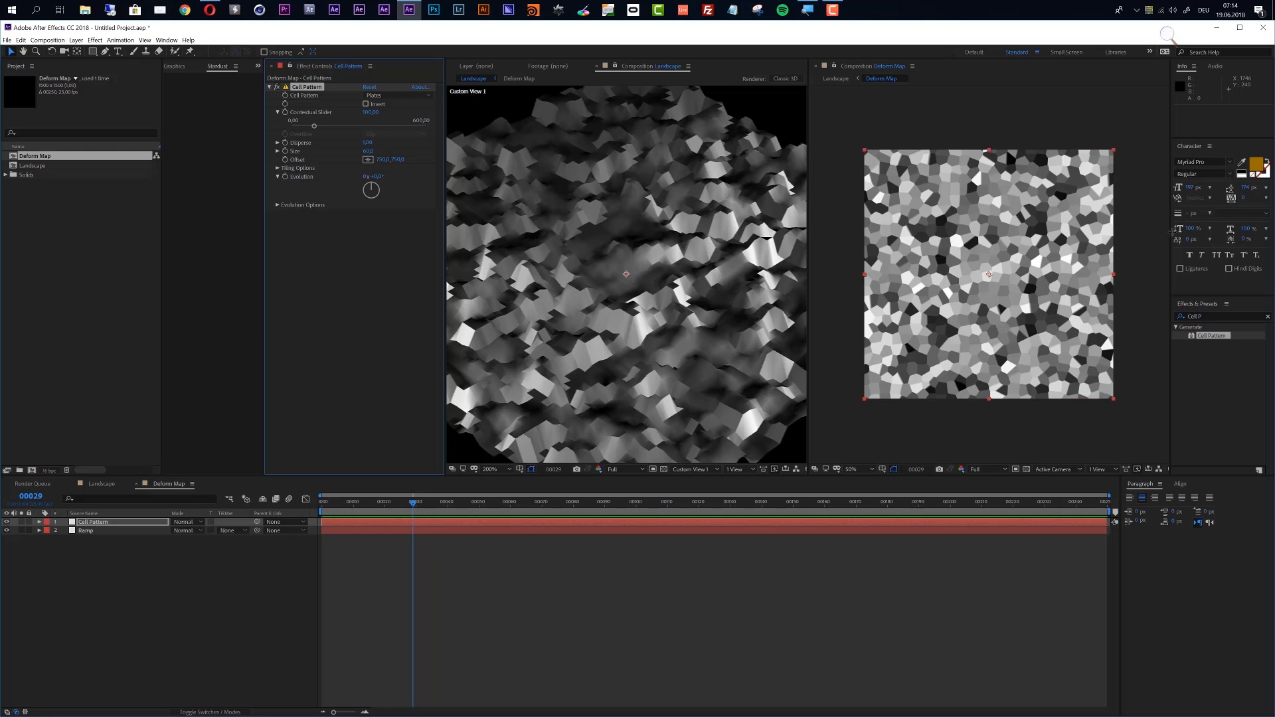
# Step: Apply the Set Matte effect to the Cell Pattern layer
pyautogui.keyDown('alt'); pyautogui.click(1213, 317); pyautogui.keyUp('alt')
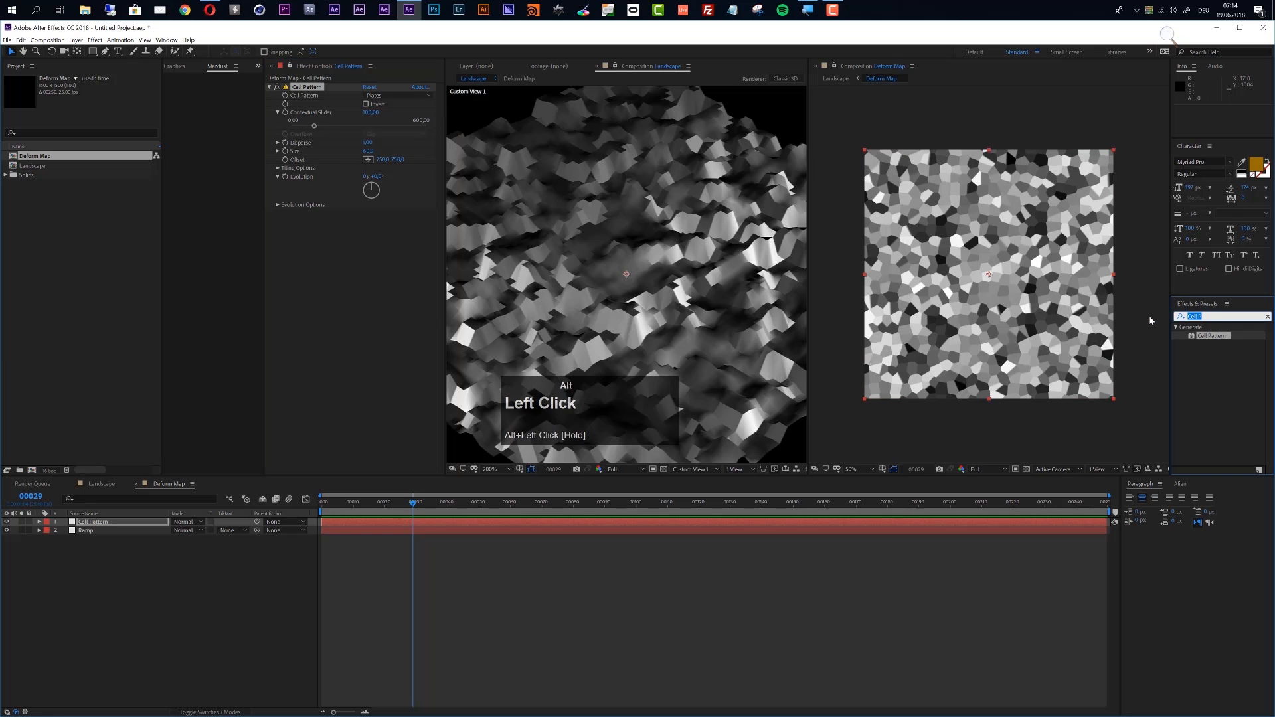
pyautogui.write('Set M')
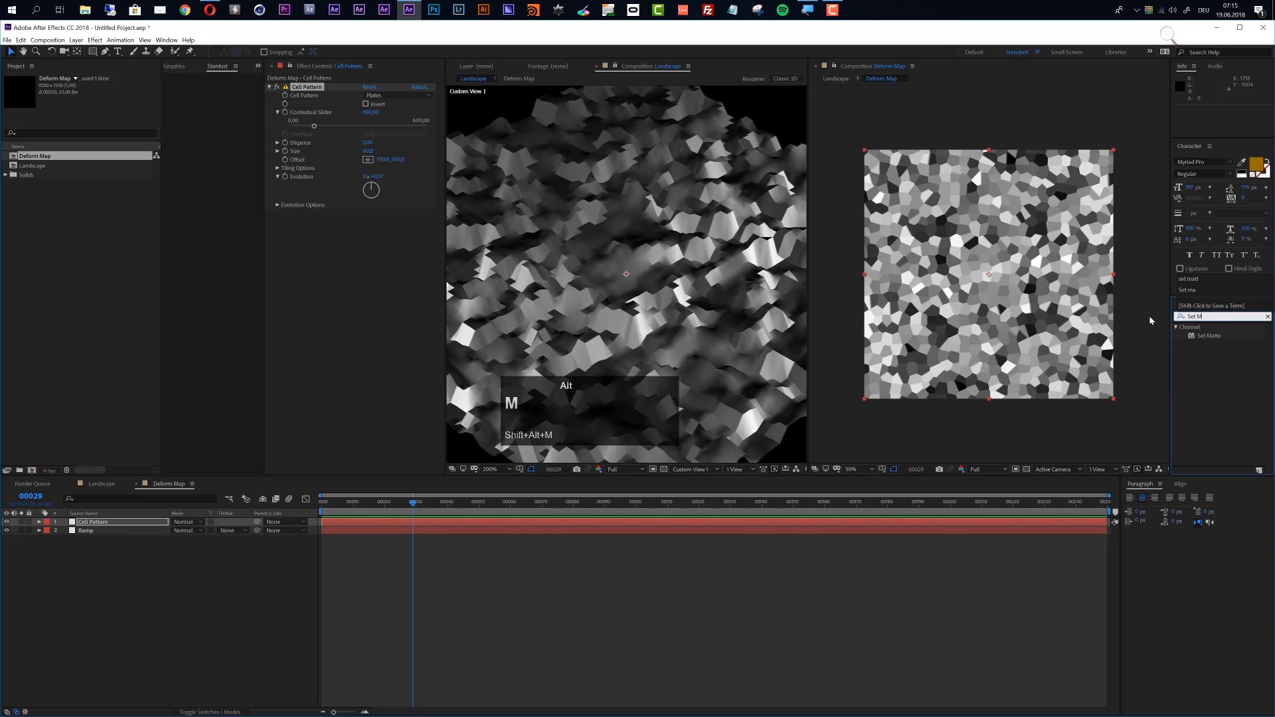
pyautogui.moveTo(1198, 336); pyautogui.dragTo(588, 529)
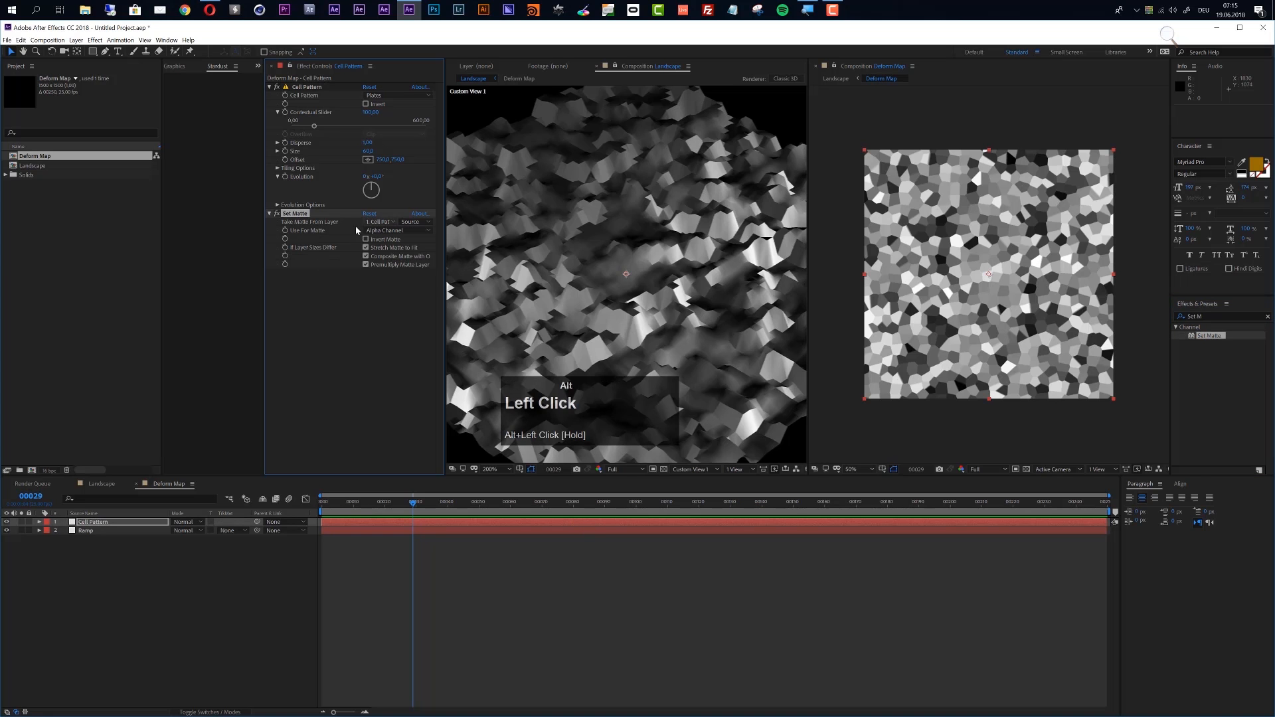
# Step: Take the matte from the Ramp layer including its effects and masks, using Luminance as the matte channel
pyautogui.keyDown('alt'); pyautogui.click(389, 224); pyautogui.keyUp('alt')
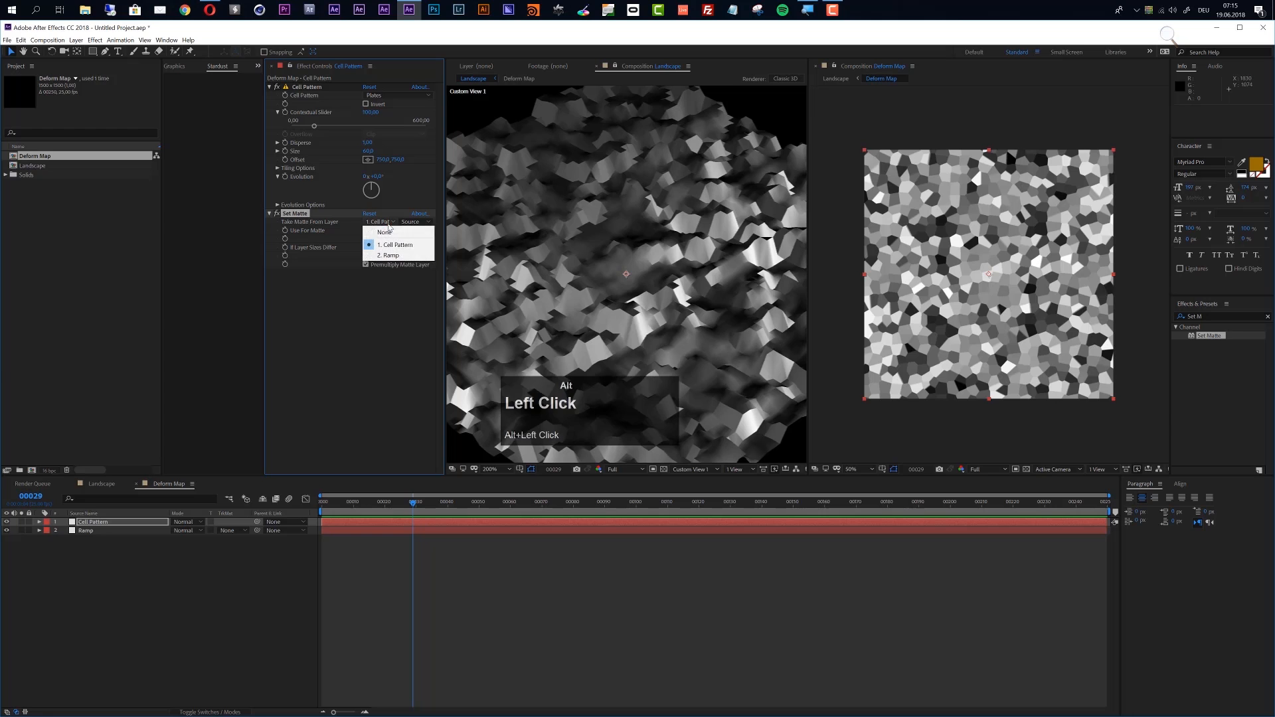
pyautogui.click(389, 255)
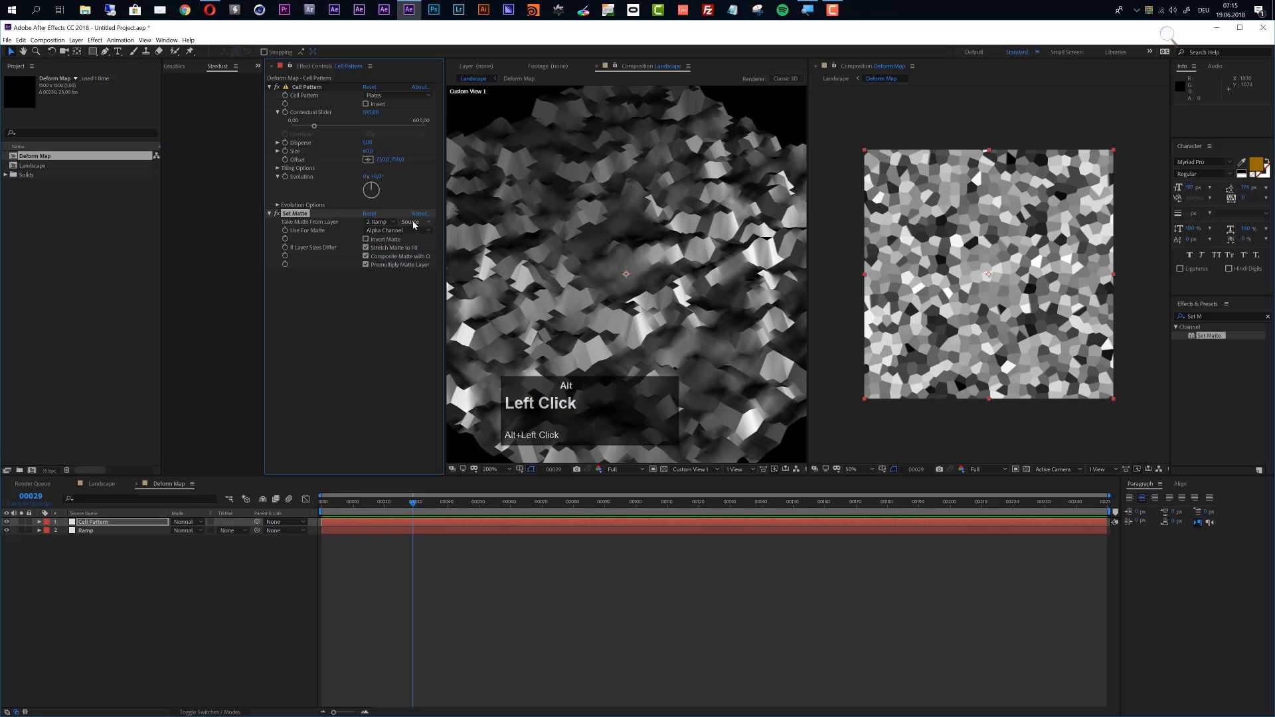
pyautogui.click(413, 224)
pyautogui.click(425, 253)
pyautogui.click(397, 231)
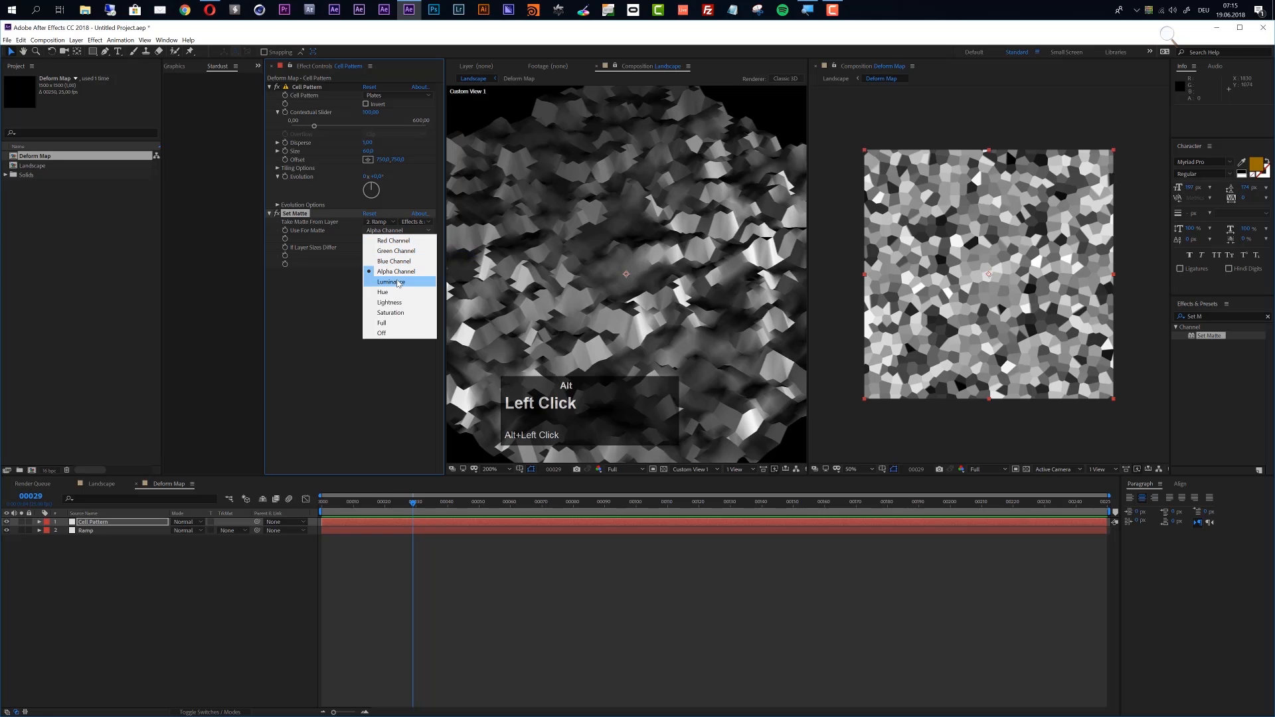
pyautogui.click(394, 281)
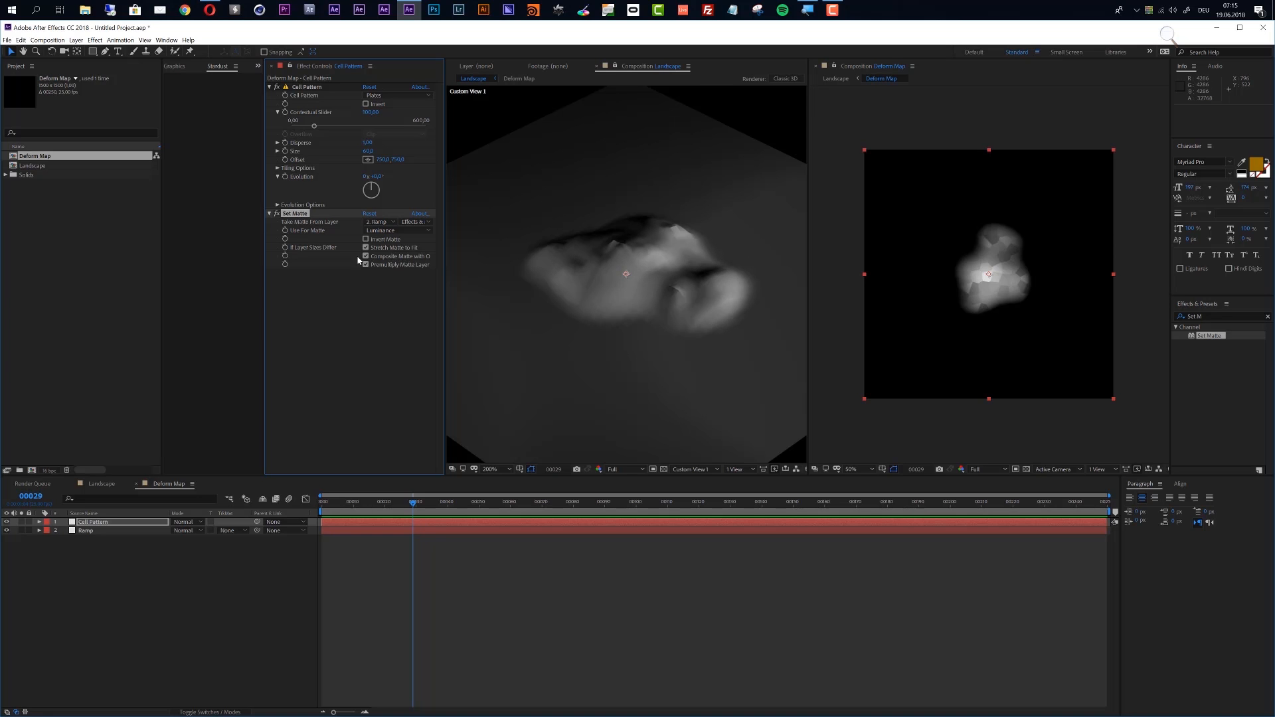
# Step: Lower the Cell Pattern layer's opacity to 30% and adjust the pattern's Evolution to vary the mountain's surface
pyautogui.moveTo(380, 178); pyautogui.dragTo(272, 187)
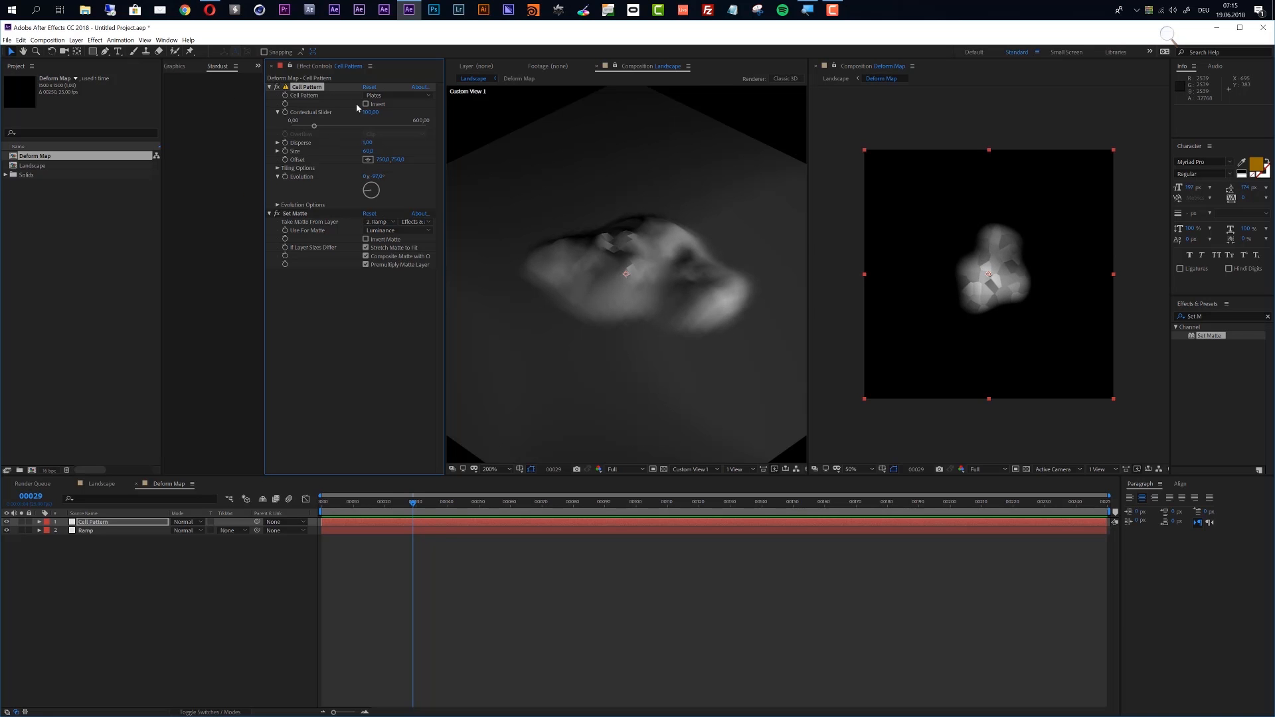
pyautogui.hotkey('alt', 't')
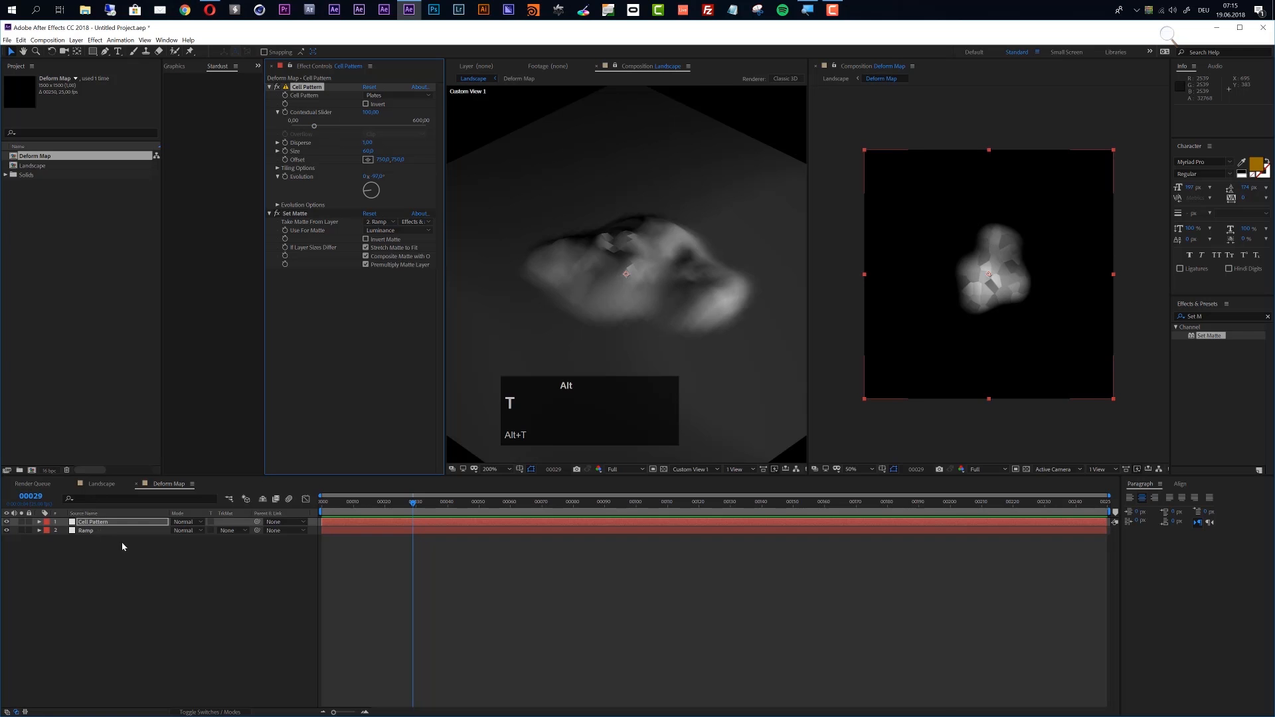
pyautogui.click(176, 531)
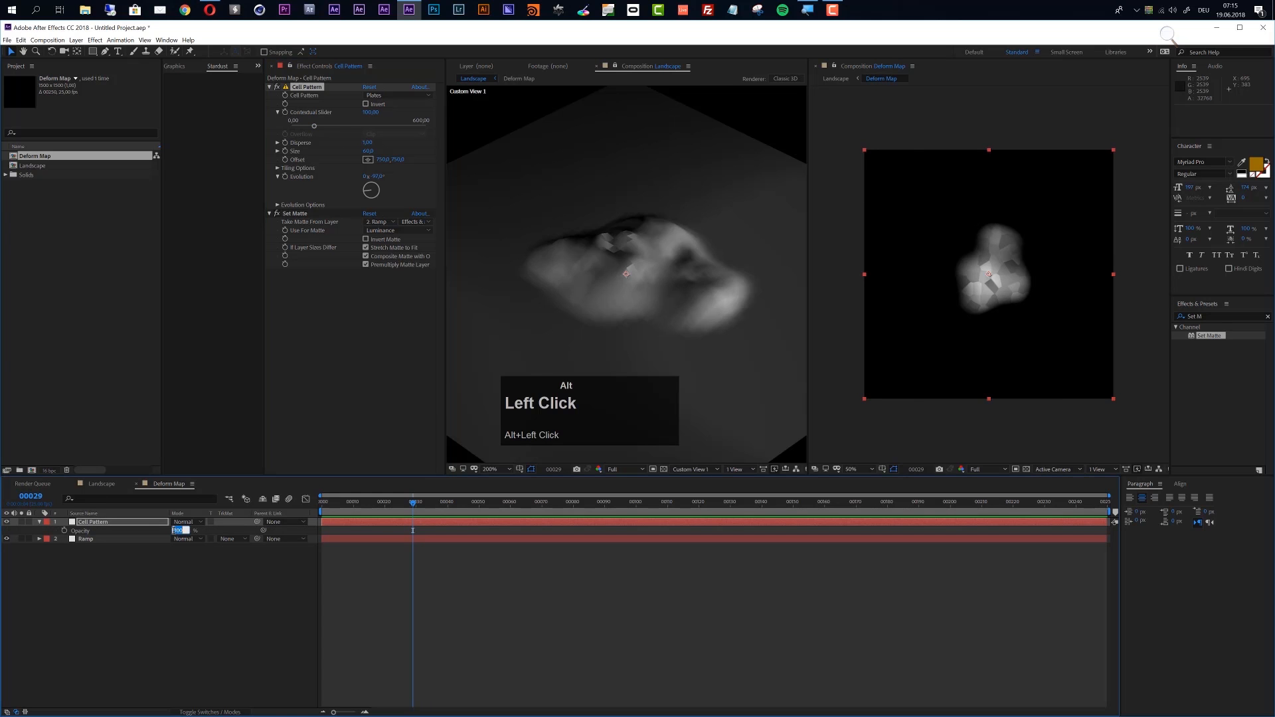
pyautogui.write('30')
pyautogui.press('Return')
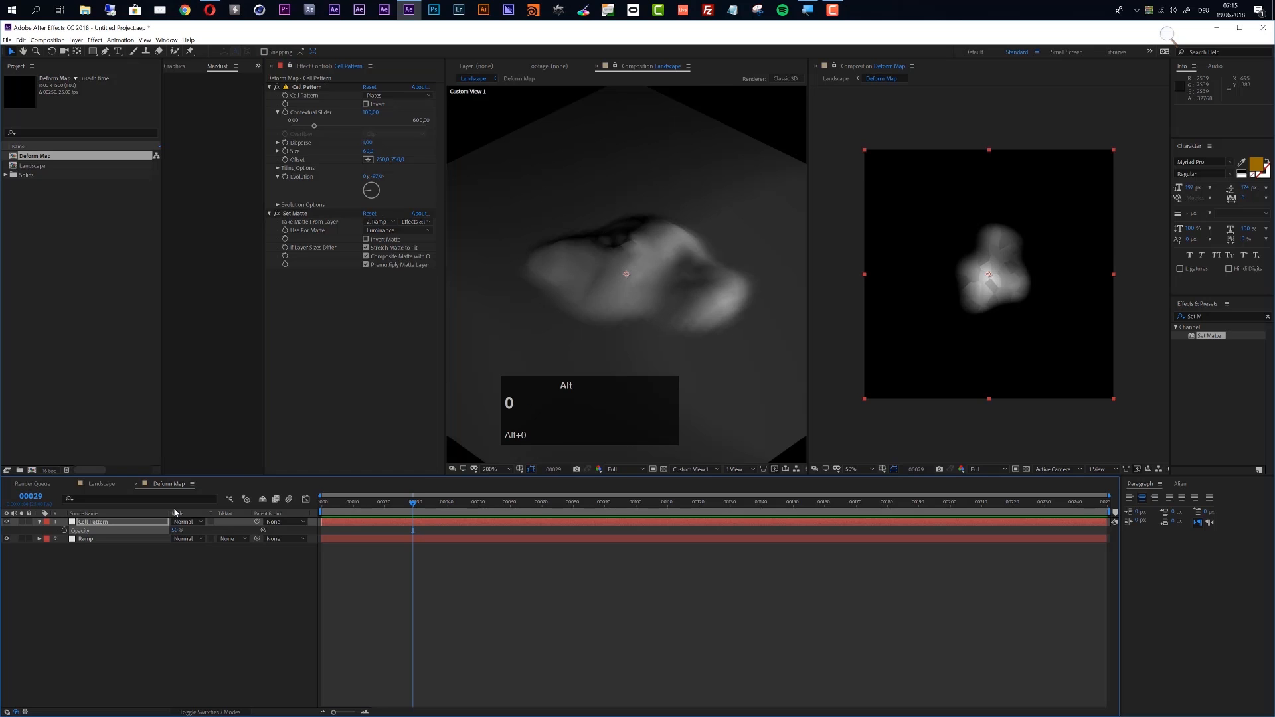
pyautogui.moveTo(377, 177); pyautogui.dragTo(440, 181)
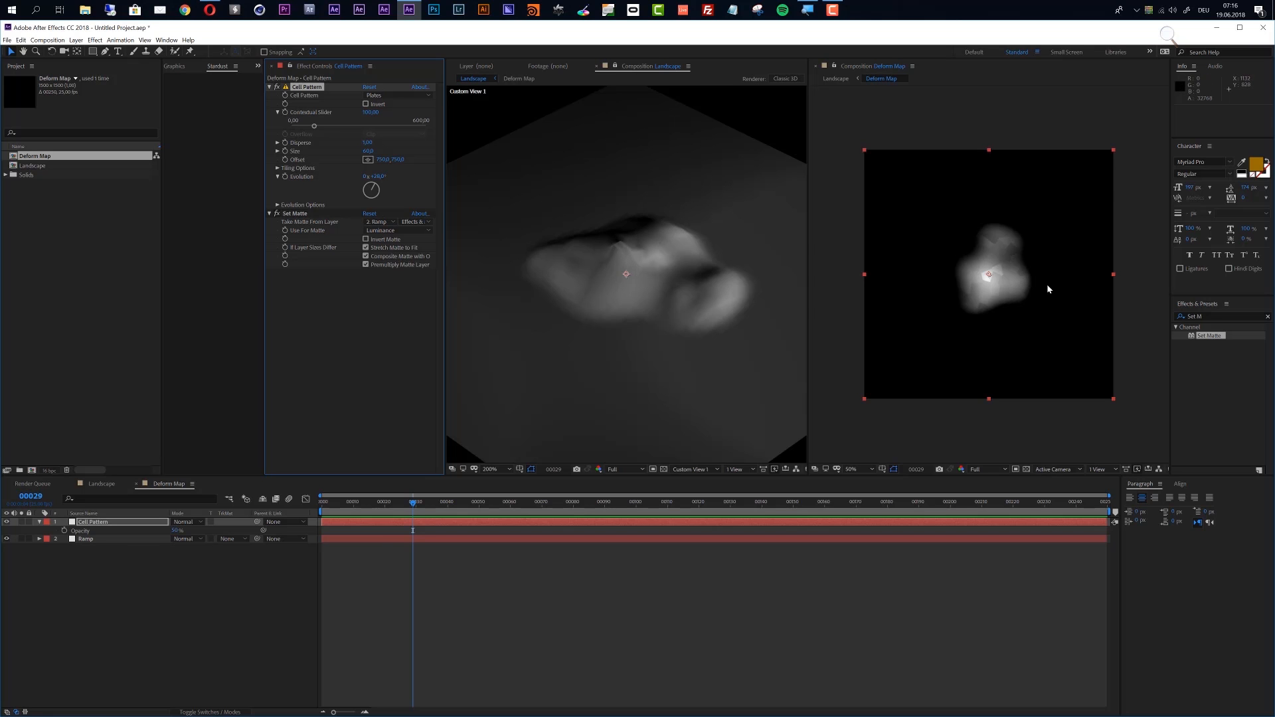
# Step: Duplicate the Cell Pattern layer and move the copy below the Ramp layer
pyautogui.keyDown('alt'); pyautogui.click(103, 528); pyautogui.keyUp('alt')
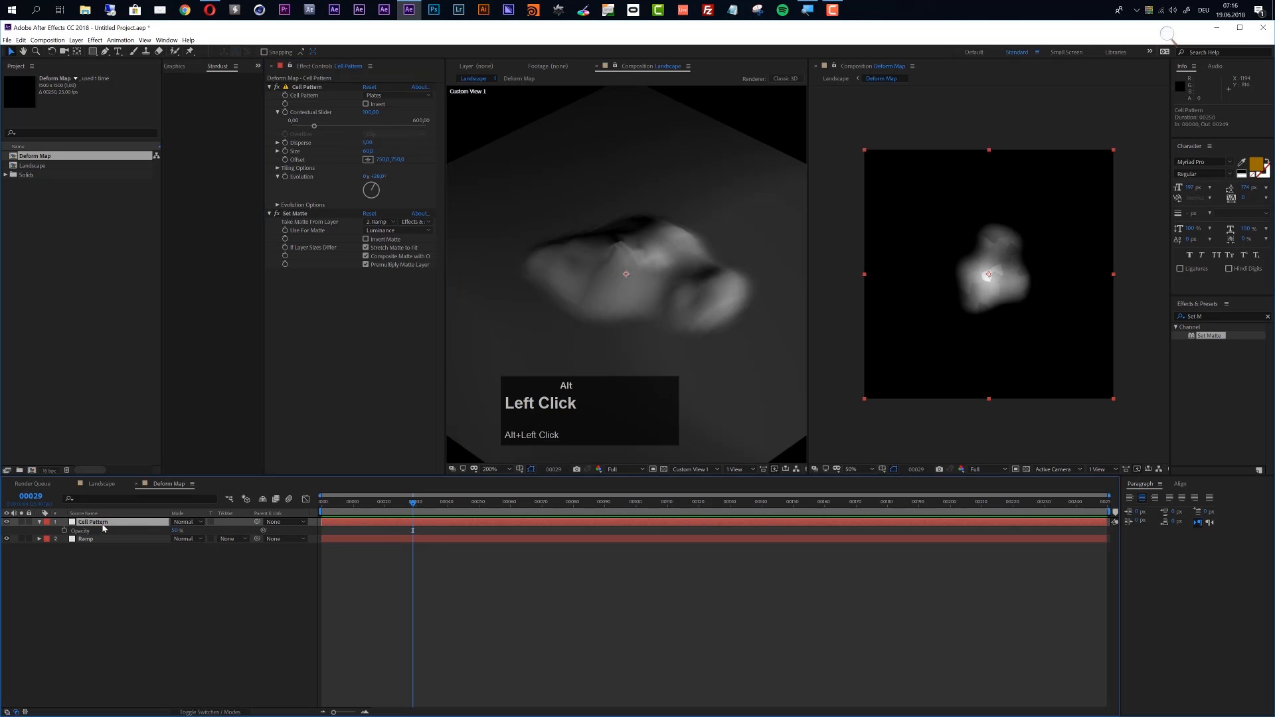
pyautogui.hotkey('ctrl', 'd')
pyautogui.moveTo(100, 522); pyautogui.dragTo(94, 562)
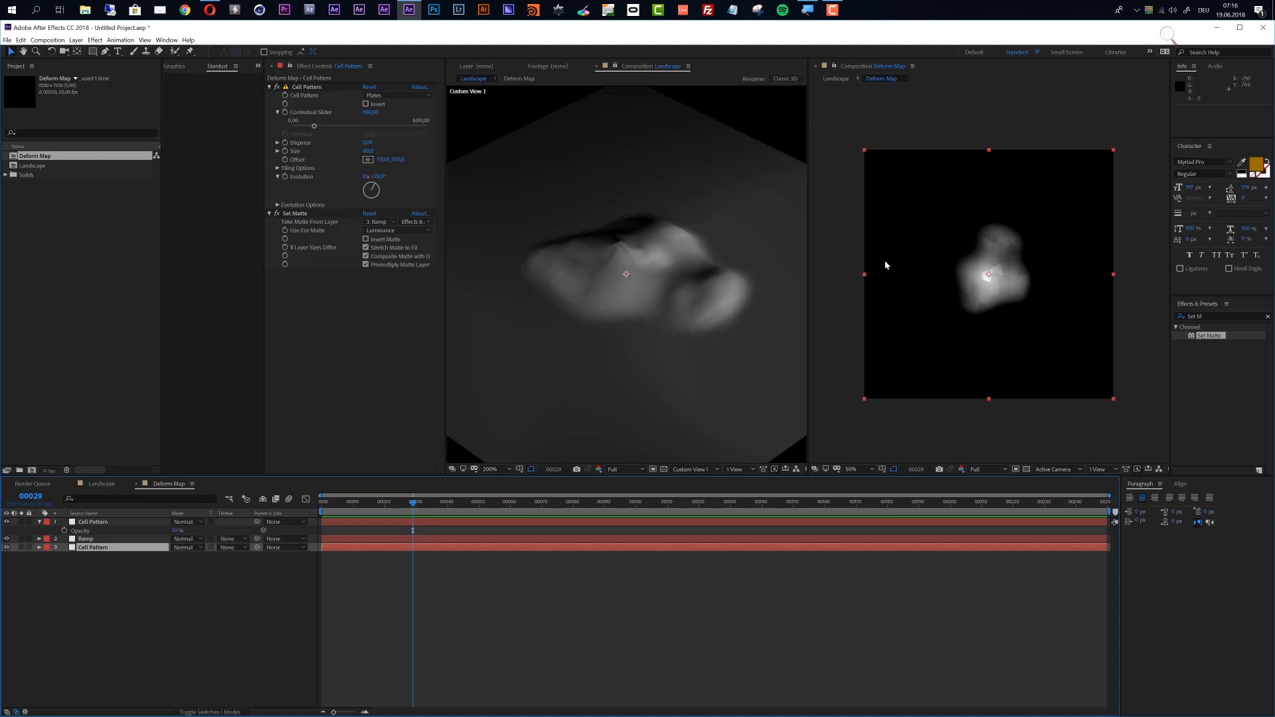
# Step: Set the Ramp layer's blending mode to Screen in the Deform Map composition
pyautogui.keyDown('alt'); pyautogui.click(100, 540); pyautogui.keyUp('alt')
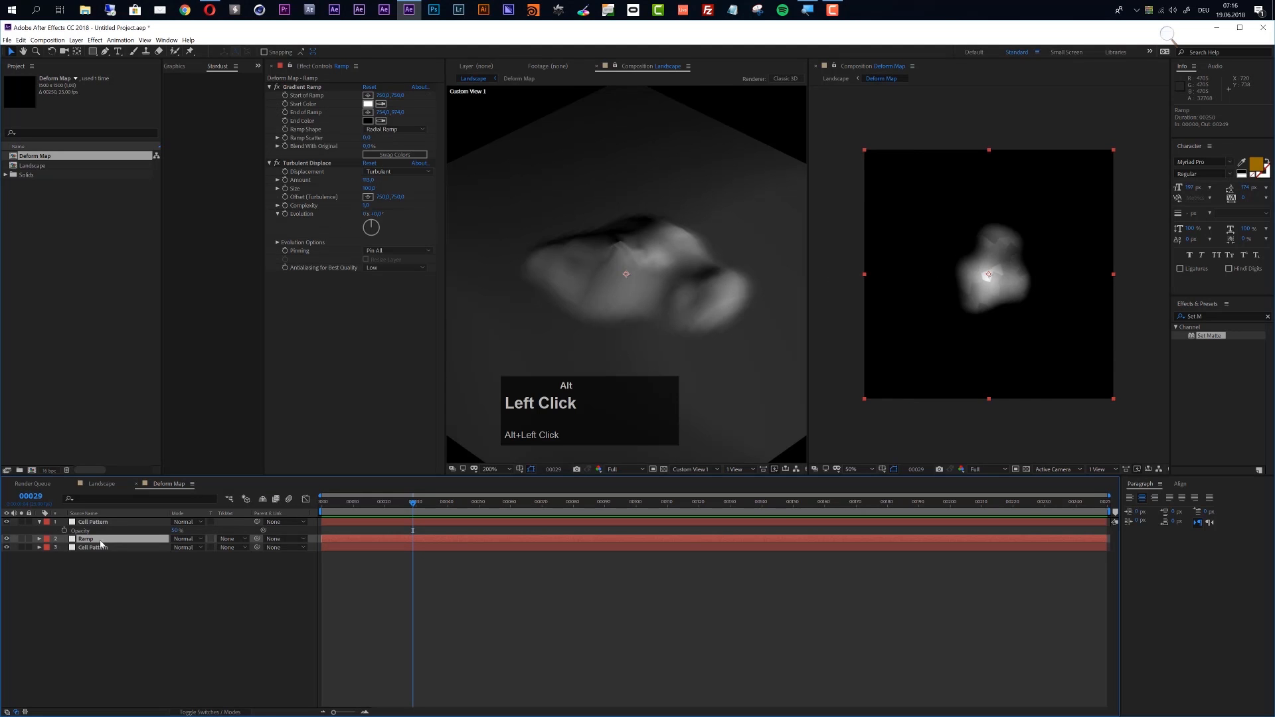
pyautogui.click(186, 538)
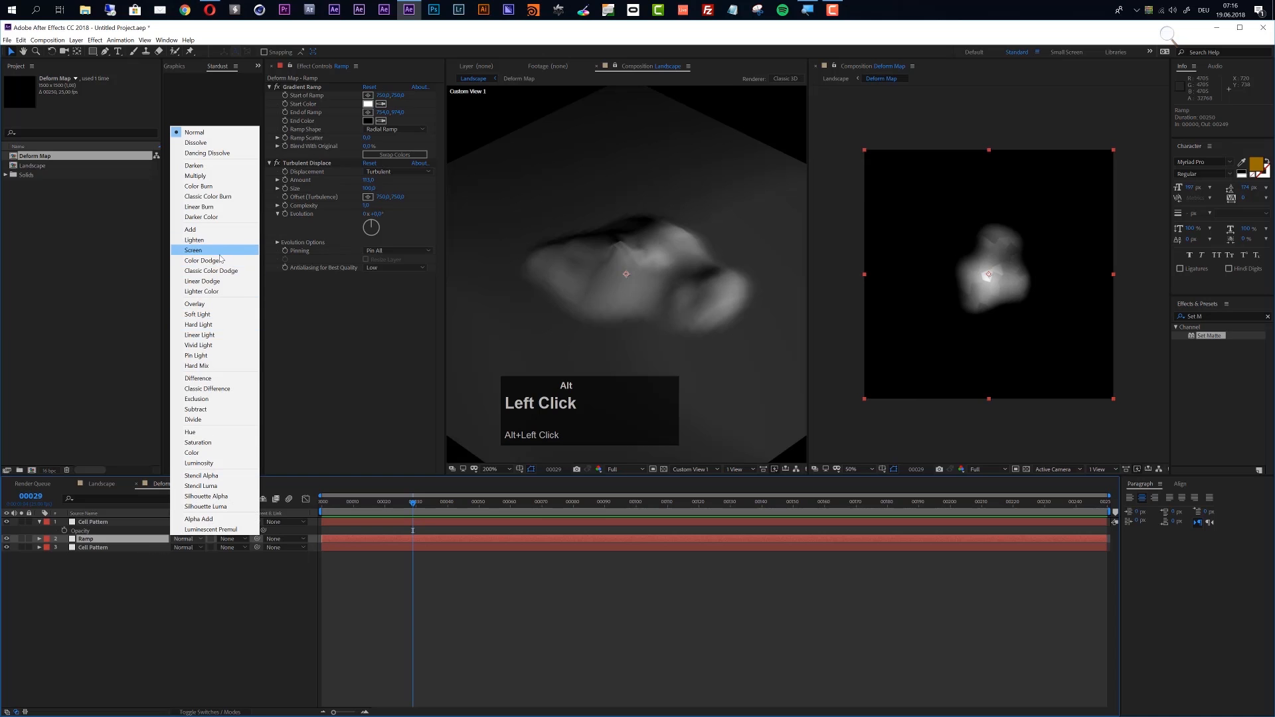
pyautogui.click(221, 253)
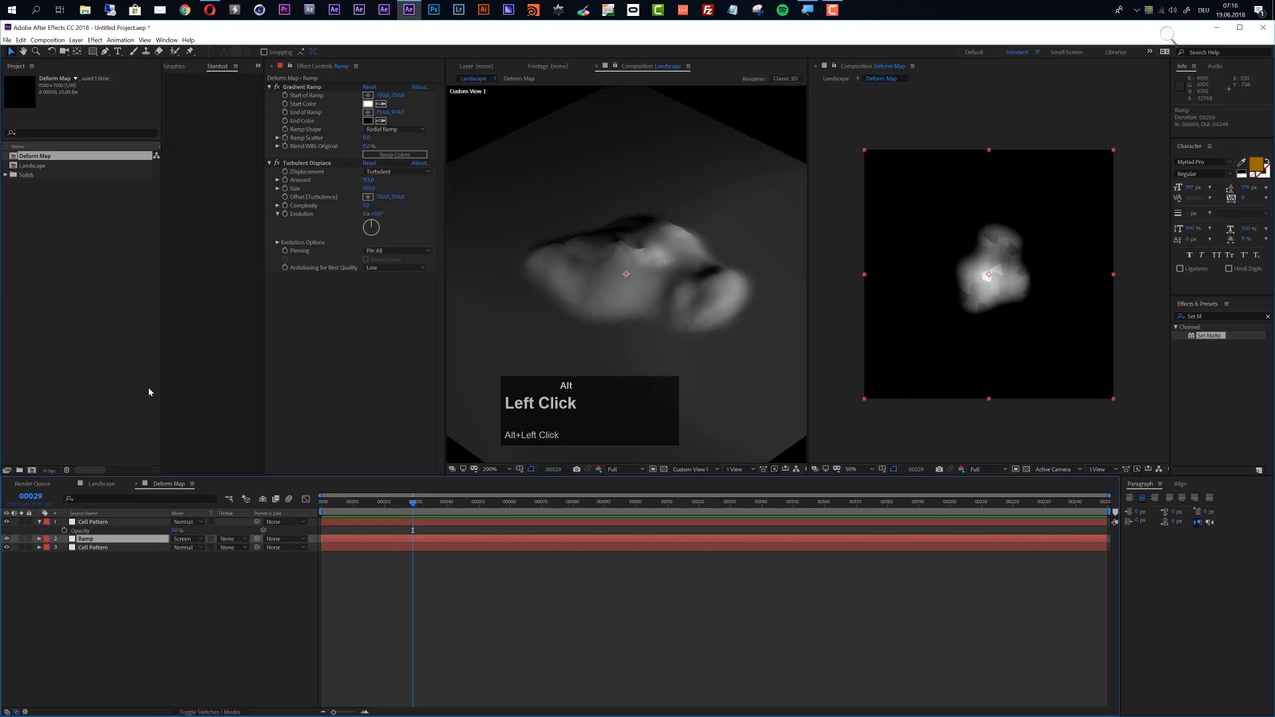
# Step: Remove the Set Matte effect from the bottom Cell Pattern layer and lower that layer's opacity to 10%
pyautogui.click(96, 549)
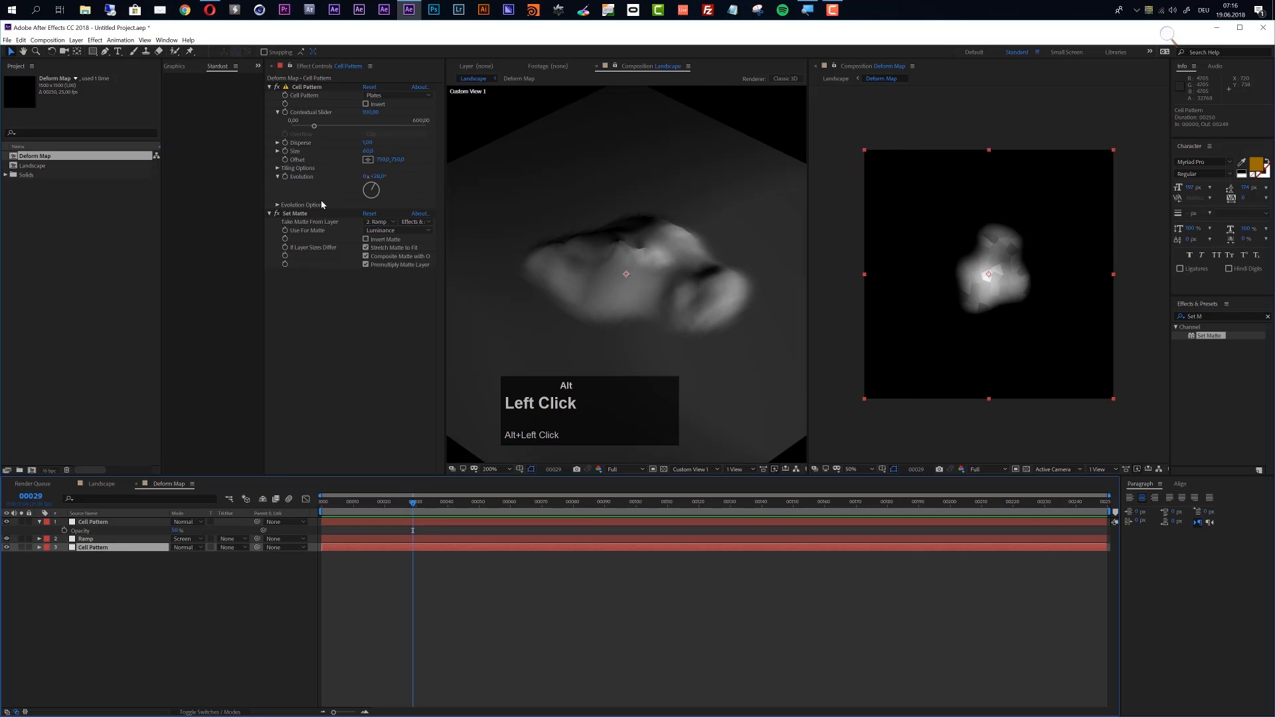
pyautogui.press('Delete')
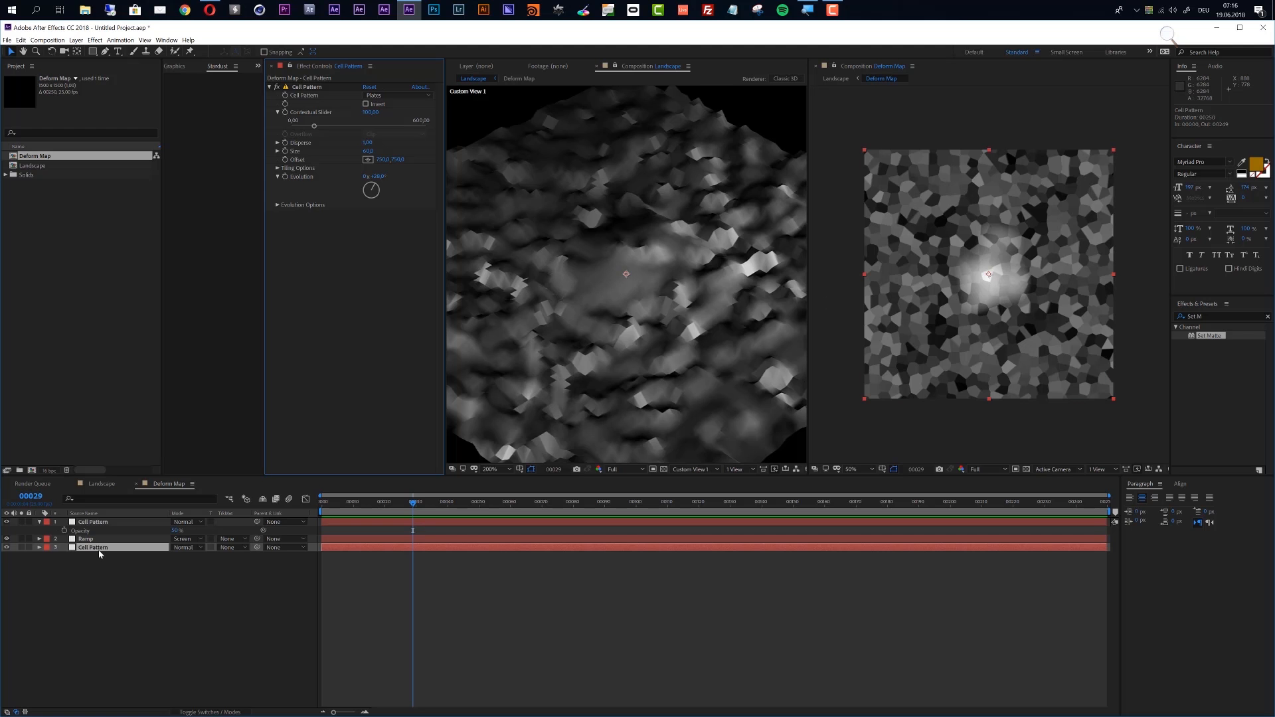
pyautogui.hotkey('alt', 't')
pyautogui.moveTo(177, 556); pyautogui.dragTo(160, 560)
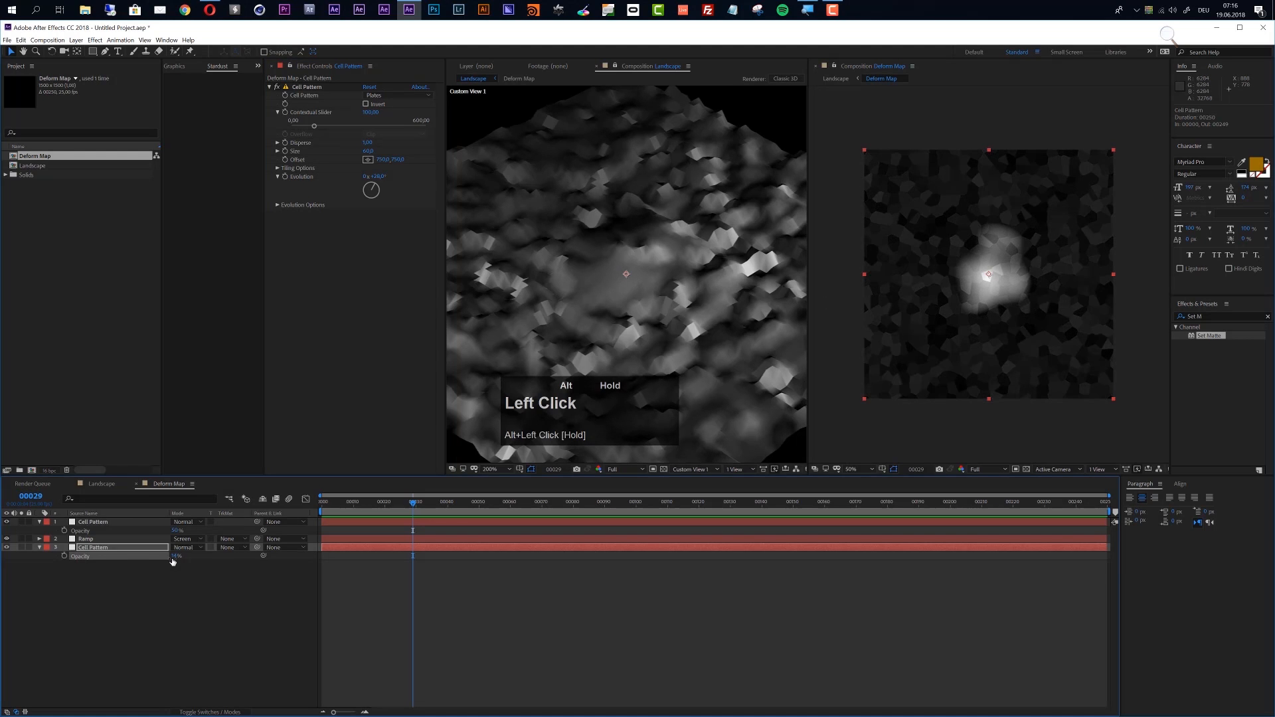
pyautogui.click(177, 557)
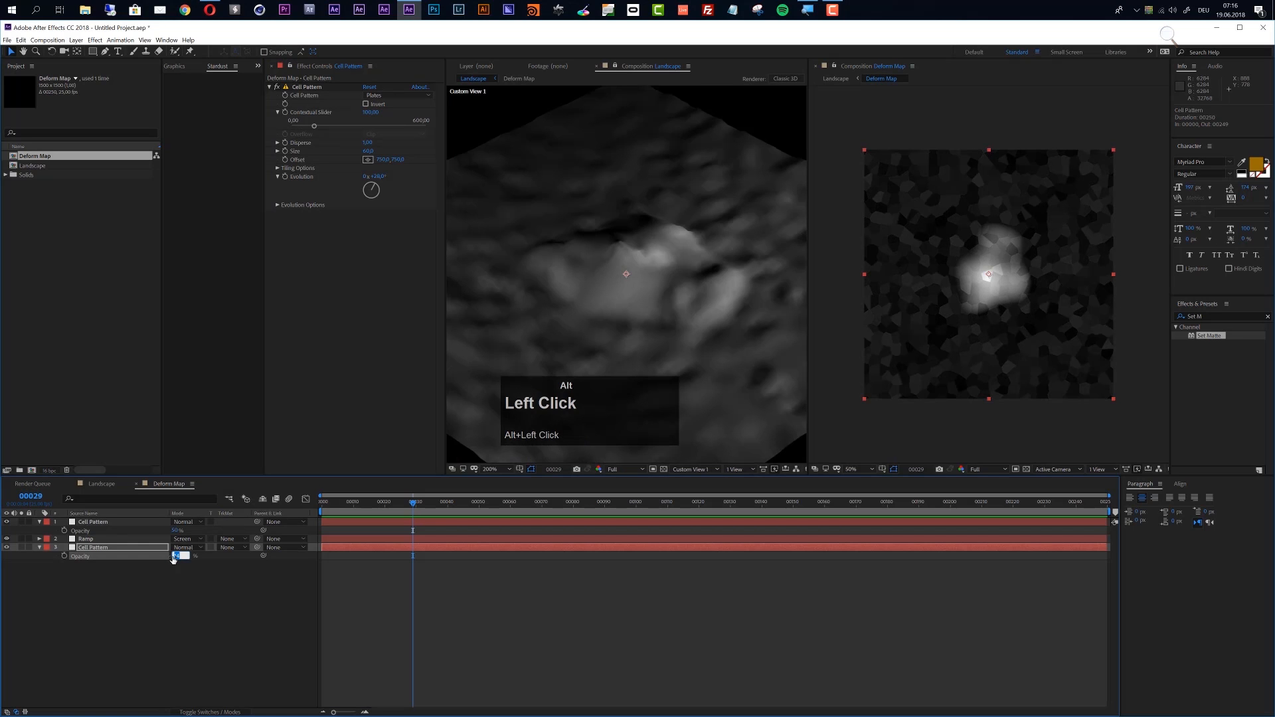
pyautogui.write('10')
pyautogui.press('Return')
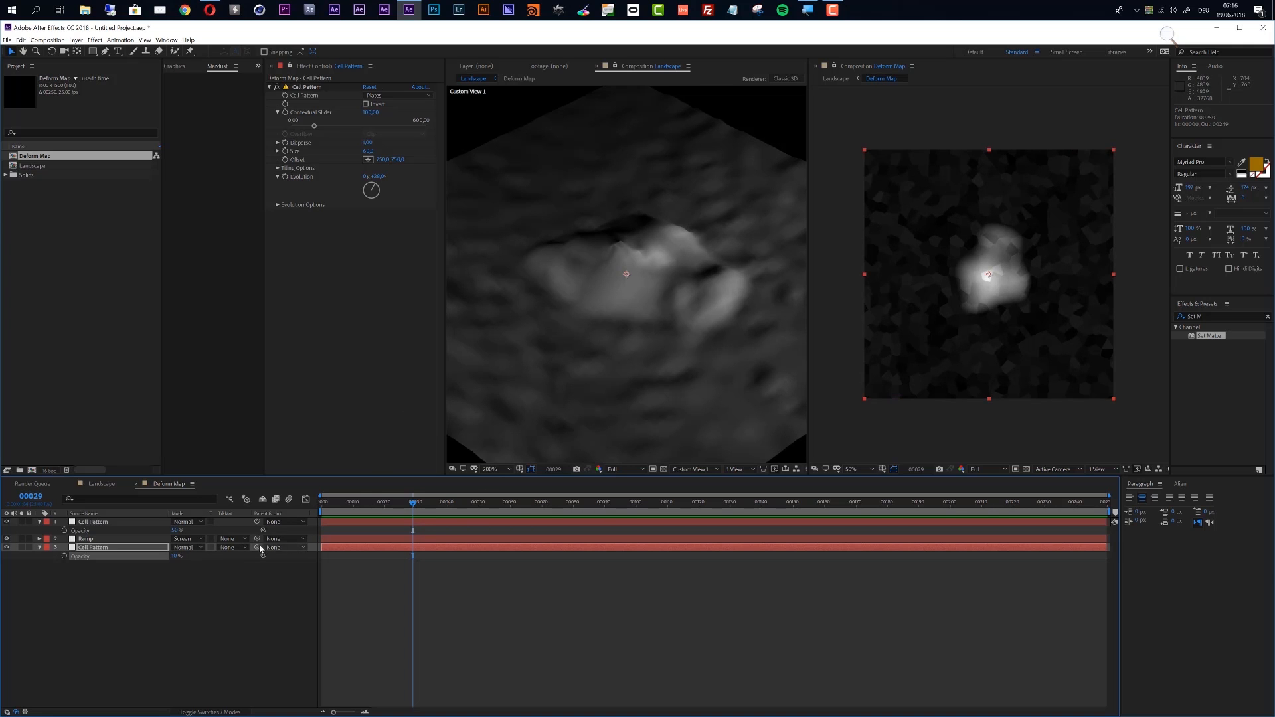
# Step: Set the bottom Cell Pattern layer's opacity to 15% and increase its pattern Size for larger cells
pyautogui.keyDown('alt'); pyautogui.click(175, 556); pyautogui.keyUp('alt')
pyautogui.write('15')
pyautogui.press('Return')
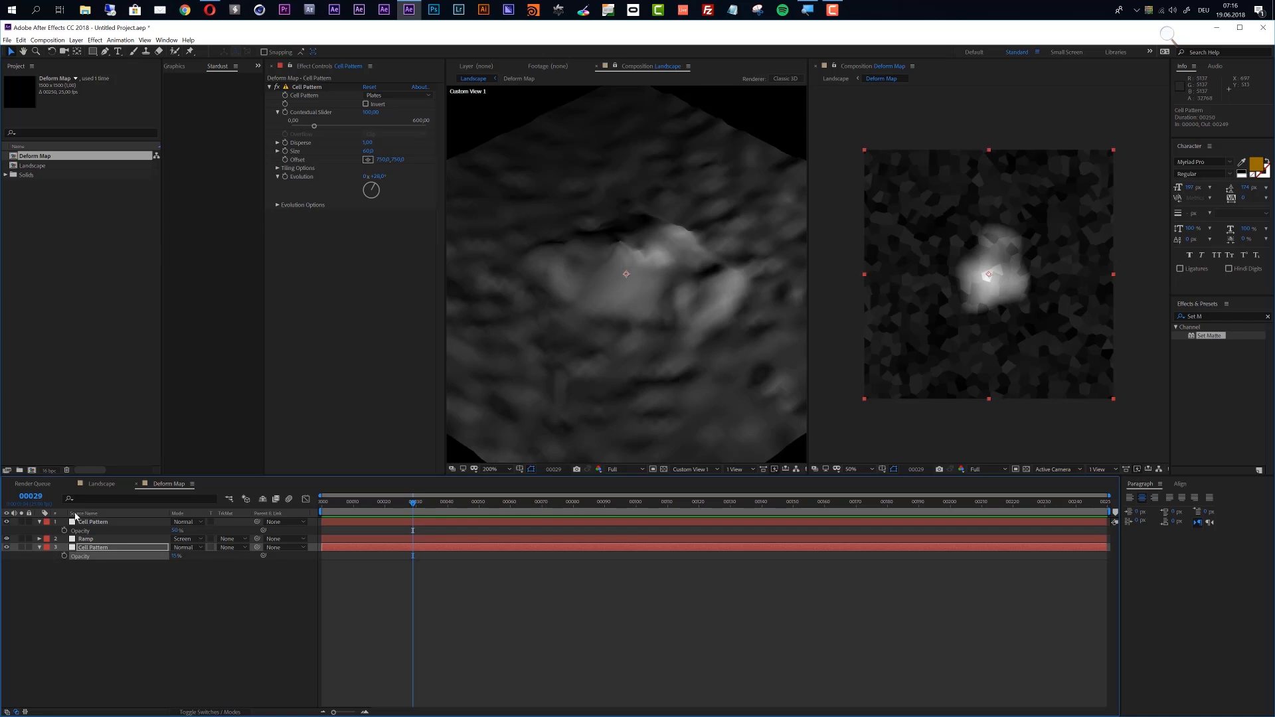
pyautogui.keyDown('alt'); pyautogui.click(94, 552); pyautogui.keyUp('alt')
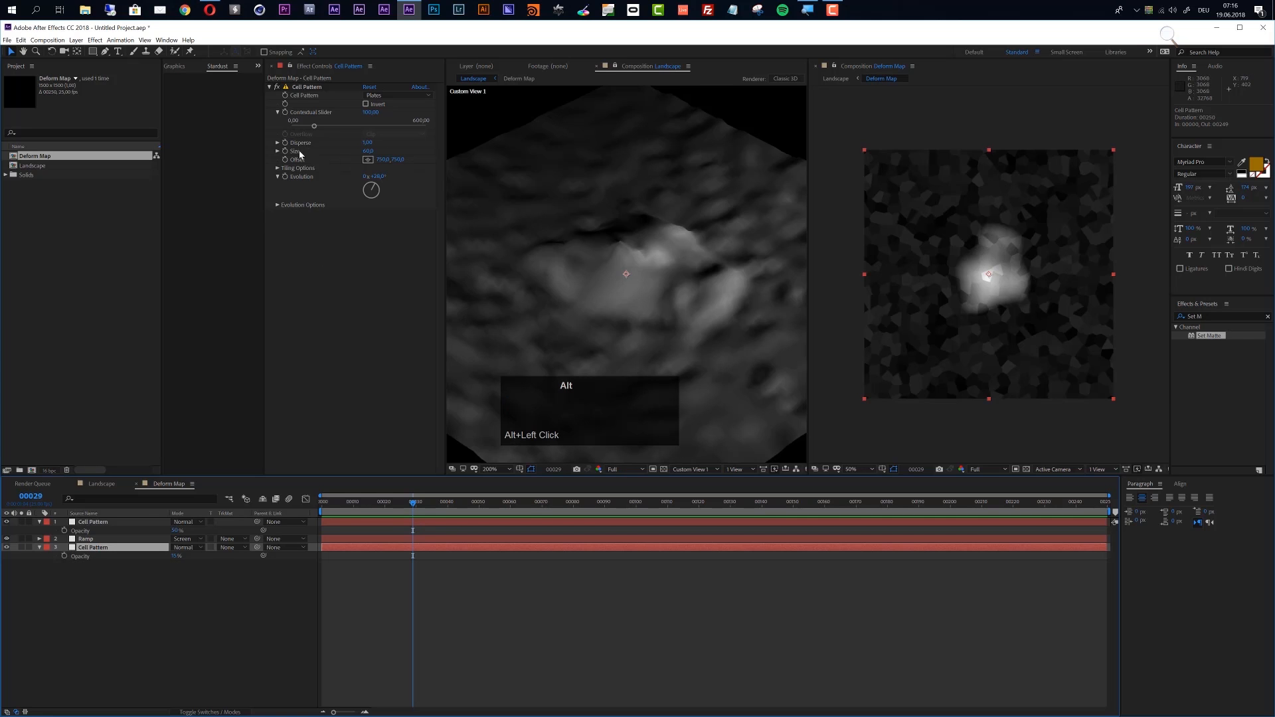
pyautogui.moveTo(366, 153)
pyautogui.mouseDown()
pyautogui.moveTo(412, 149)
pyautogui.moveTo(391, 151)
pyautogui.mouseUp()
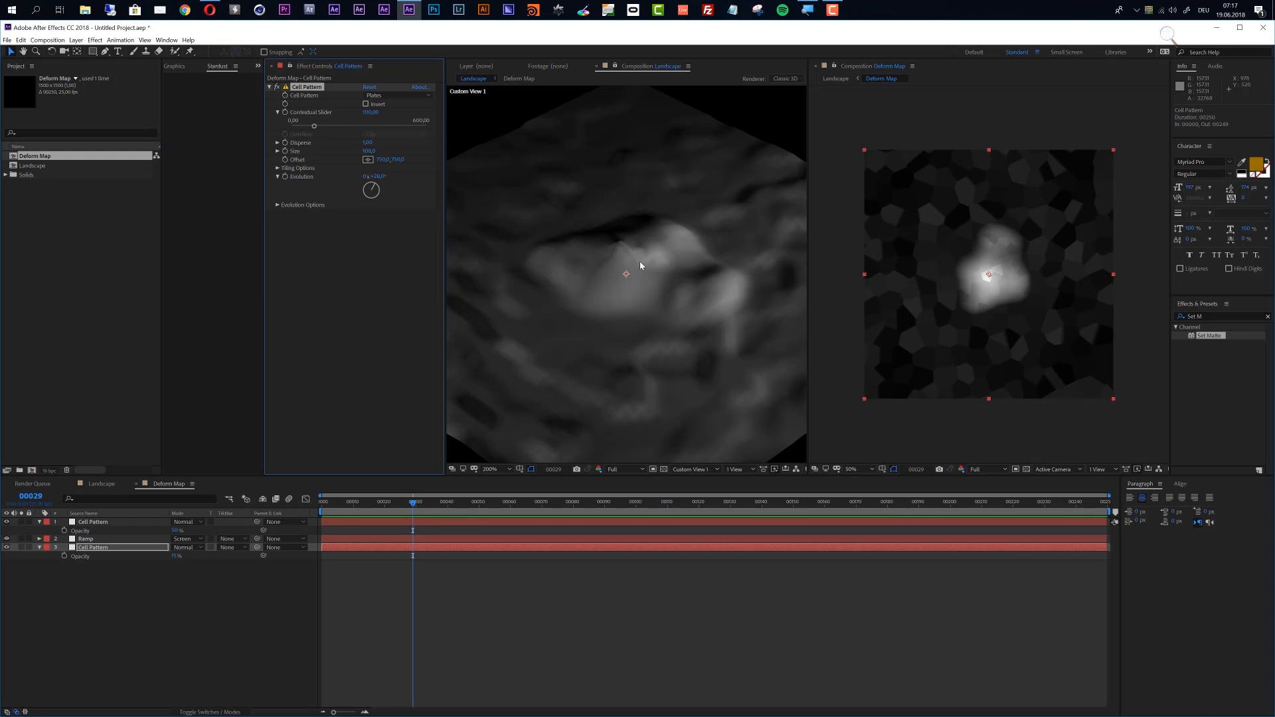
# Step: Return to the Landscape composition and close the second composition viewer so a single Custom View 1 remains
pyautogui.keyDown('alt'); pyautogui.click(93, 489); pyautogui.keyUp('alt')
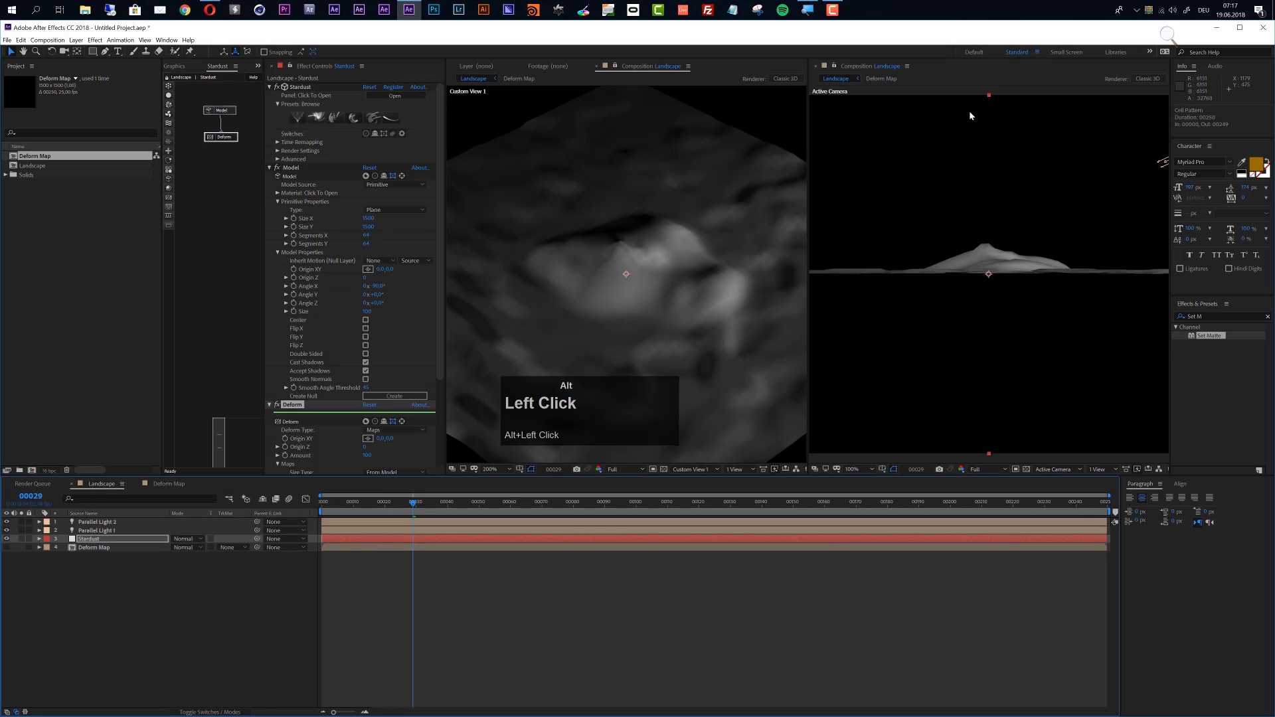
pyautogui.keyDown('alt'); pyautogui.click(816, 67); pyautogui.keyUp('alt')
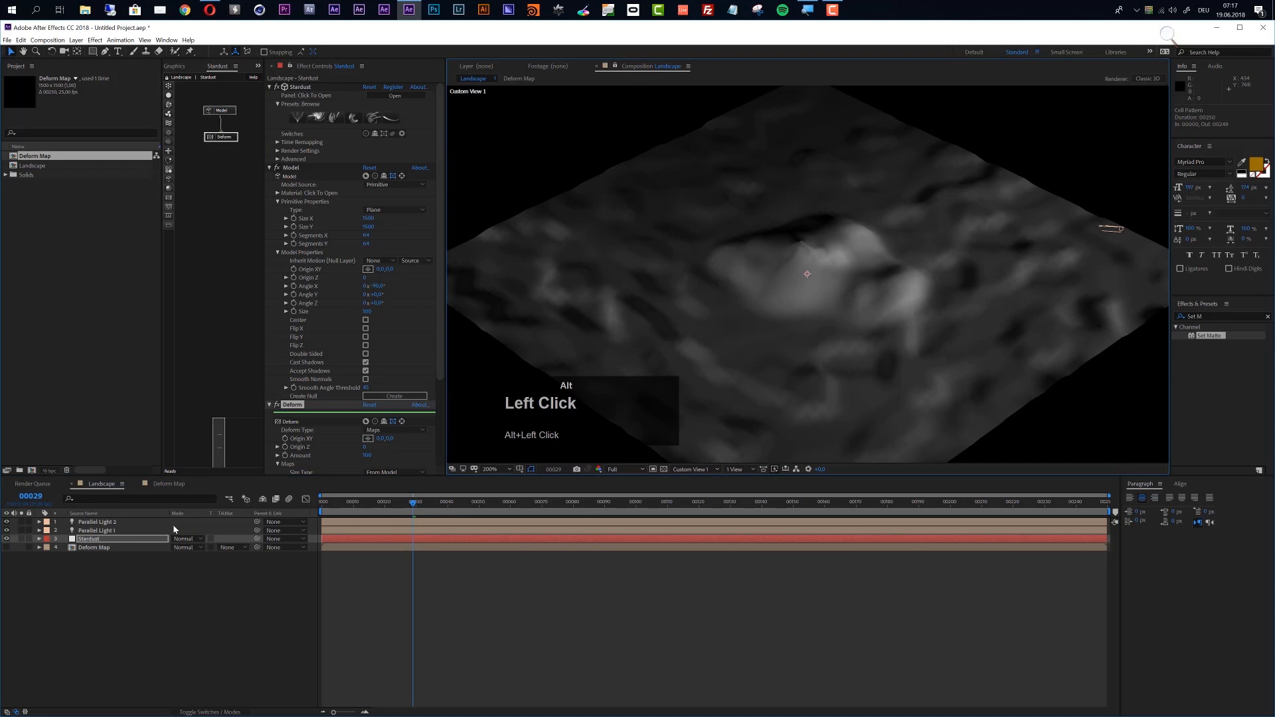
pyautogui.keyDown('alt'); pyautogui.click(800, 314); pyautogui.keyUp('alt')
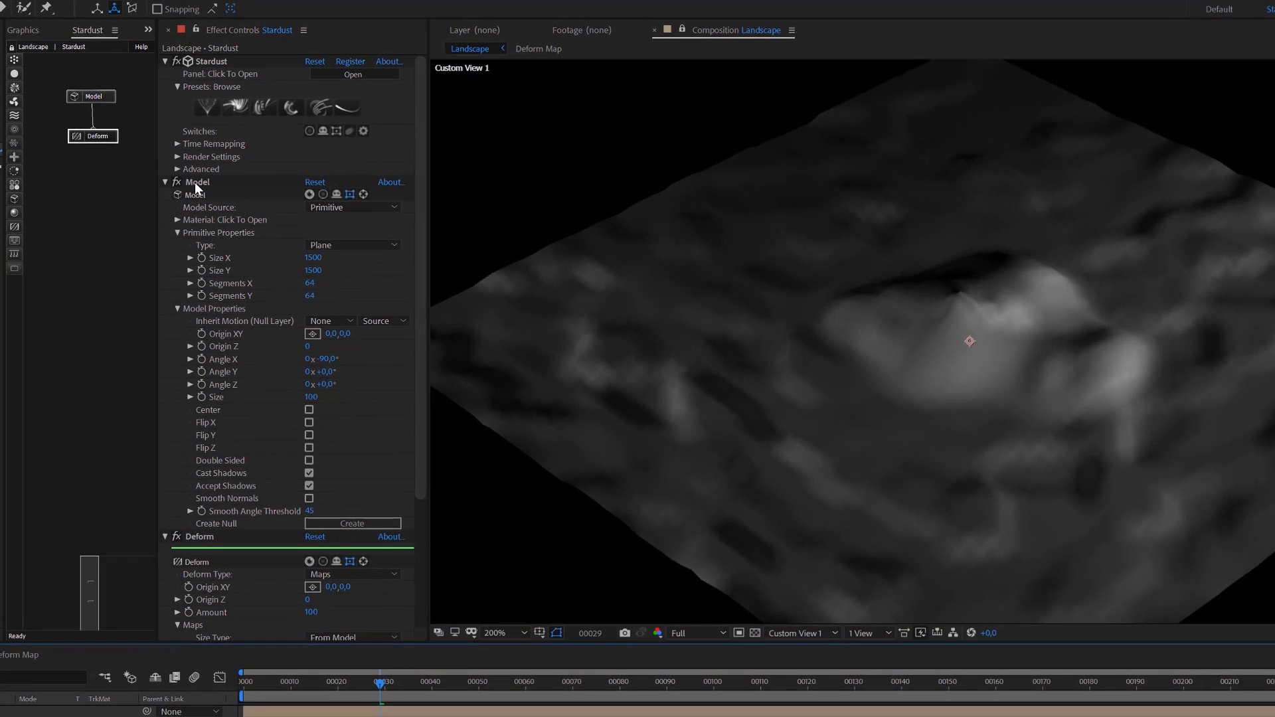
# Step: Set the Stardust Model's Smooth Angle Threshold to 0 to give the terrain a faceted low-poly look
pyautogui.keyDown('alt'); pyautogui.click(289, 168); pyautogui.keyUp('alt')
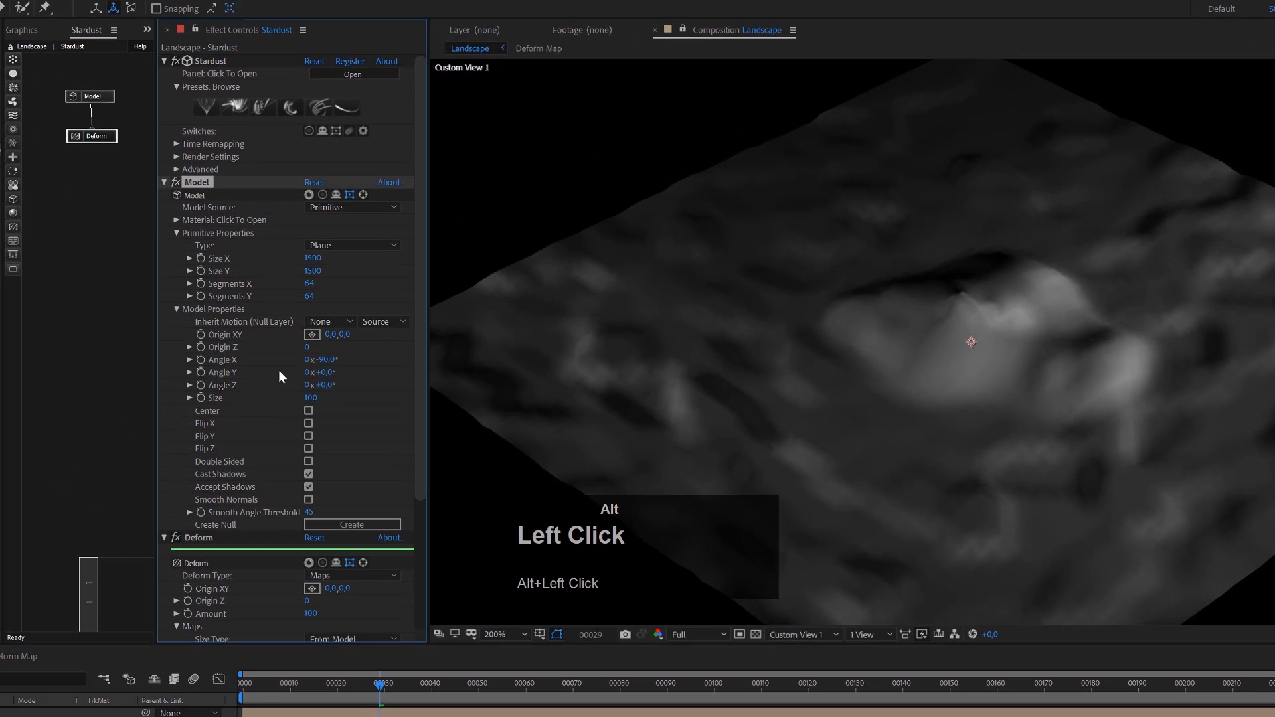
pyautogui.keyDown('alt'); pyautogui.click(309, 513); pyautogui.keyUp('alt')
pyautogui.moveTo(309, 512); pyautogui.dragTo(259, 512)
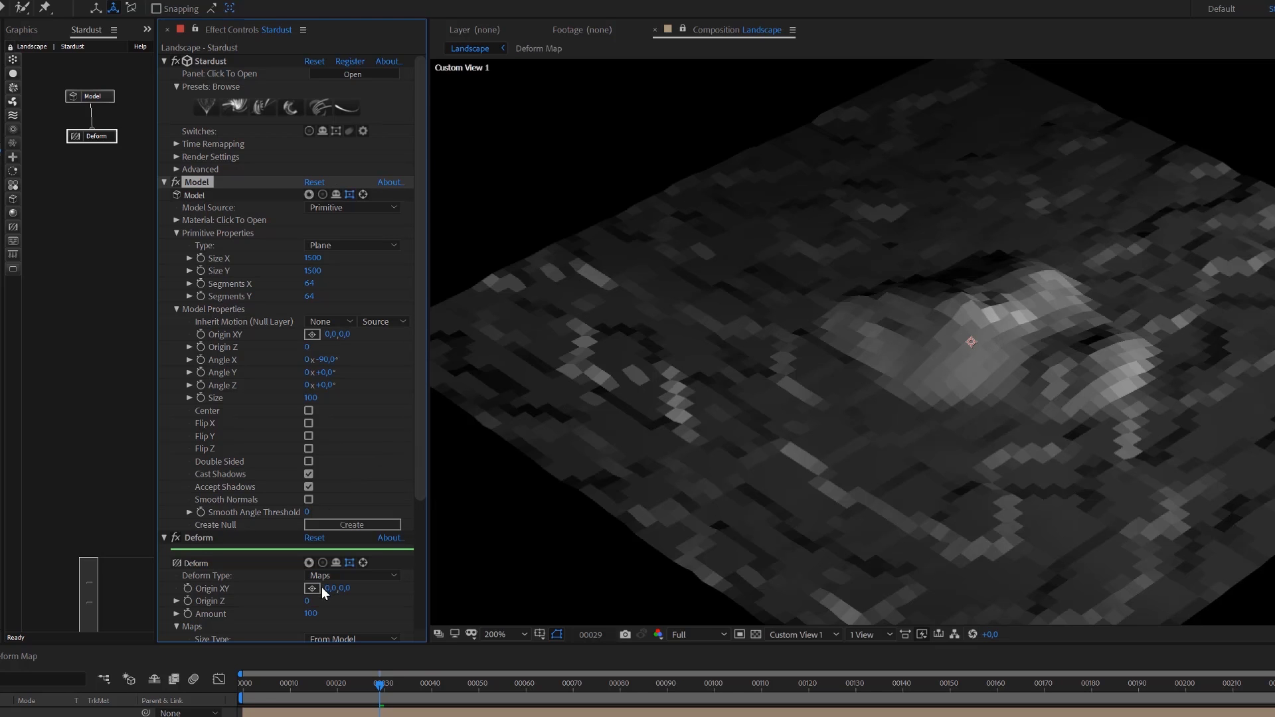
# Step: Raise the Deform effect's Position to 260 to make the mountain taller and check the terrain from a lower angle
pyautogui.scroll(-3, 199, 532)
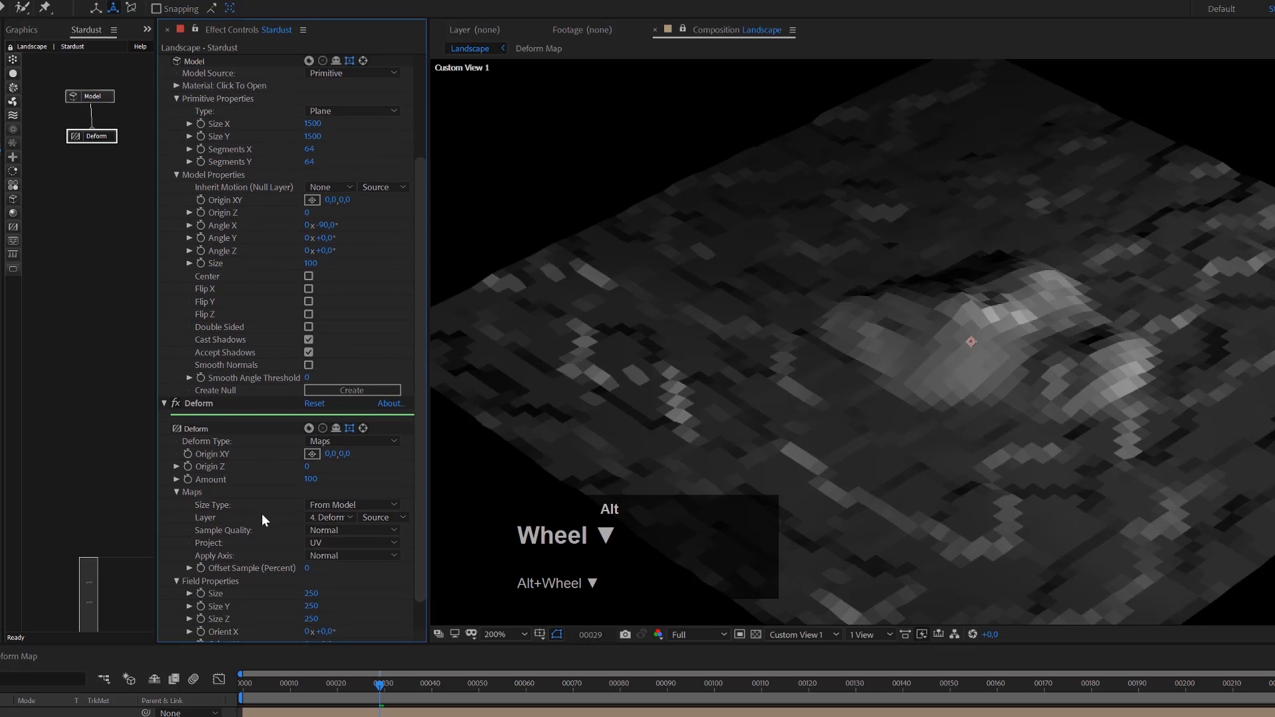
pyautogui.scroll(-1, 262, 519)
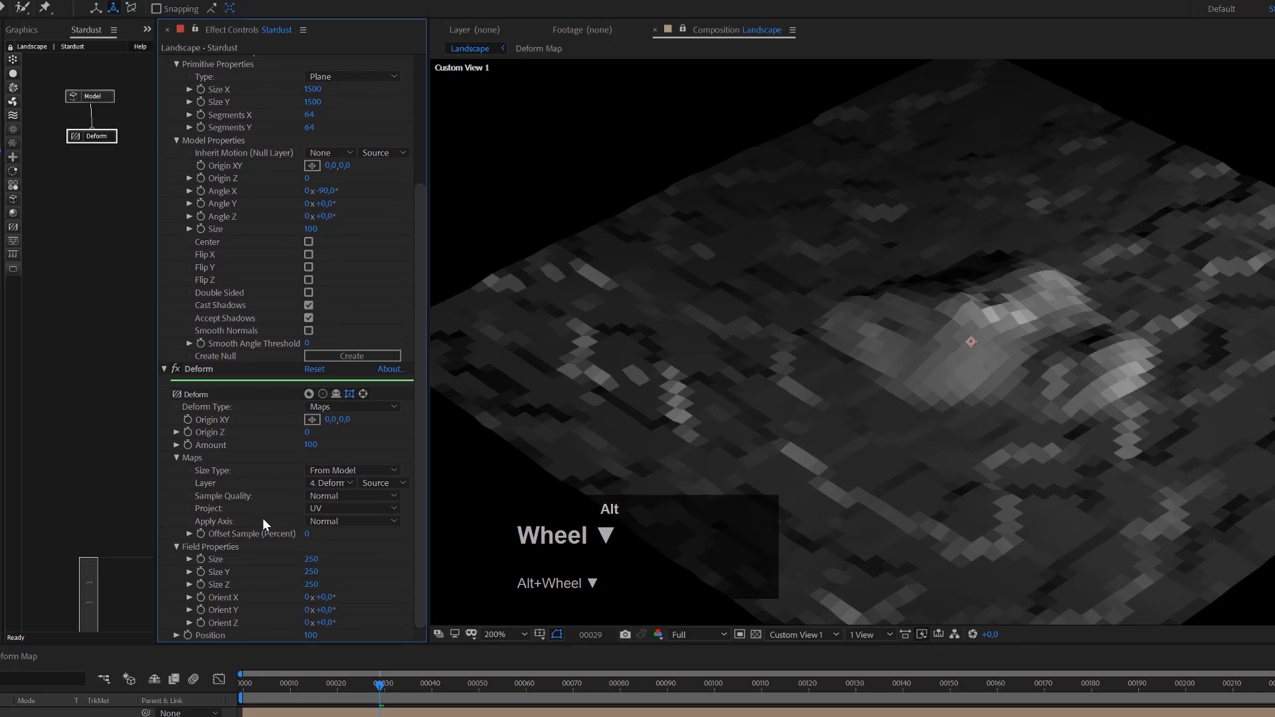
pyautogui.keyDown('alt'); pyautogui.click(320, 638); pyautogui.keyUp('alt')
pyautogui.moveTo(320, 638); pyautogui.dragTo(406, 616)
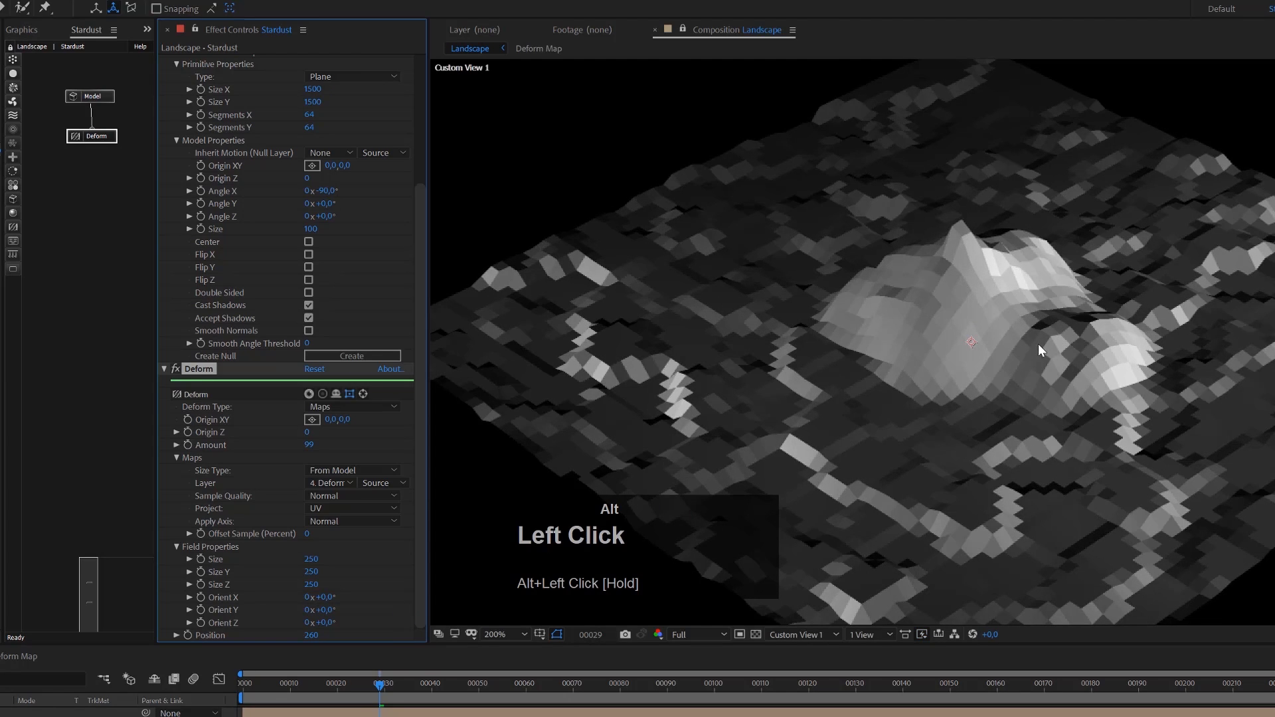
pyautogui.press('c')
pyautogui.moveTo(969, 393); pyautogui.dragTo(988, 363)
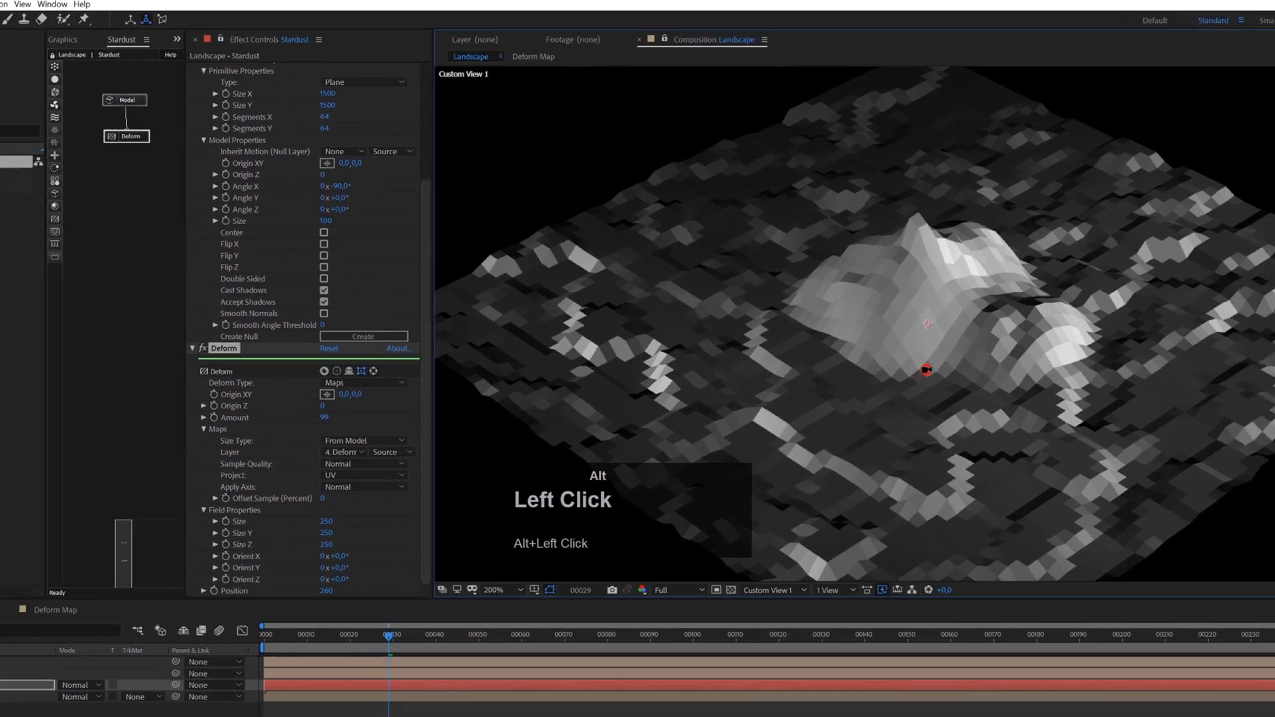
pyautogui.moveTo(824, 292)
pyautogui.mouseDown()
pyautogui.moveTo(834, 256)
pyautogui.moveTo(900, 228)
pyautogui.moveTo(926, 250)
pyautogui.moveTo(817, 278)
pyautogui.mouseUp()
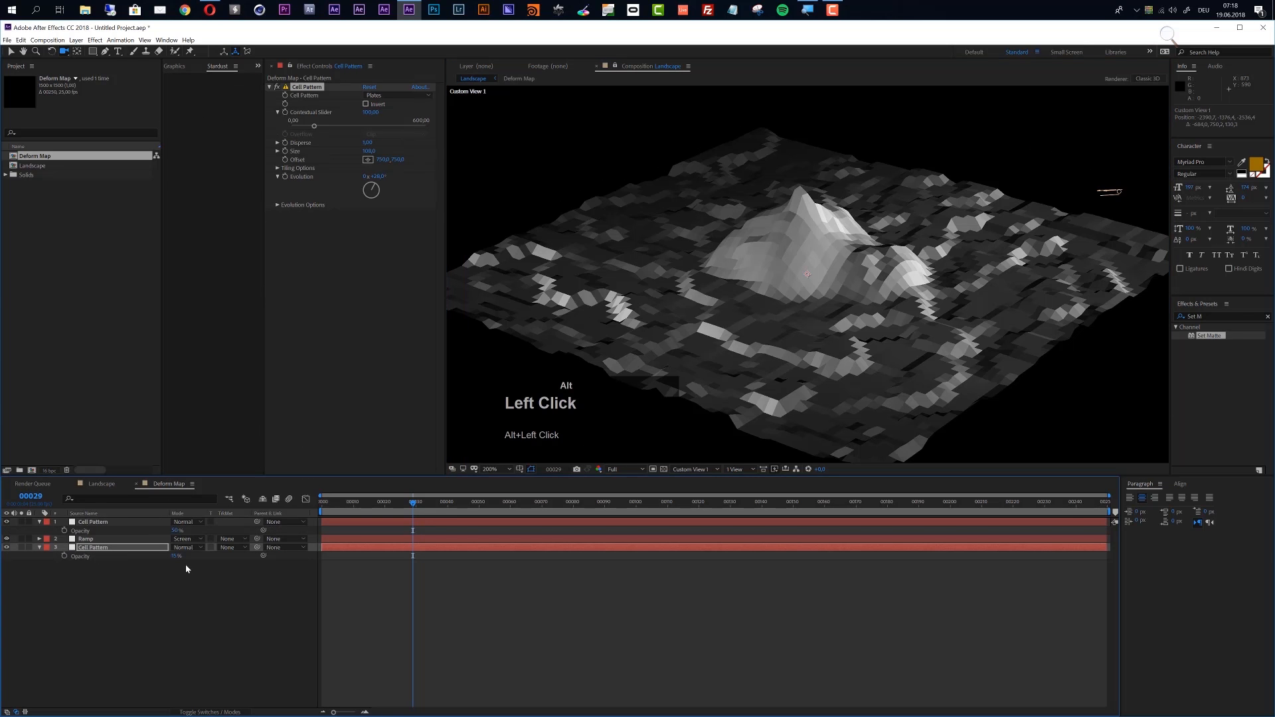
# Step: Set the bottom Cell Pattern layer's opacity to 20% and inspect the rougher terrain in the Landscape composition
pyautogui.click(176, 557)
pyautogui.write('20')
pyautogui.press('Return')
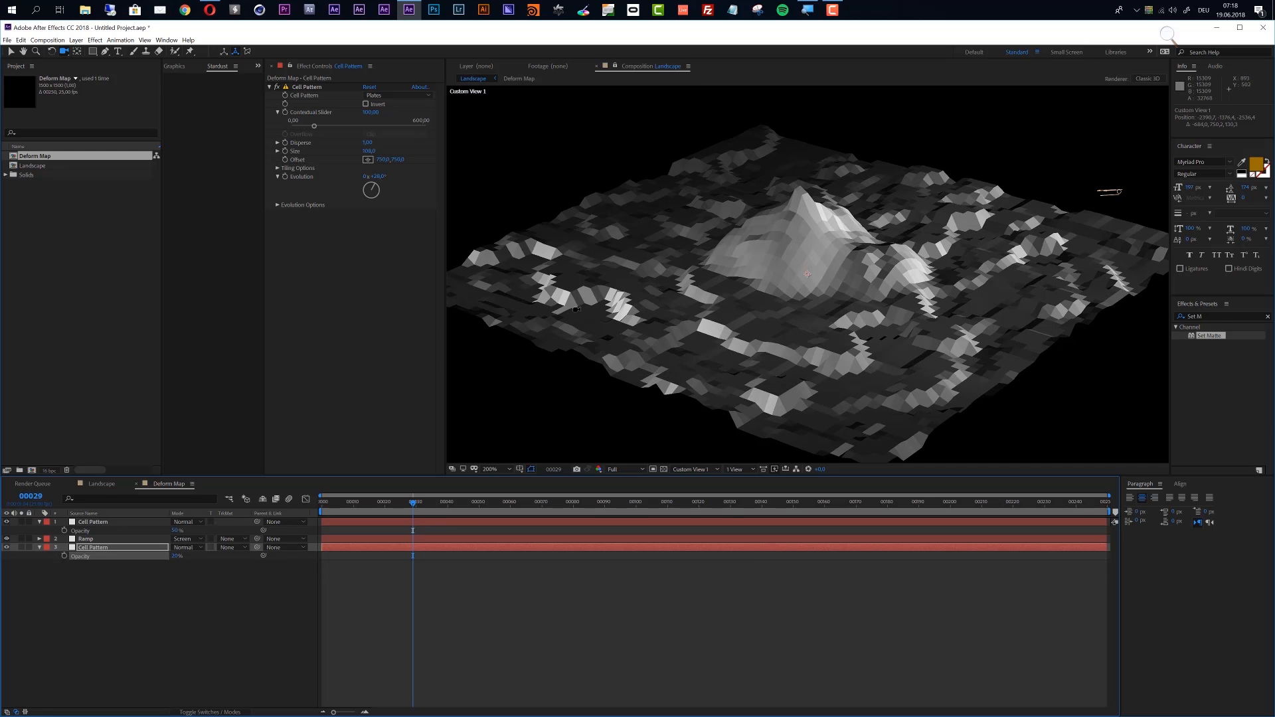
pyautogui.click(101, 487)
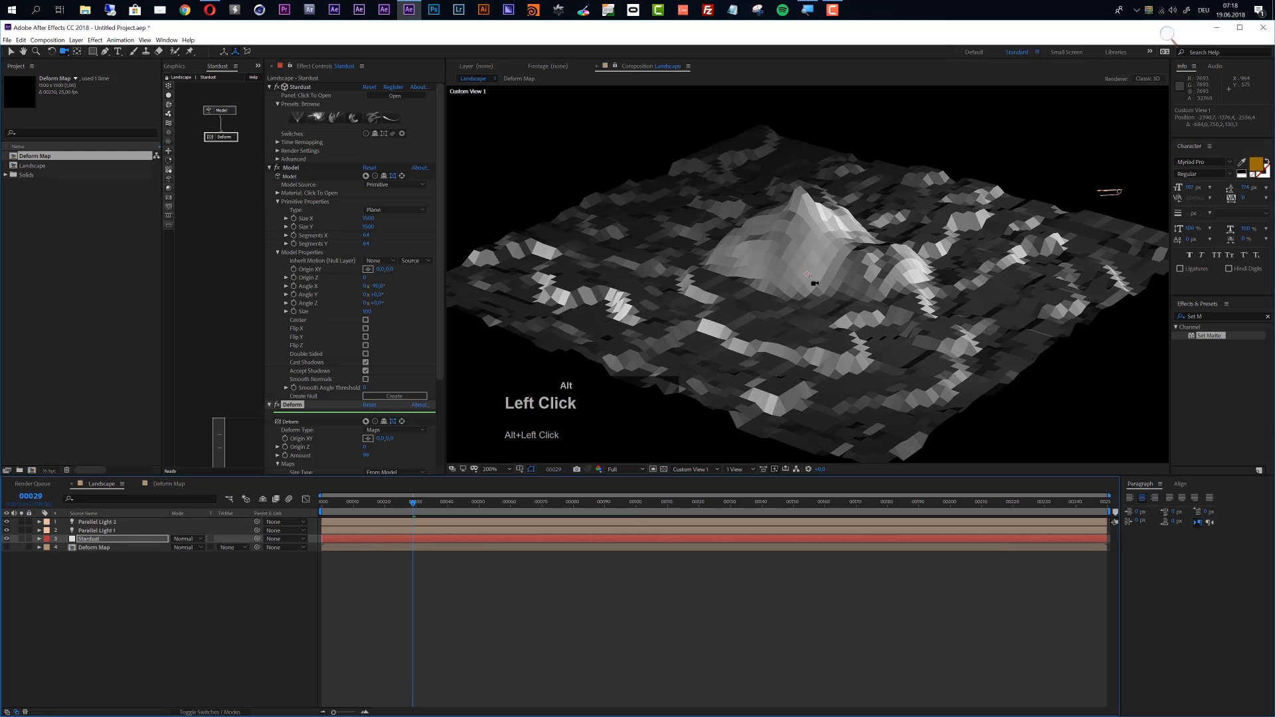
pyautogui.moveTo(815, 283); pyautogui.dragTo(744, 278)
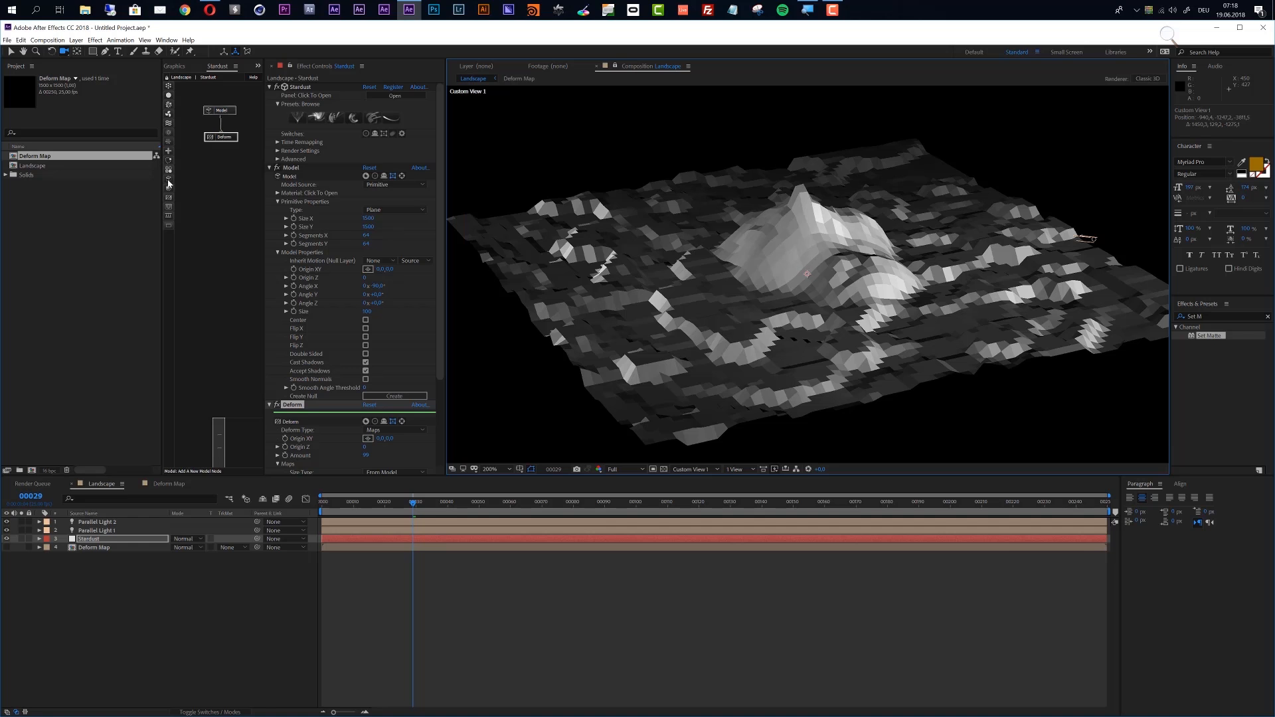
# Step: Add a Material node connected to the Model node in the Stardust graph and expand its Diffuse settings
pyautogui.moveTo(169, 189); pyautogui.dragTo(250, 152)
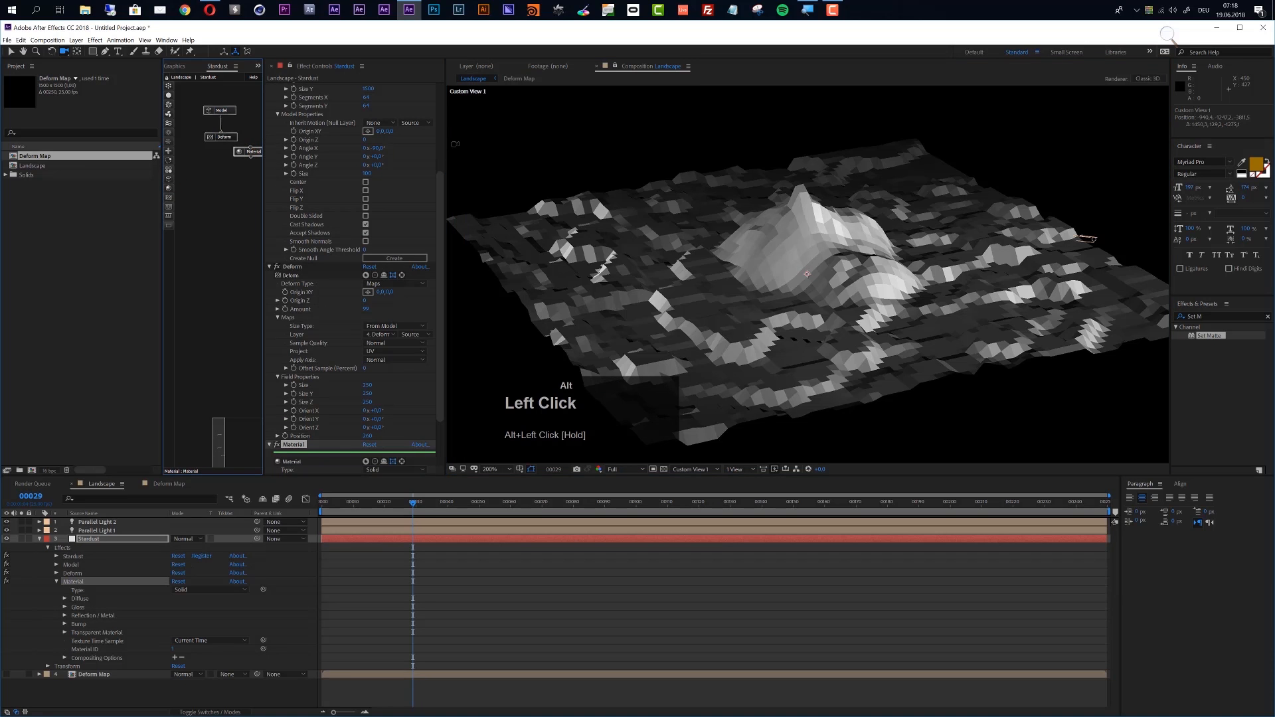
pyautogui.moveTo(445, 143); pyautogui.dragTo(487, 126)
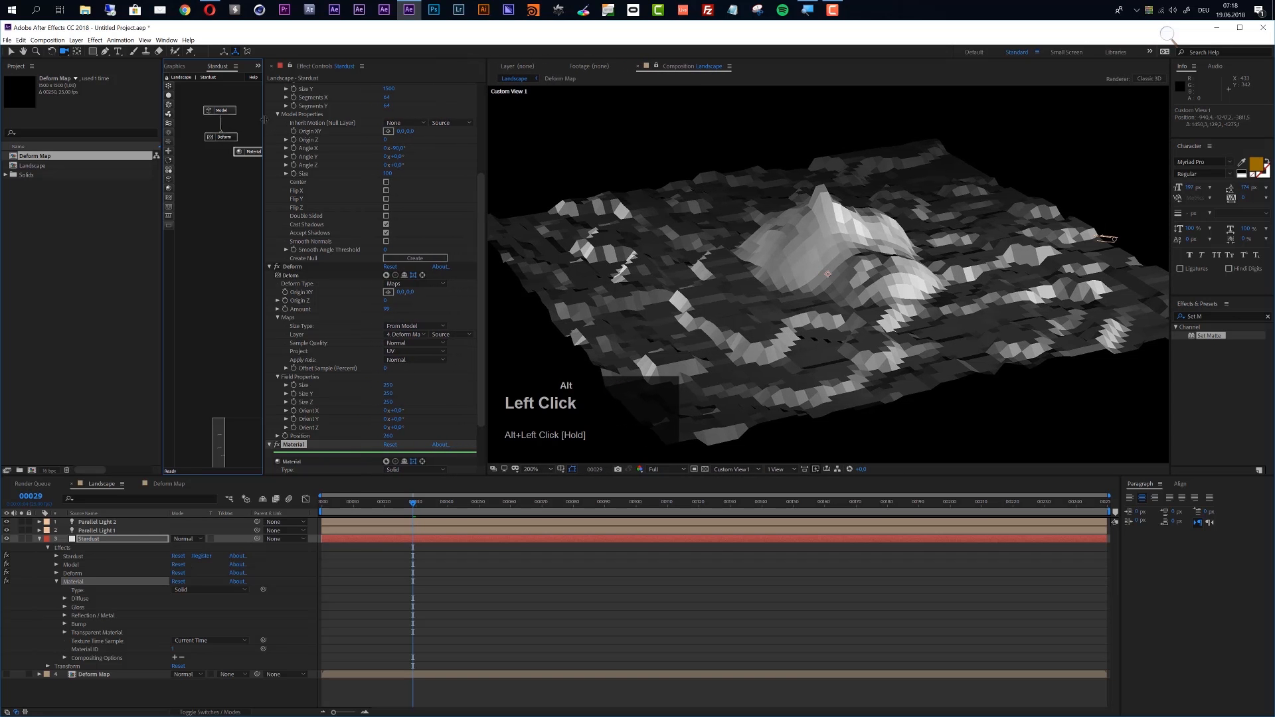
pyautogui.moveTo(265, 120); pyautogui.dragTo(336, 139)
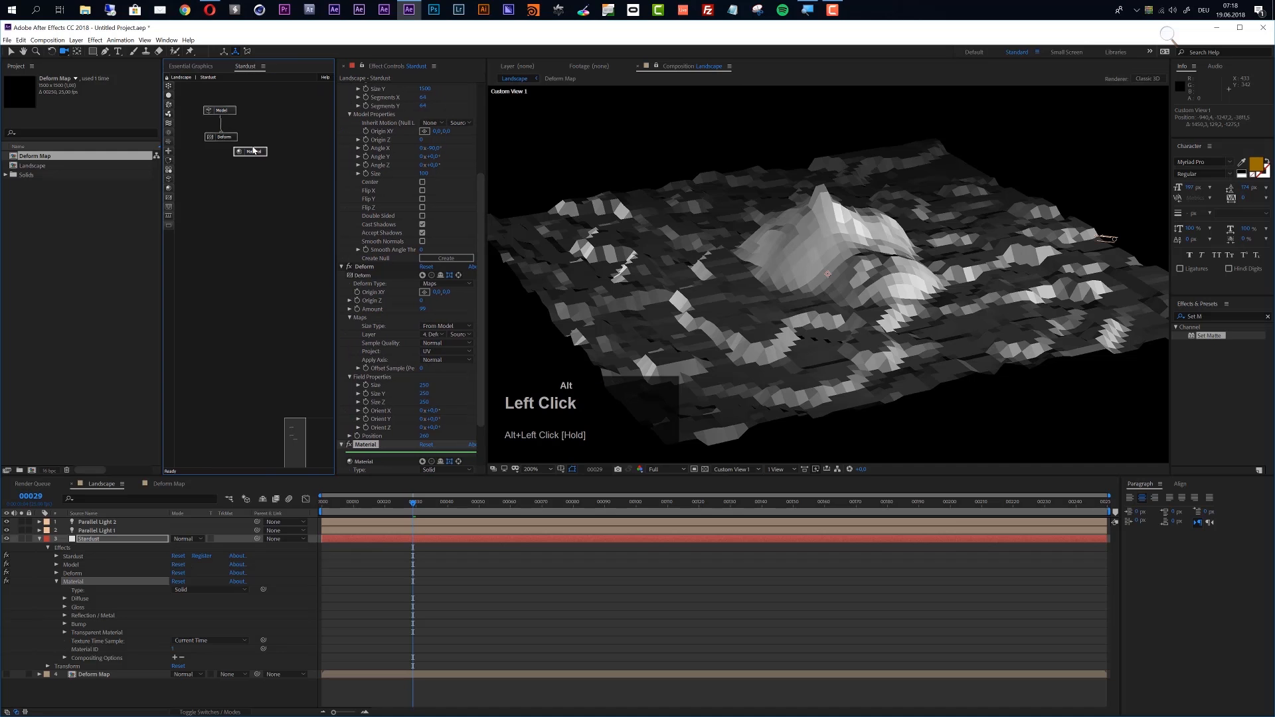
pyautogui.moveTo(251, 147)
pyautogui.mouseDown()
pyautogui.moveTo(223, 116)
pyautogui.moveTo(269, 139)
pyautogui.mouseUp()
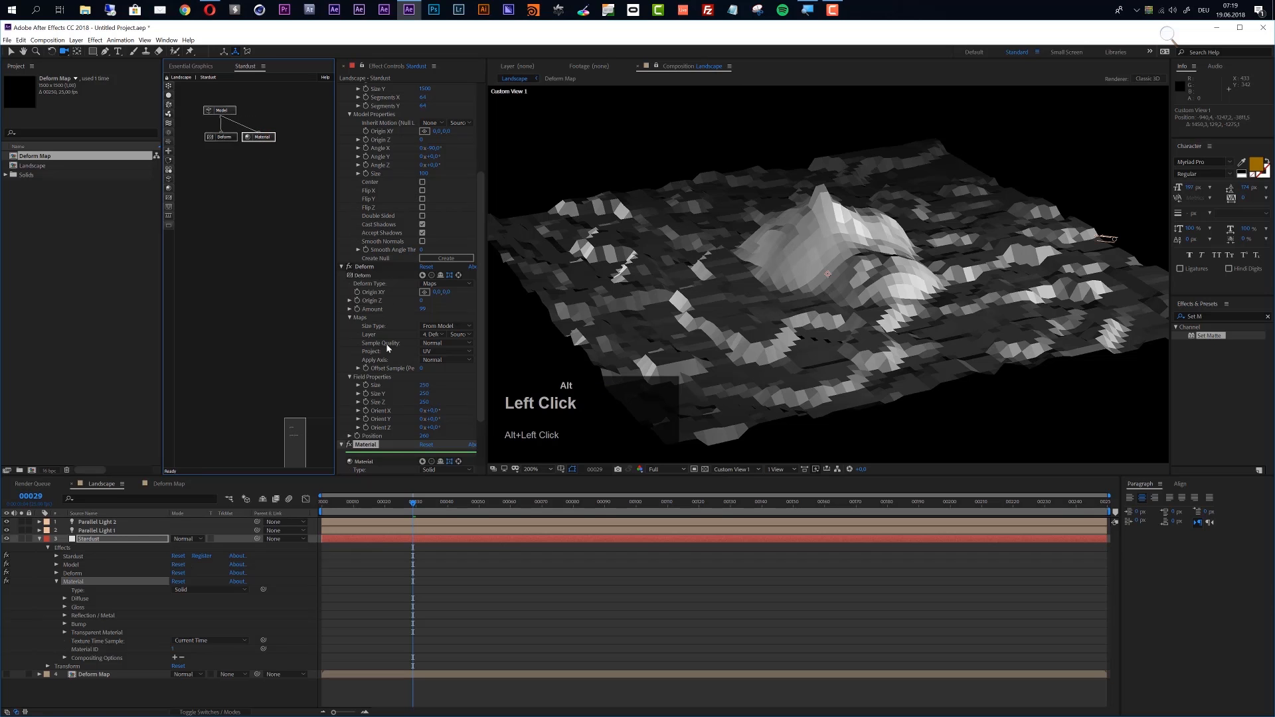
pyautogui.scroll(-4, 388, 347)
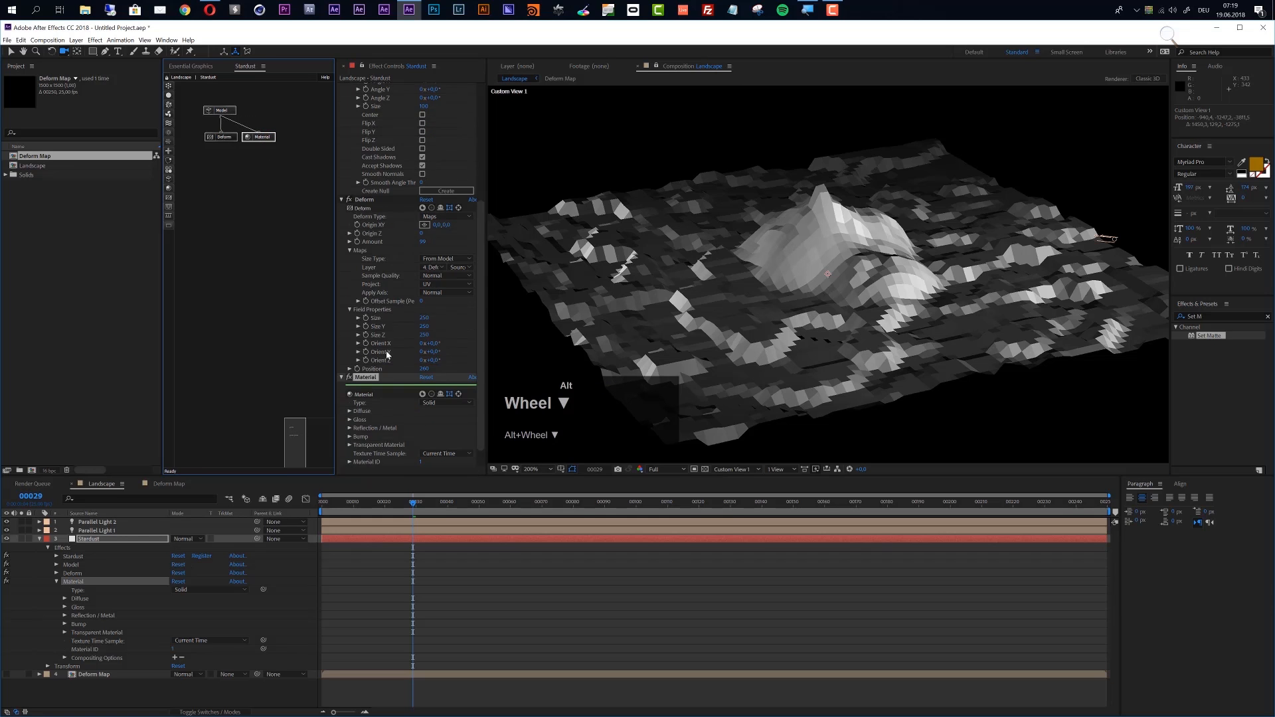
pyautogui.keyDown('alt'); pyautogui.click(352, 411); pyautogui.keyUp('alt')
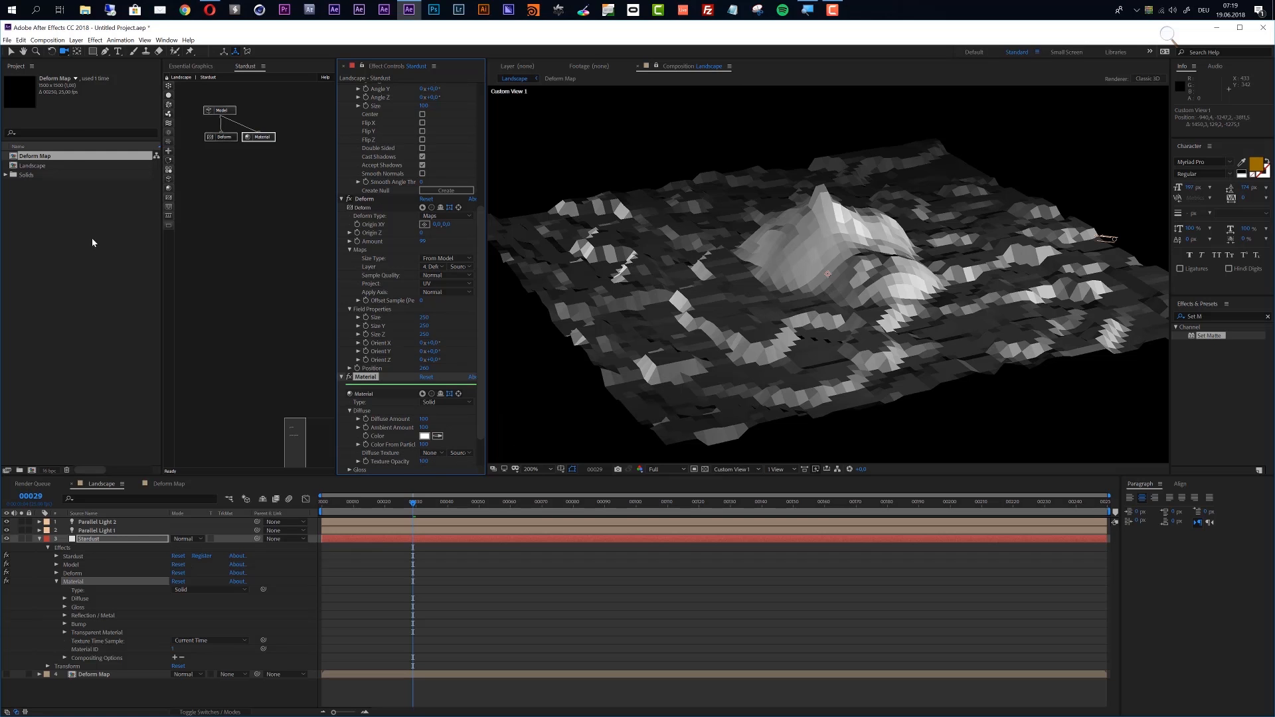
# Step: Duplicate the Deform Map composition under the name Color Map and open the copy
pyautogui.keyDown('alt'); pyautogui.click(39, 160); pyautogui.keyUp('alt')
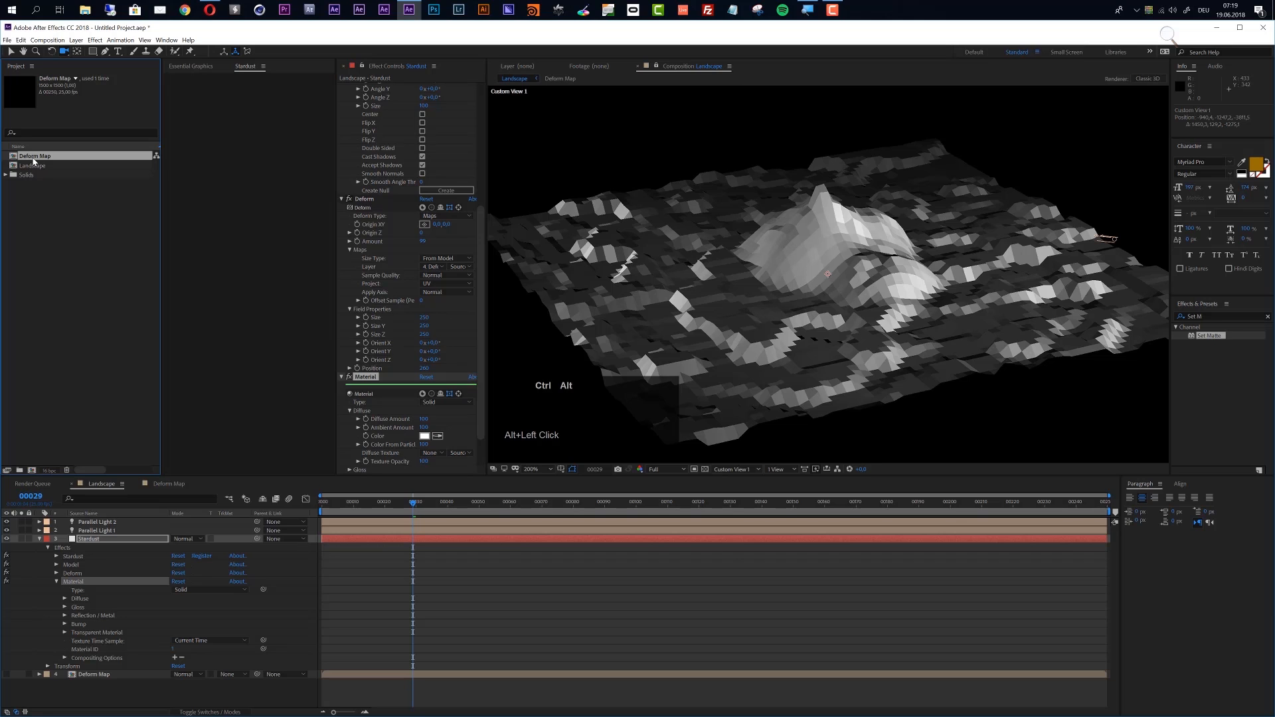
pyautogui.keyDown('alt'); pyautogui.click(31, 160); pyautogui.keyUp('alt')
pyautogui.hotkey('ctrl', 'alt', 'd')
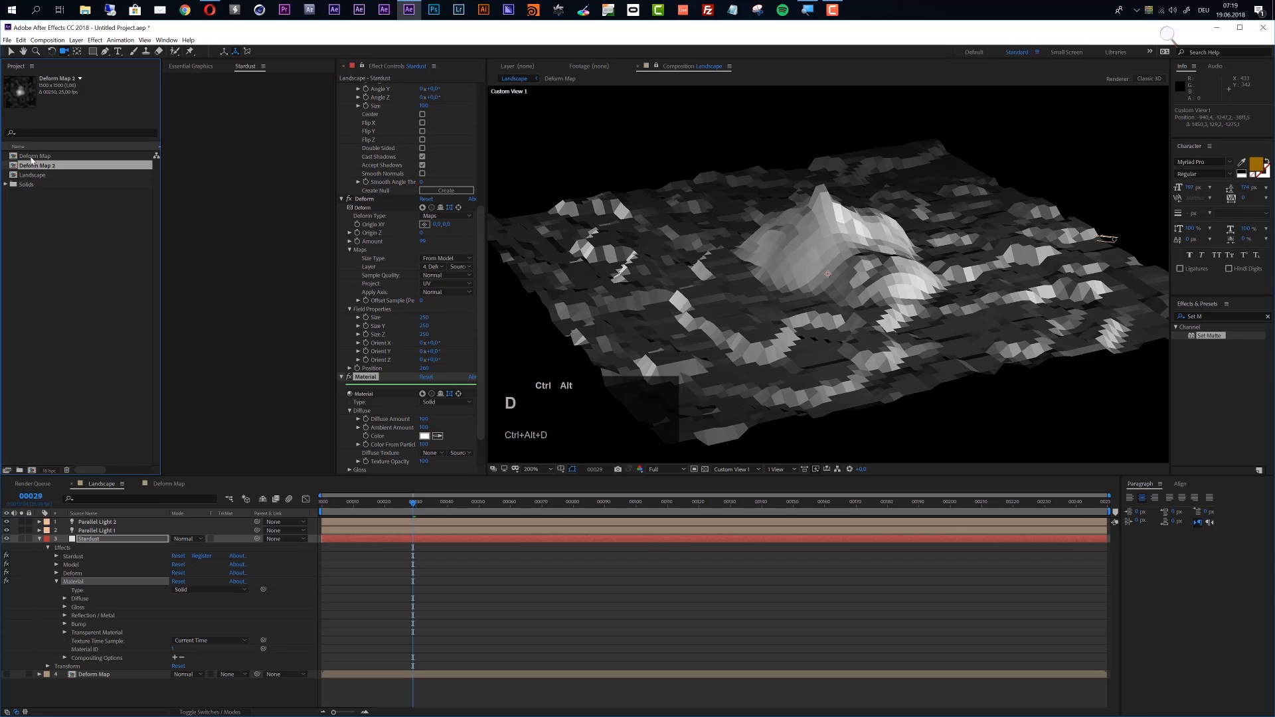
pyautogui.press('Return')
pyautogui.write('Color Ma')
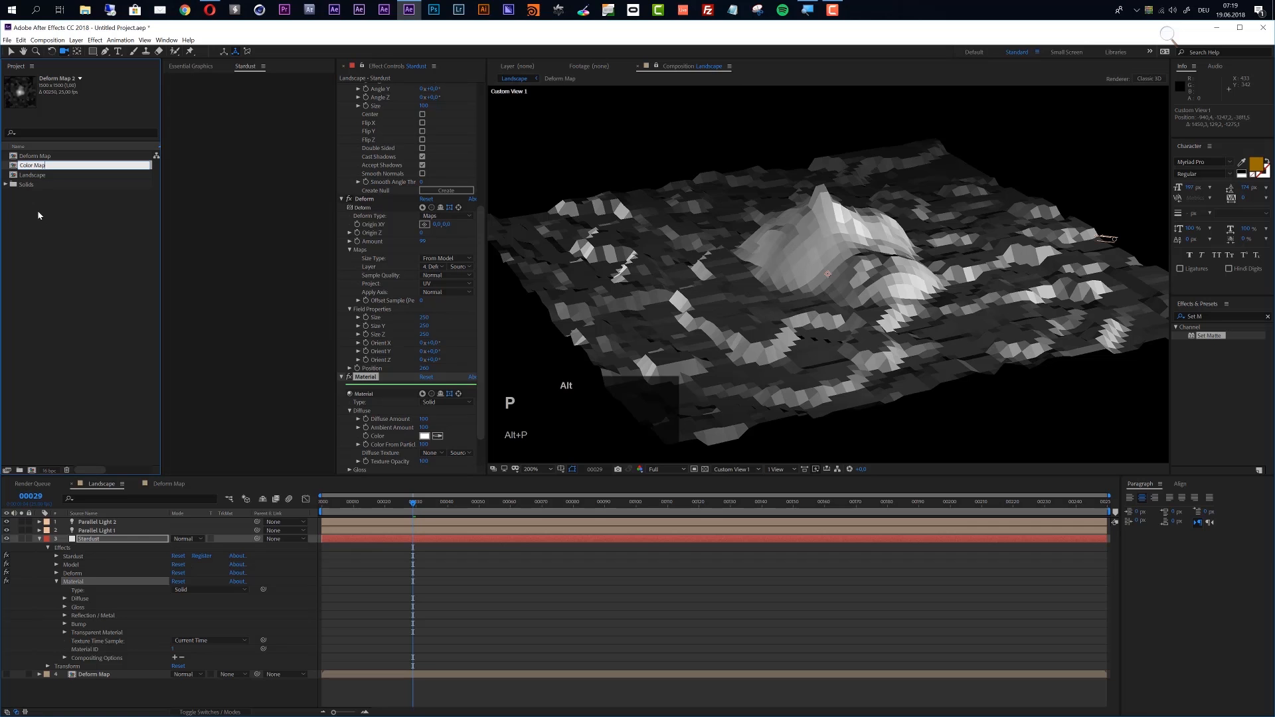
pyautogui.click(35, 176)
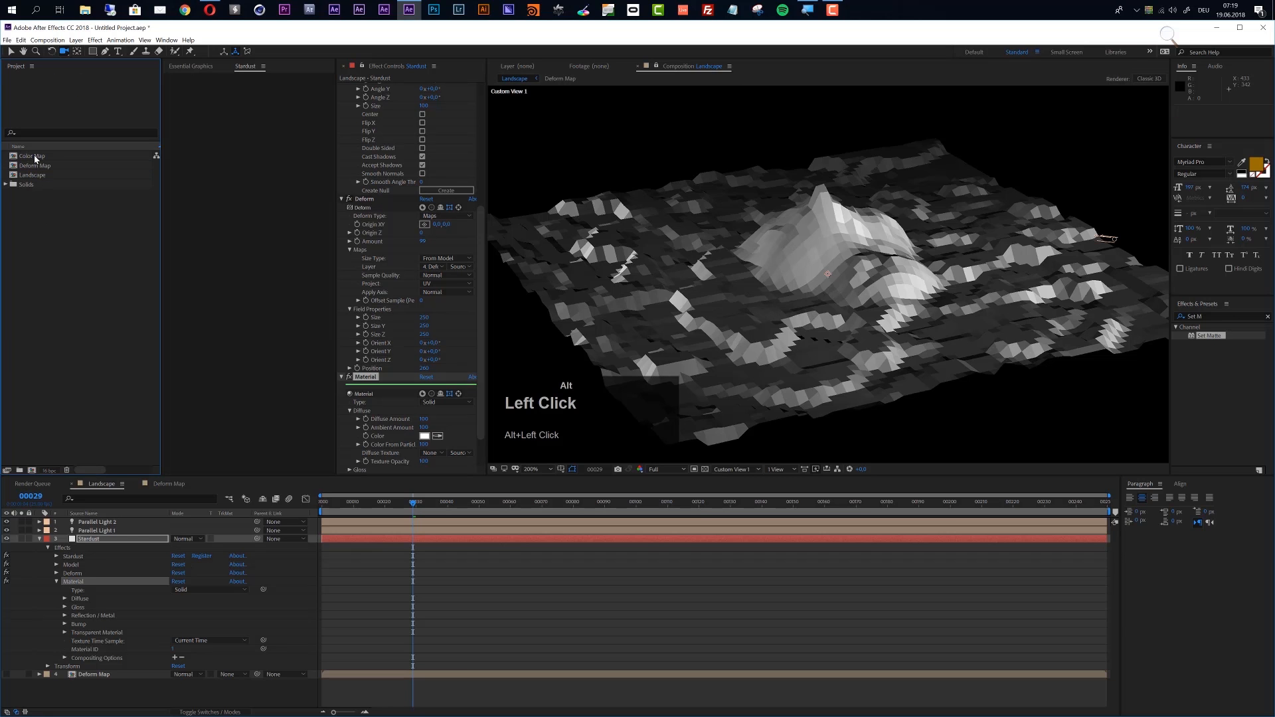
pyautogui.doubleClick(35, 157)
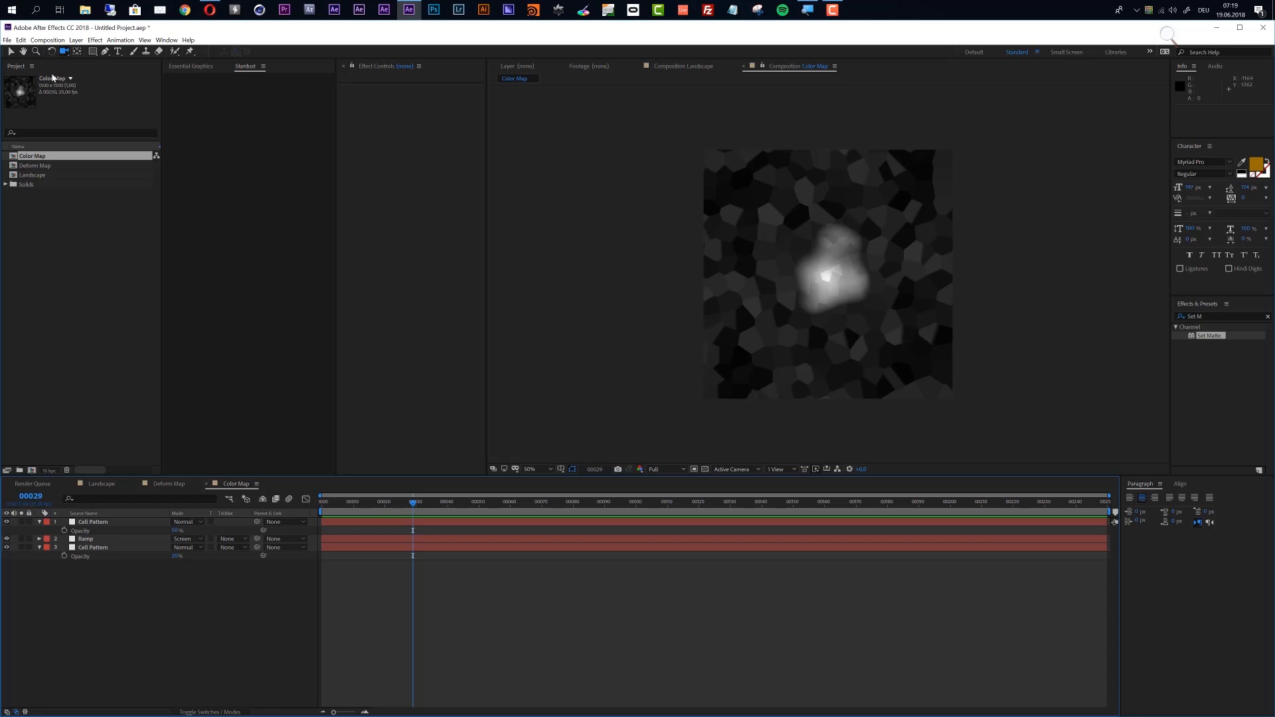
# Step: Delete the Ramp and bottom Cell Pattern layers from Color Map and raise the remaining Cell Pattern layer's opacity to nearly full
pyautogui.keyDown('alt'); pyautogui.click(11, 50); pyautogui.keyUp('alt')
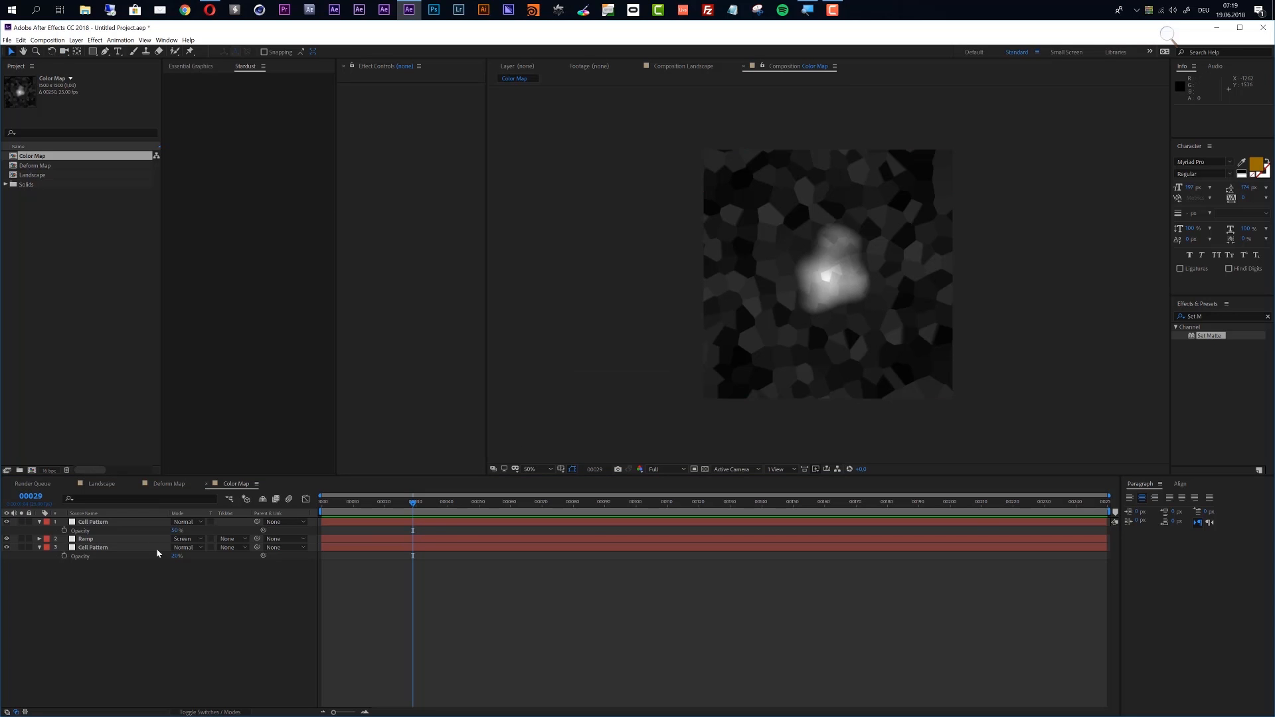
pyautogui.keyDown('alt'); pyautogui.click(100, 543); pyautogui.keyUp('alt')
pyautogui.hotkey('alt', 'Delete')
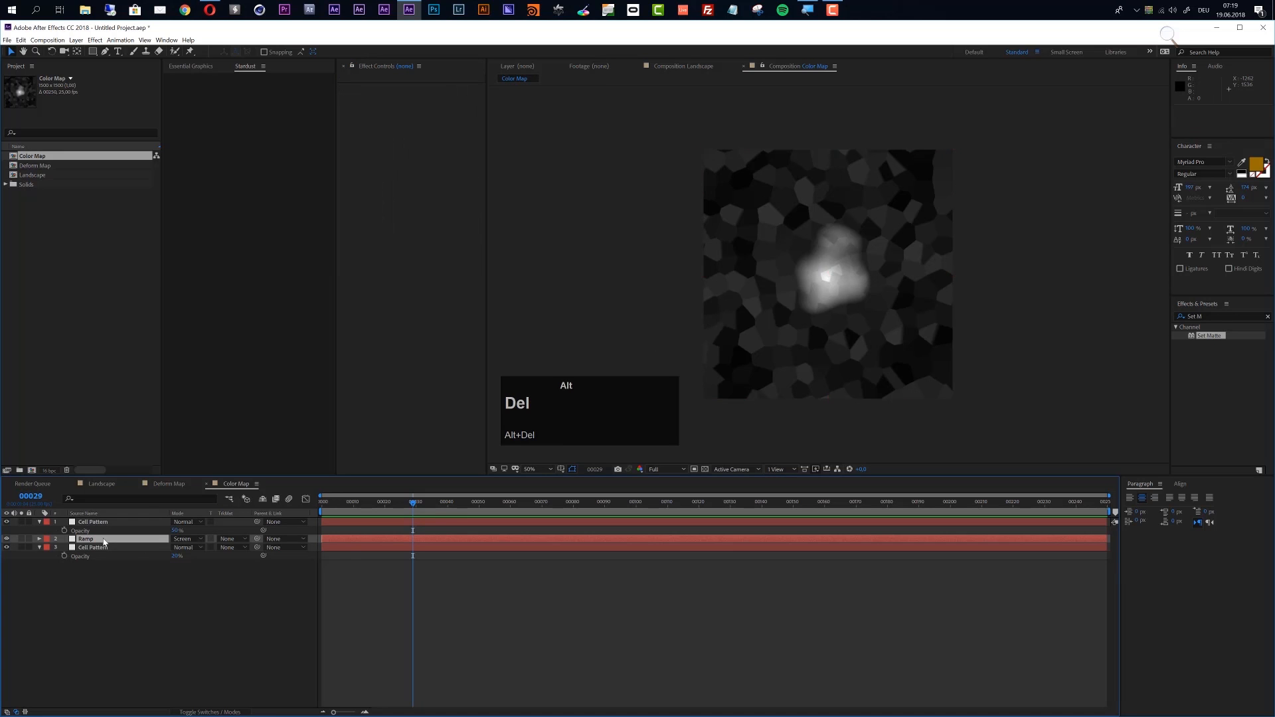
pyautogui.keyDown('alt'); pyautogui.click(101, 540); pyautogui.keyUp('alt')
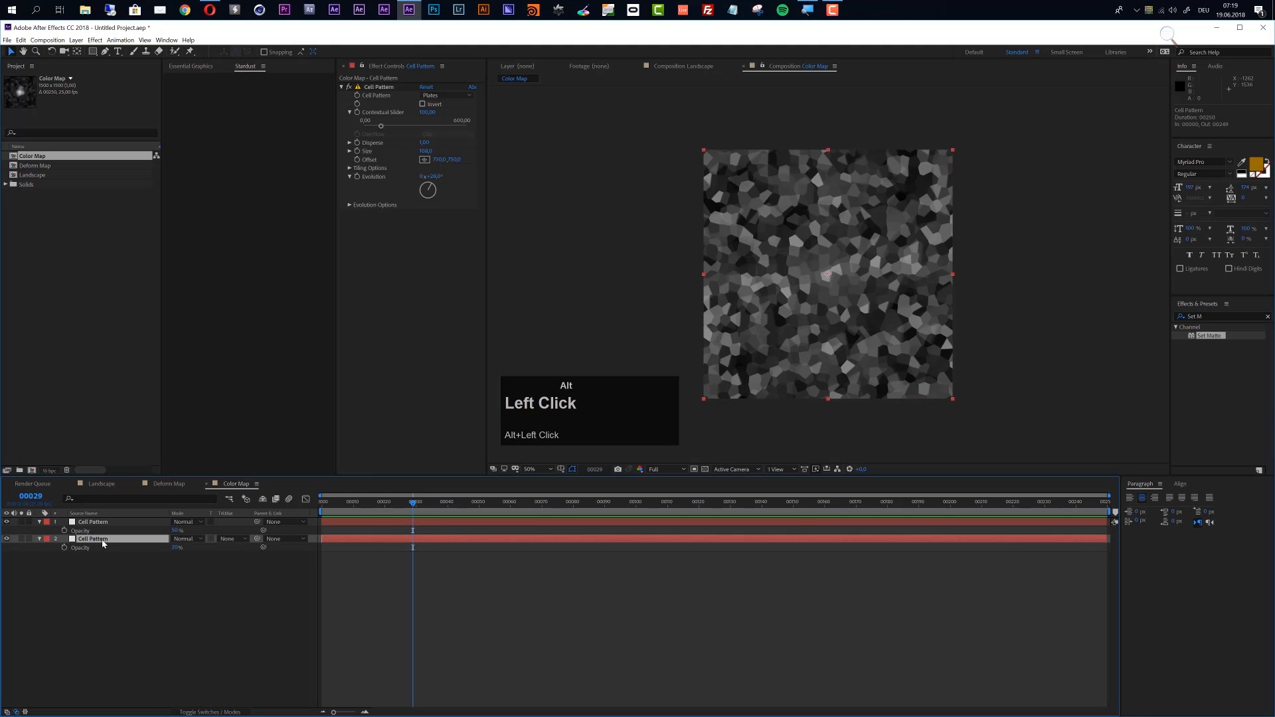
pyautogui.hotkey('alt', 'Delete')
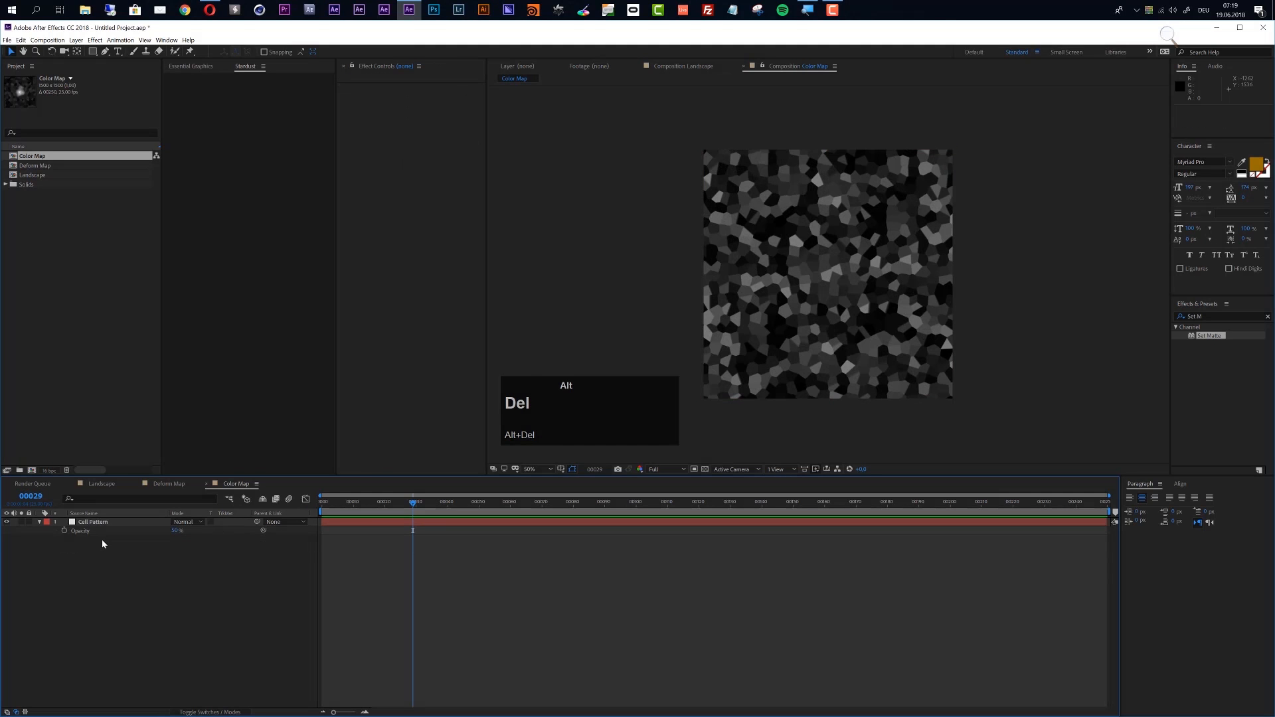
pyautogui.keyDown('alt'); pyautogui.click(104, 522); pyautogui.keyUp('alt')
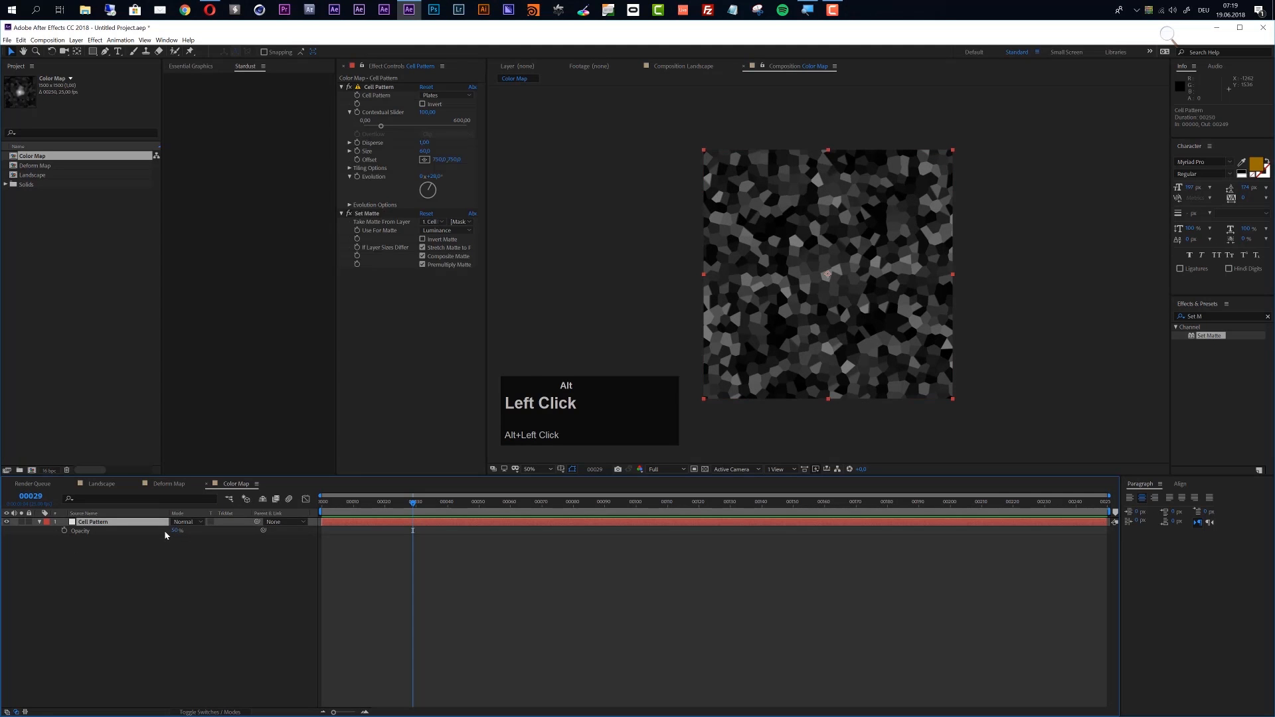
pyautogui.moveTo(177, 532); pyautogui.dragTo(238, 536)
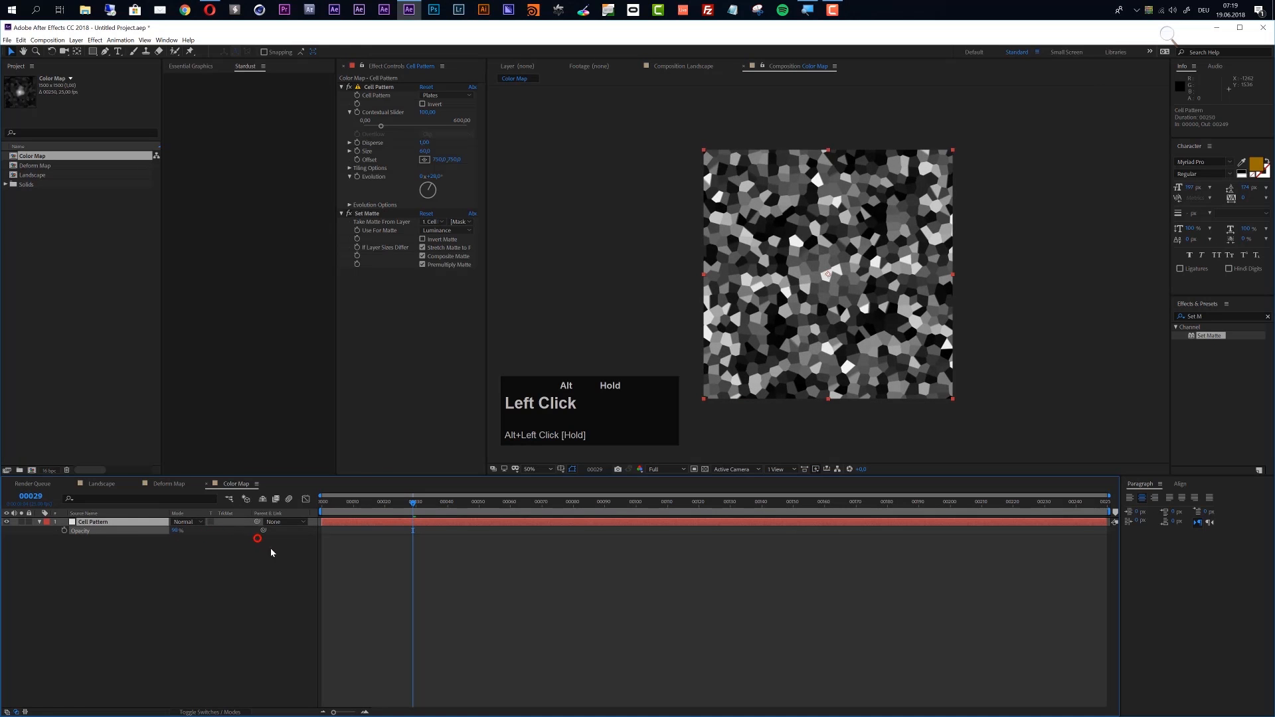
# Step: Add a Tint effect to the Cell Pattern layer and delete its Set Matte effect
pyautogui.click(1207, 317)
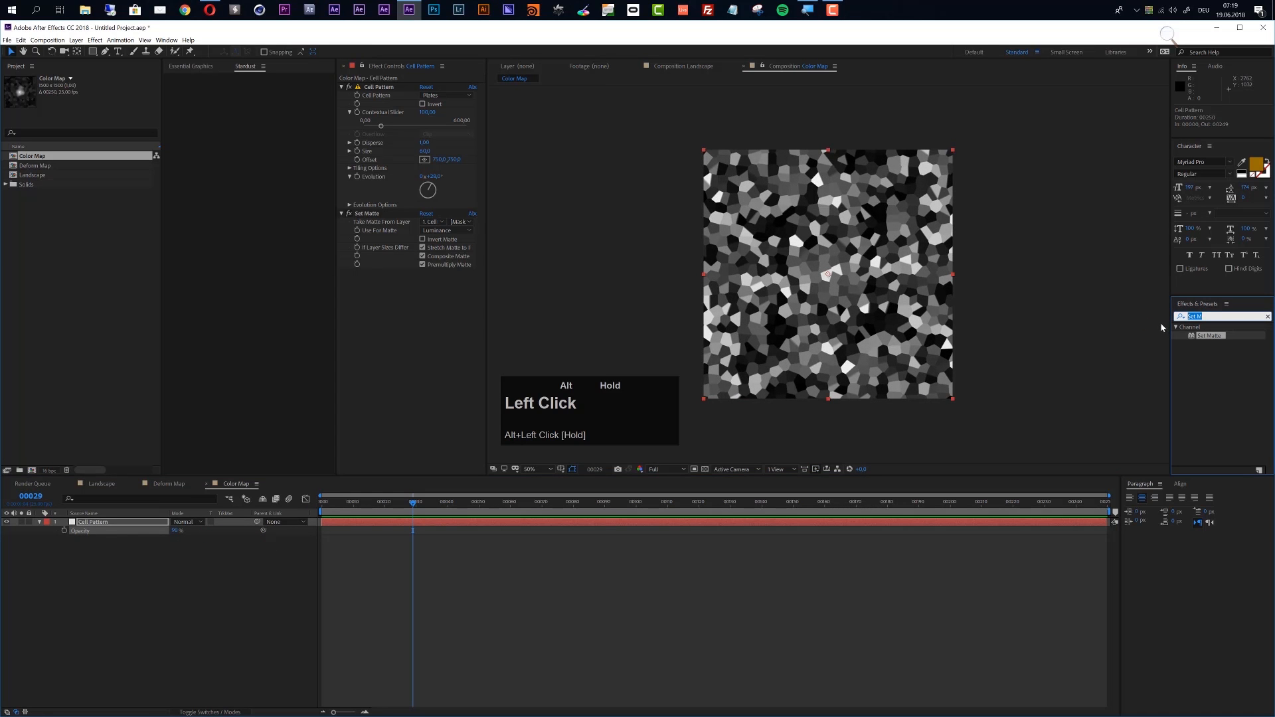
pyautogui.write('tint')
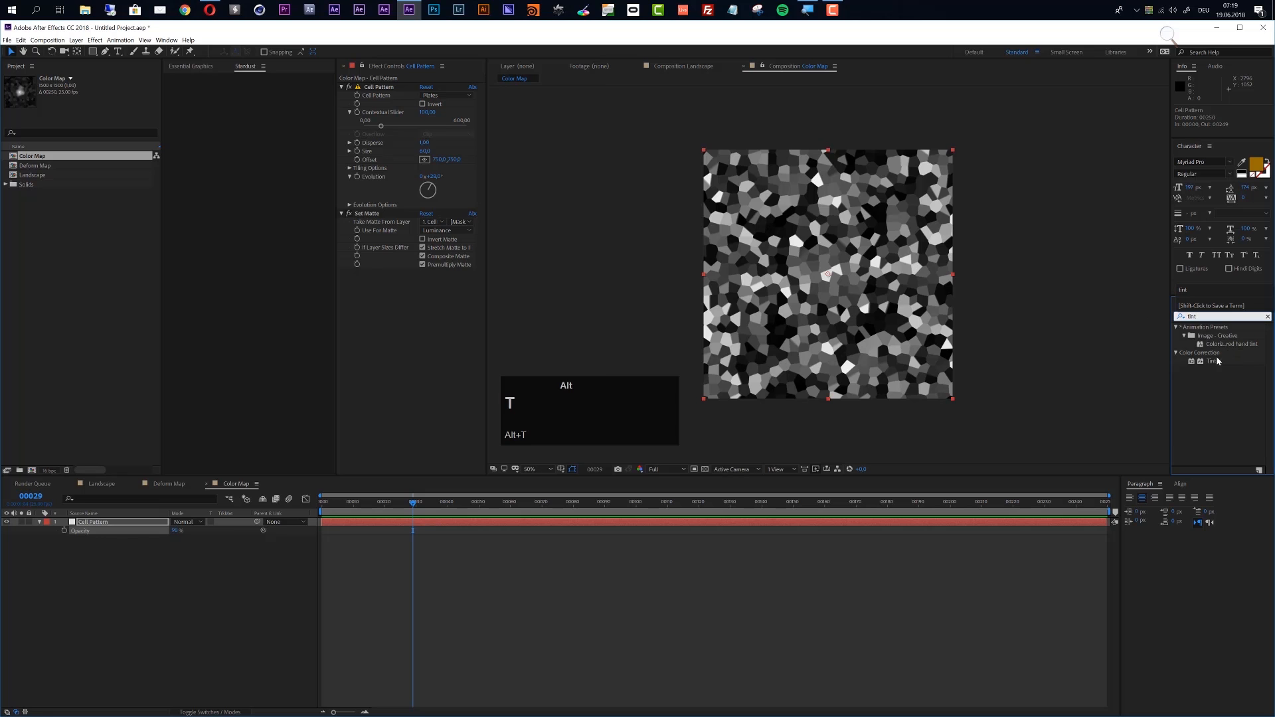
pyautogui.moveTo(1210, 362); pyautogui.dragTo(392, 348)
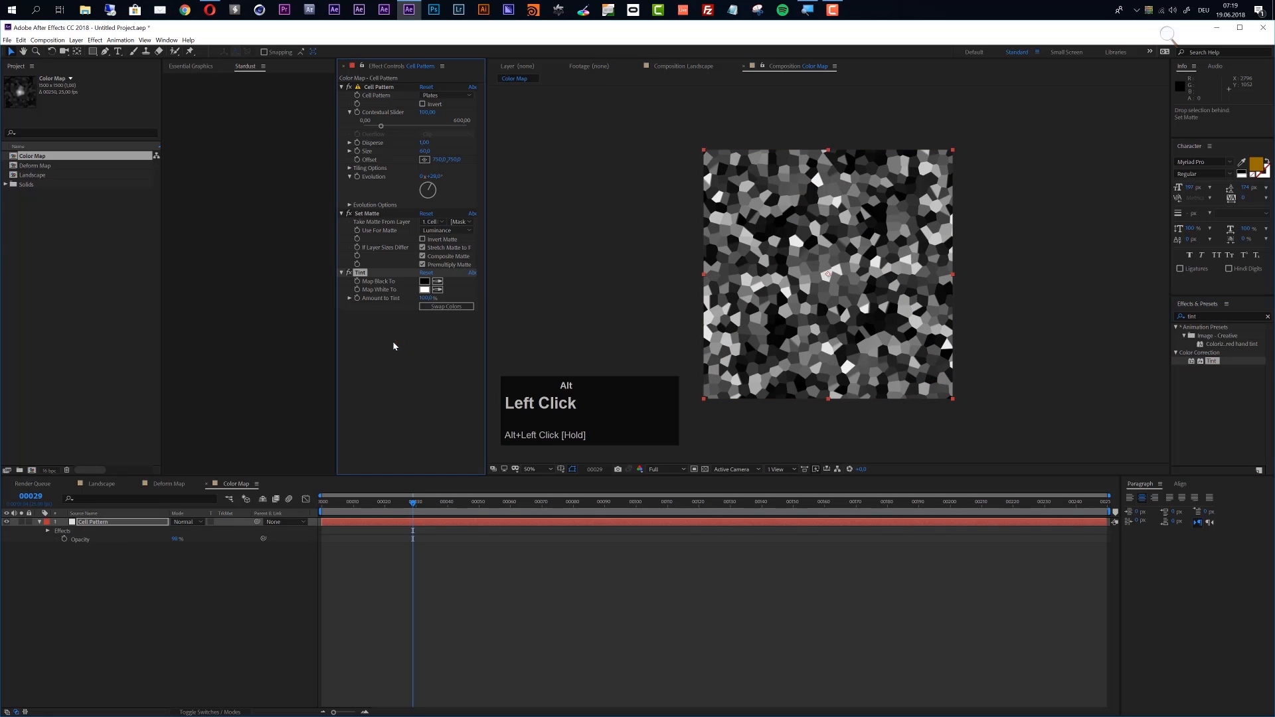
pyautogui.keyDown('alt'); pyautogui.click(379, 214); pyautogui.keyUp('alt')
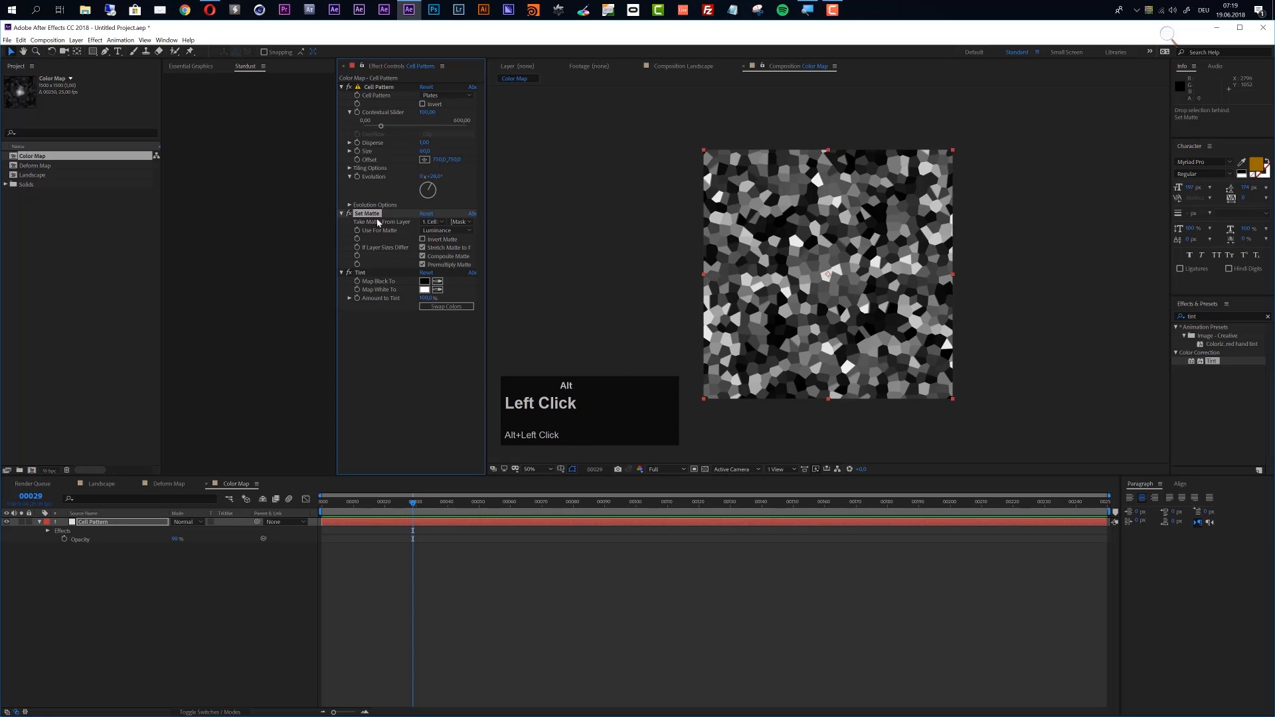
pyautogui.press('Delete')
pyautogui.keyDown('alt'); pyautogui.click(369, 212); pyautogui.keyUp('alt')
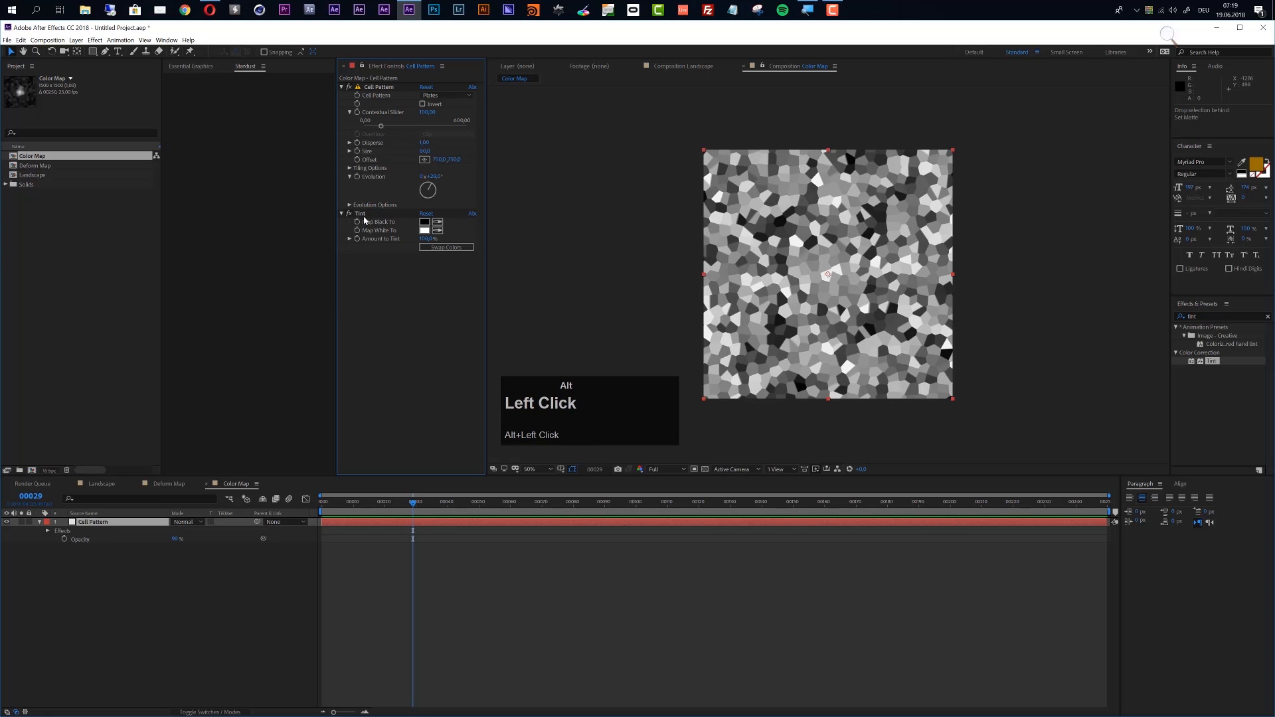
# Step: Set the Tint effect to map black to dark blue and white to light orange
pyautogui.click(424, 222)
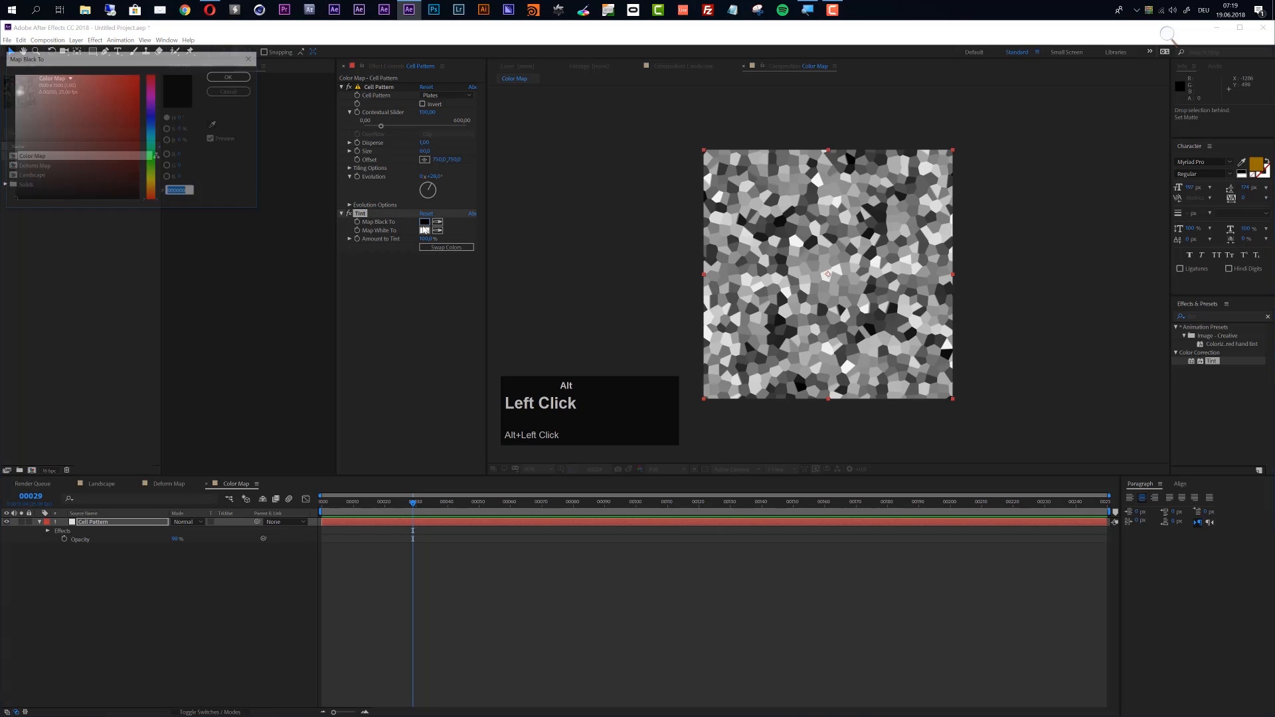
pyautogui.click(151, 120)
pyautogui.moveTo(126, 163); pyautogui.dragTo(142, 166)
pyautogui.click(231, 76)
pyautogui.click(424, 230)
pyautogui.moveTo(150, 182); pyautogui.dragTo(150, 187)
pyautogui.moveTo(88, 83); pyautogui.dragTo(103, 74)
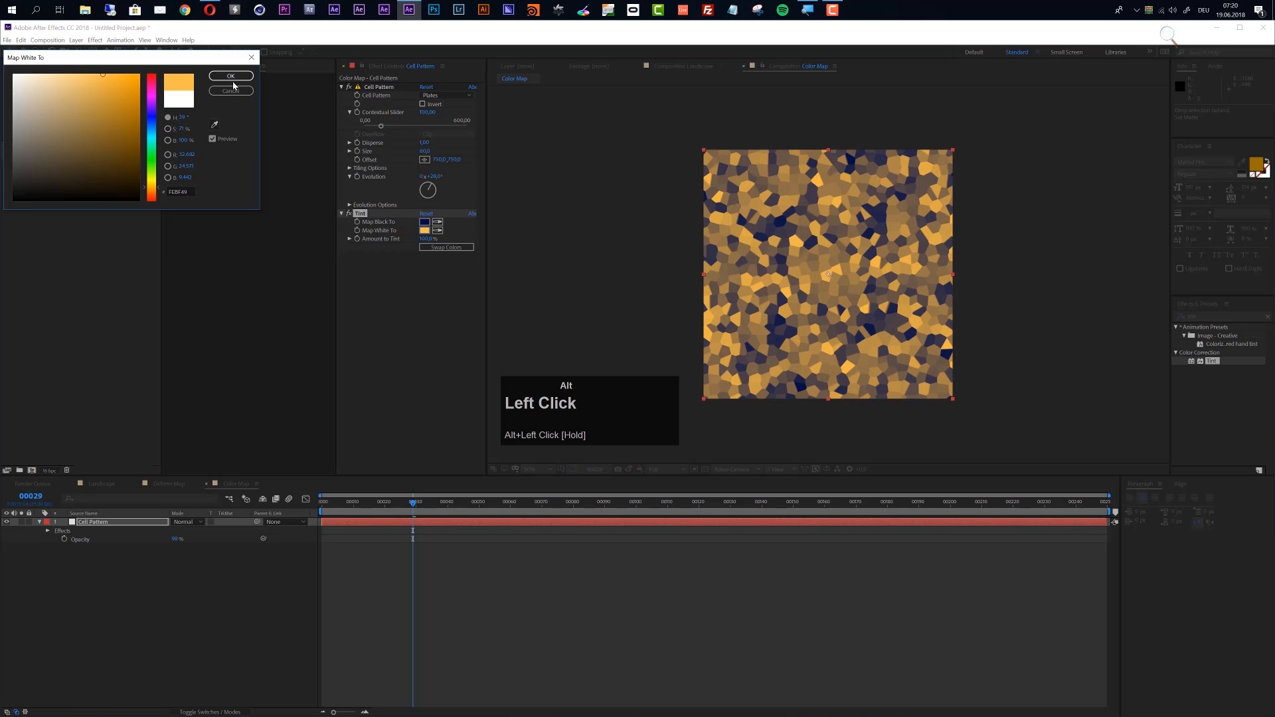
pyautogui.click(231, 75)
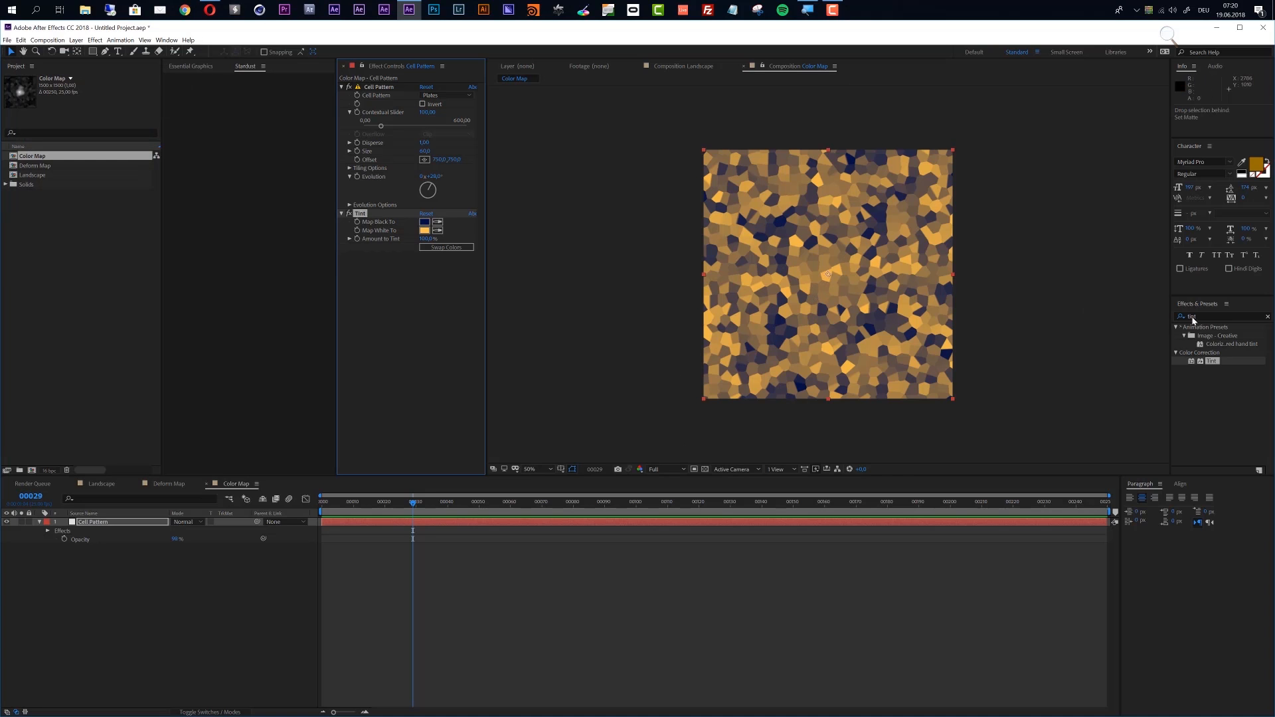
# Step: Add the Color Map composition beneath the Deform Map layer in the Landscape composition and hide it
pyautogui.keyDown('alt'); pyautogui.click(97, 483); pyautogui.keyUp('alt')
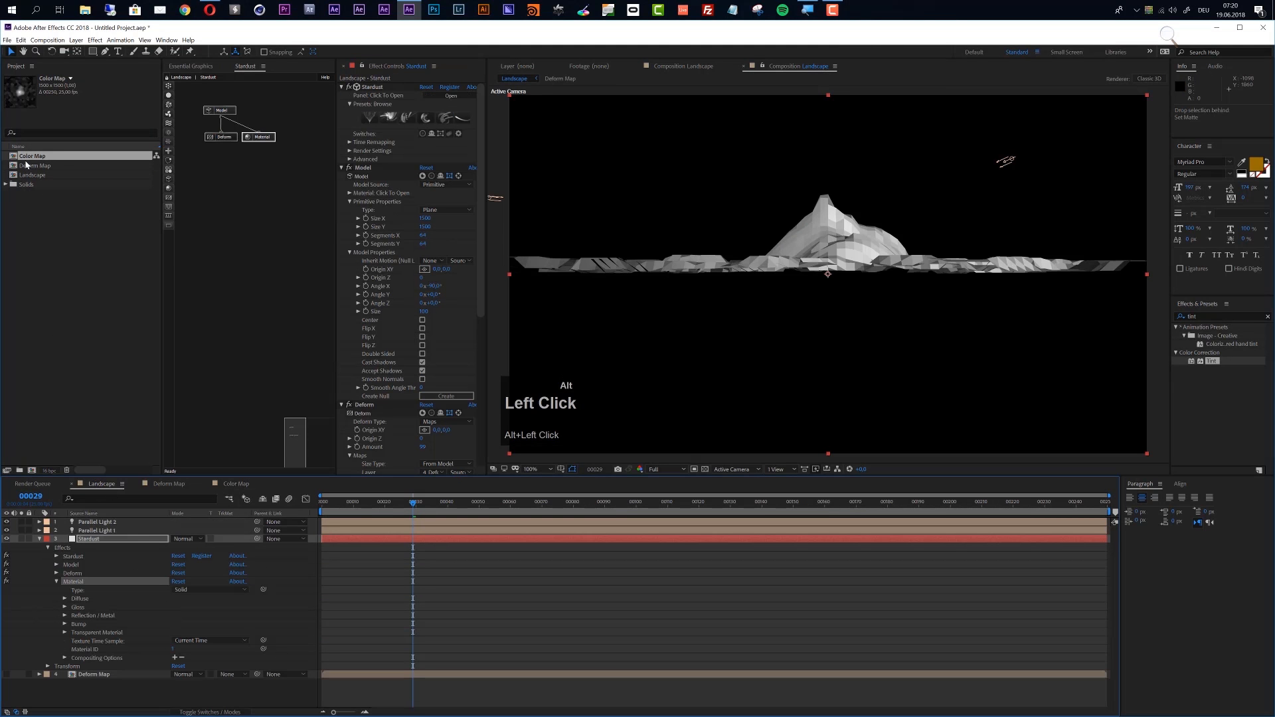
pyautogui.moveTo(27, 165); pyautogui.dragTo(65, 700)
pyautogui.click(7, 684)
# Step: Assign the Color Map layer as the Stardust material's Diffuse Texture and set Color From Particle to 0
pyautogui.click(103, 539)
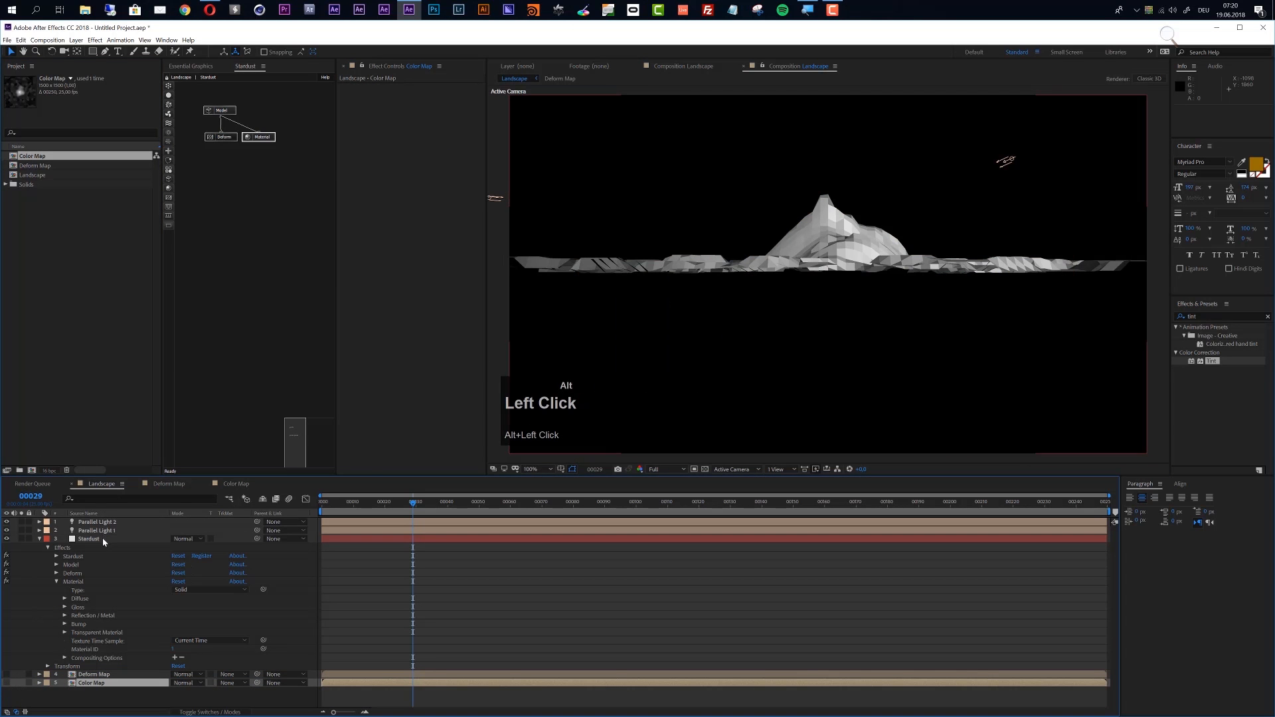
pyautogui.keyDown('alt'); pyautogui.click(258, 137); pyautogui.keyUp('alt')
pyautogui.scroll(-2, 444, 382)
pyautogui.scroll(-2, 444, 385)
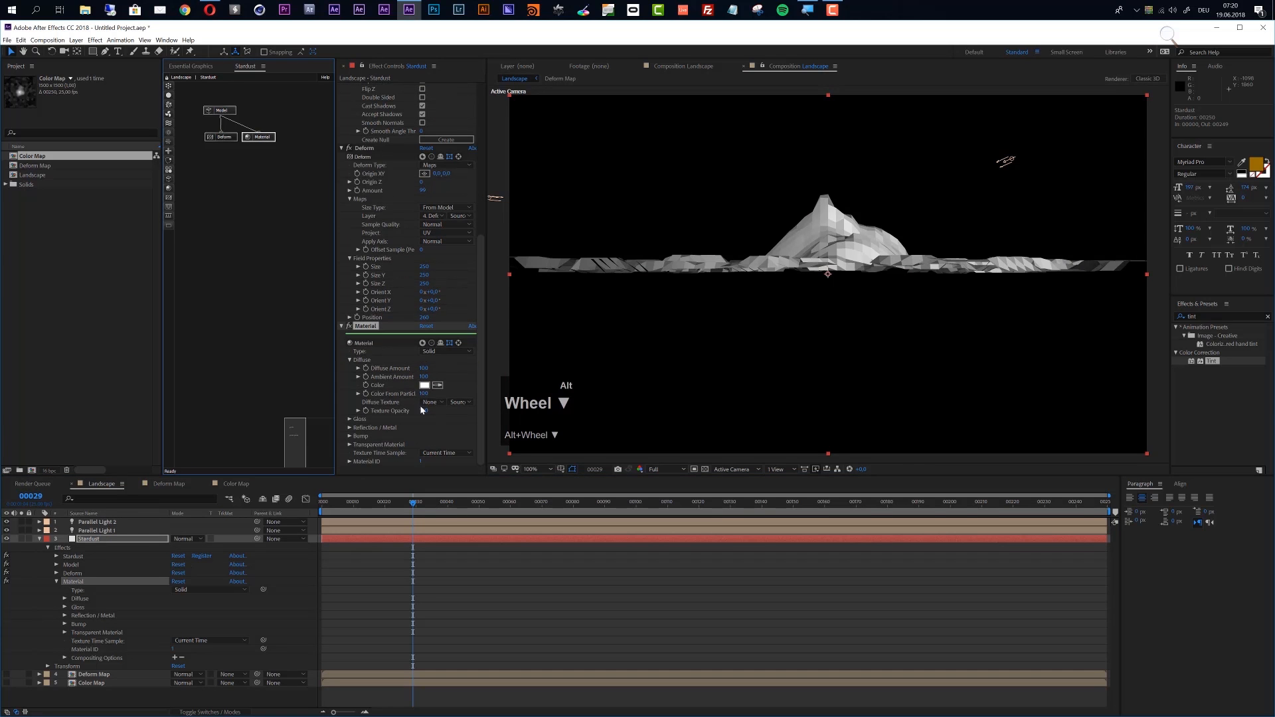
pyautogui.click(430, 403)
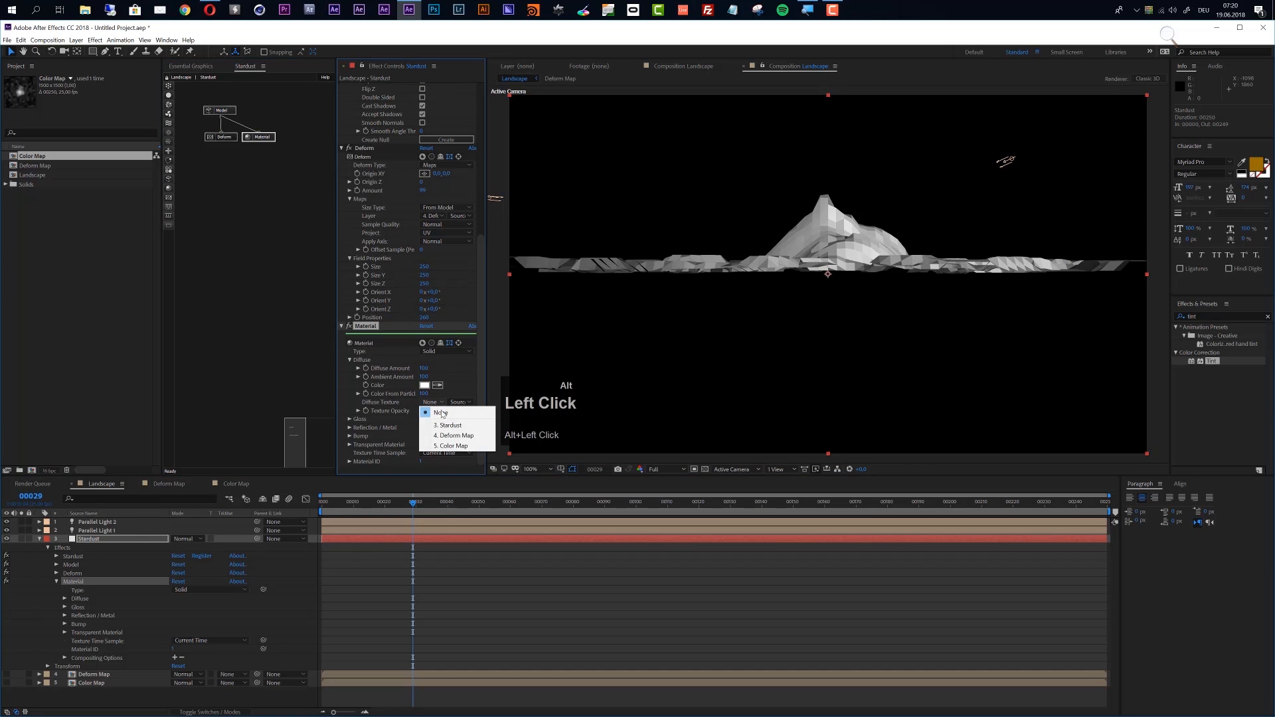
pyautogui.click(465, 449)
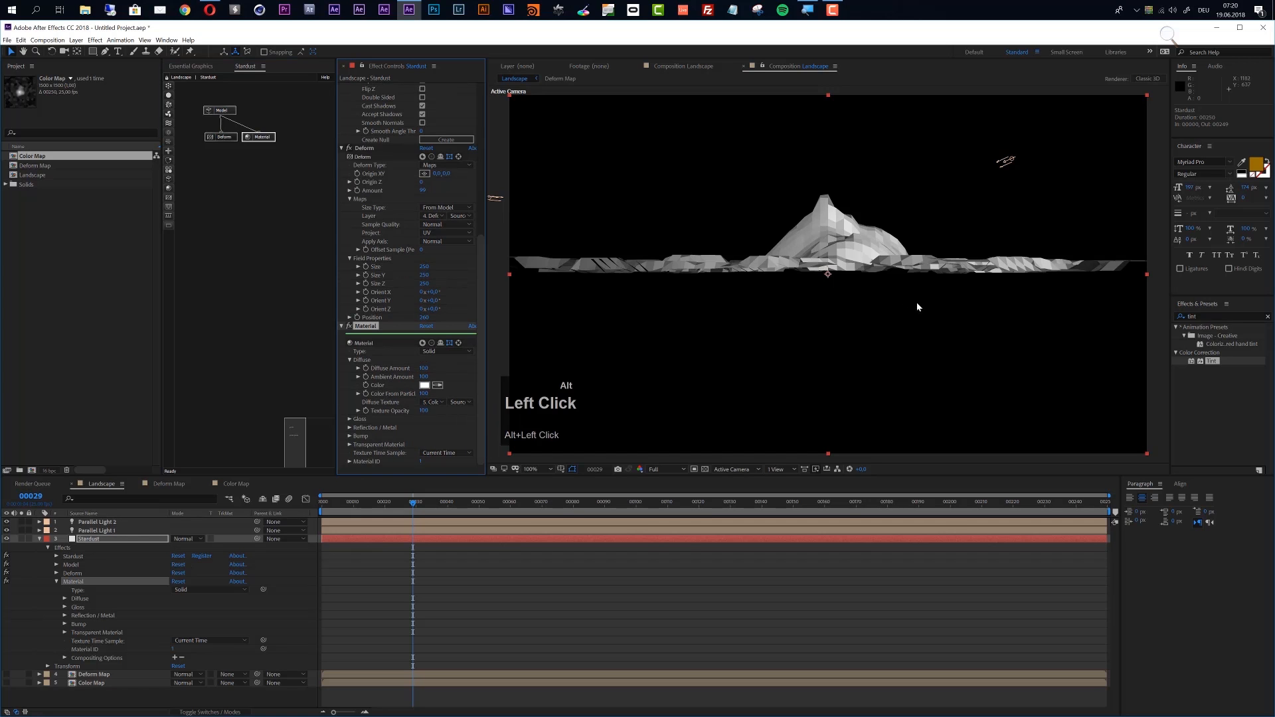
pyautogui.click(424, 394)
pyautogui.write('0')
pyautogui.press('Return')
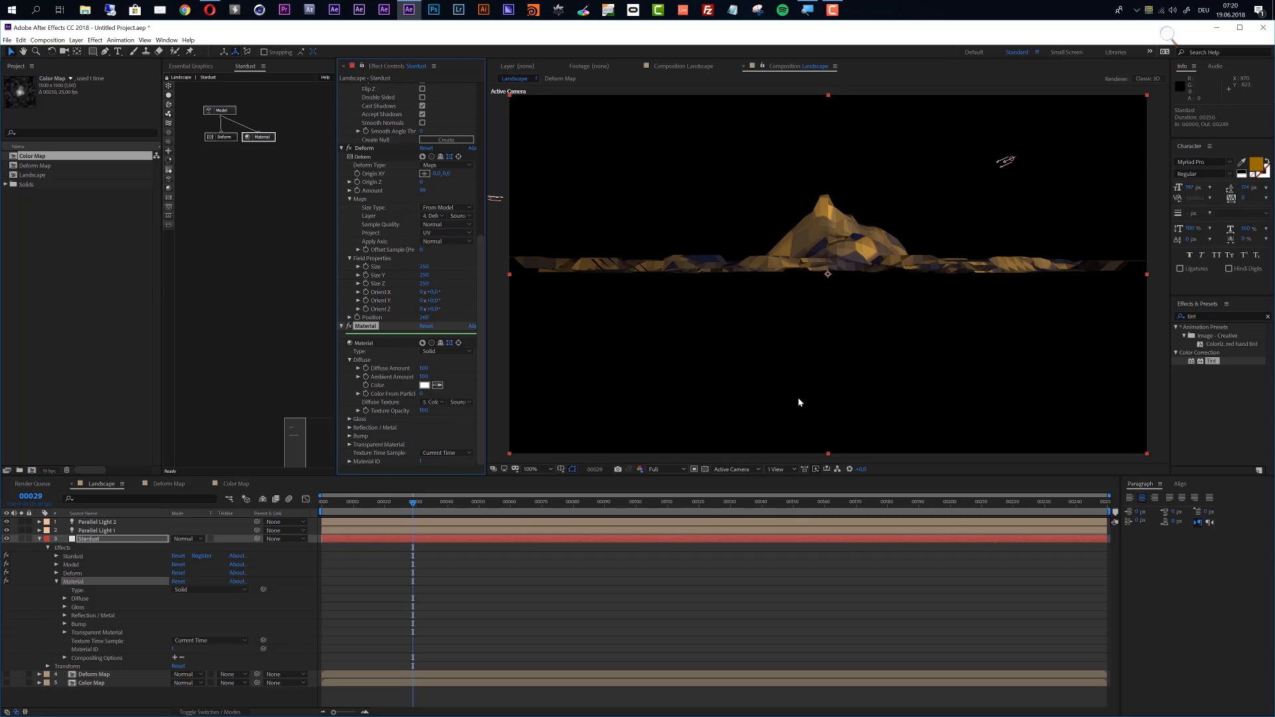
# Step: Switch to Custom View 3 and inspect the textured terrain up close from several low angles
pyautogui.click(734, 471)
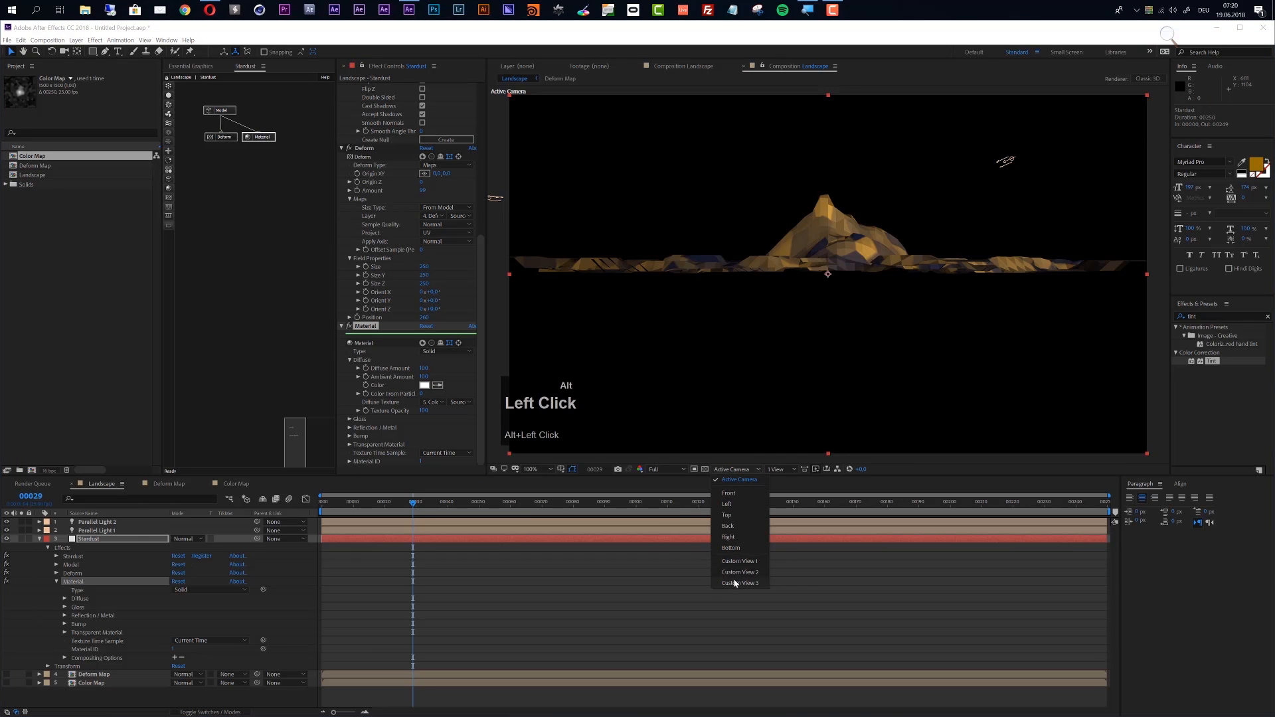
pyautogui.click(736, 583)
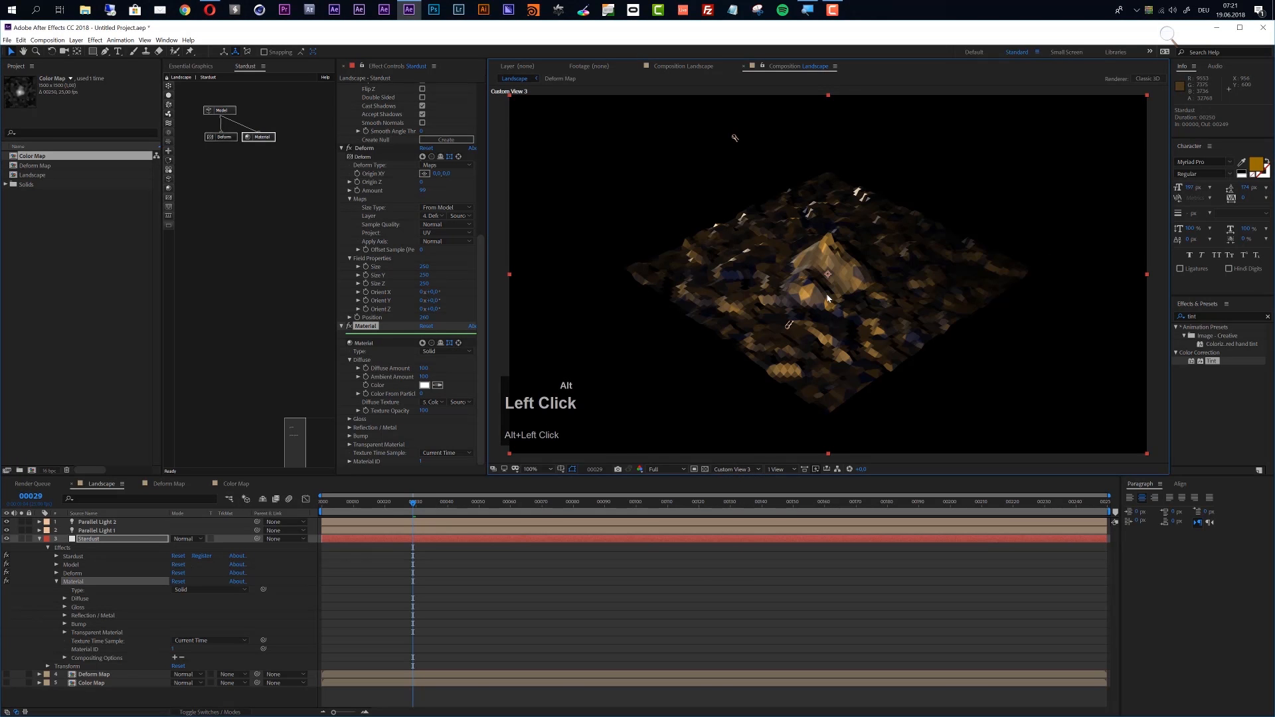
pyautogui.moveTo(828, 299)
pyautogui.mouseDown()
pyautogui.moveTo(867, 263)
pyautogui.moveTo(840, 290)
pyautogui.mouseUp()
pyautogui.hotkey('alt', 'c')
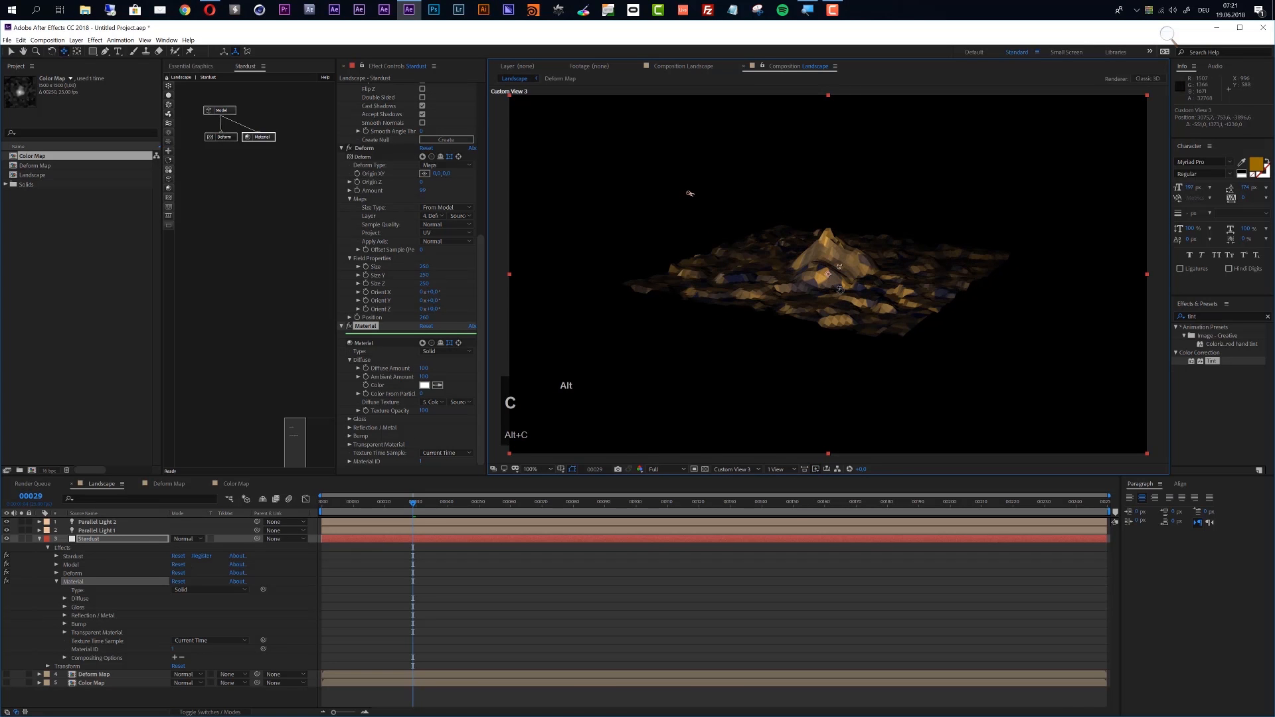
pyautogui.moveTo(690, 193); pyautogui.dragTo(1013, 207)
pyautogui.hotkey('alt', 'c')
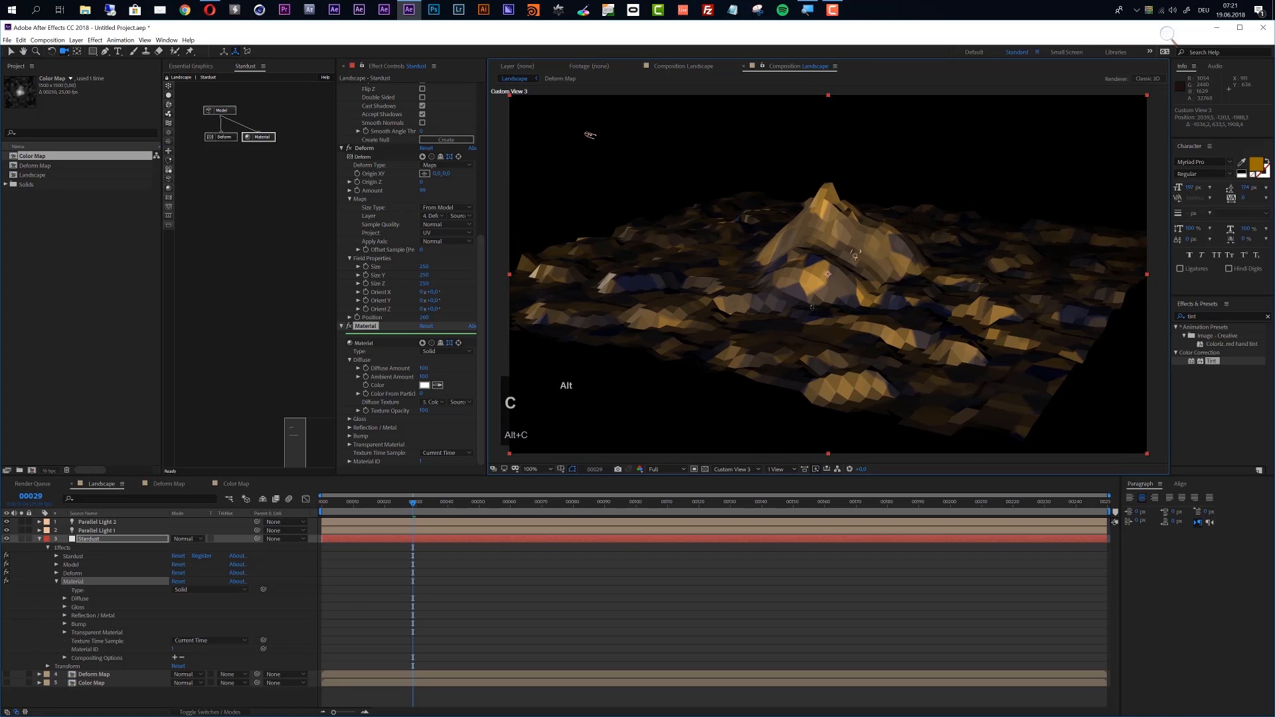
pyautogui.moveTo(882, 351); pyautogui.dragTo(1085, 244)
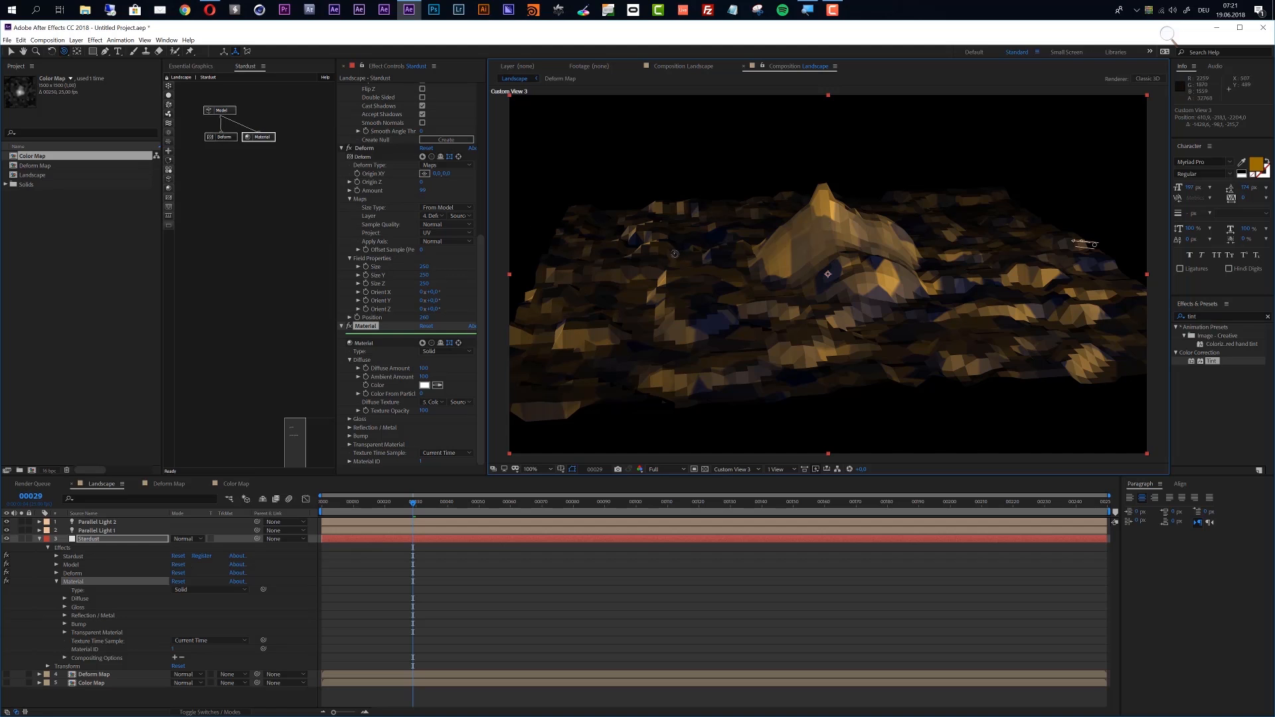
# Step: Add an Emitter node with a connected Particle node to the Stardust graph and move the playhead to frame 45
pyautogui.keyDown('alt'); pyautogui.click(168, 86); pyautogui.keyUp('alt')
pyautogui.moveTo(185, 87); pyautogui.dragTo(251, 185)
pyautogui.keyDown('alt'); pyautogui.click(169, 97); pyautogui.keyUp('alt')
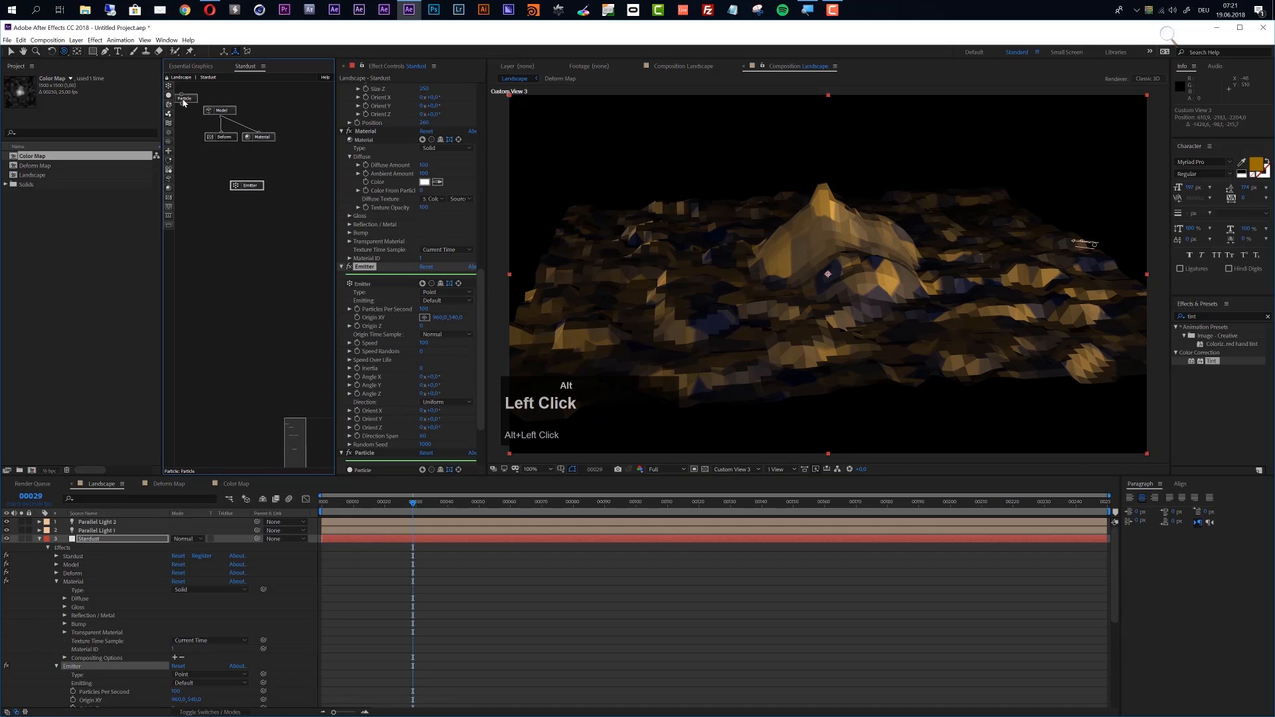
pyautogui.moveTo(186, 100); pyautogui.dragTo(247, 203)
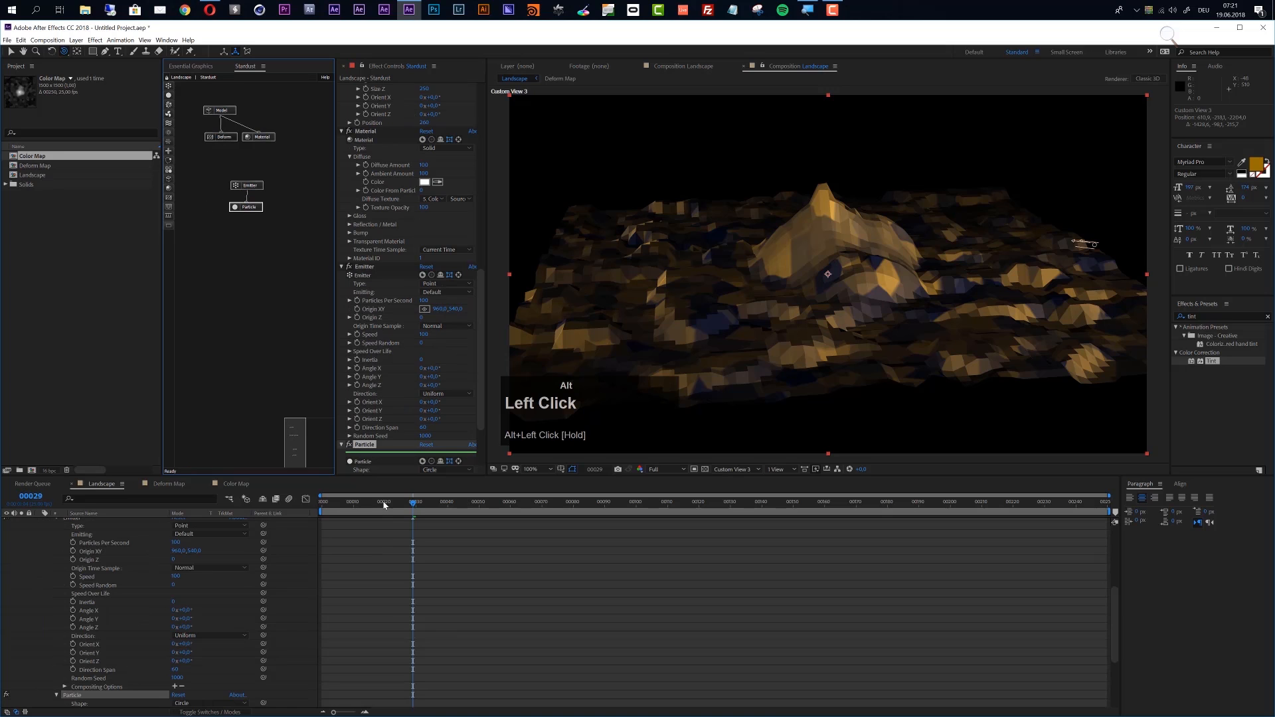
pyautogui.moveTo(391, 503); pyautogui.dragTo(463, 503)
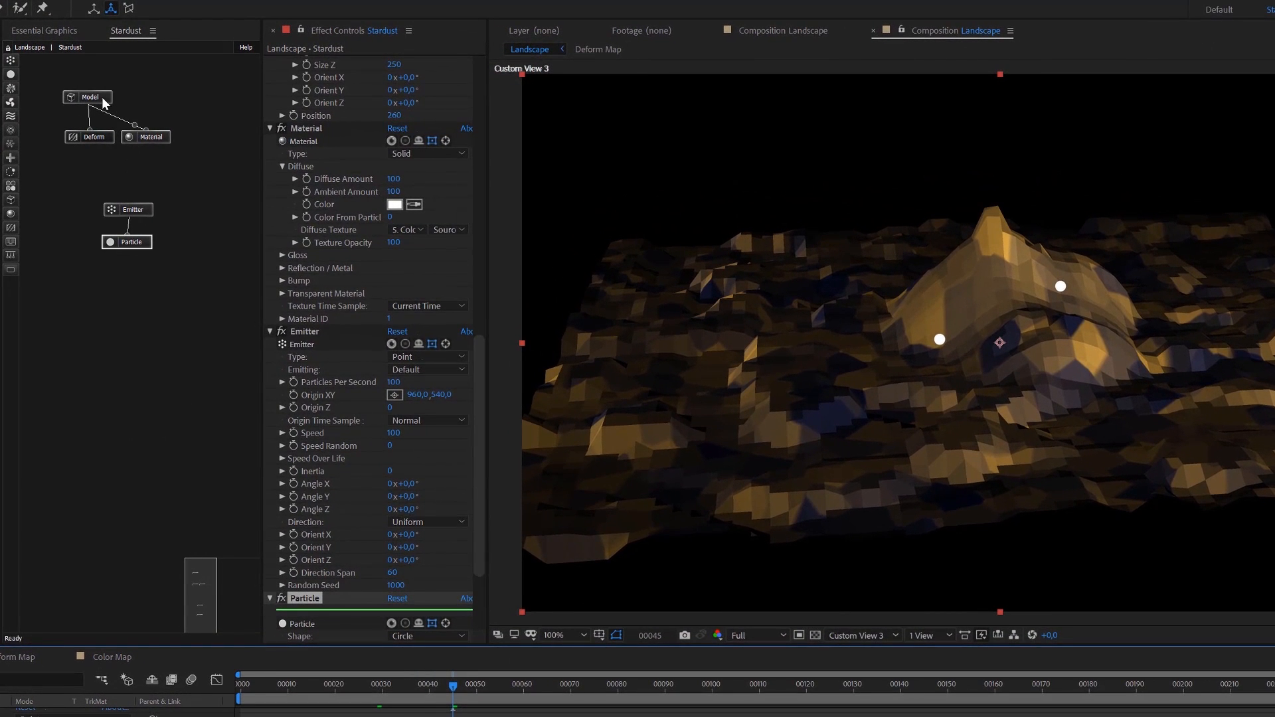
# Step: Test the Model node's on/off and isolation switches, restore its visibility, and center the node in the Stardust graph
pyautogui.keyDown('alt'); pyautogui.click(103, 98); pyautogui.keyUp('alt')
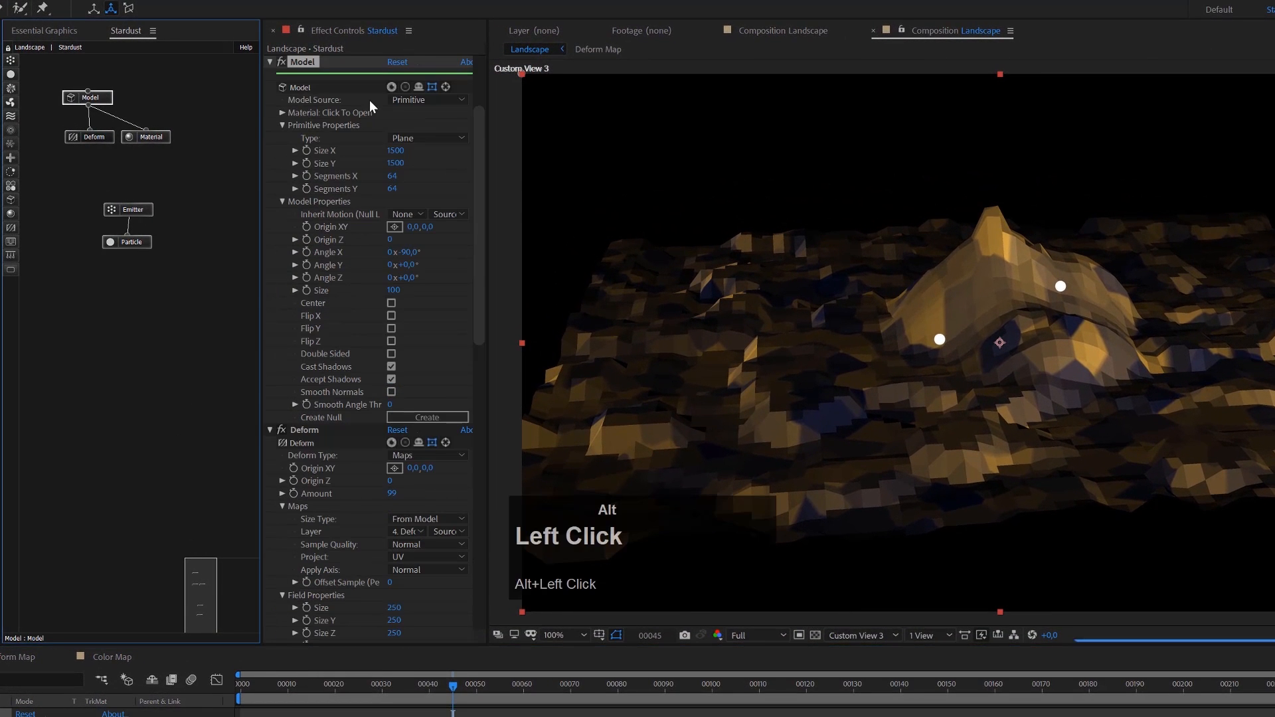
pyautogui.keyDown('alt'); pyautogui.click(390, 88); pyautogui.keyUp('alt')
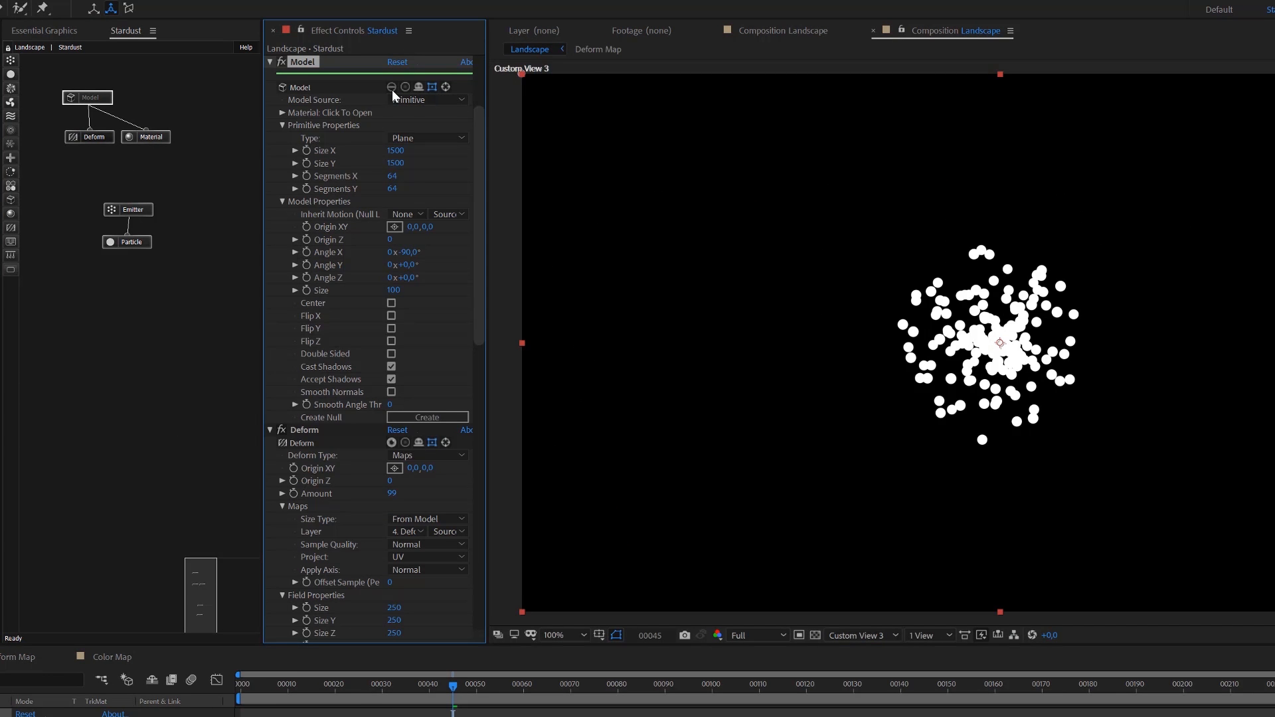
pyautogui.keyDown('alt'); pyautogui.click(392, 89); pyautogui.keyUp('alt')
pyautogui.keyDown('alt'); pyautogui.click(392, 89); pyautogui.keyUp('alt')
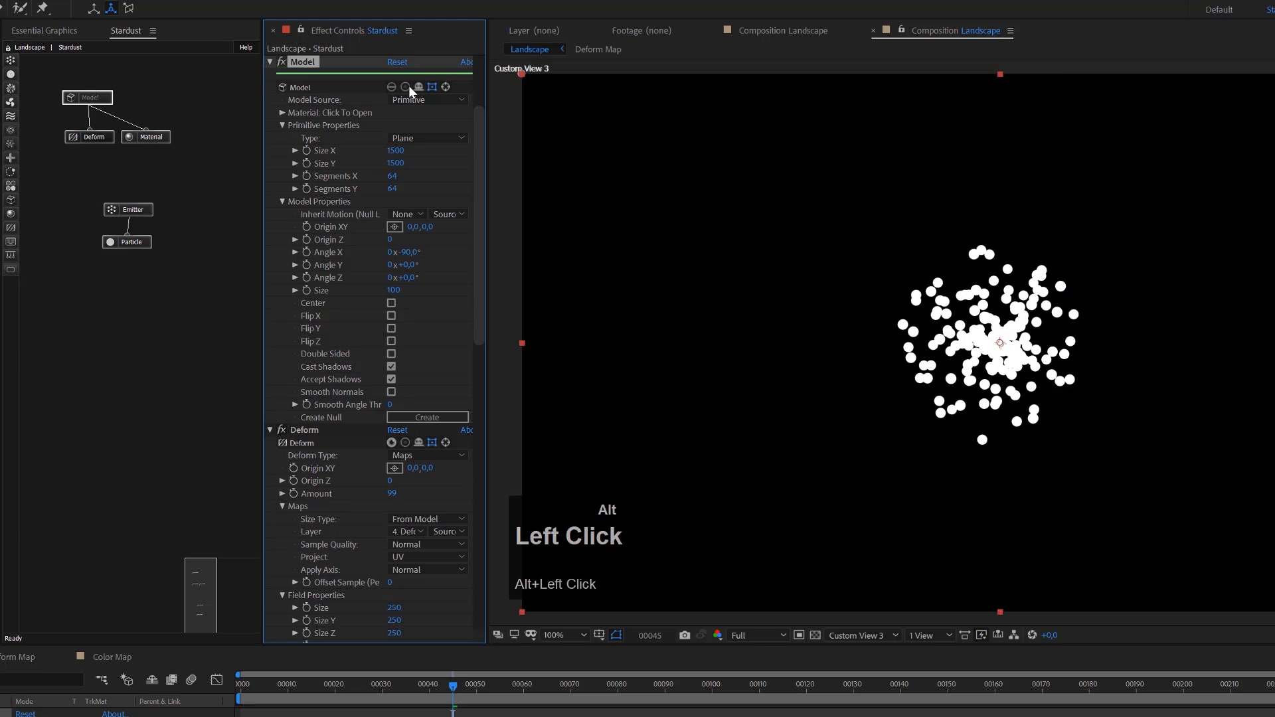
pyautogui.keyDown('alt'); pyautogui.click(405, 87); pyautogui.keyUp('alt')
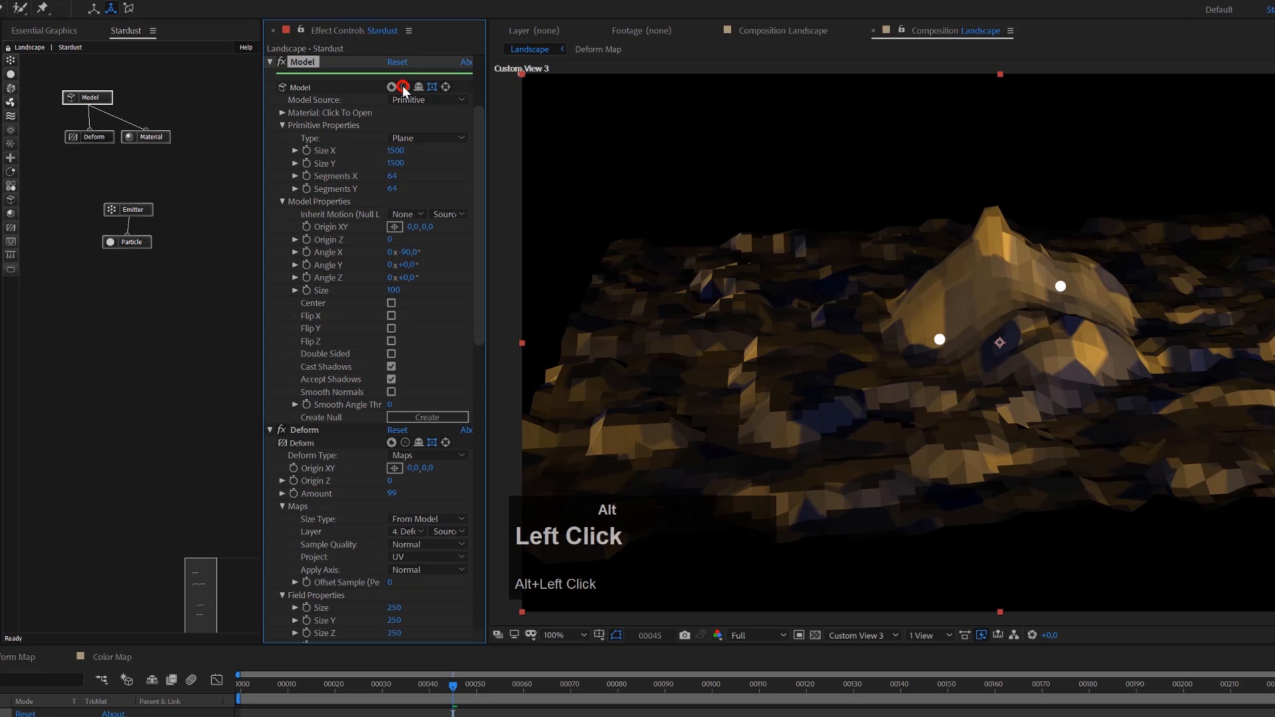
pyautogui.keyDown('alt'); pyautogui.click(404, 87); pyautogui.keyUp('alt')
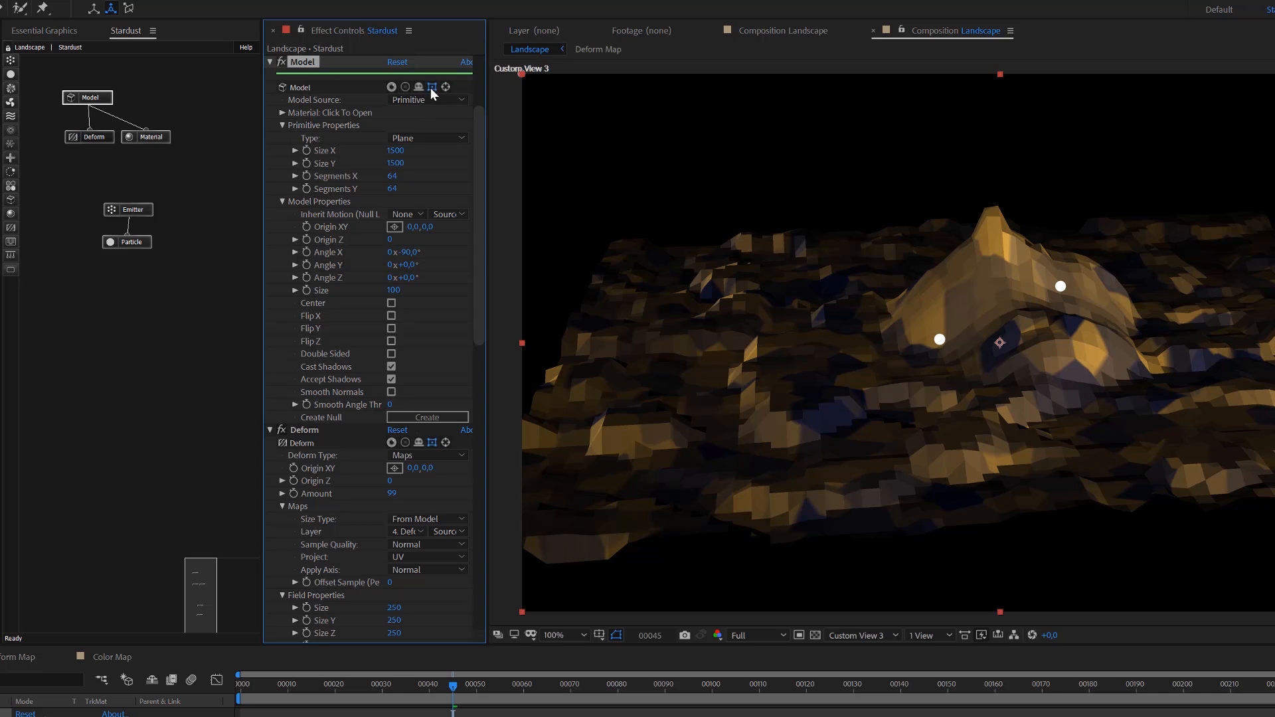
pyautogui.click(447, 87)
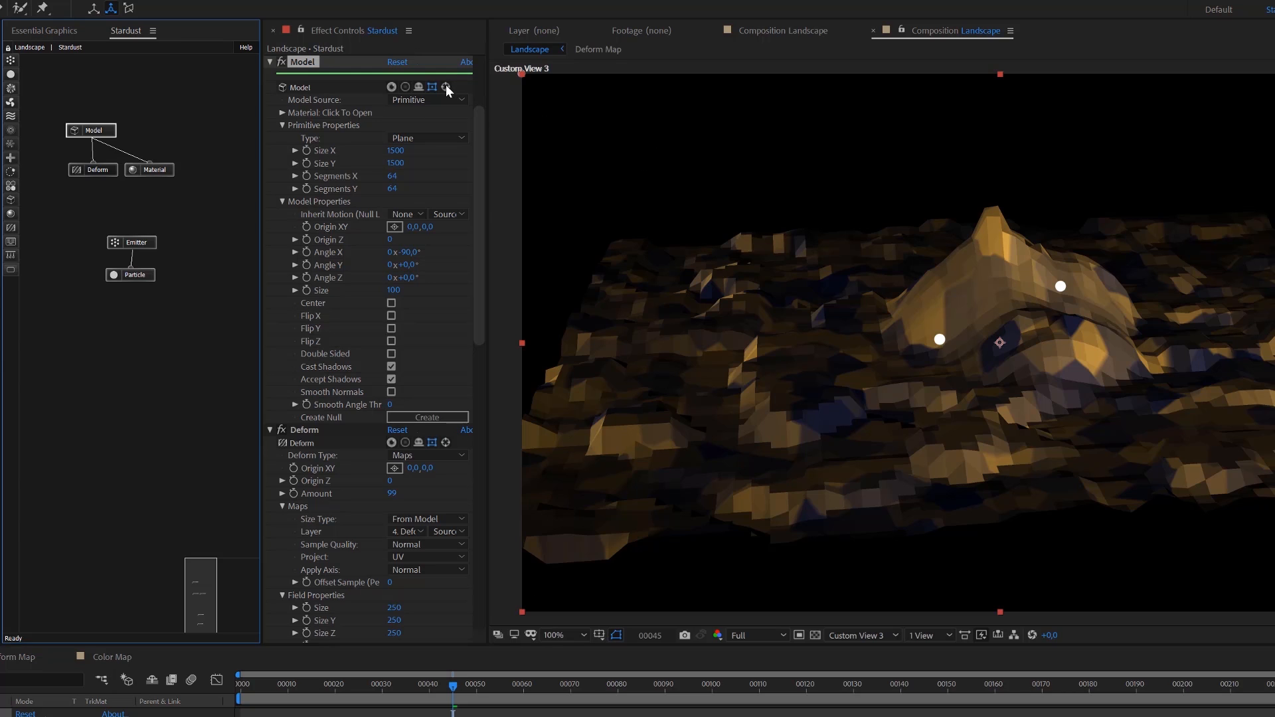
pyautogui.keyDown('alt'); pyautogui.click(447, 87); pyautogui.keyUp('alt')
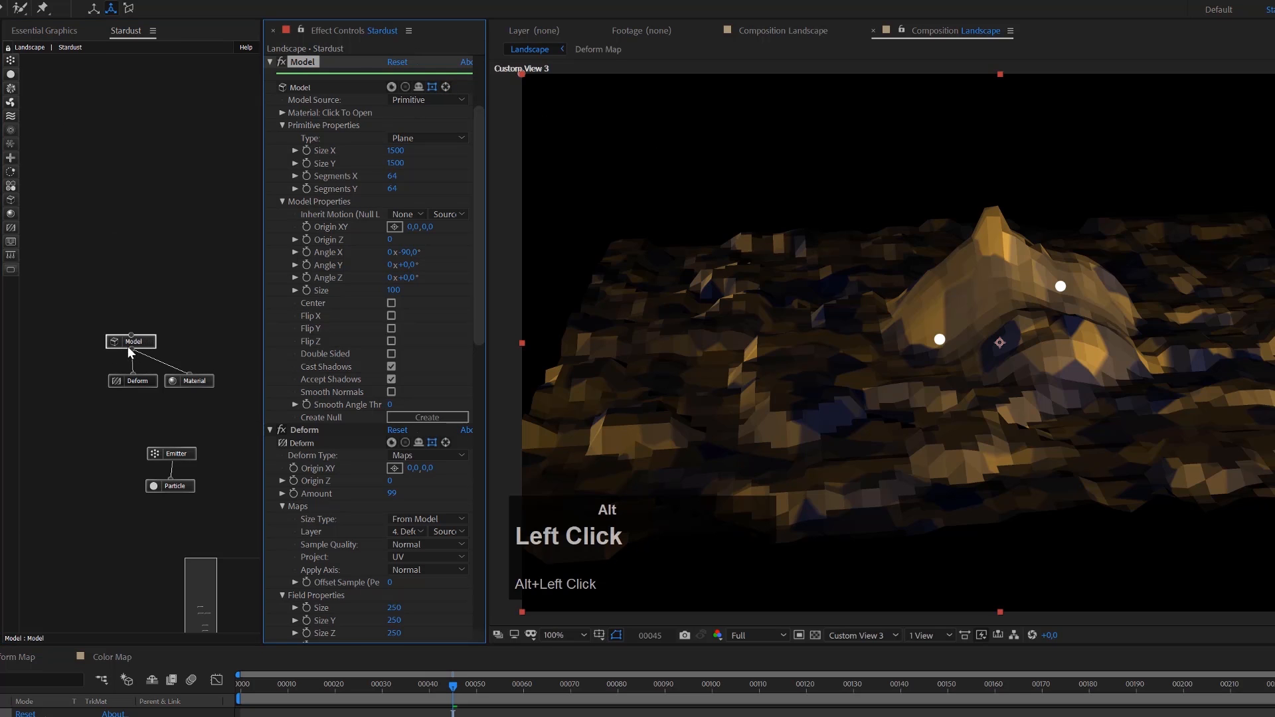
# Step: Switch off the Model node and set the Emitter node's type to Grid
pyautogui.keyDown('alt'); pyautogui.click(391, 87); pyautogui.keyUp('alt')
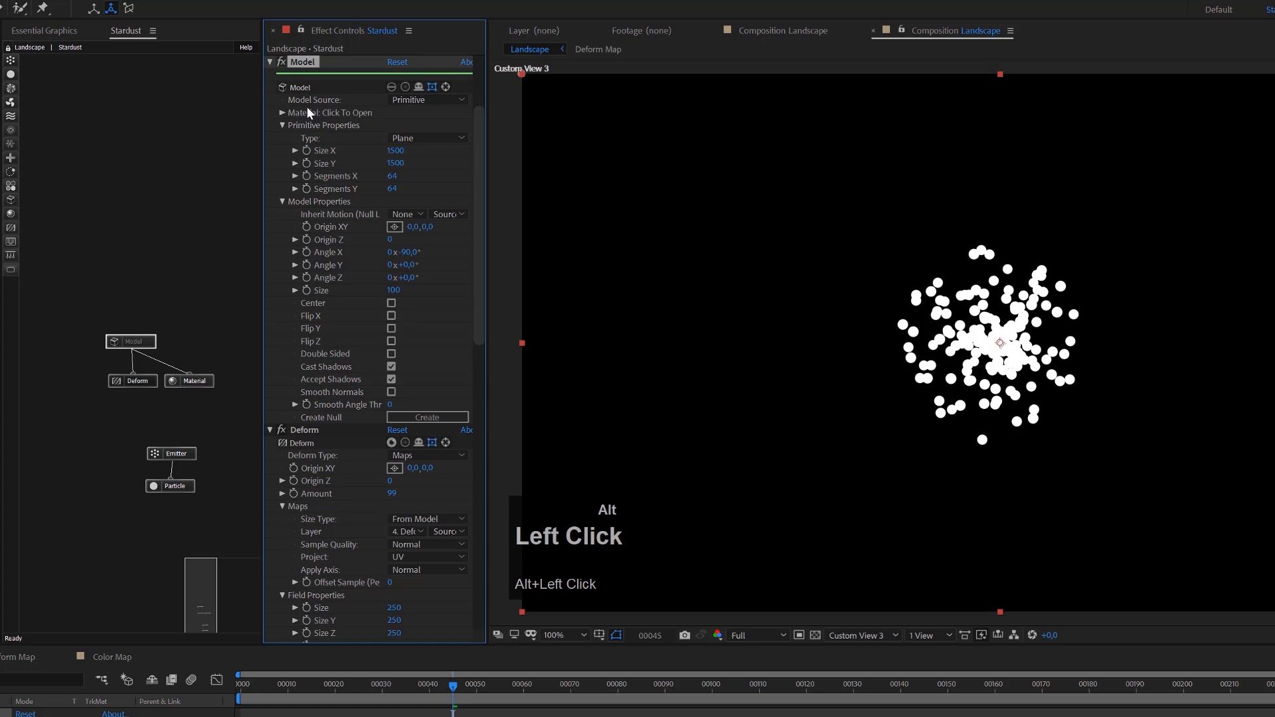
pyautogui.click(174, 454)
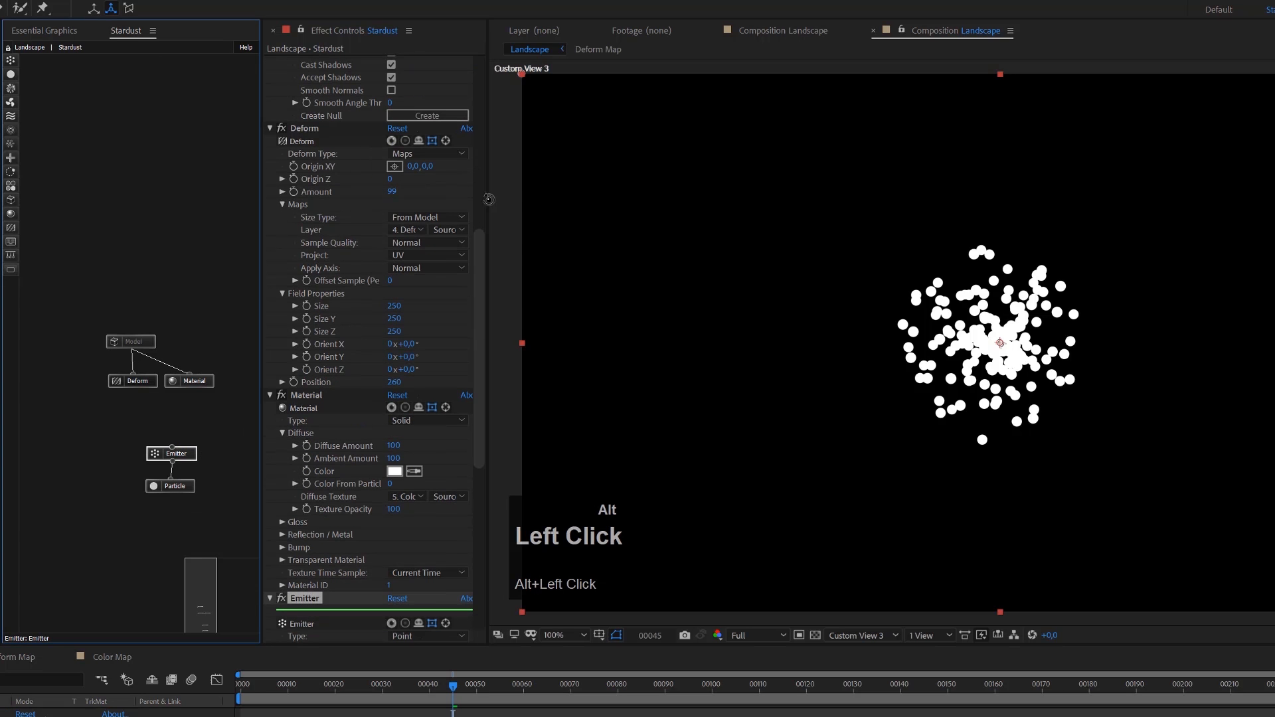
pyautogui.click(441, 609)
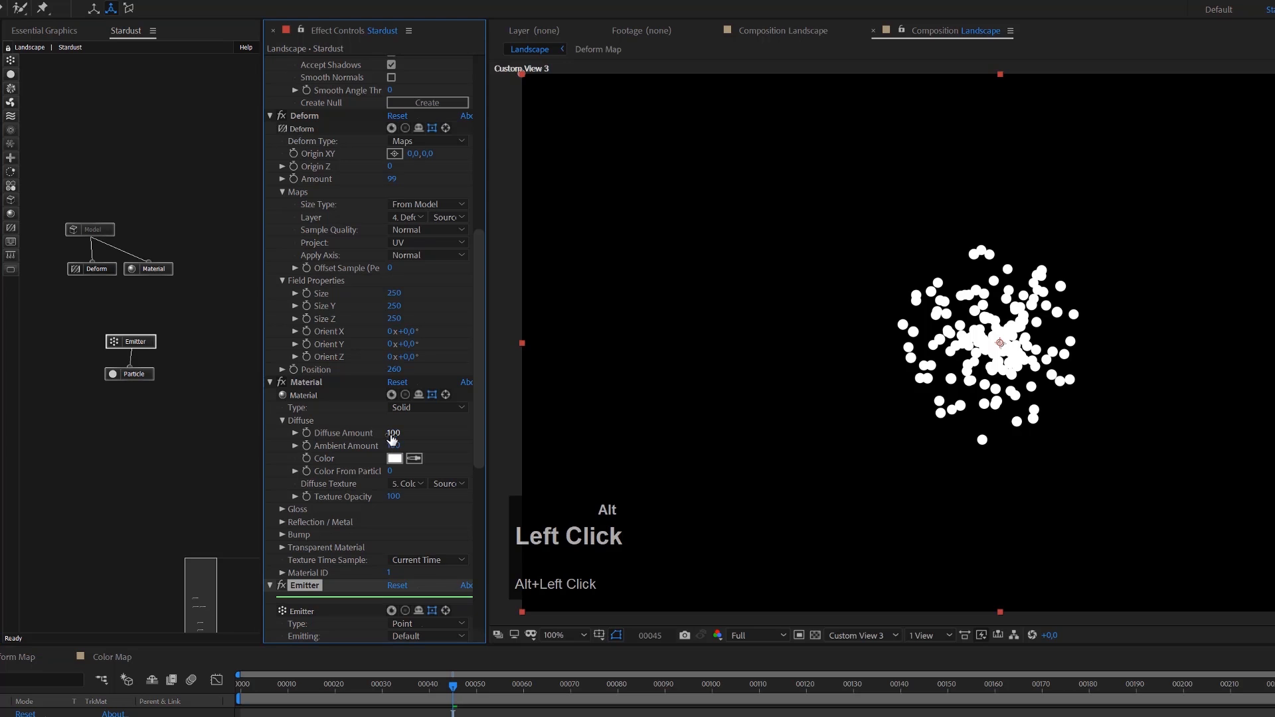
pyautogui.scroll(-4, 374, 475)
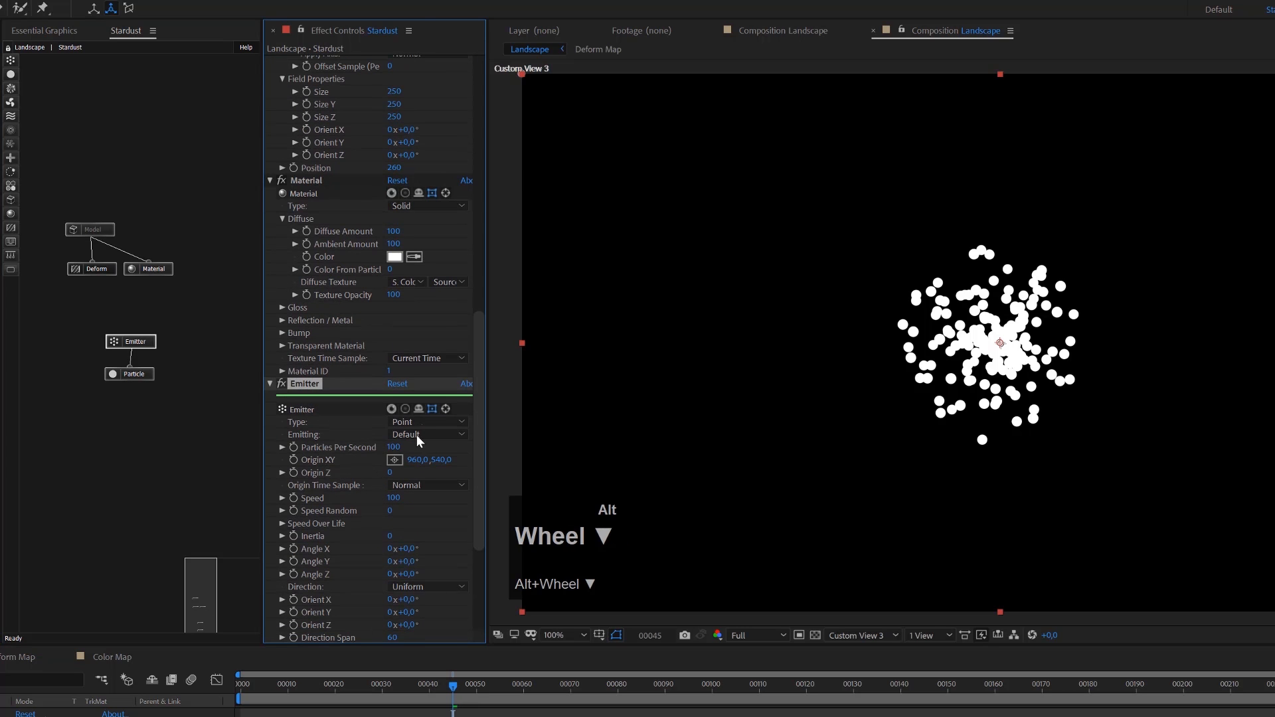
pyautogui.click(421, 425)
pyautogui.click(418, 513)
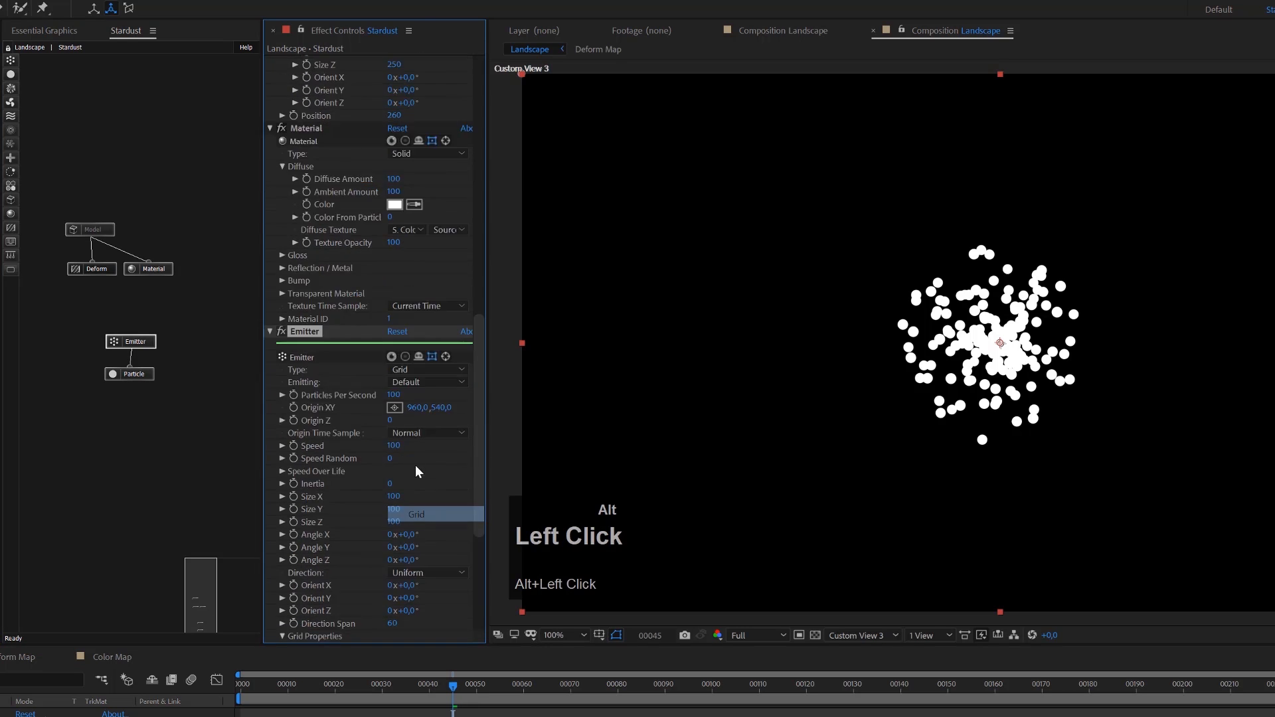
# Step: Set the grid emitter's Emitting mode to Once and its Speed to 0
pyautogui.click(412, 384)
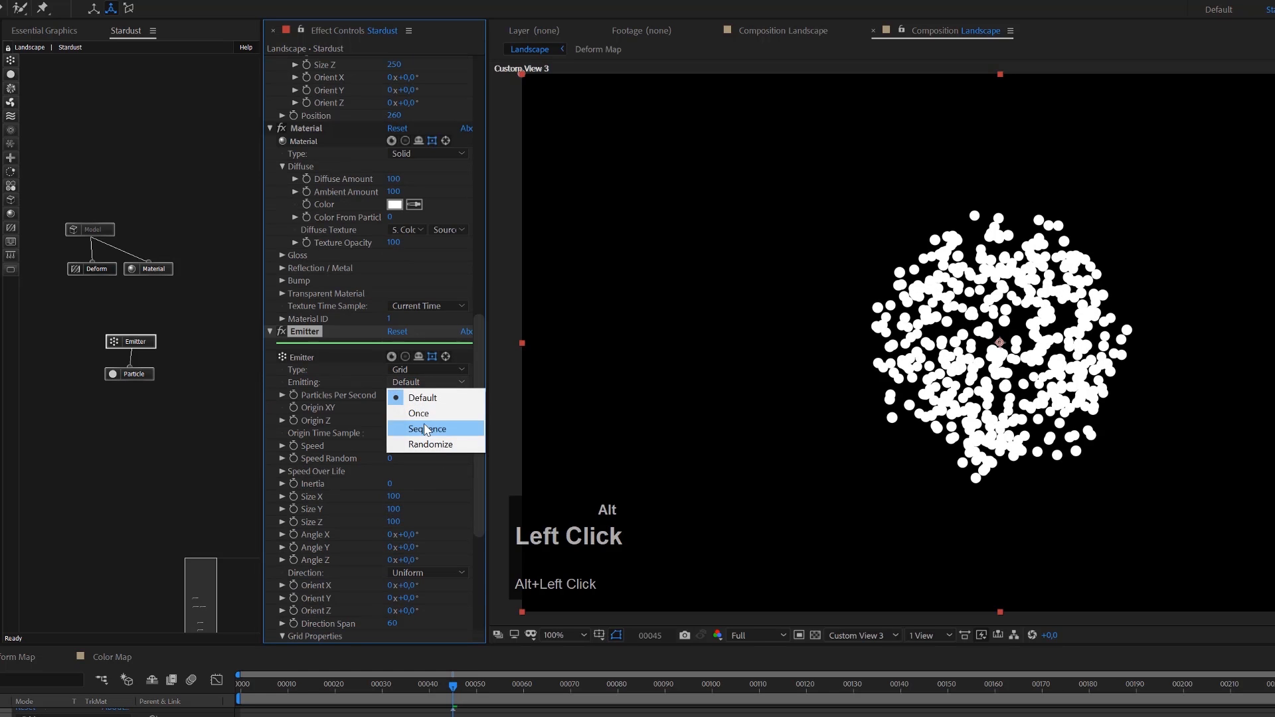
pyautogui.click(425, 414)
pyautogui.click(396, 446)
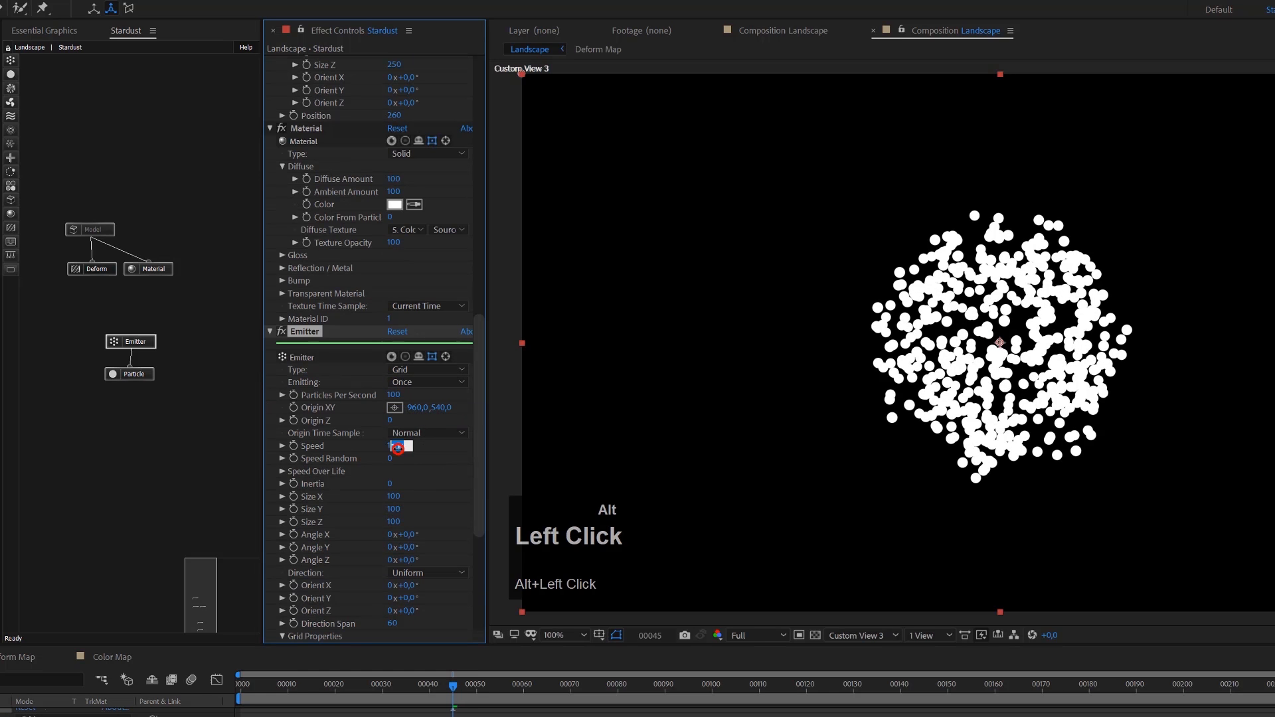
pyautogui.write('0')
pyautogui.press('Return')
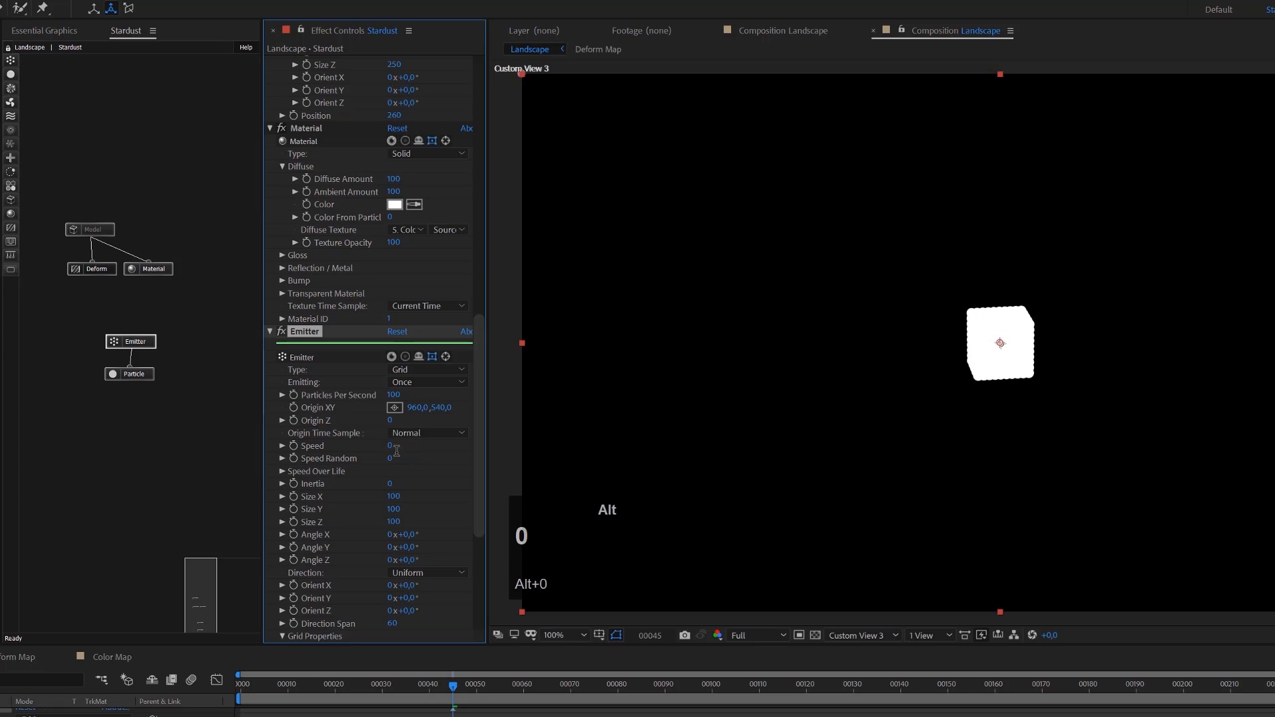
# Step: Resize the grid emitter to 1500 in X, 1 in Y and 1500 in Z
pyautogui.click(396, 496)
pyautogui.write('1500')
pyautogui.press('Tab')
pyautogui.write('1')
pyautogui.press('Tab')
pyautogui.write('150')
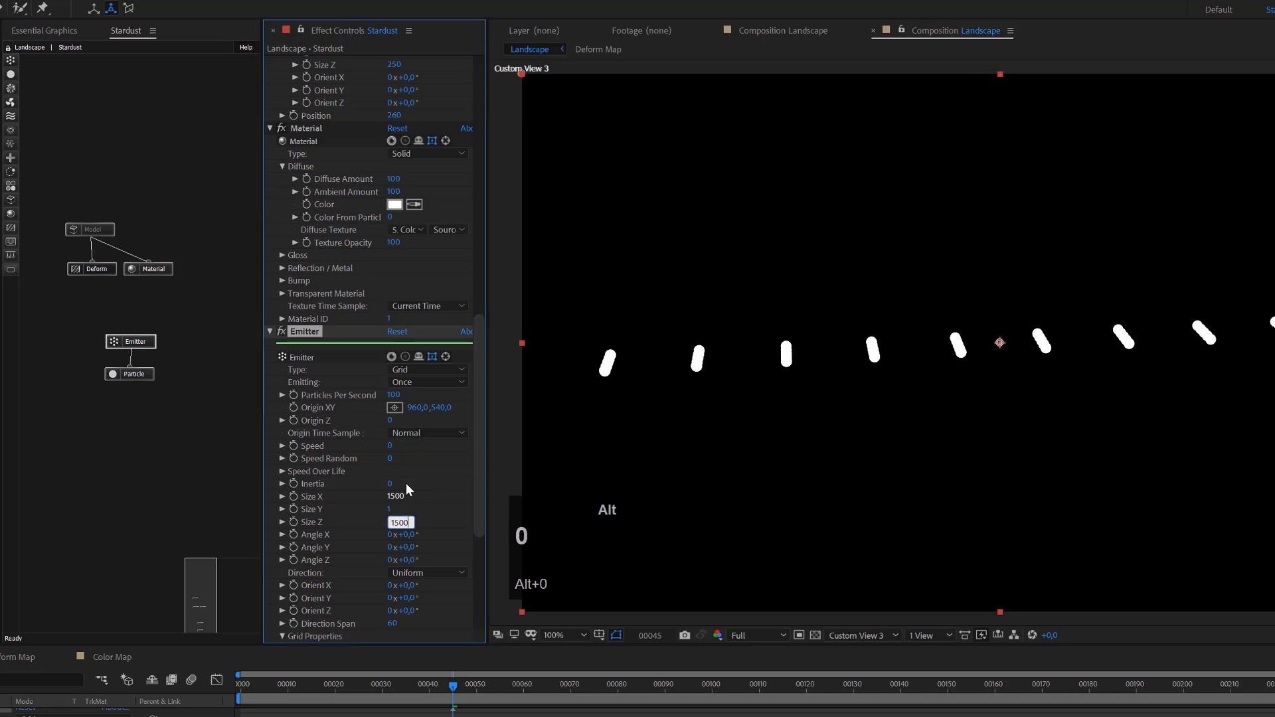
pyautogui.click(421, 464)
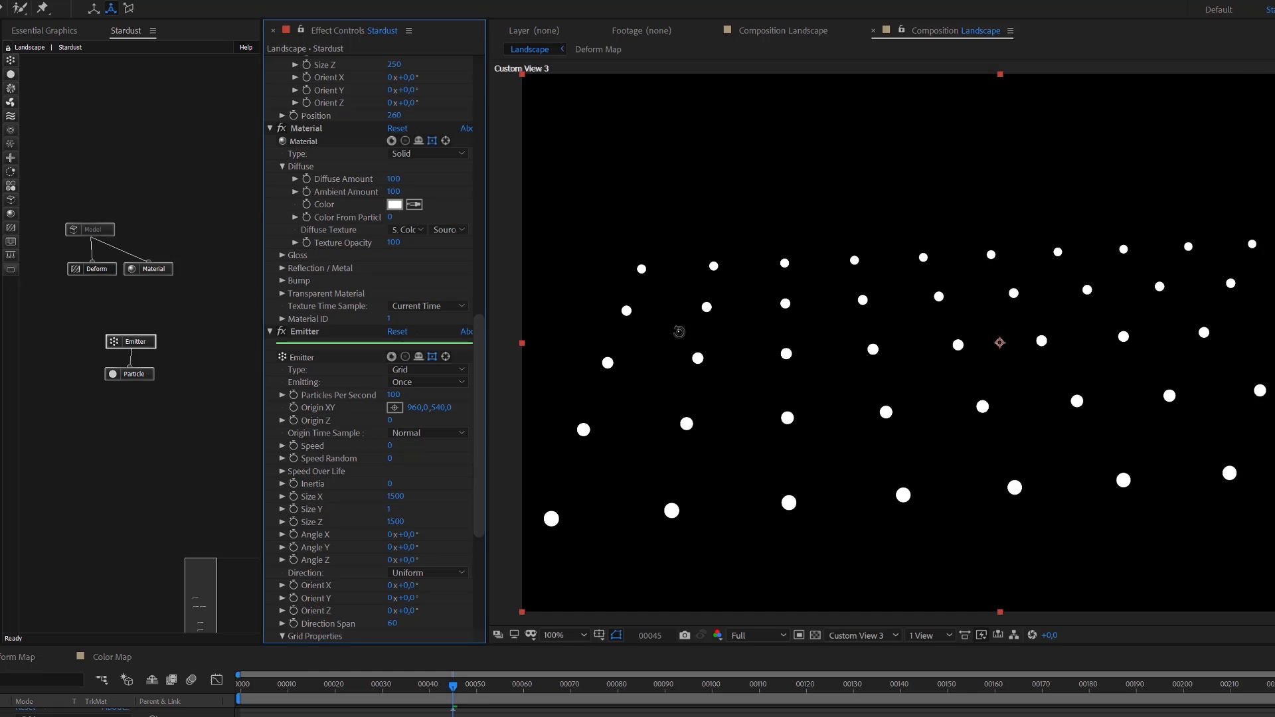
# Step: Set the emitter's Grid X to 20, Grid Y to 1 and Grid Z to 20
pyautogui.scroll(-2, 443, 514)
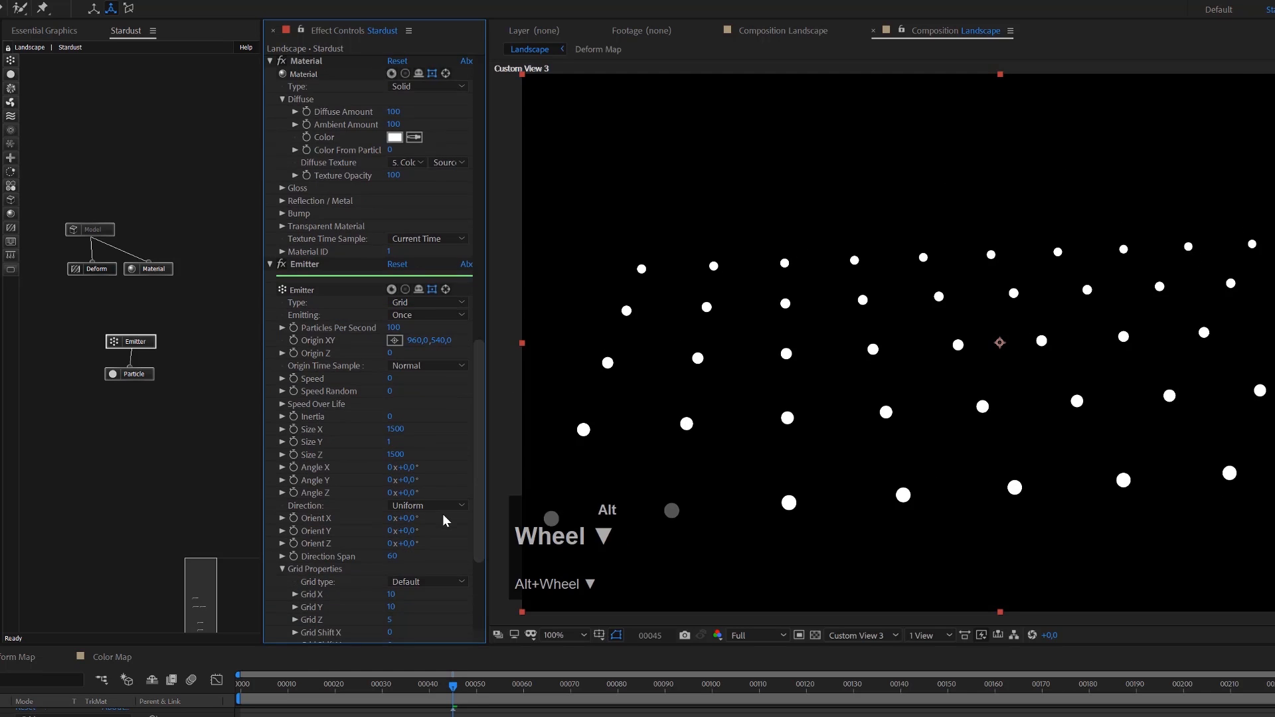
pyautogui.scroll(-1, 444, 521)
pyautogui.scroll(-1, 444, 521)
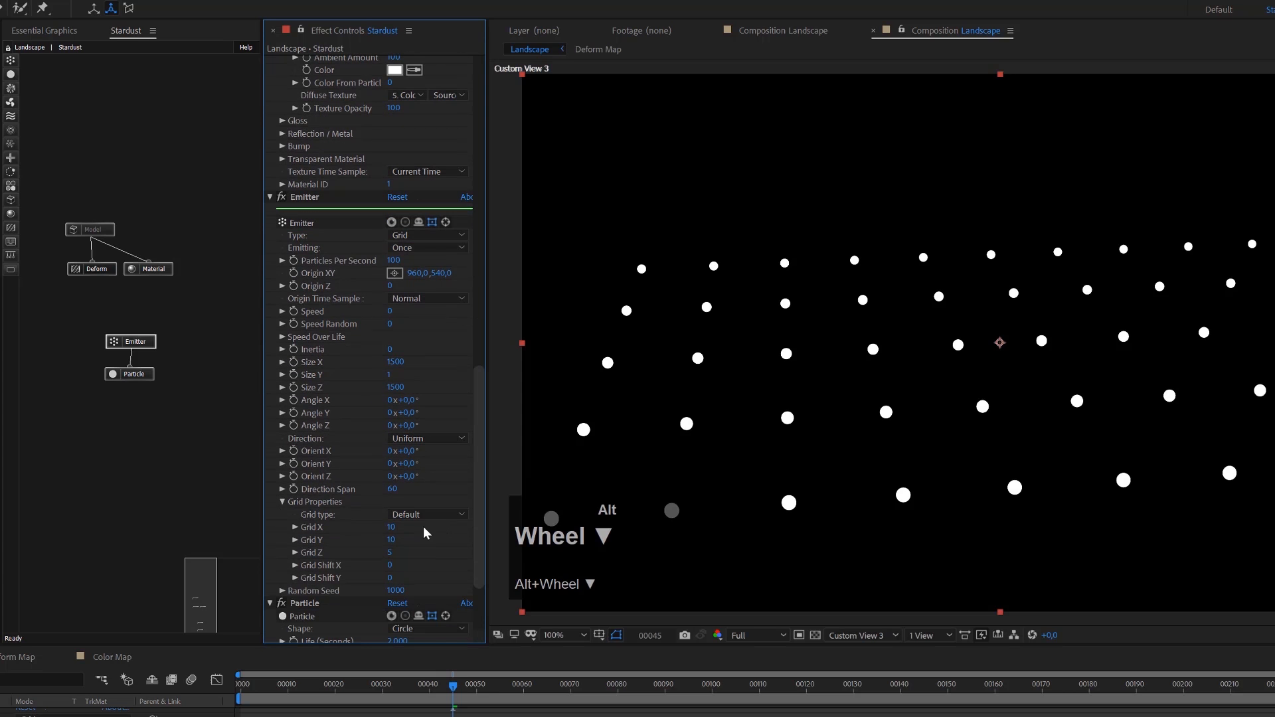
pyautogui.click(394, 528)
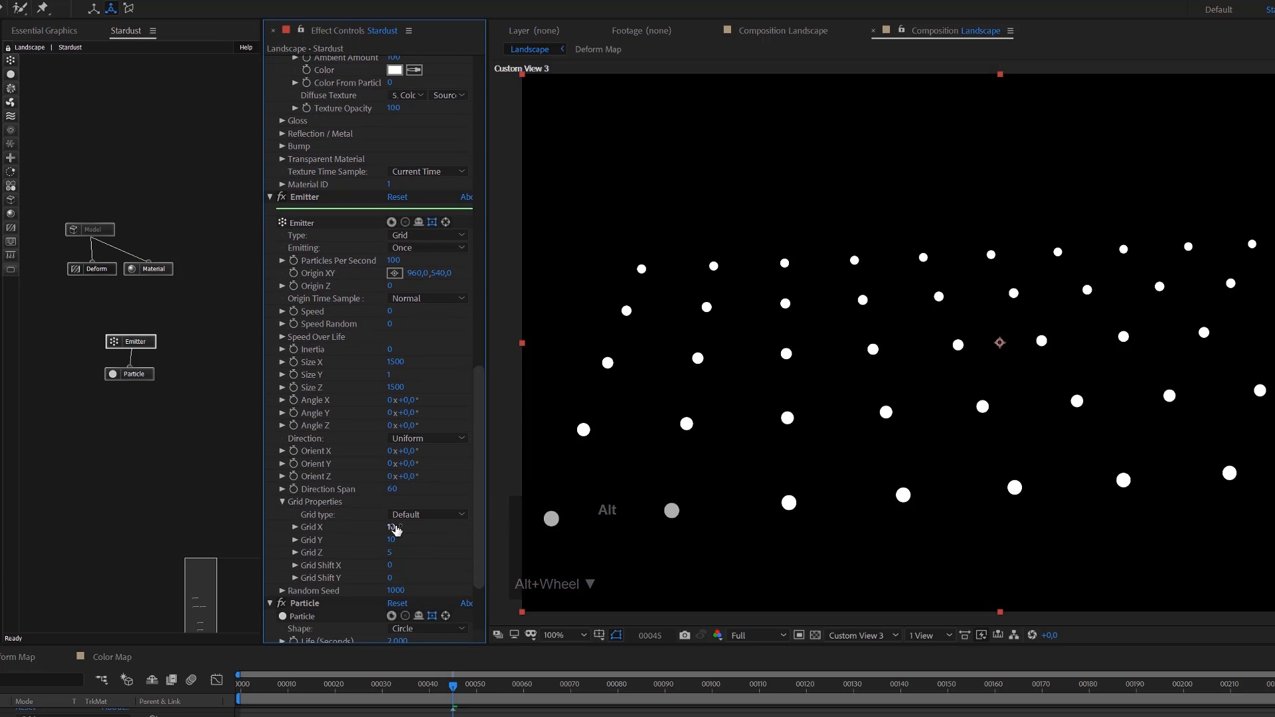
pyautogui.write('20')
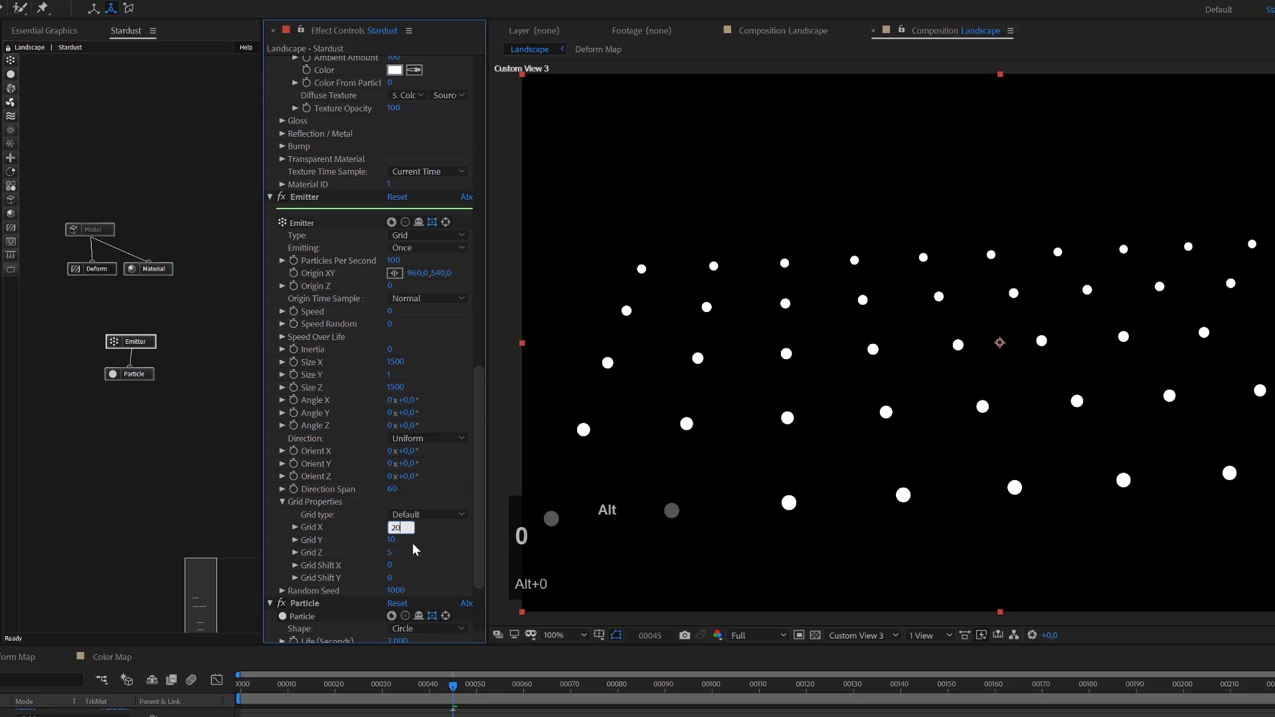
pyautogui.press('Tab')
pyautogui.write('1')
pyautogui.press('Tab')
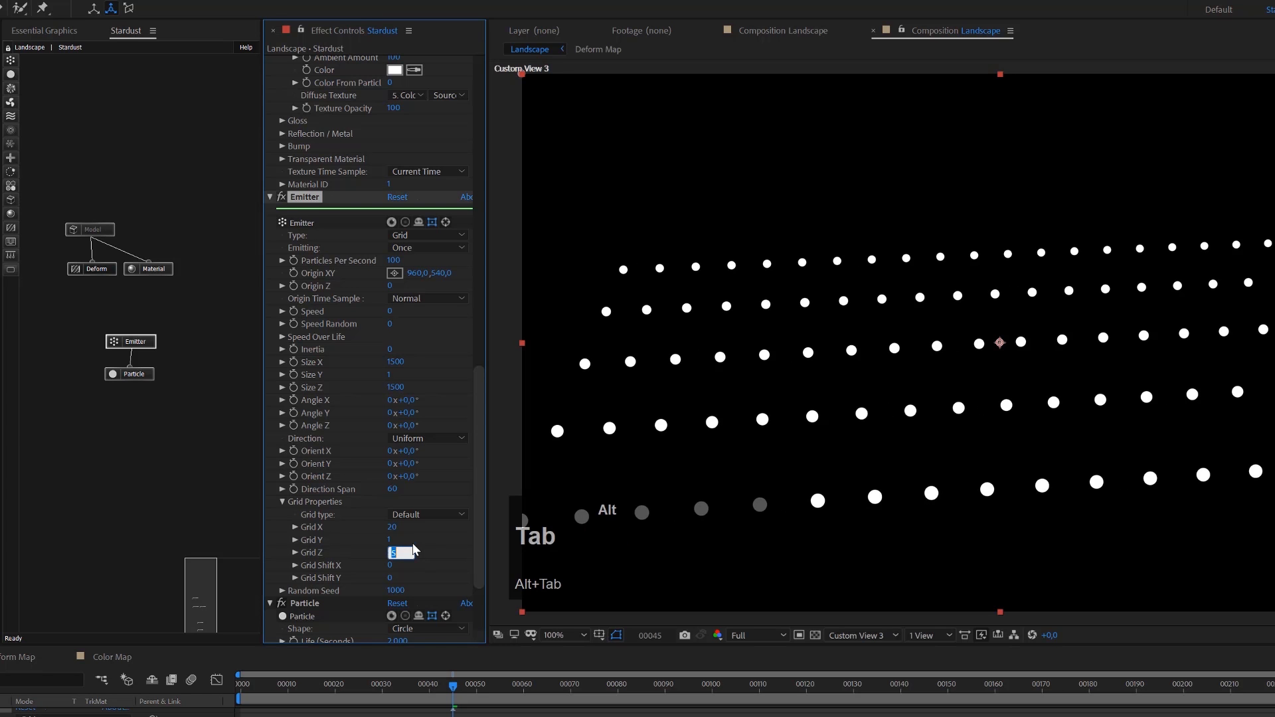
pyautogui.write('20')
pyautogui.press('Return')
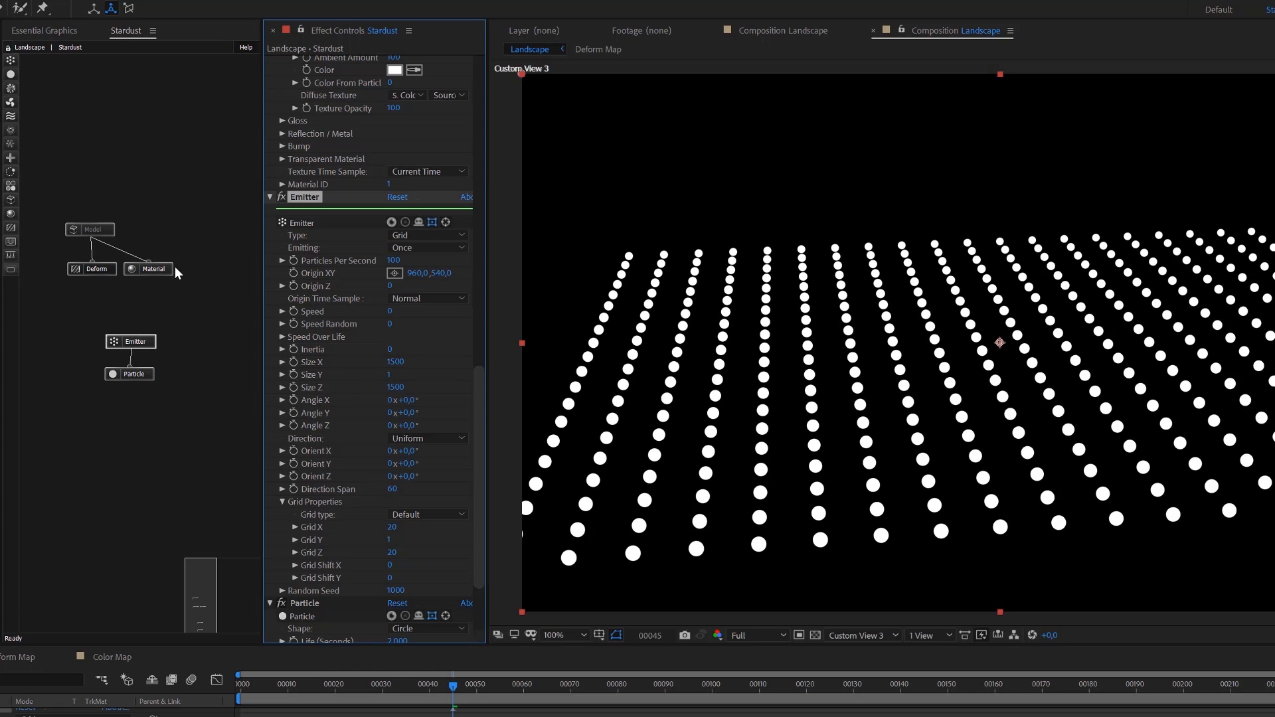
# Step: Switch the Model node back on and attach a Field node below the Particle node
pyautogui.keyDown('alt'); pyautogui.click(93, 227); pyautogui.keyUp('alt')
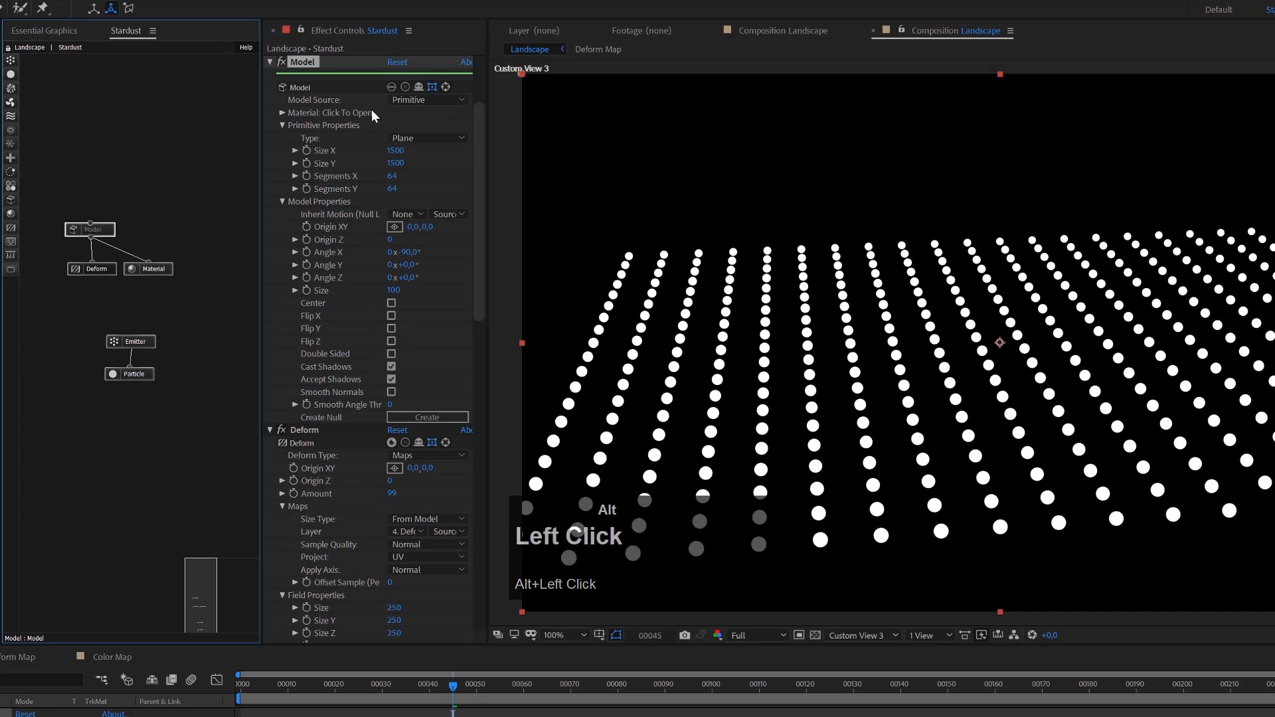
pyautogui.click(392, 87)
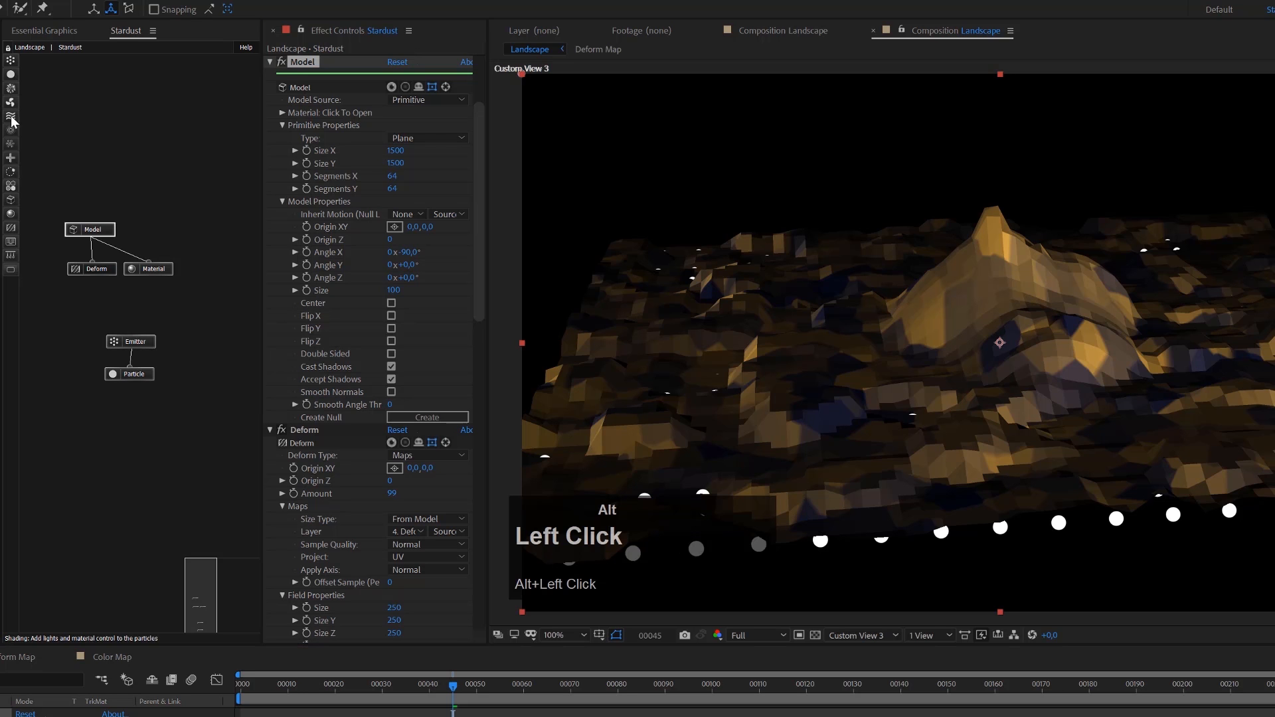
pyautogui.moveTo(11, 131); pyautogui.dragTo(136, 417)
# Step: Set the Field type to Maps, choose the Deform Map layer as its source and set the map type to Layer
pyautogui.scroll(-3, 402, 542)
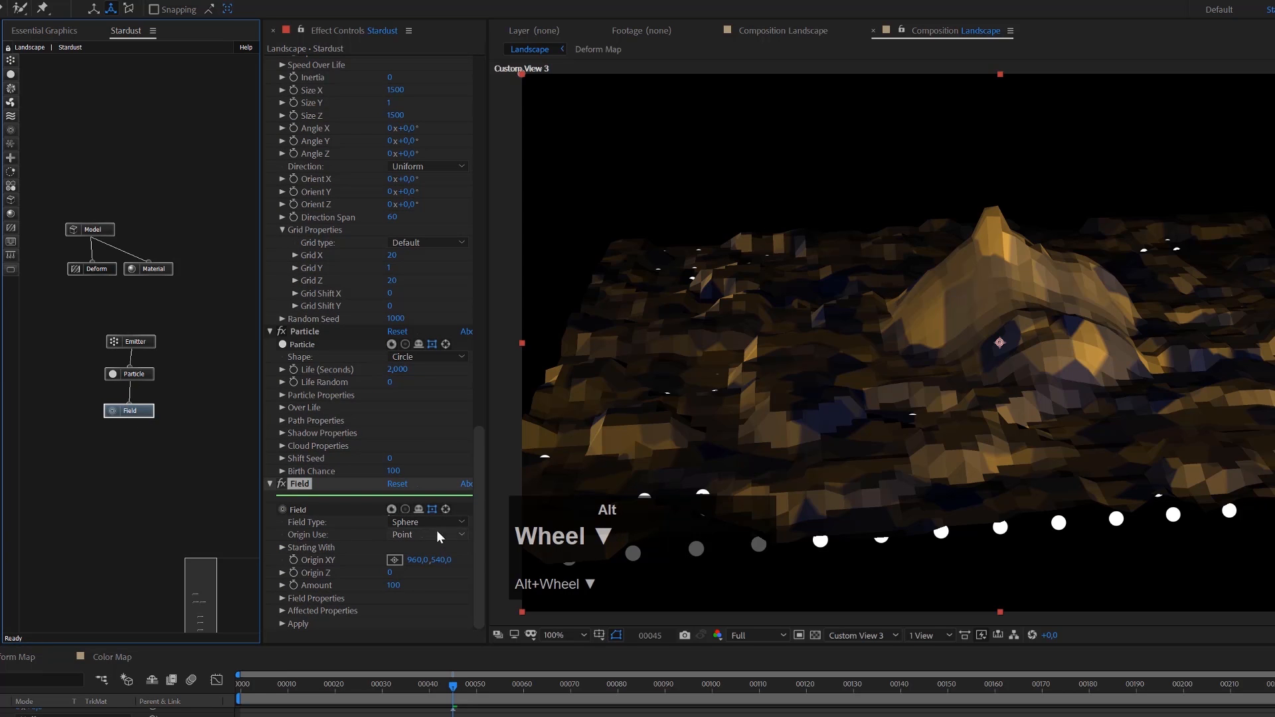
pyautogui.keyDown('alt'); pyautogui.click(435, 525); pyautogui.keyUp('alt')
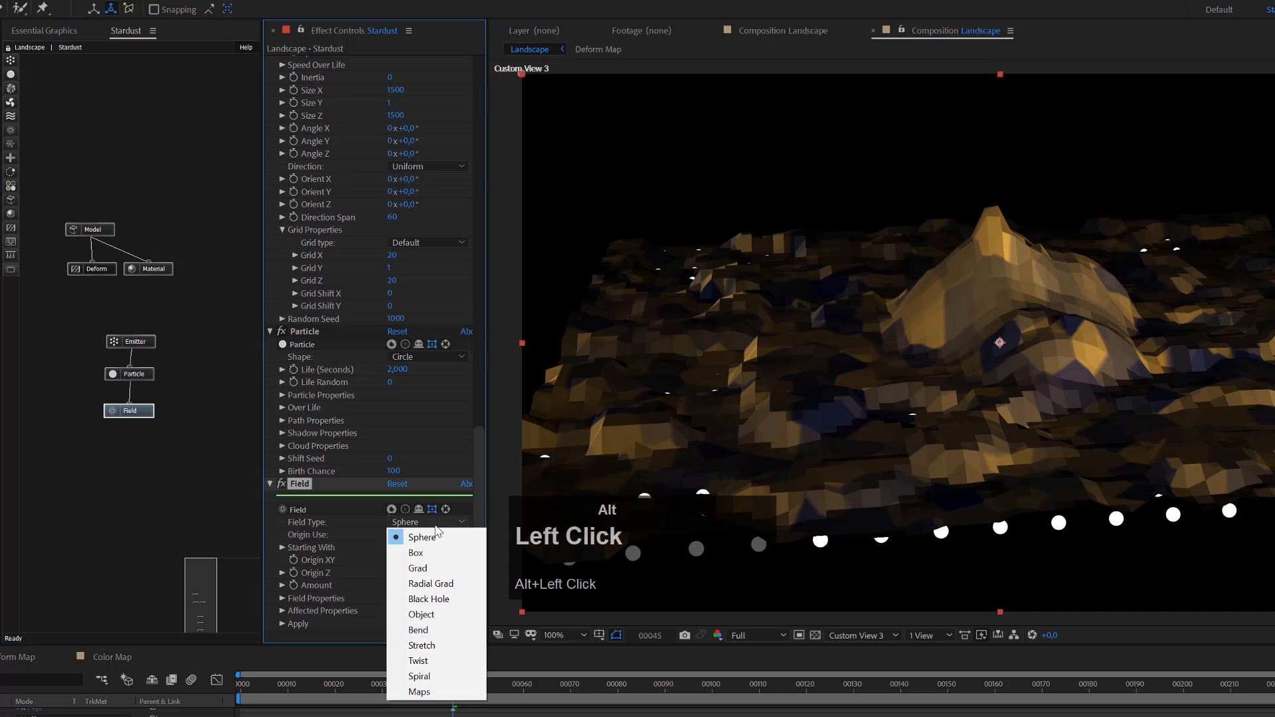
pyautogui.click(420, 692)
pyautogui.scroll(-2, 372, 585)
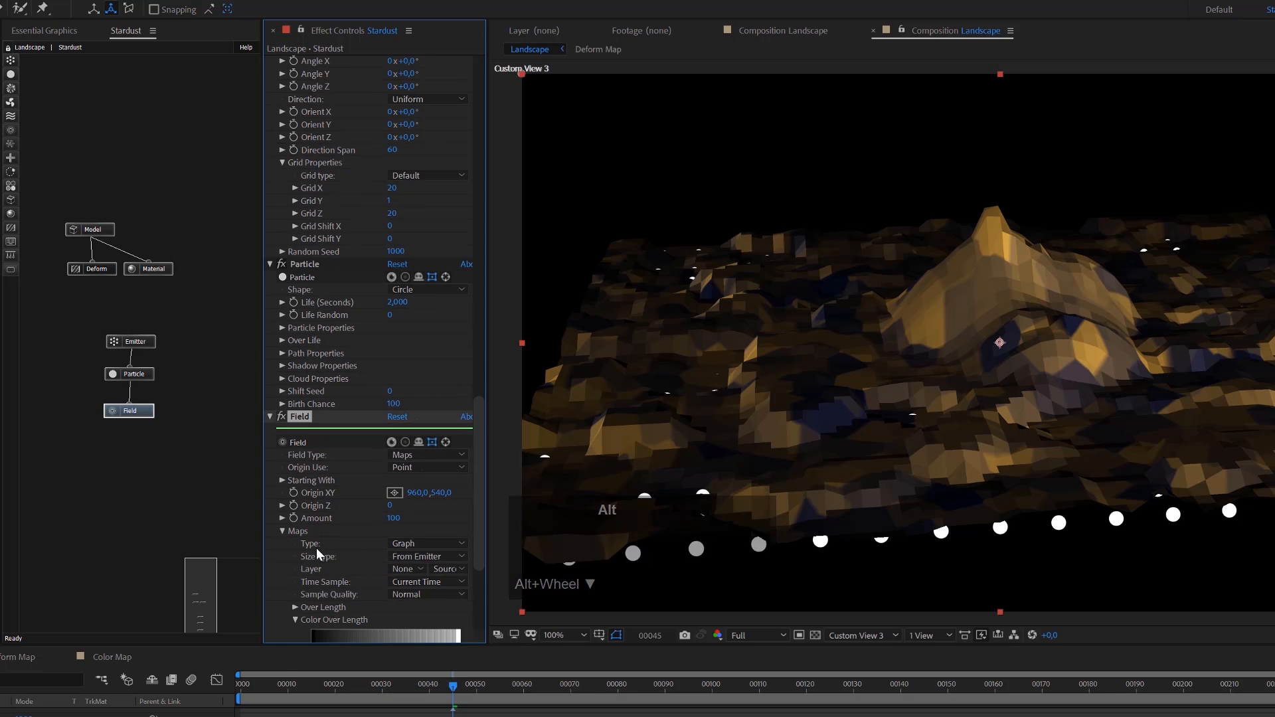
pyautogui.keyDown('alt'); pyautogui.click(395, 568); pyautogui.keyUp('alt')
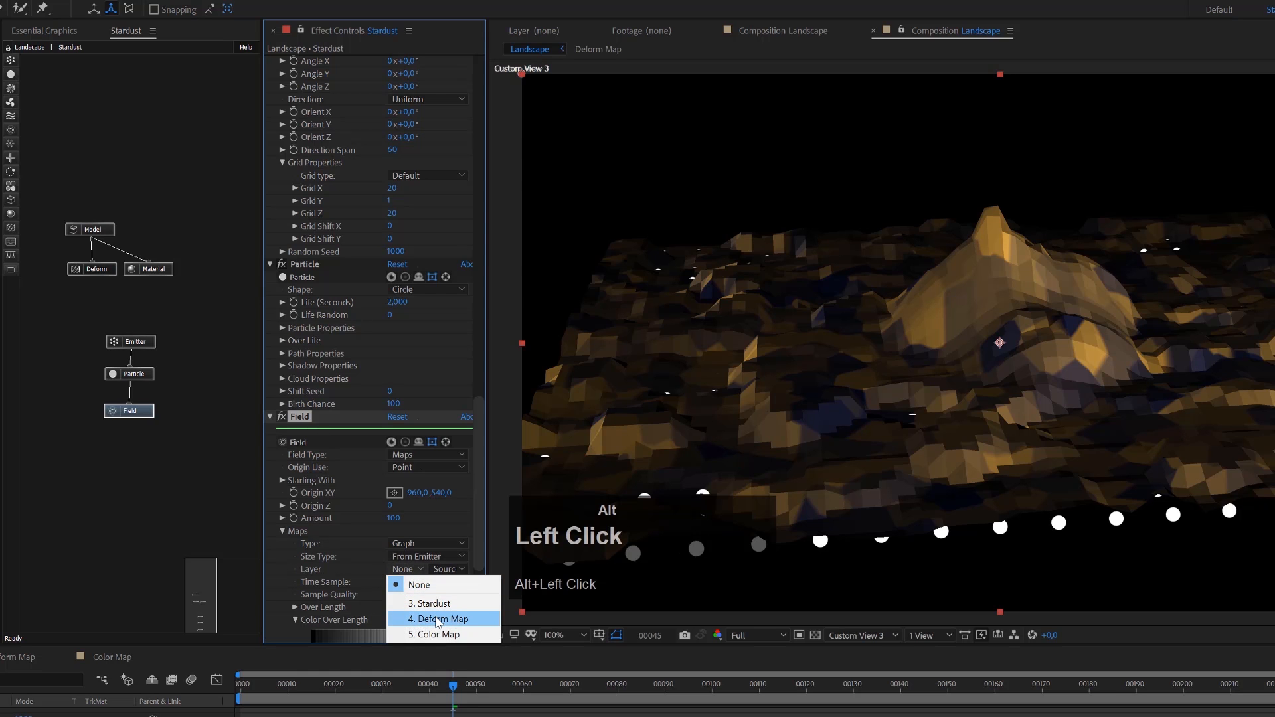
pyautogui.click(431, 619)
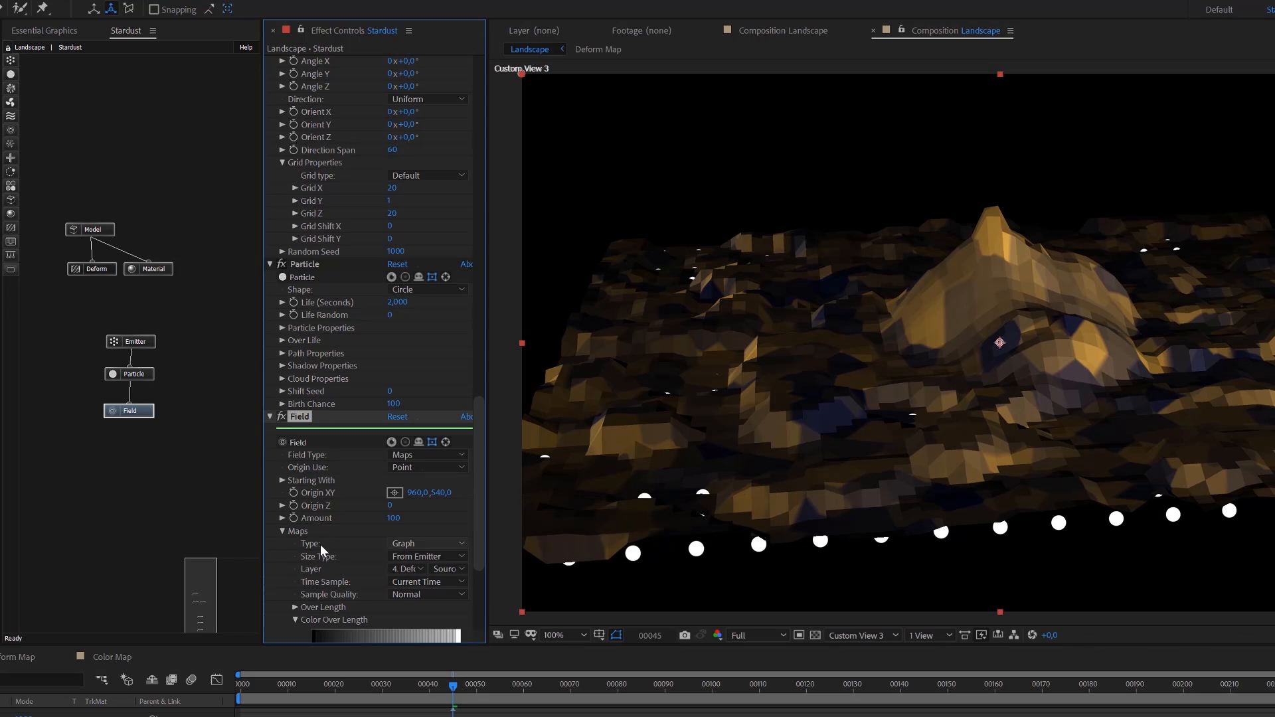
pyautogui.keyDown('alt'); pyautogui.click(421, 545); pyautogui.keyUp('alt')
pyautogui.click(420, 589)
# Step: Make the Field map affect Position, projected on XZ and applied along the Y axis
pyautogui.scroll(-5, 352, 520)
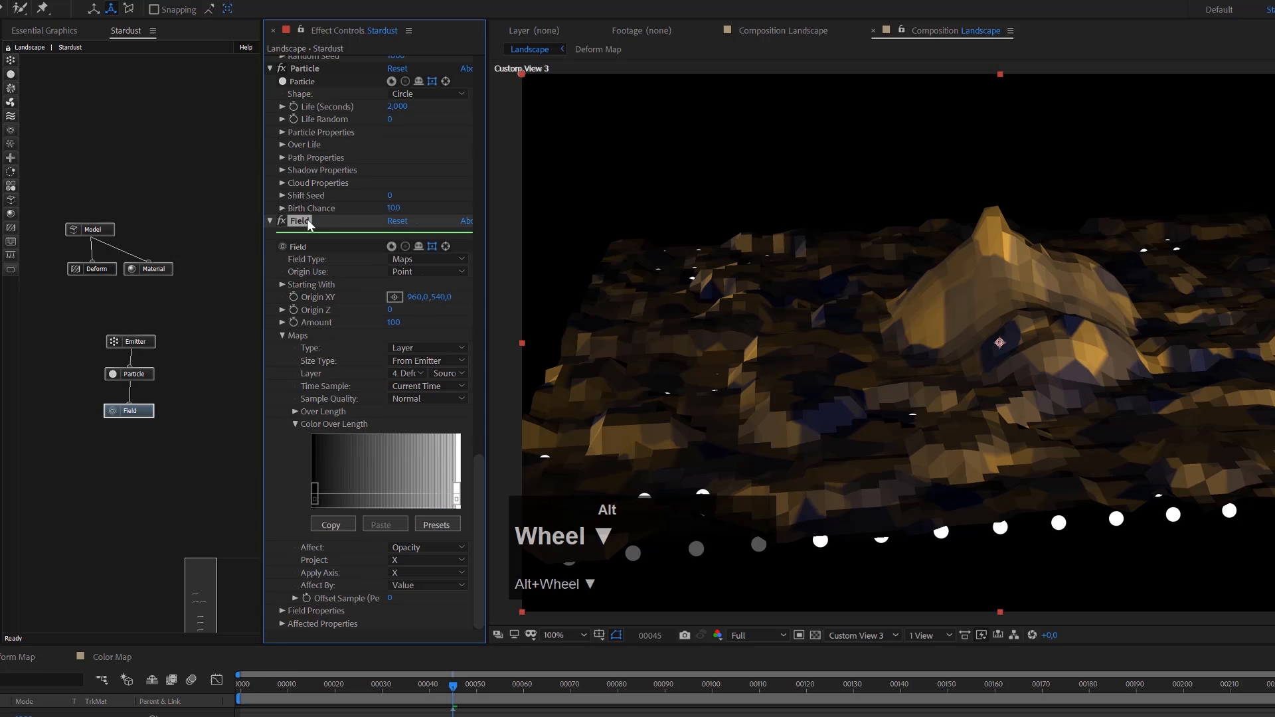
pyautogui.click(409, 549)
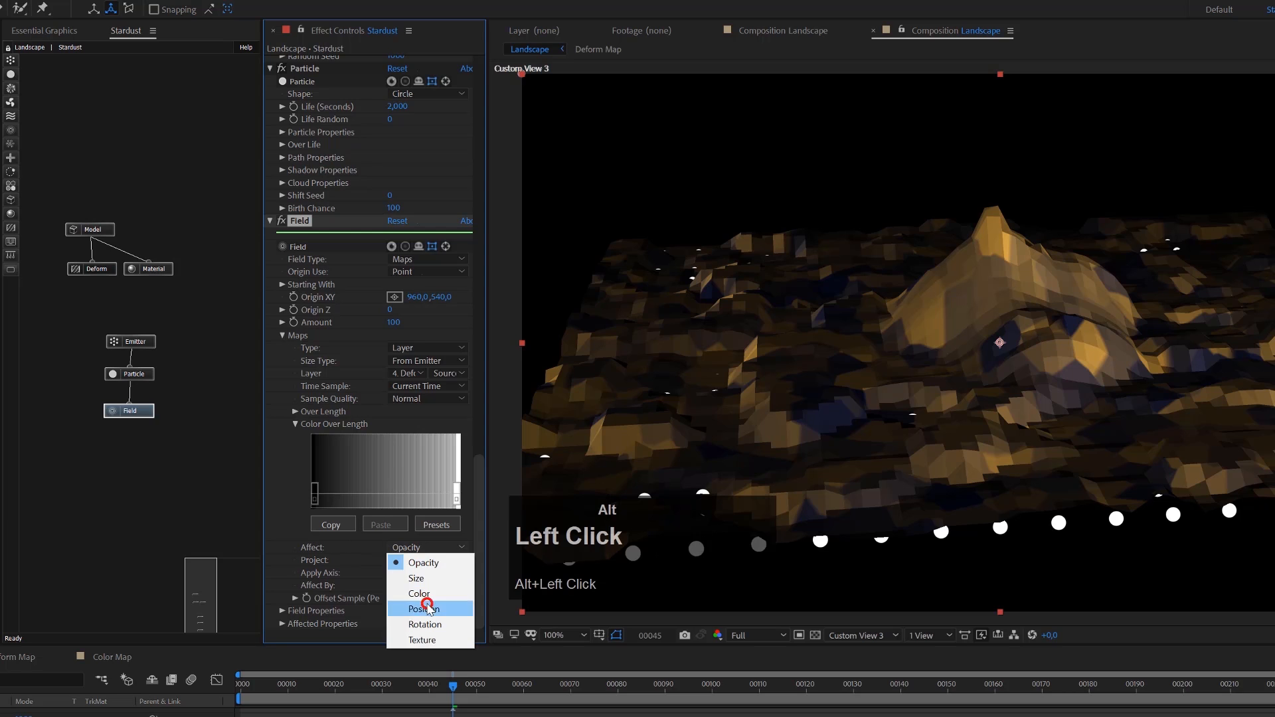
pyautogui.click(427, 607)
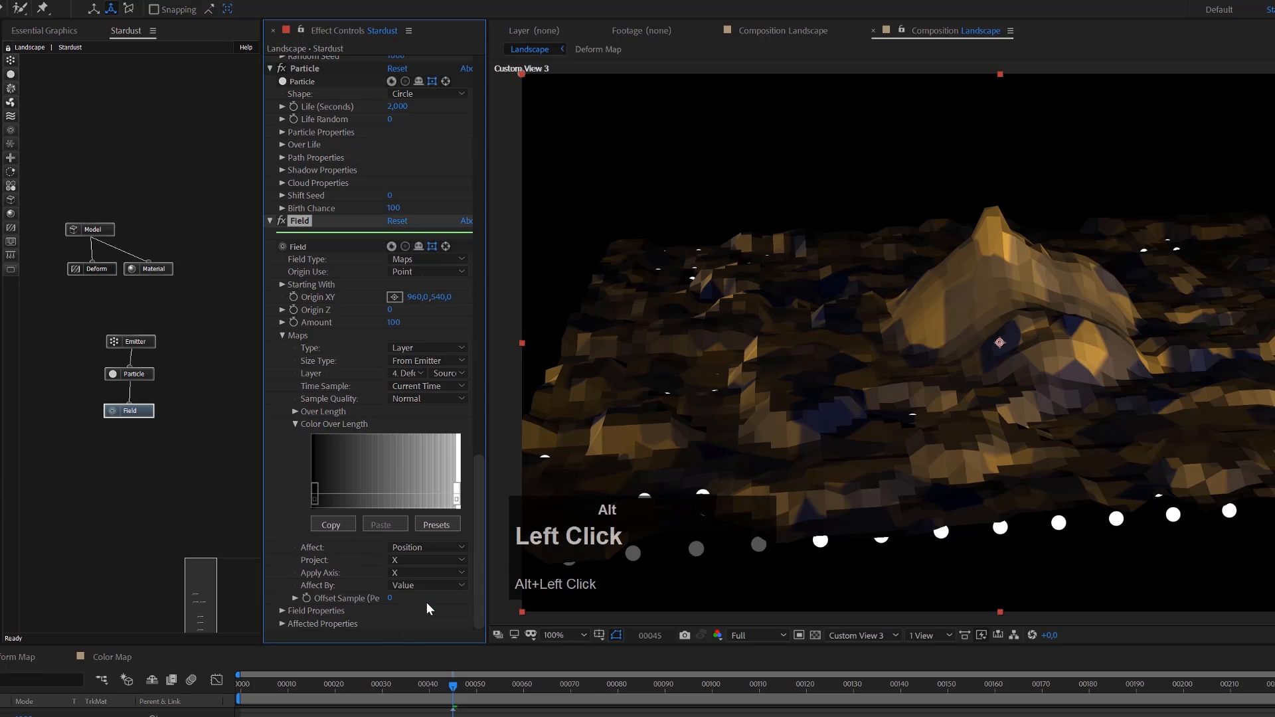
pyautogui.click(402, 561)
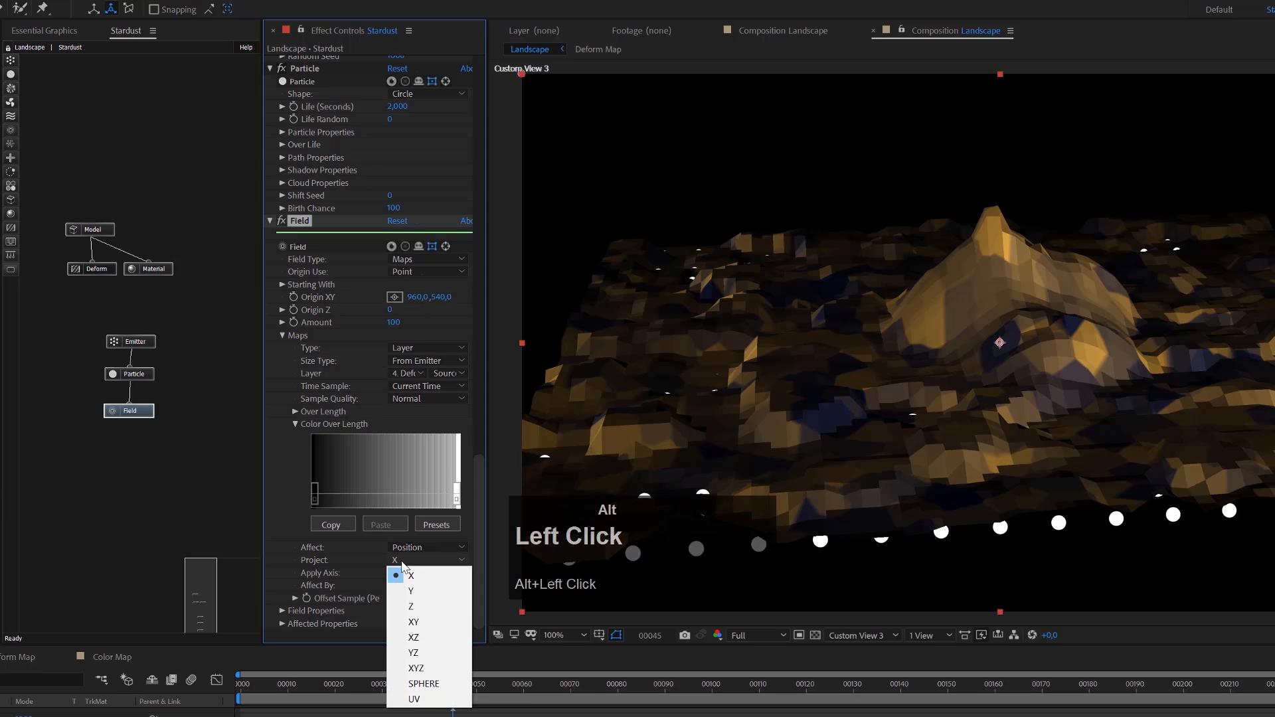
pyautogui.click(413, 637)
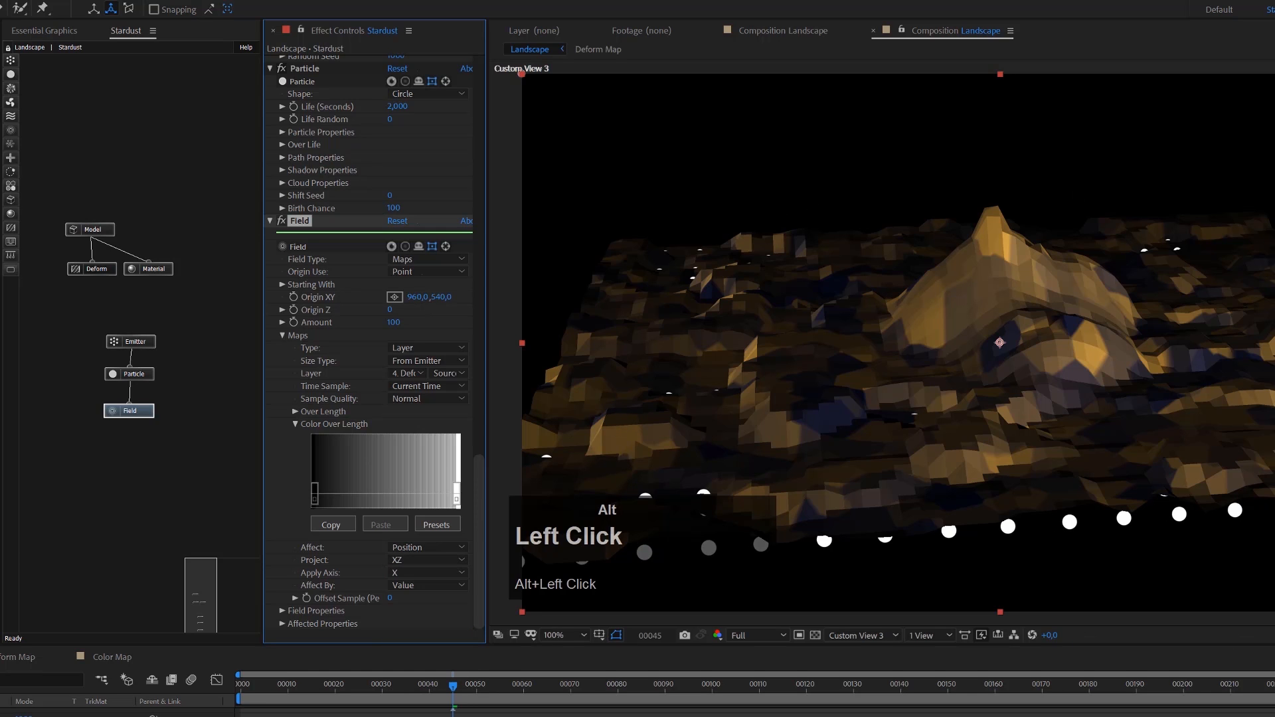
pyautogui.click(435, 573)
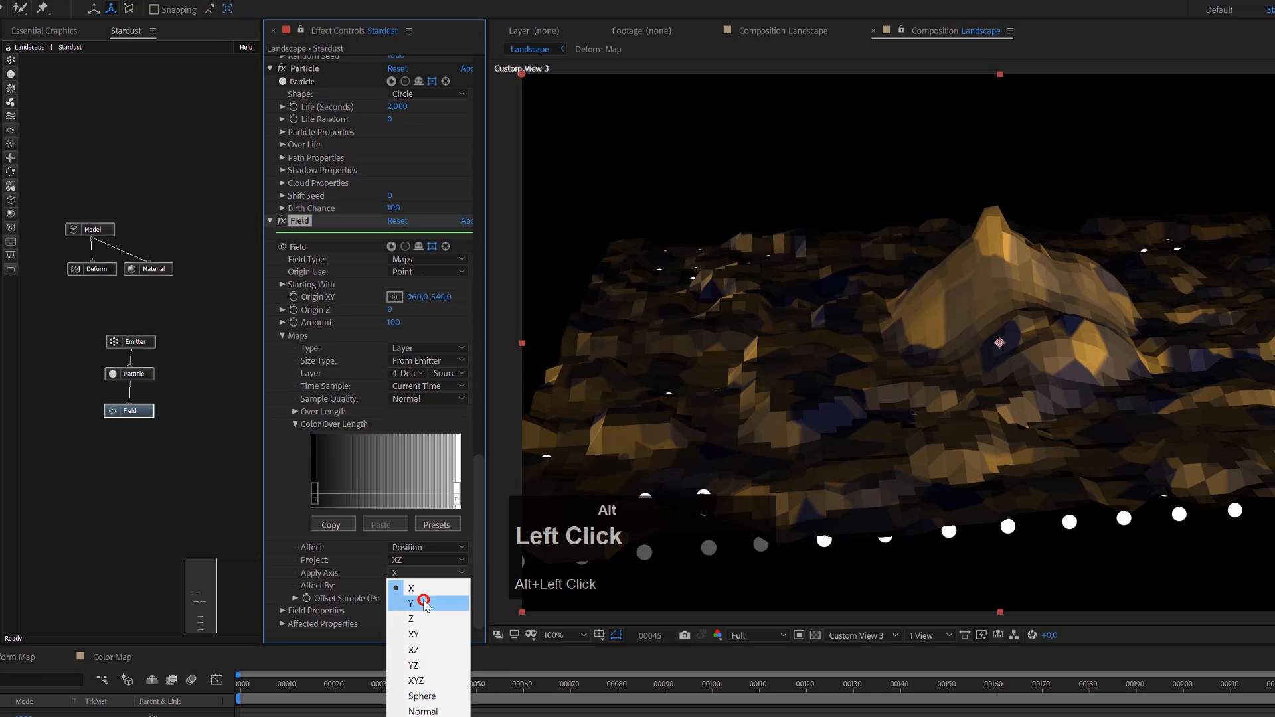
pyautogui.click(424, 603)
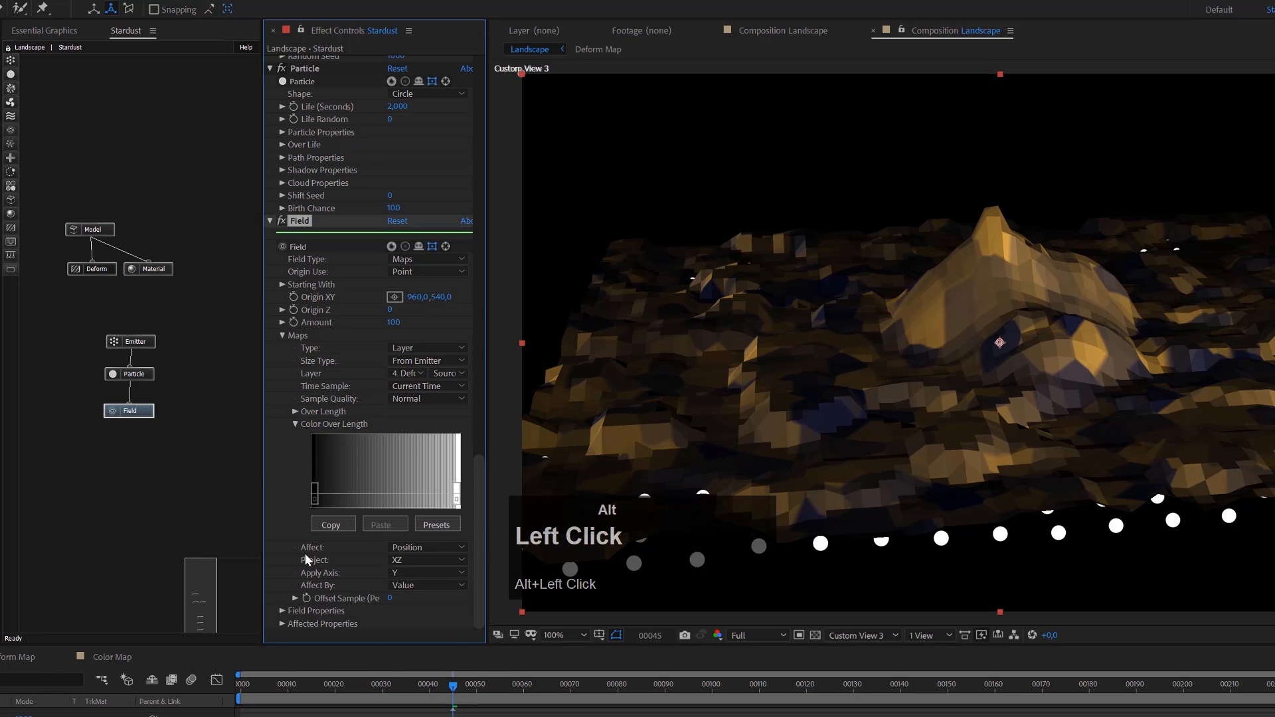
# Step: Try an Offset Sample of -40 for the Field map and test its Amount
pyautogui.moveTo(392, 600)
pyautogui.mouseDown()
pyautogui.moveTo(427, 598)
pyautogui.moveTo(230, 603)
pyautogui.moveTo(344, 598)
pyautogui.moveTo(269, 595)
pyautogui.mouseUp()
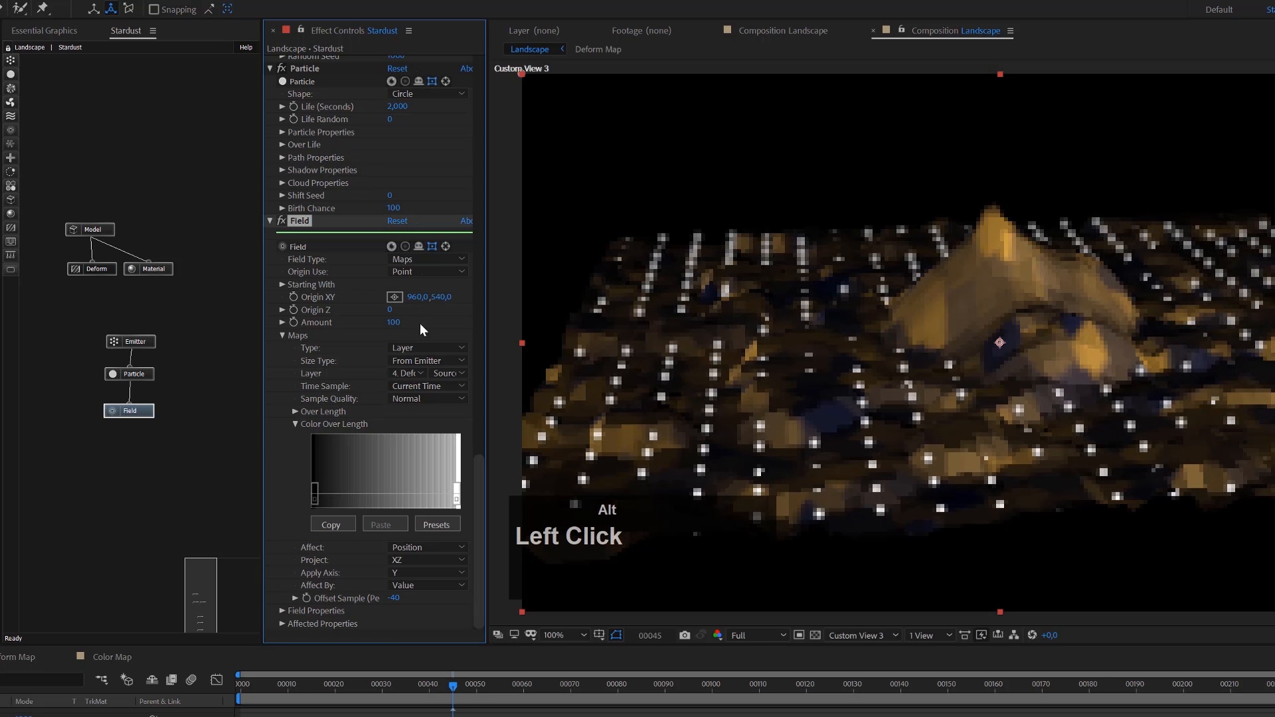
pyautogui.moveTo(394, 322); pyautogui.dragTo(427, 321)
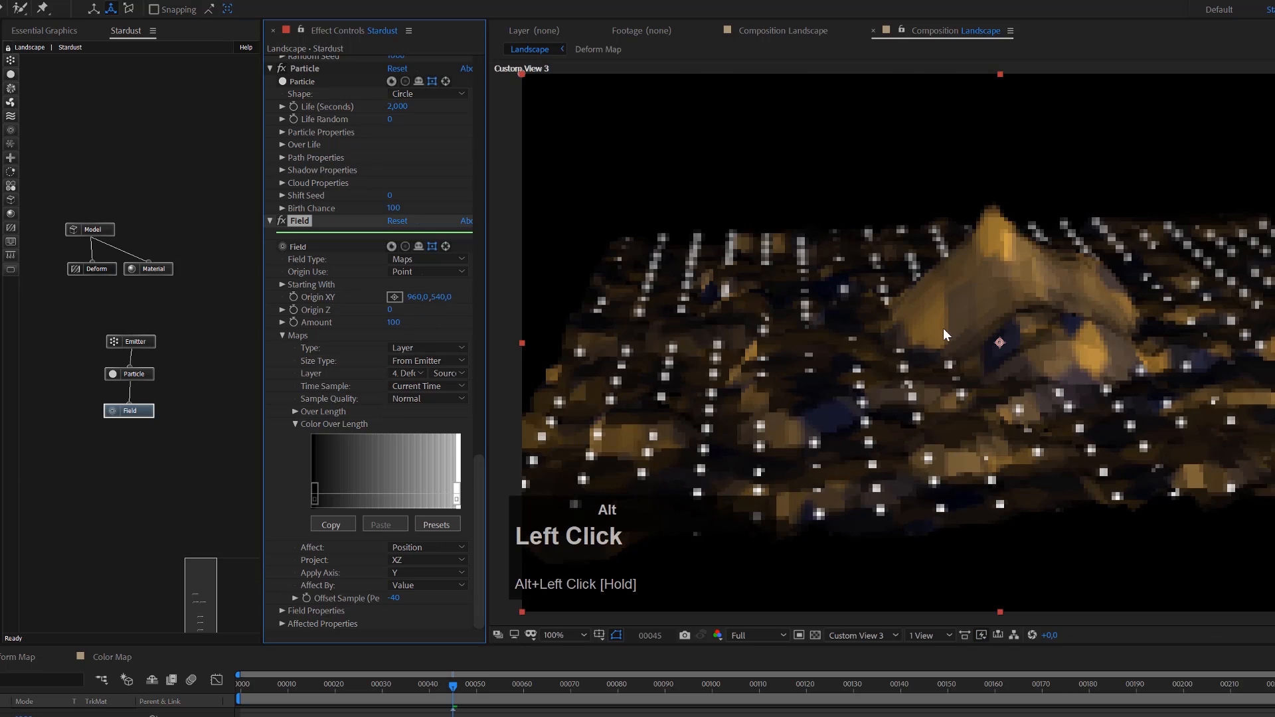
# Step: Set the Field's affected Position to 396 and Size to 0, and readjust Offset Sample to fit the particles to the terrain
pyautogui.keyDown('alt'); pyautogui.click(282, 623); pyautogui.keyUp('alt')
pyautogui.scroll(-1, 307, 624)
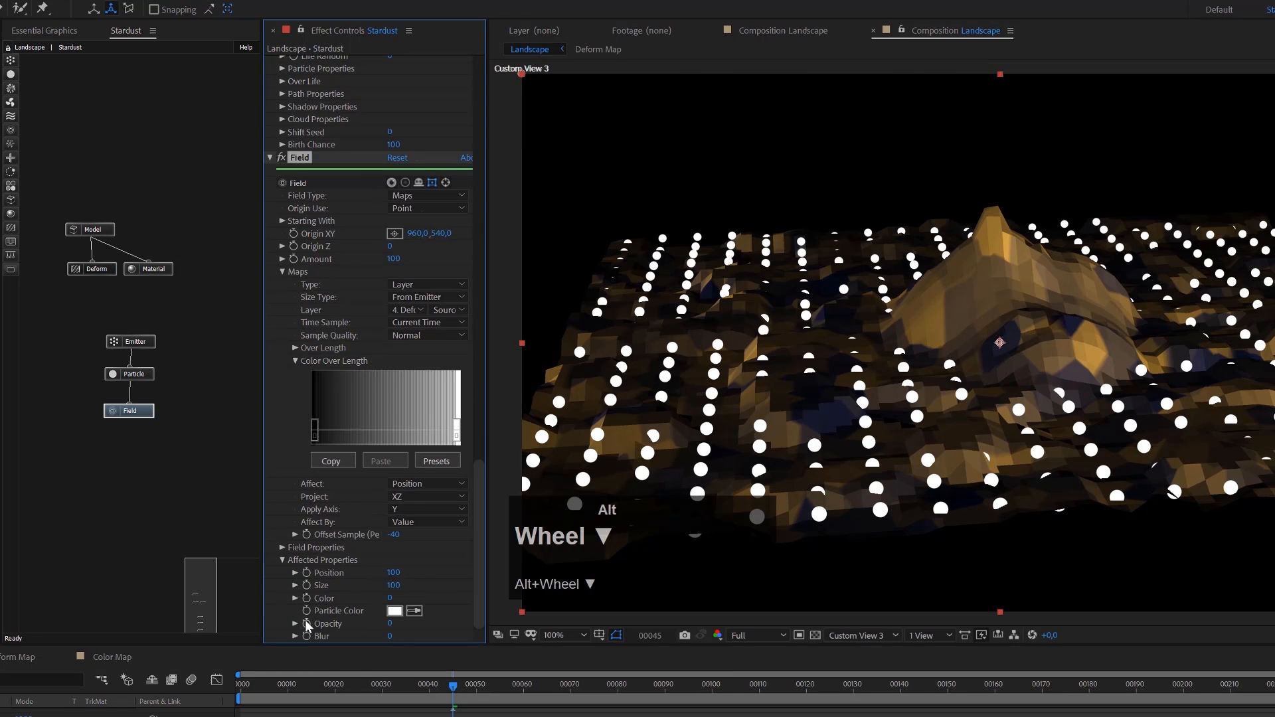
pyautogui.moveTo(397, 589); pyautogui.dragTo(578, 538)
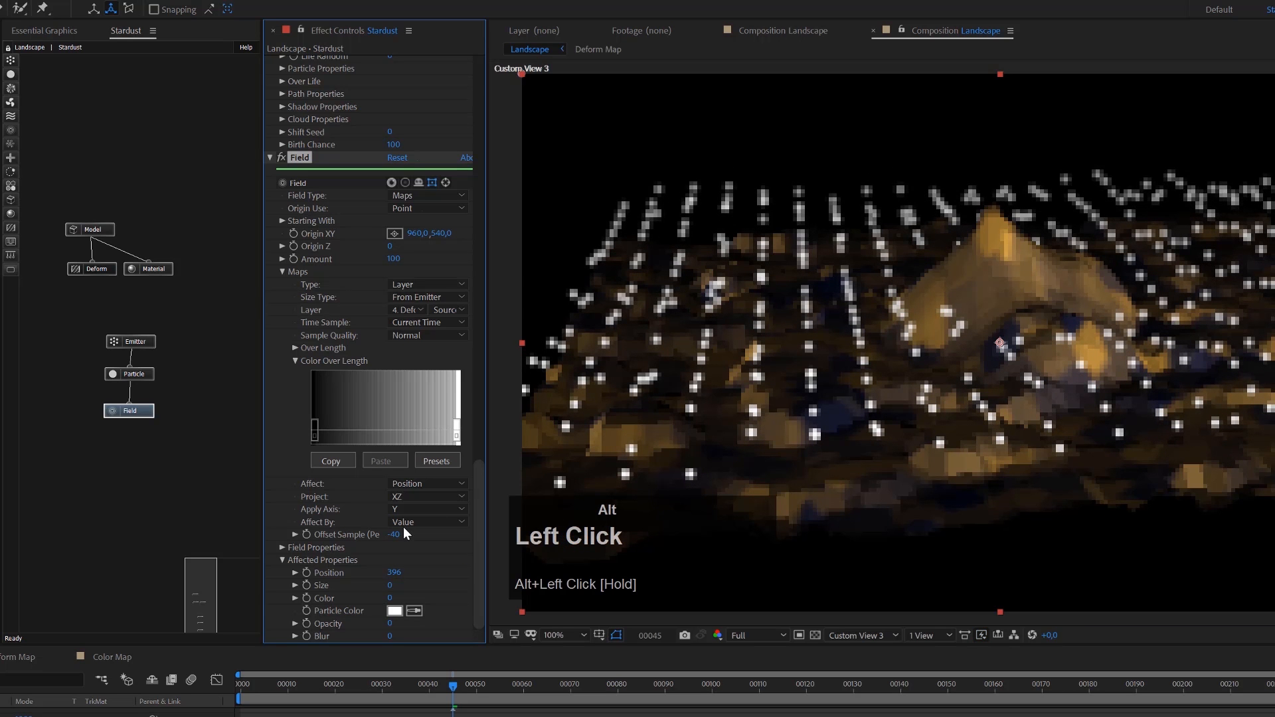
pyautogui.moveTo(394, 535); pyautogui.dragTo(399, 503)
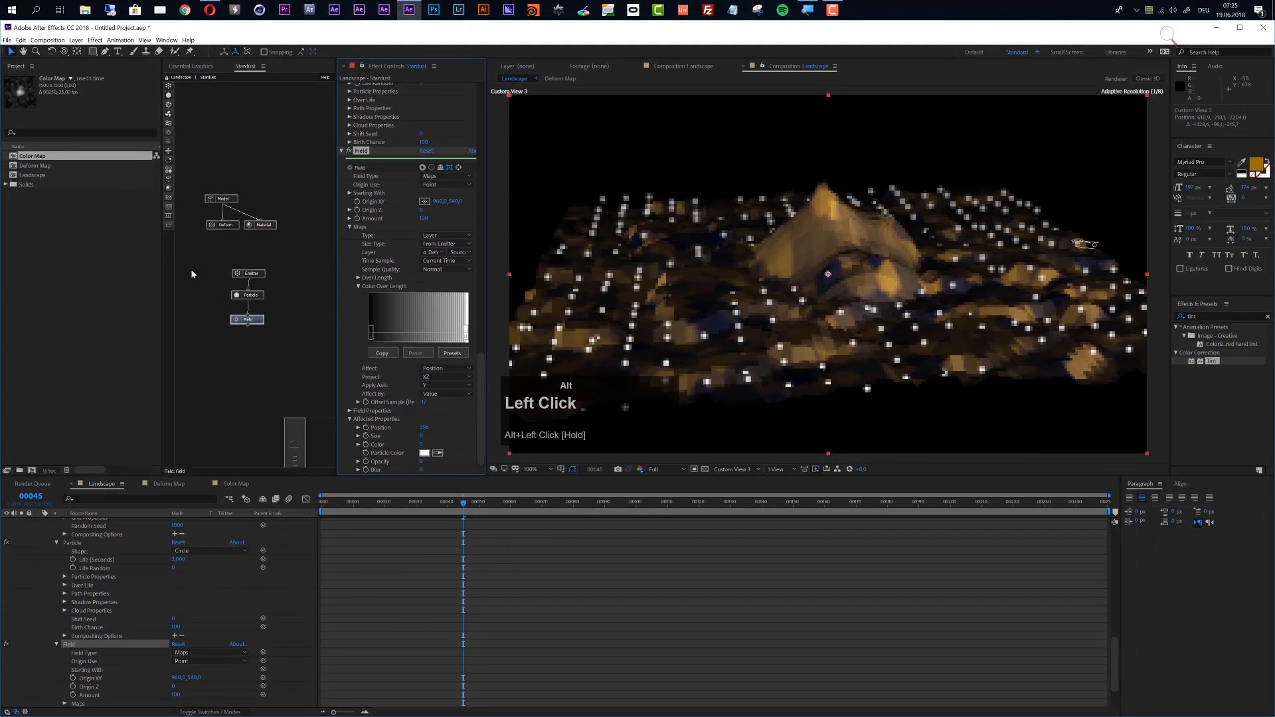
# Step: Duplicate the Deform Map composition and rename the copy Position Map
pyautogui.click(127, 232)
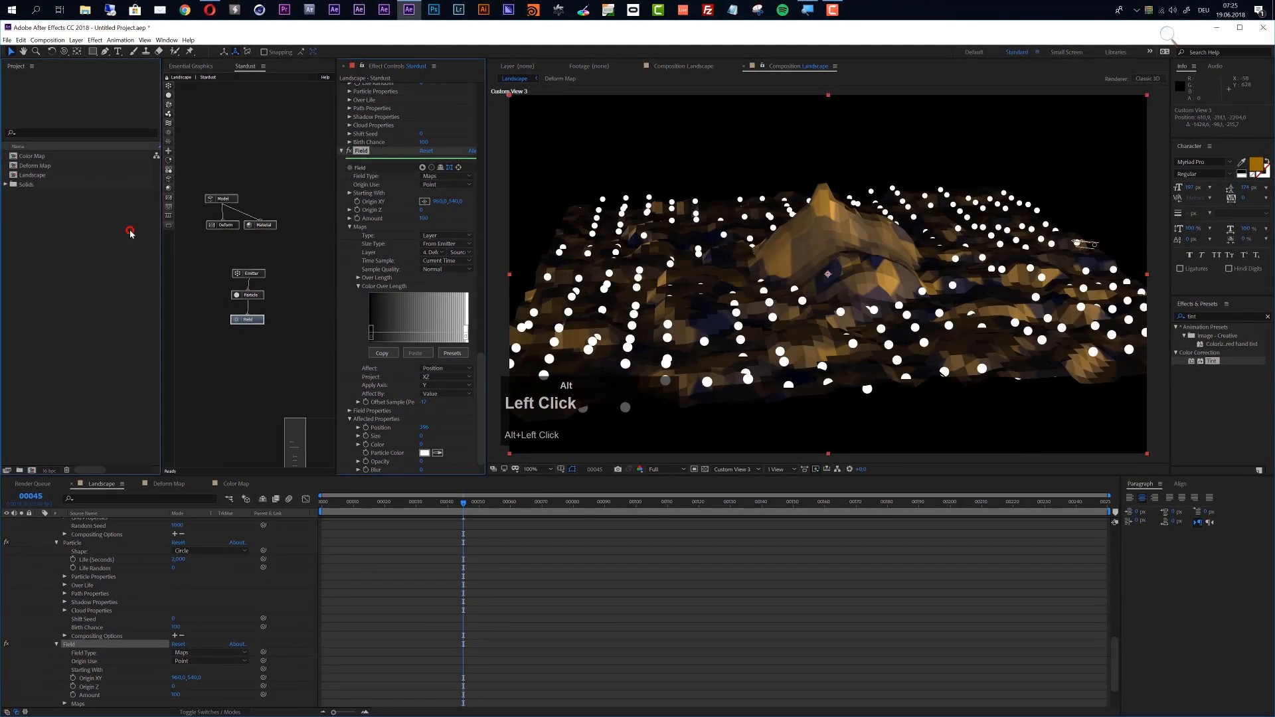
pyautogui.click(41, 166)
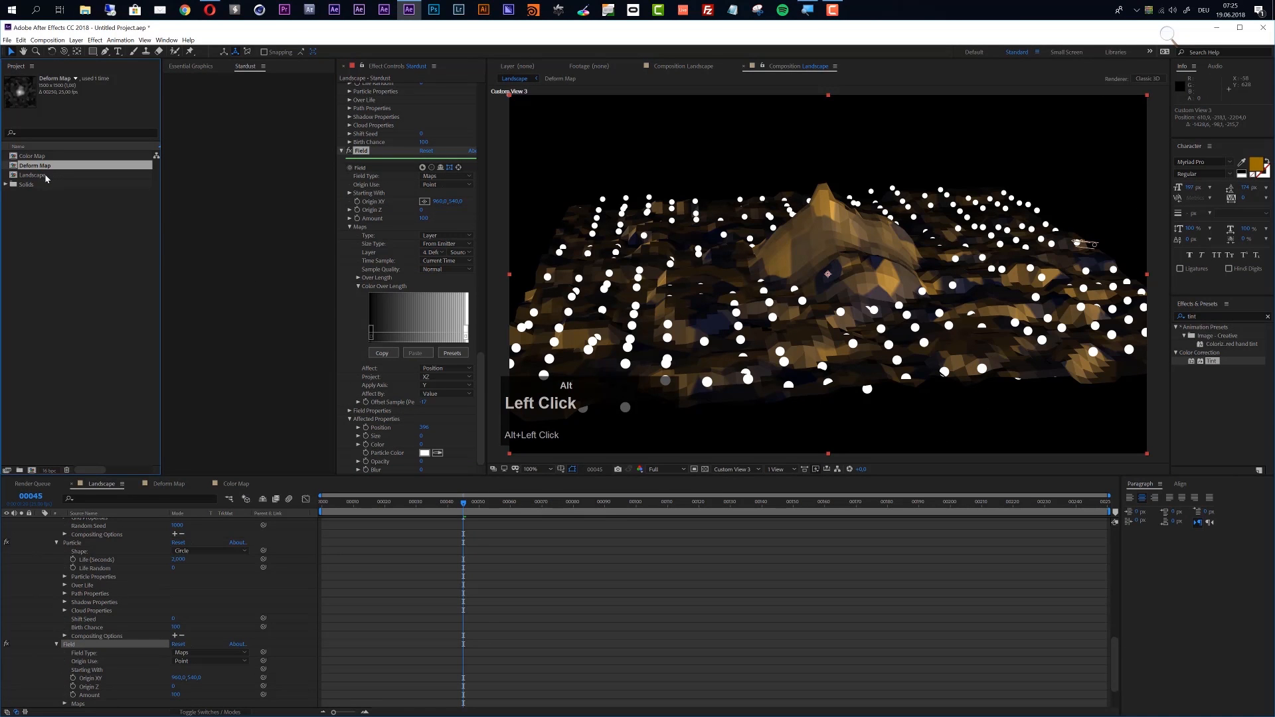
pyautogui.hotkey('ctrl', 'alt', 'd')
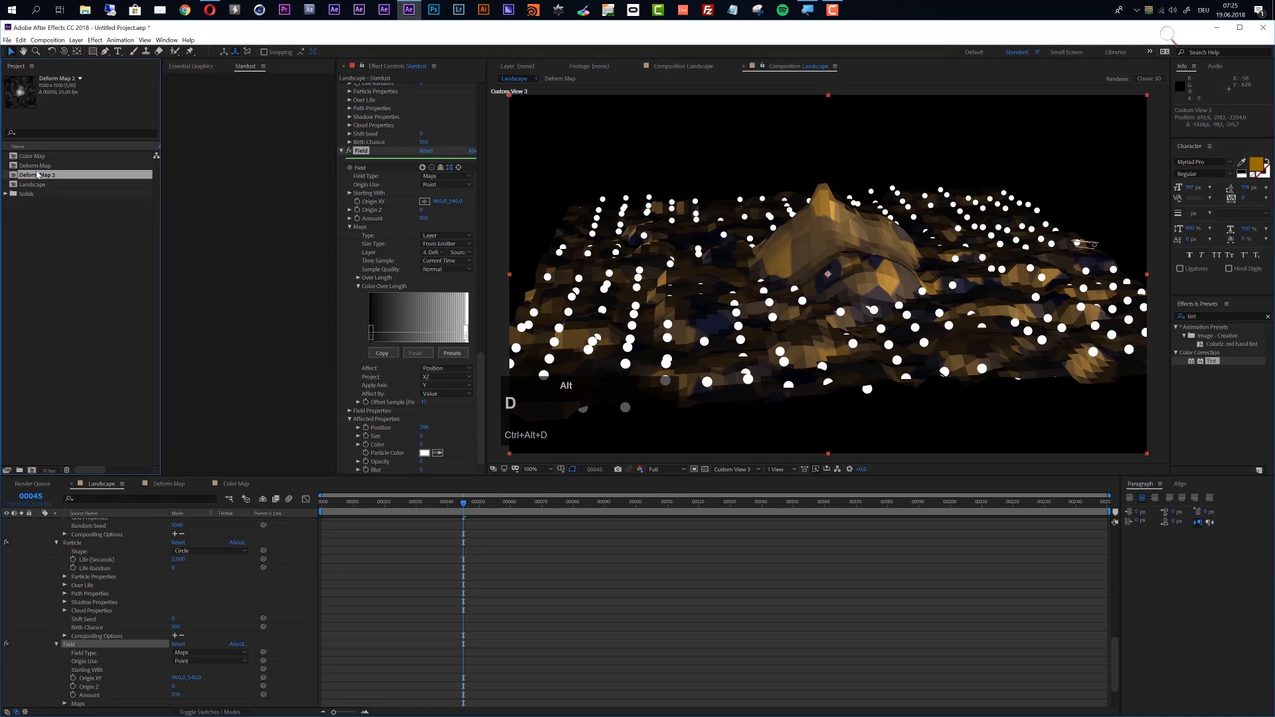
pyautogui.press('Return')
pyautogui.write('Position Map')
pyautogui.press('Return')
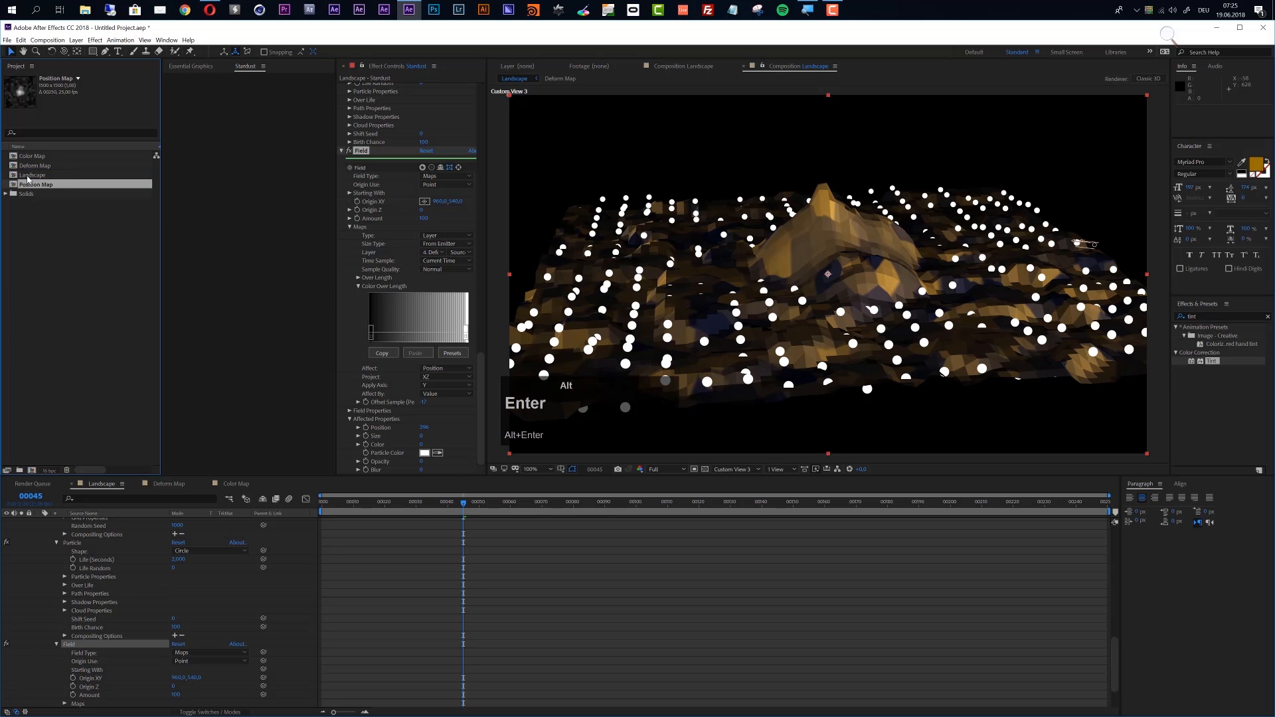
# Step: Collapse the Stardust layer's properties and add Position Map as a hidden layer beneath all others in the Landscape composition
pyautogui.click(28, 655)
pyautogui.press('u')
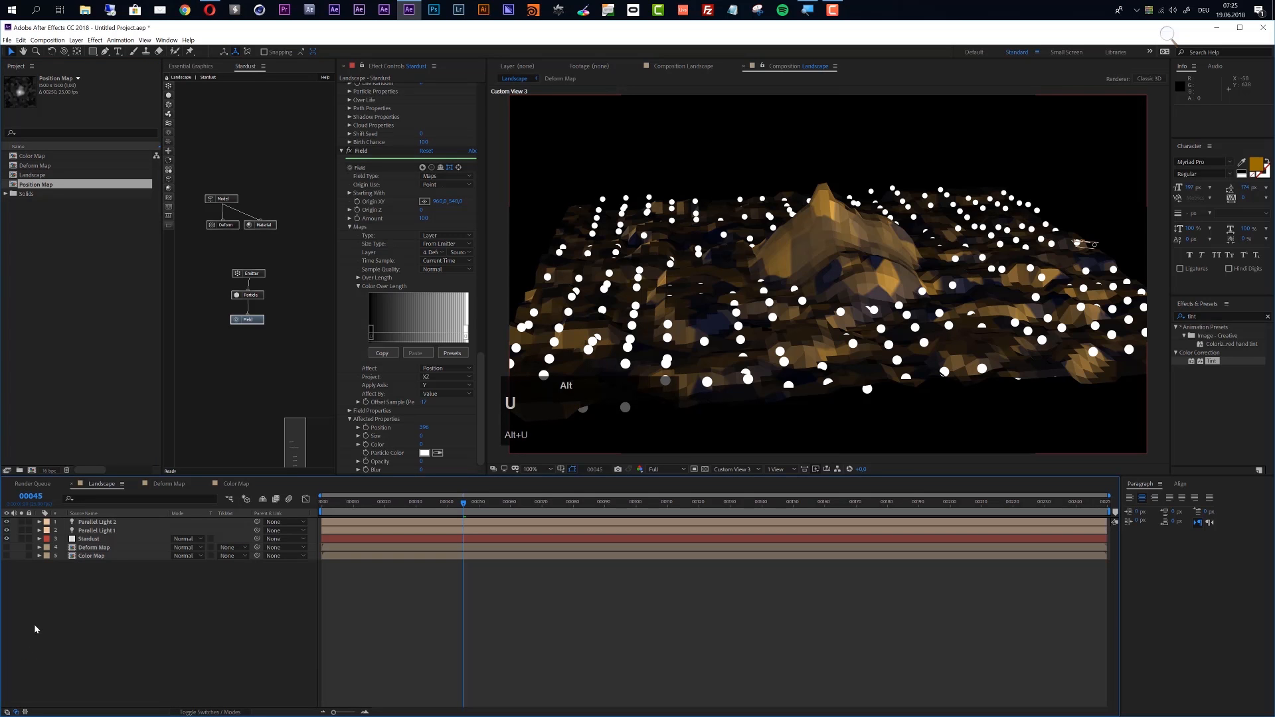
pyautogui.moveTo(33, 187); pyautogui.dragTo(10, 566)
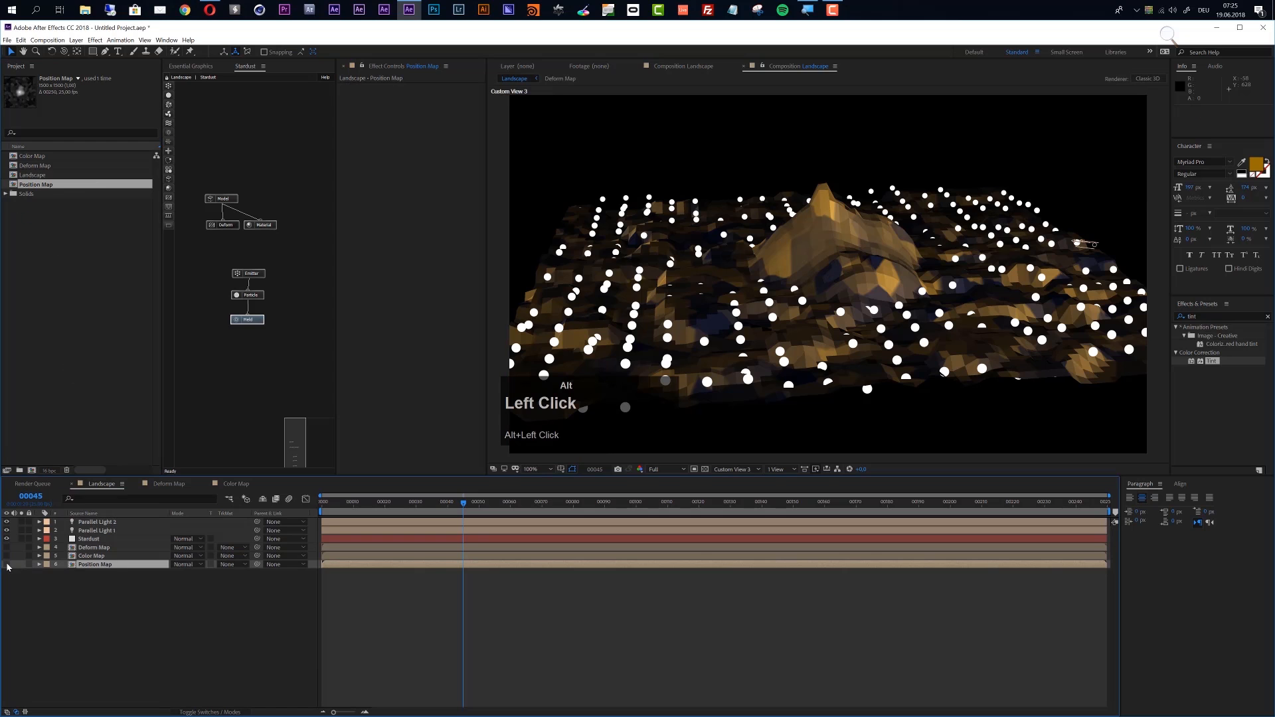
# Step: Add an adjustment layer inside the Position Map composition and apply the Invert effect to it
pyautogui.doubleClick(104, 564)
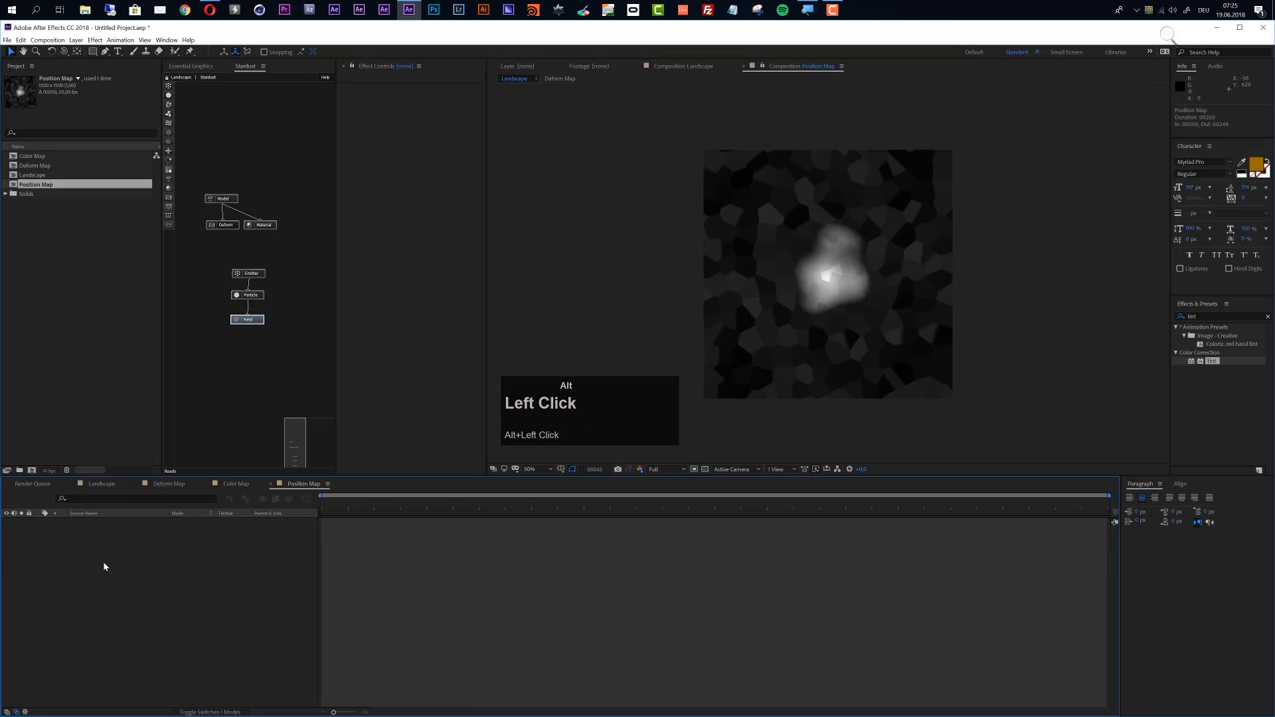
pyautogui.click(82, 41)
pyautogui.moveTo(166, 51)
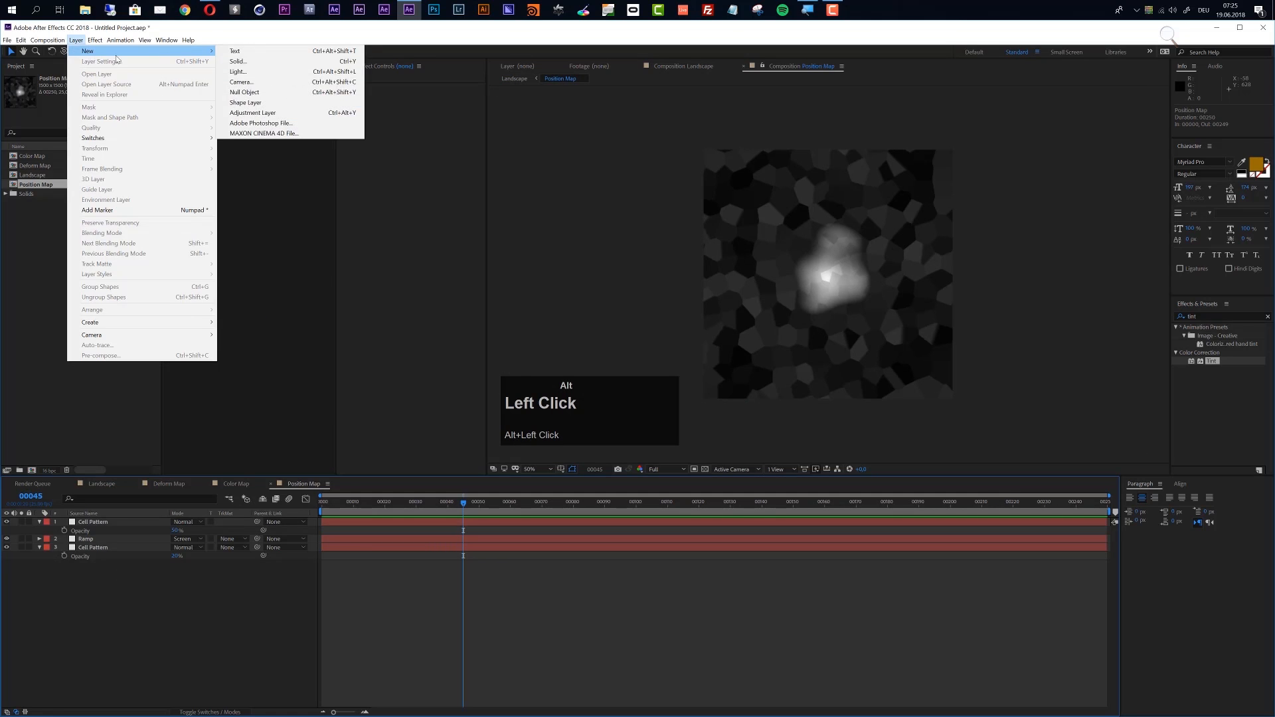
pyautogui.click(273, 113)
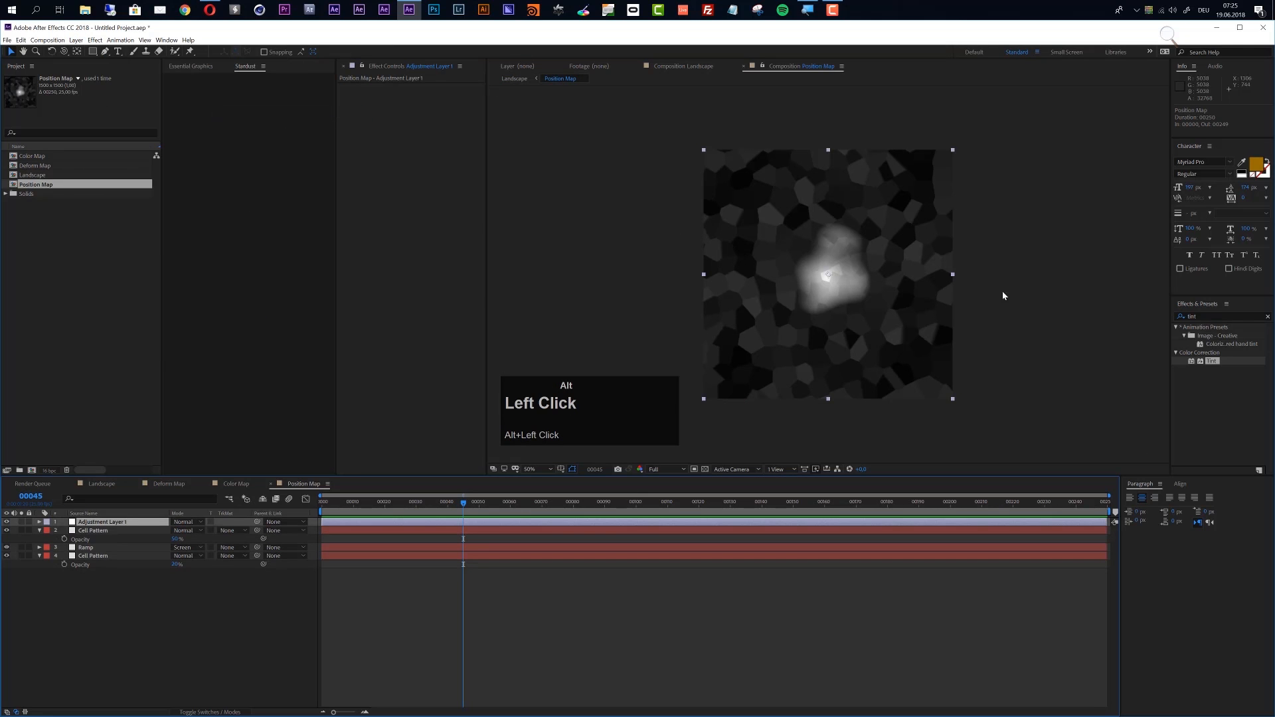
pyautogui.click(1187, 316)
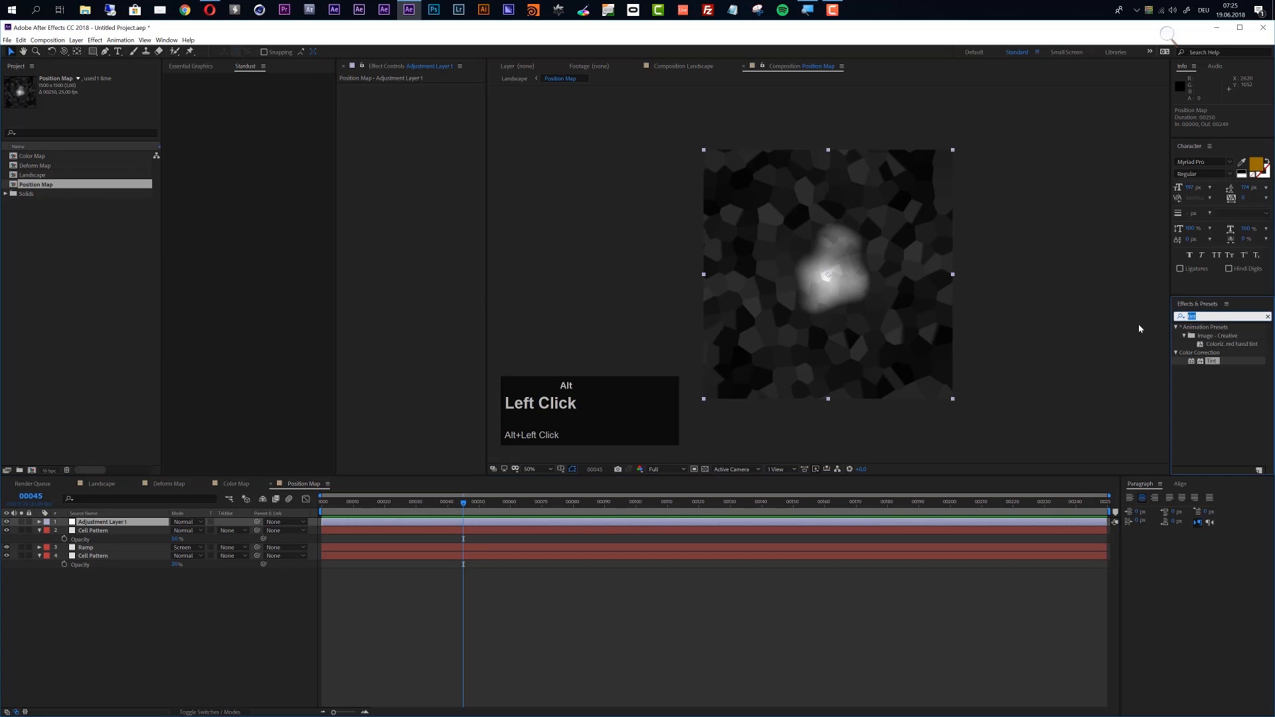
pyautogui.write('invert')
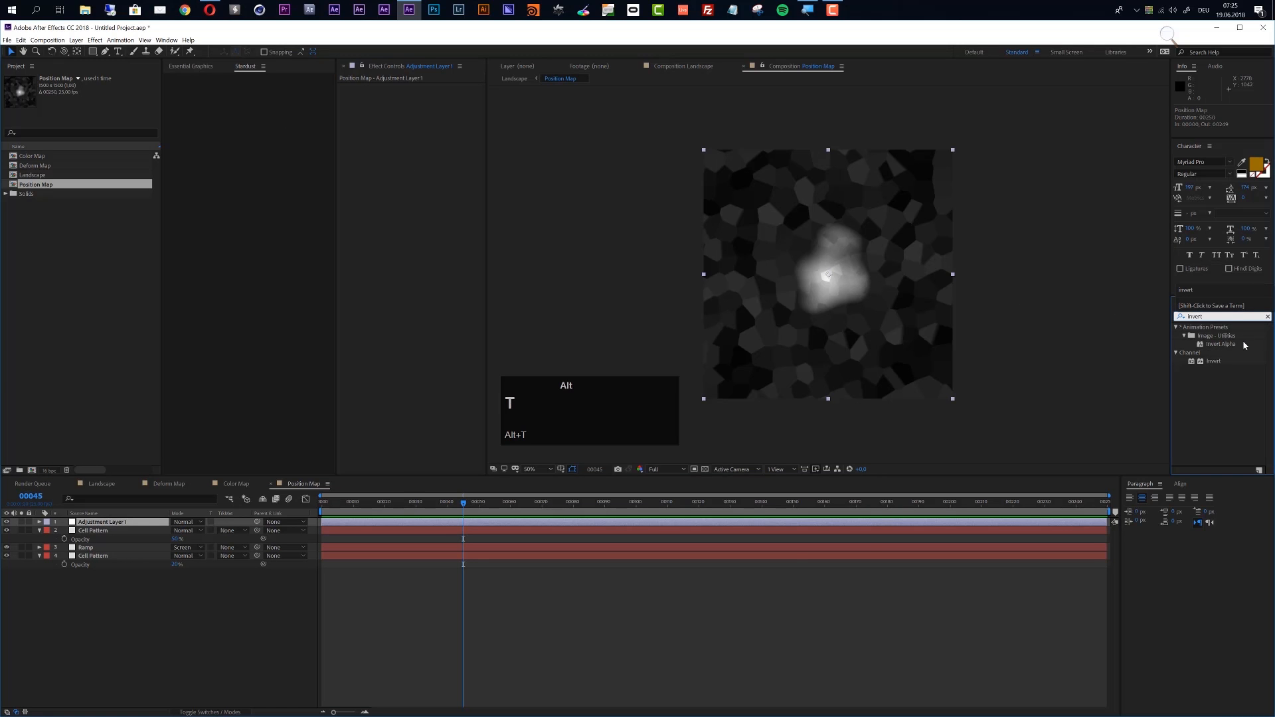
pyautogui.moveTo(1215, 361); pyautogui.dragTo(730, 523)
# Step: Switch the Field's map source layer to Position Map in the Landscape composition's Stardust effect
pyautogui.keyDown('alt'); pyautogui.click(107, 484); pyautogui.keyUp('alt')
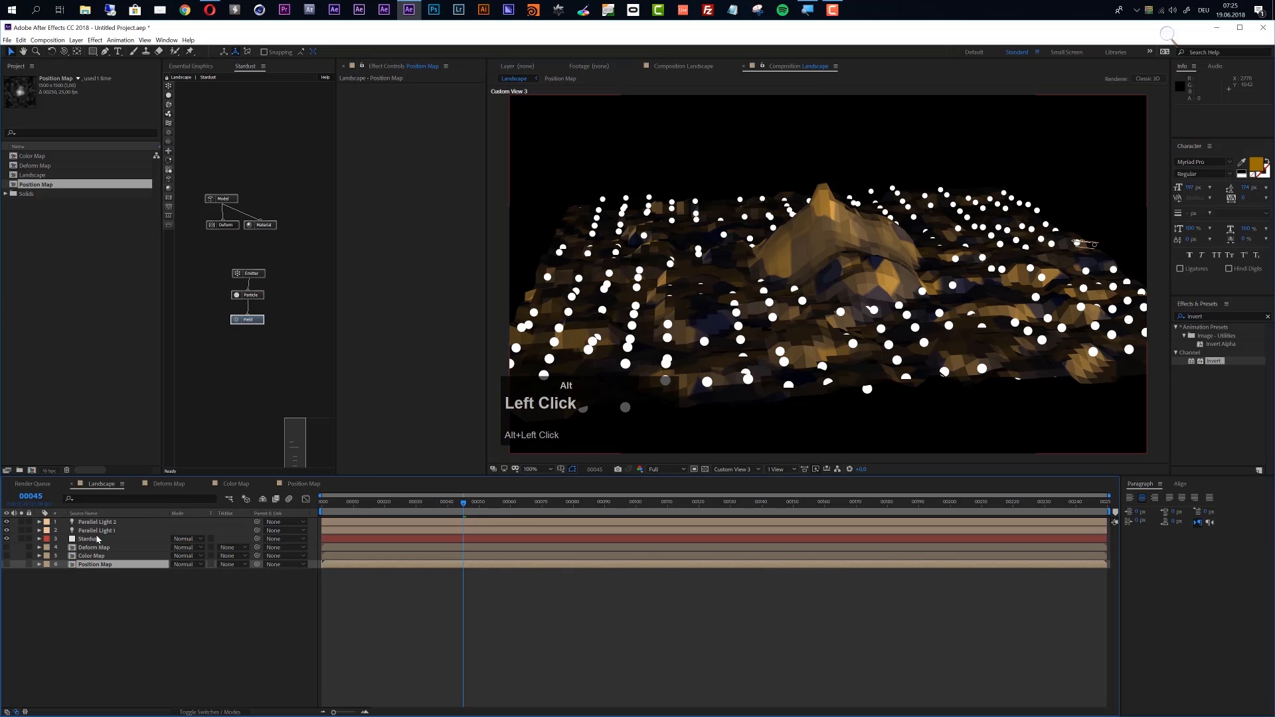
pyautogui.click(93, 540)
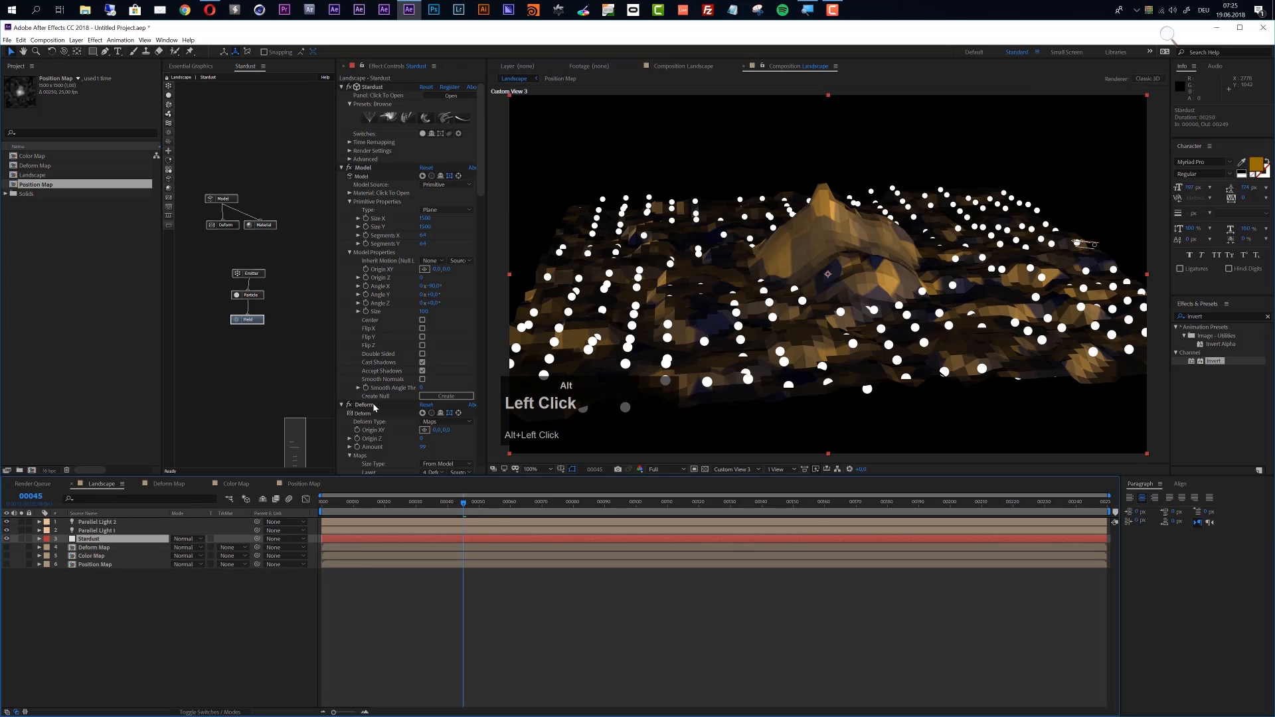
pyautogui.keyDown('alt'); pyautogui.click(252, 322); pyautogui.keyUp('alt')
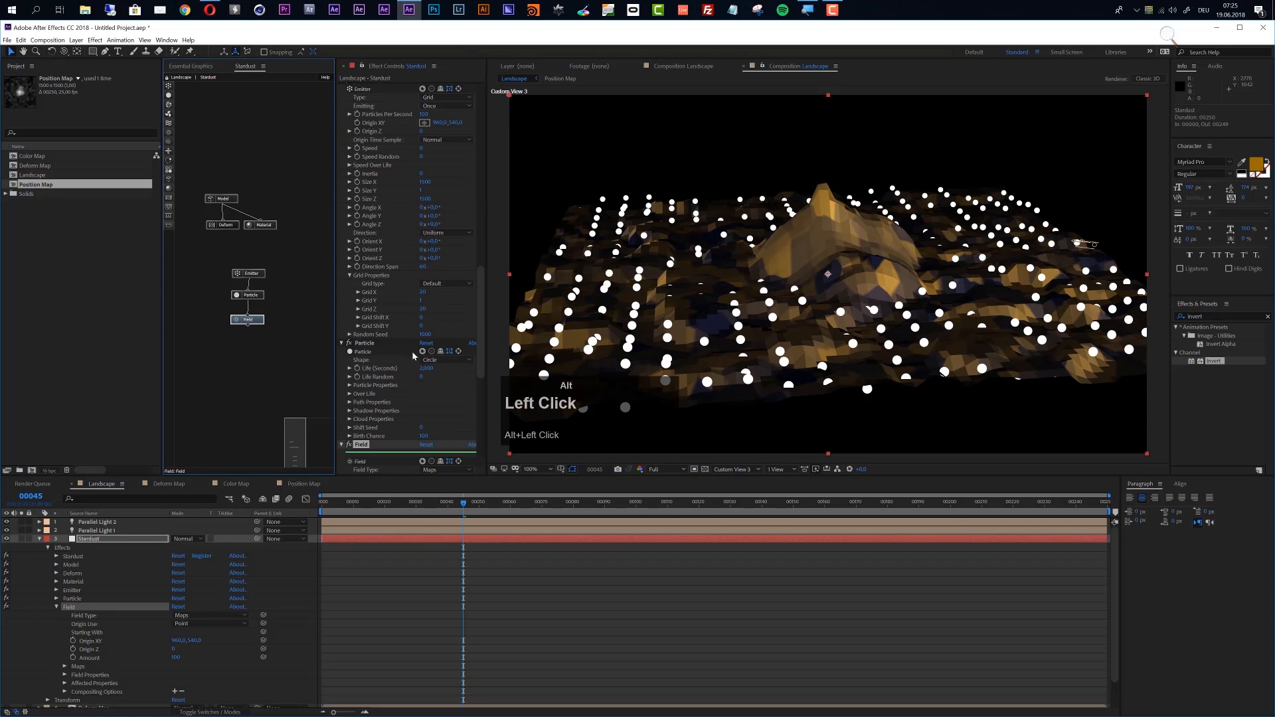
pyautogui.scroll(-5, 408, 406)
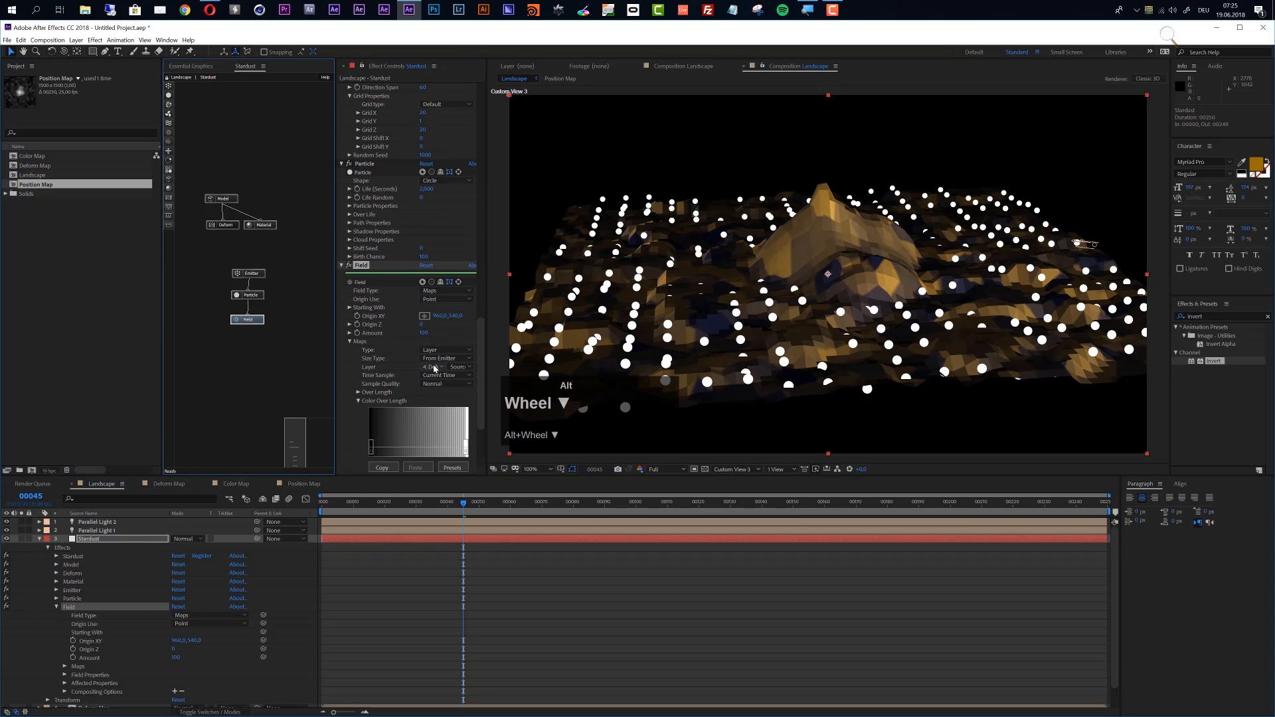
pyautogui.click(435, 369)
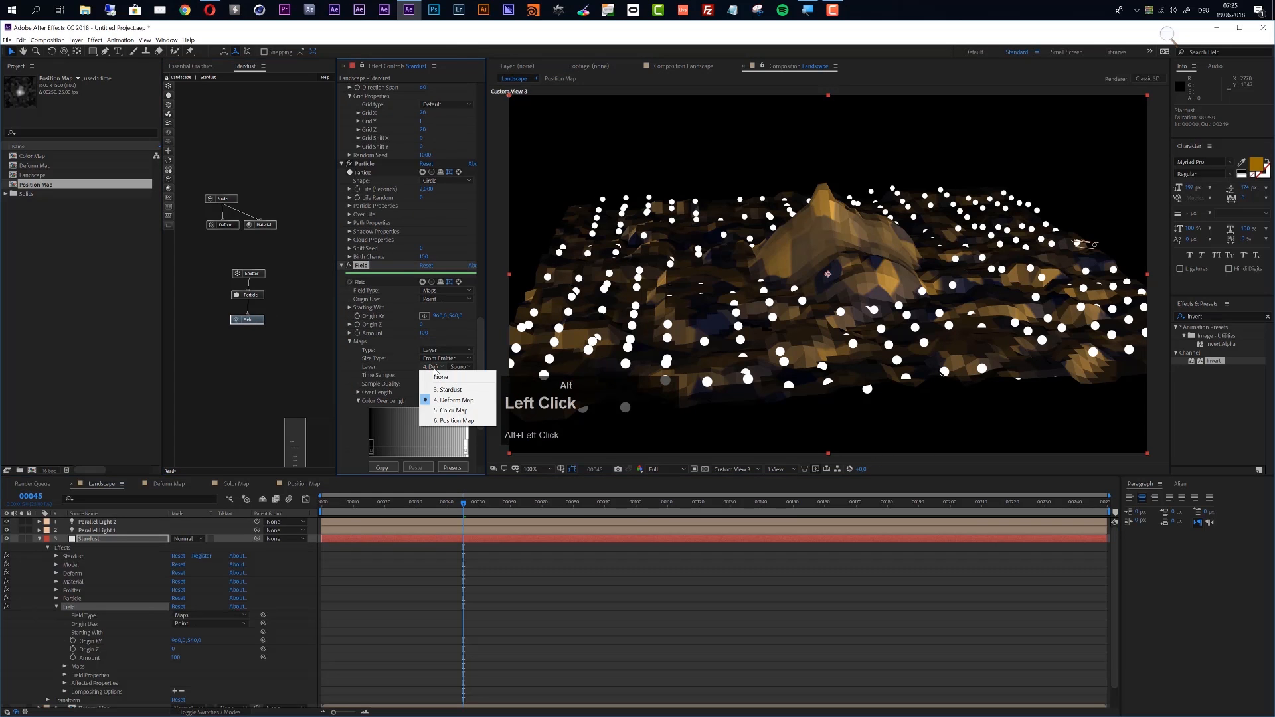
pyautogui.click(452, 421)
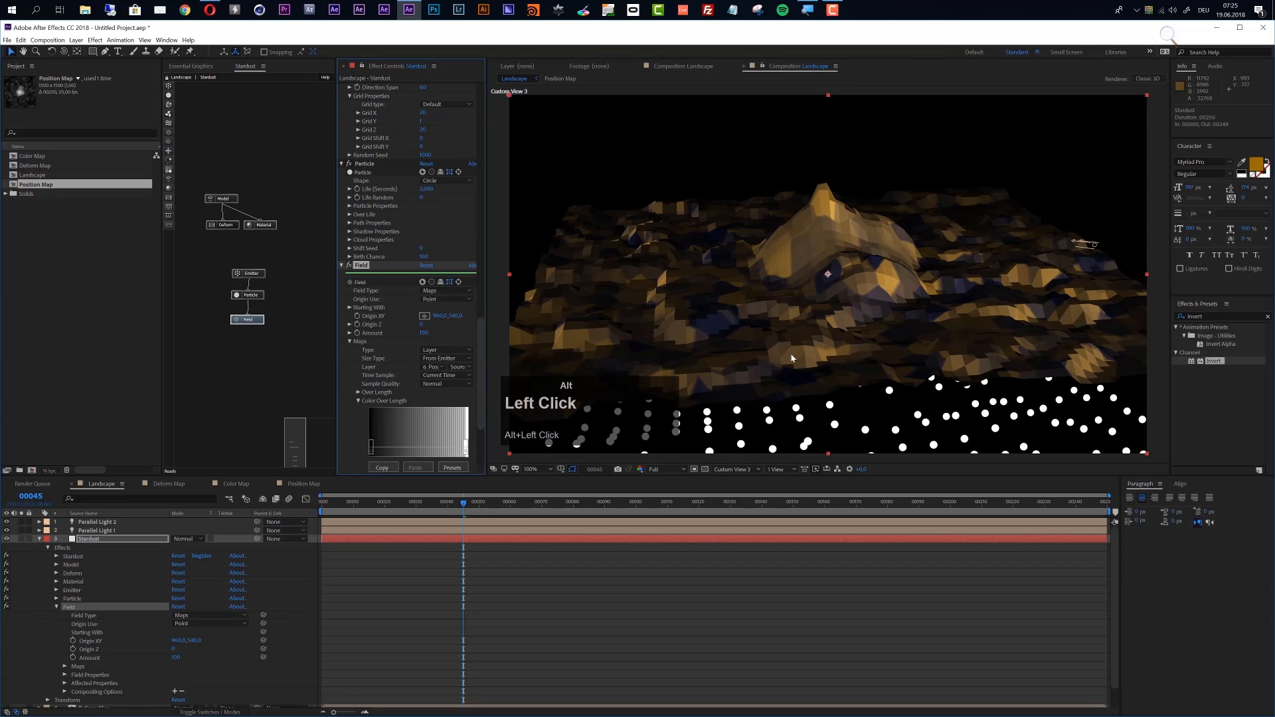
# Step: Fit the particles to the terrain by setting the Field map's Offset Sample to -100 and its affected Position to 275
pyautogui.scroll(-3, 392, 385)
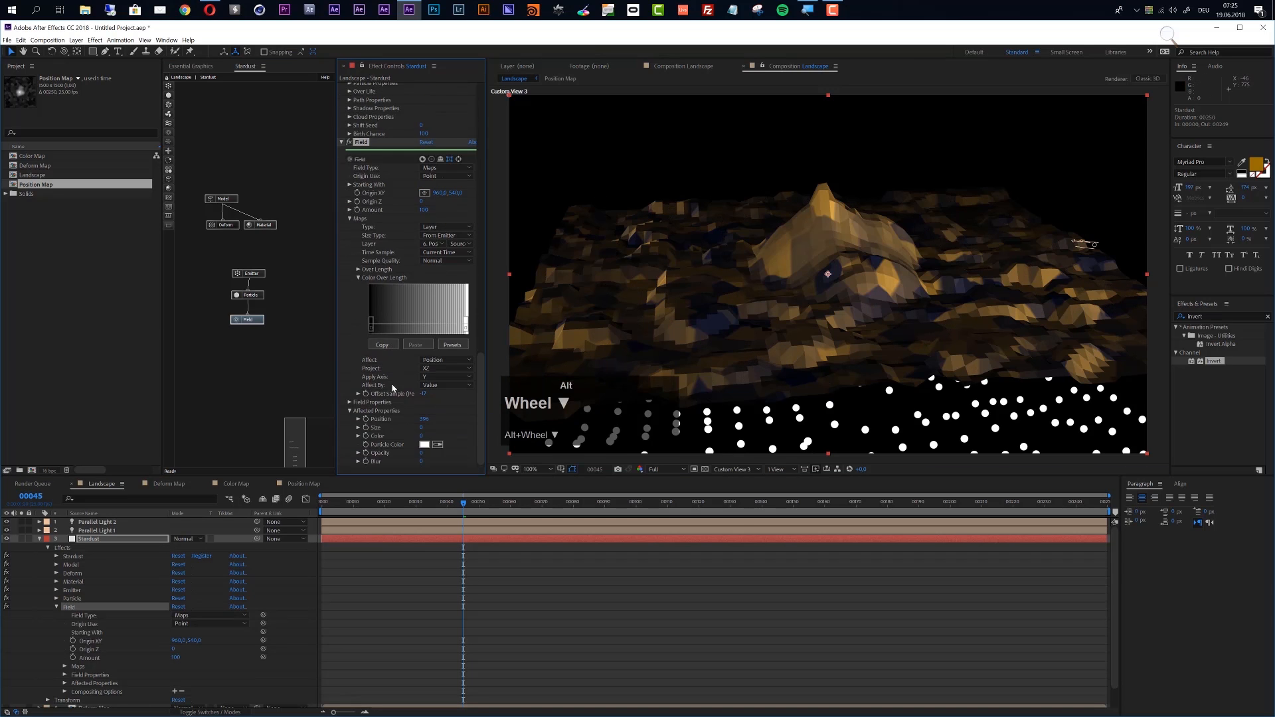
pyautogui.moveTo(426, 396); pyautogui.dragTo(336, 392)
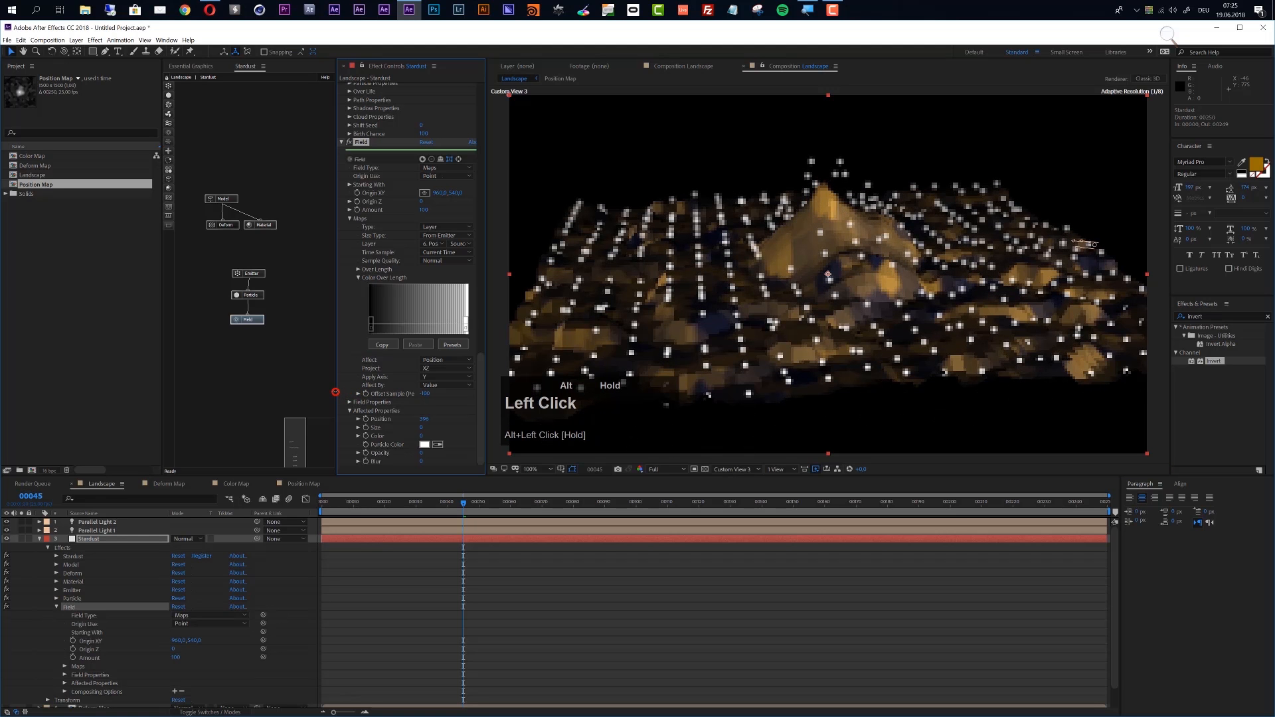
pyautogui.moveTo(426, 420); pyautogui.dragTo(367, 419)
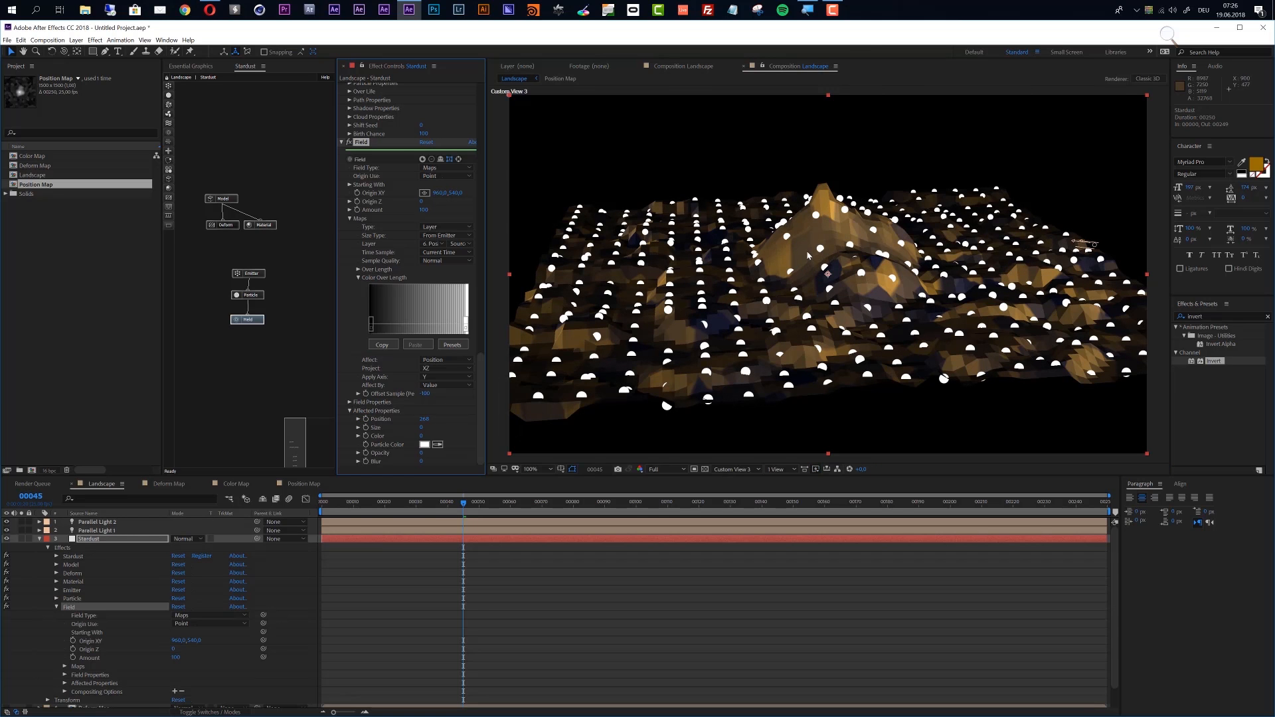
pyautogui.moveTo(423, 424); pyautogui.dragTo(421, 424)
pyautogui.moveTo(425, 397)
pyautogui.mouseDown()
pyautogui.moveTo(408, 394)
pyautogui.moveTo(427, 395)
pyautogui.mouseUp()
pyautogui.keyDown('alt'); pyautogui.click(427, 395); pyautogui.keyUp('alt')
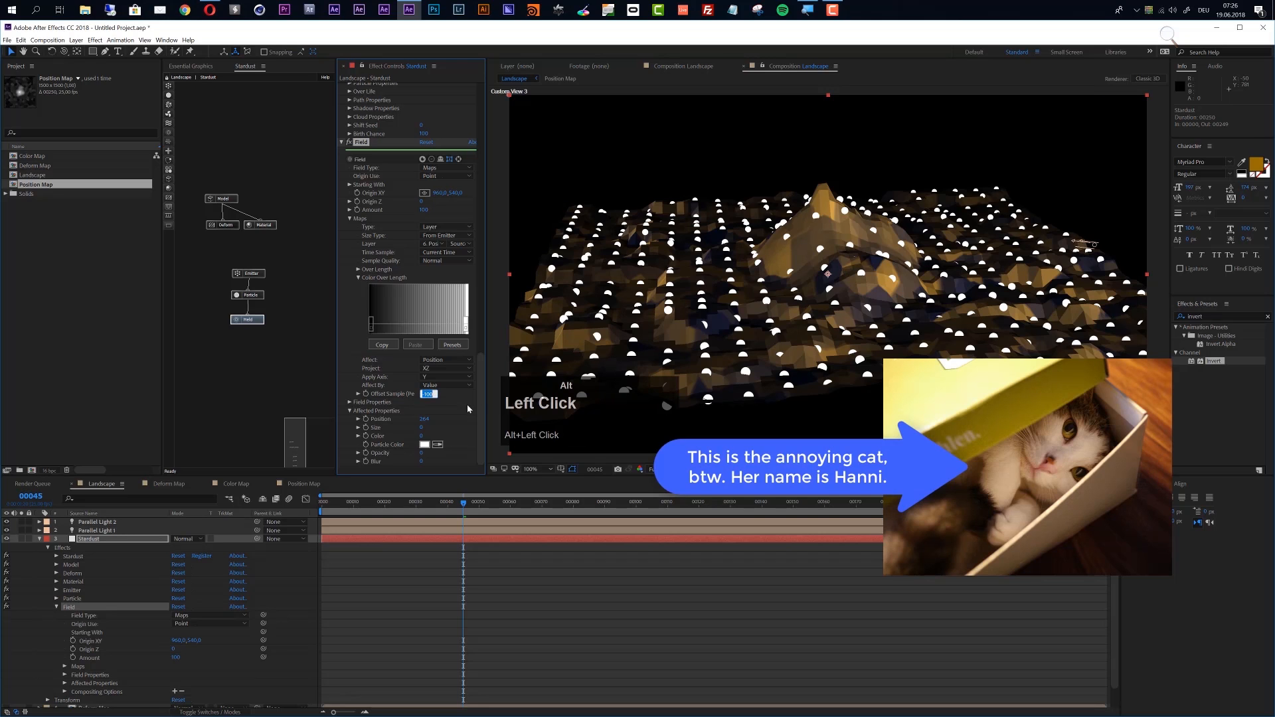
pyautogui.write('-110')
pyautogui.press('Return')
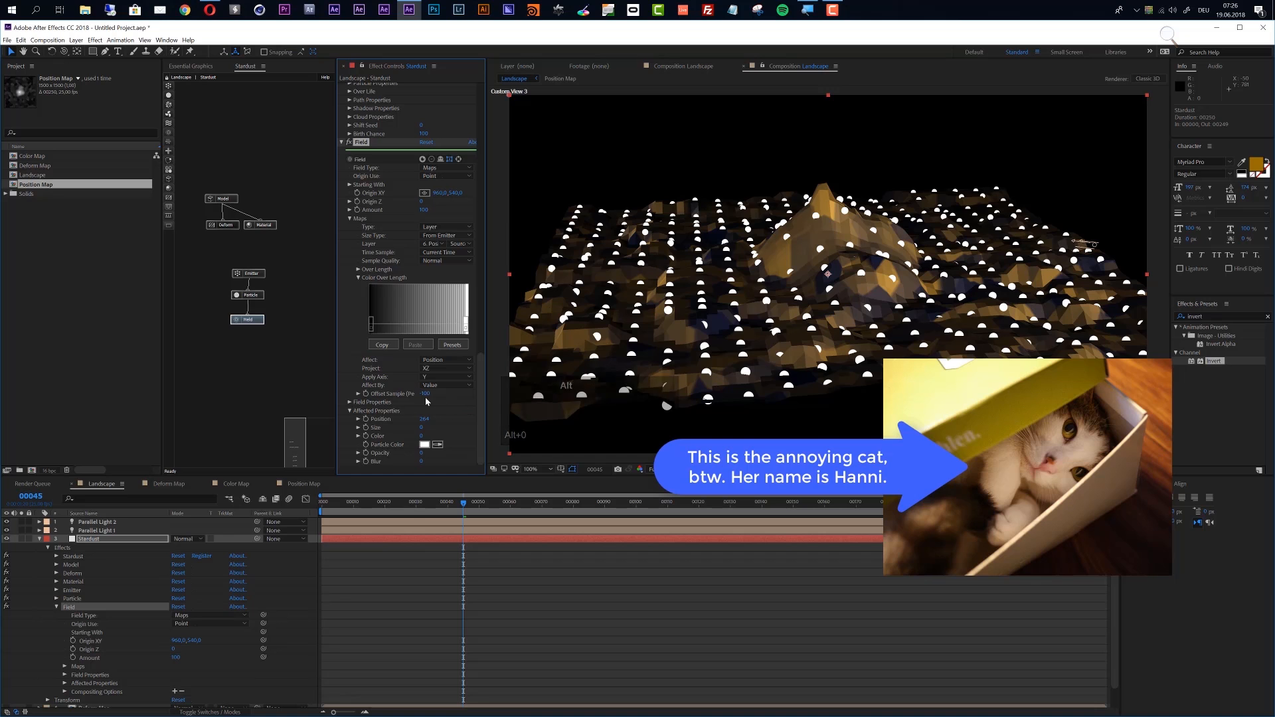
pyautogui.moveTo(425, 423); pyautogui.dragTo(430, 419)
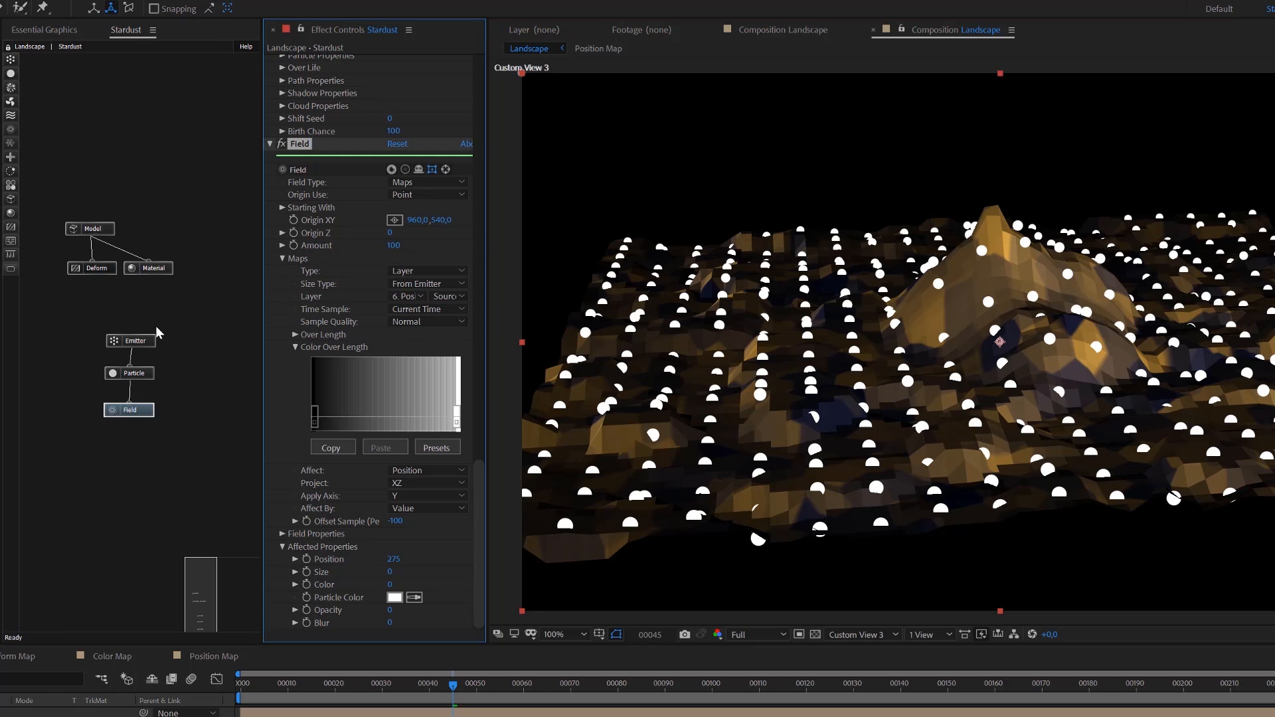
# Step: Set the Shape of the Particle node to Model
pyautogui.keyDown('alt'); pyautogui.click(137, 374); pyautogui.keyUp('alt')
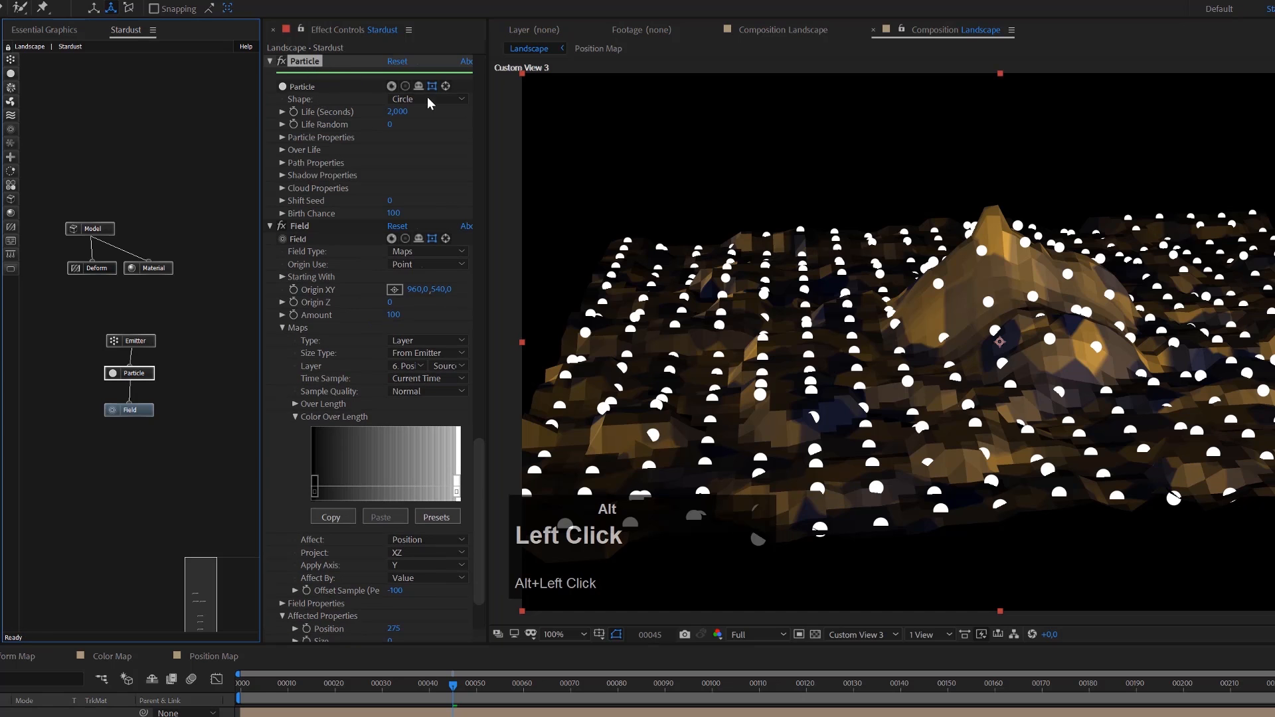
pyautogui.click(421, 99)
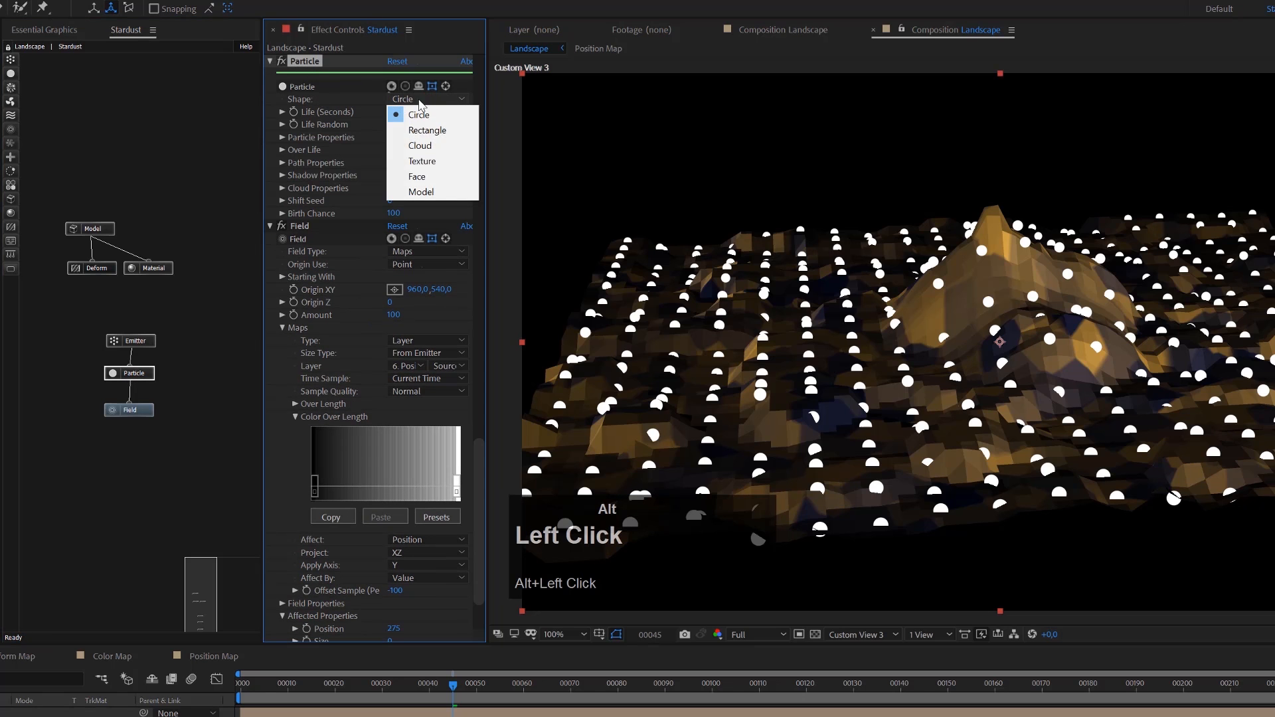
pyautogui.click(425, 191)
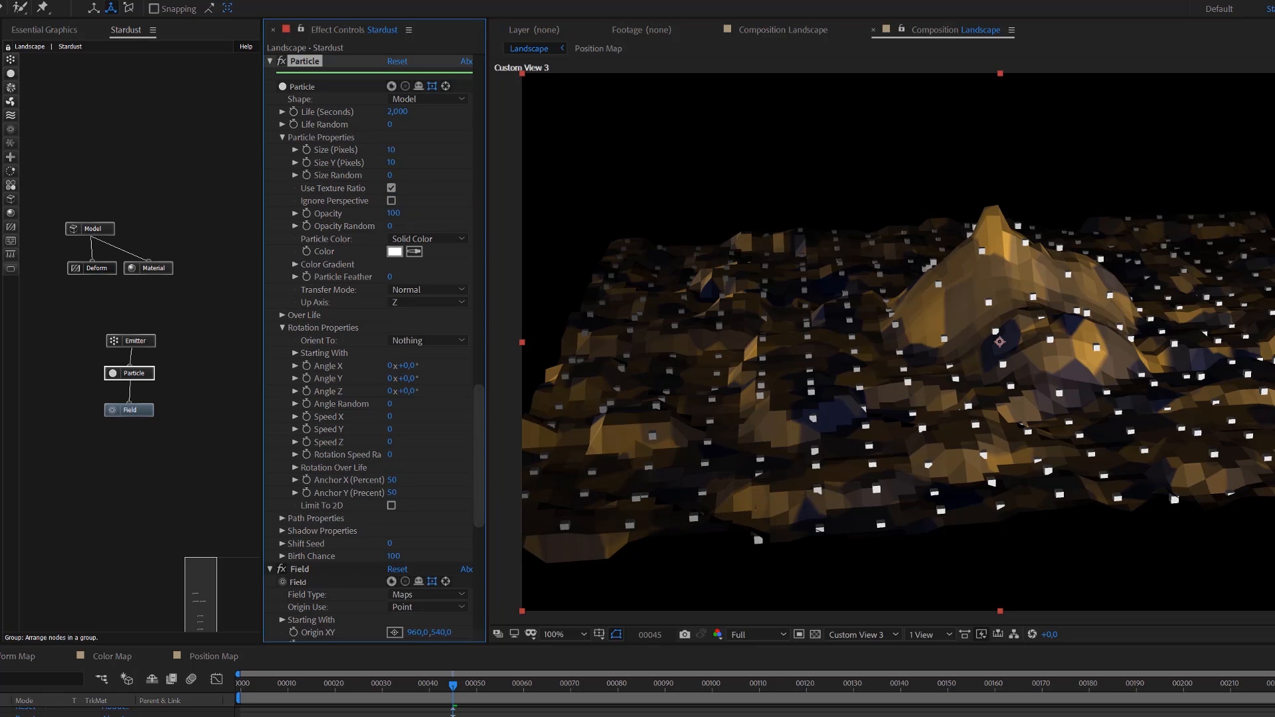
# Step: Connect a new Model node to the Particle node and make it a Cylinder primitive
pyautogui.moveTo(11, 200); pyautogui.dragTo(131, 378)
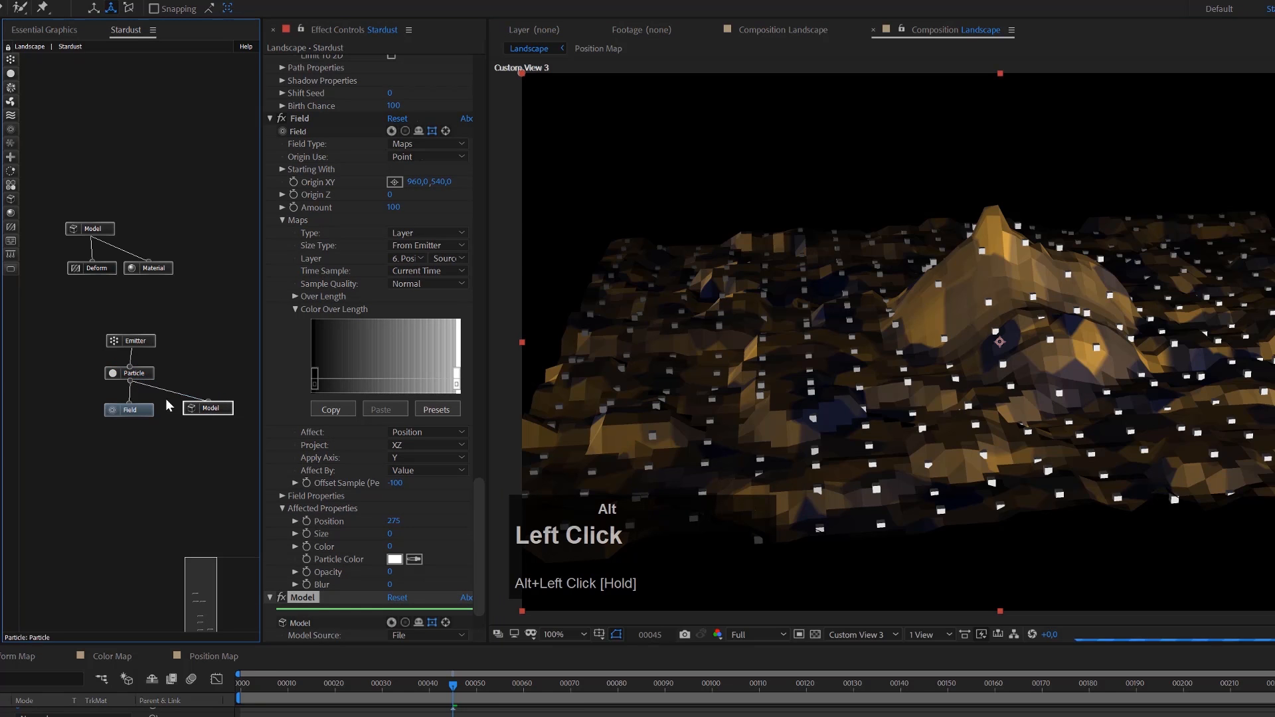
pyautogui.scroll(-1, 376, 548)
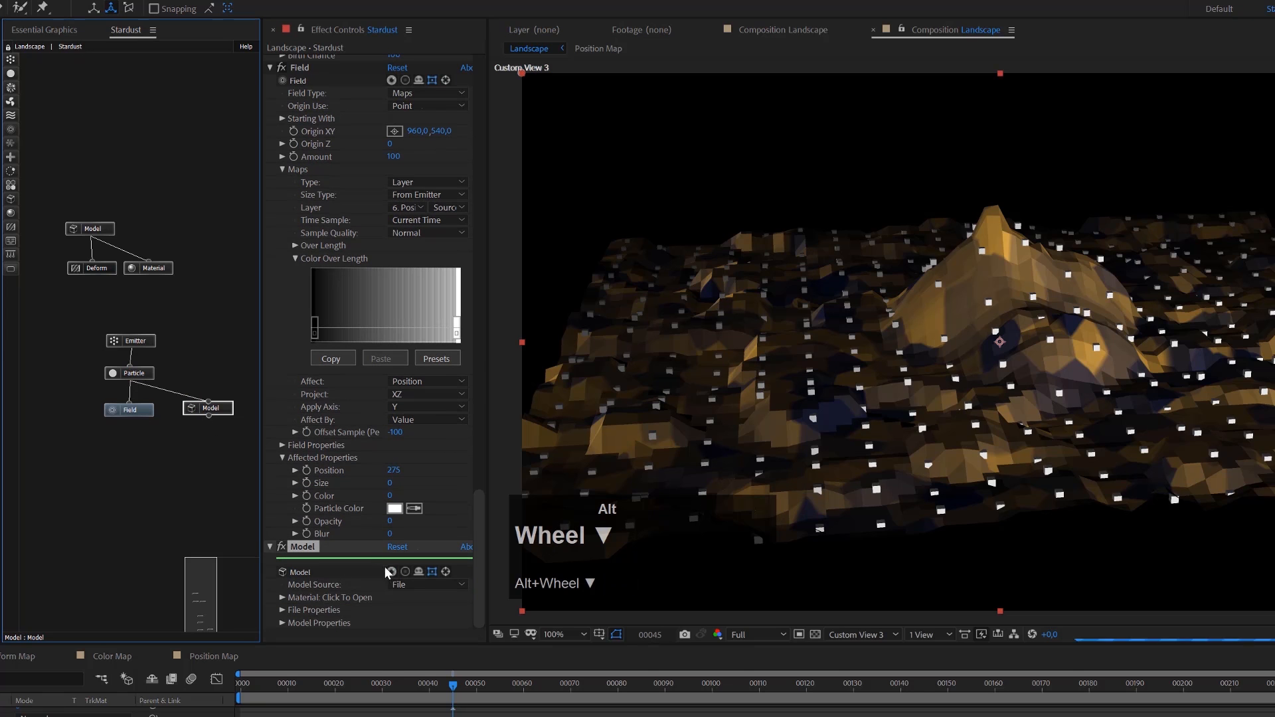
pyautogui.click(418, 585)
pyautogui.click(432, 616)
pyautogui.click(283, 610)
pyautogui.click(401, 626)
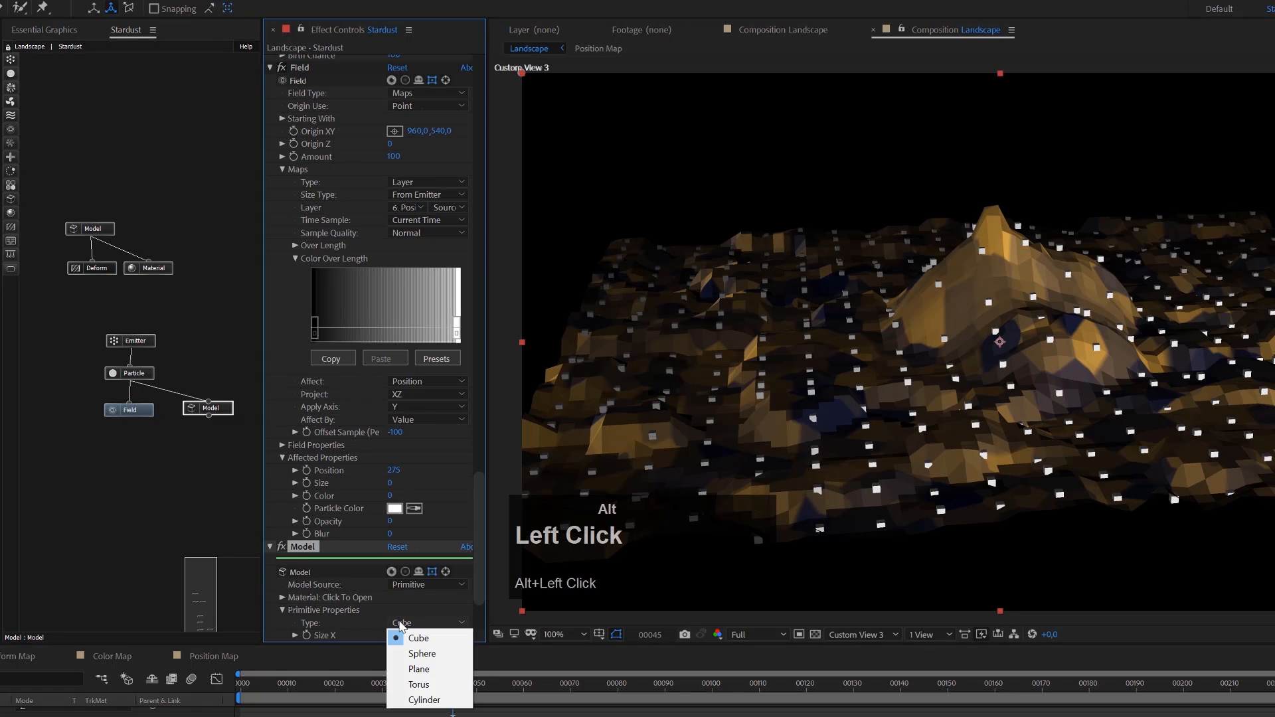
pyautogui.click(424, 700)
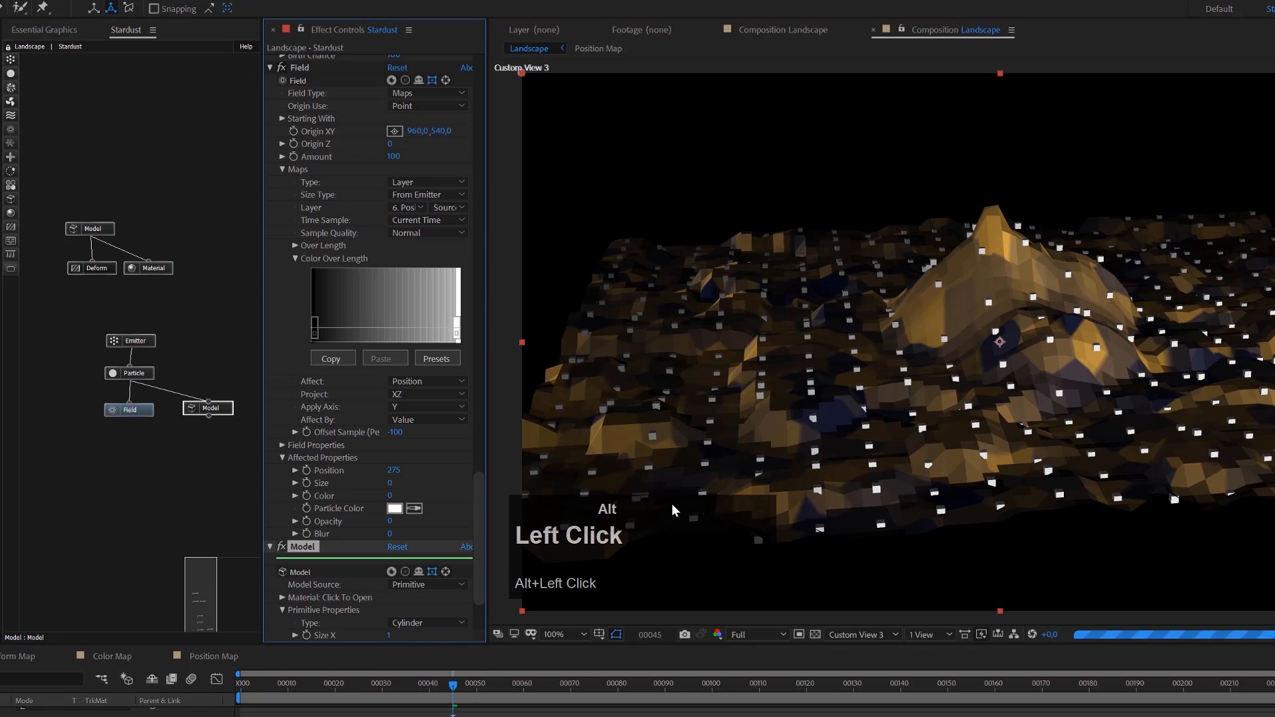
# Step: Set the Particle node's Life (Seconds) to 10,000 and its Size to 6 pixels
pyautogui.keyDown('alt'); pyautogui.click(137, 374); pyautogui.keyUp('alt')
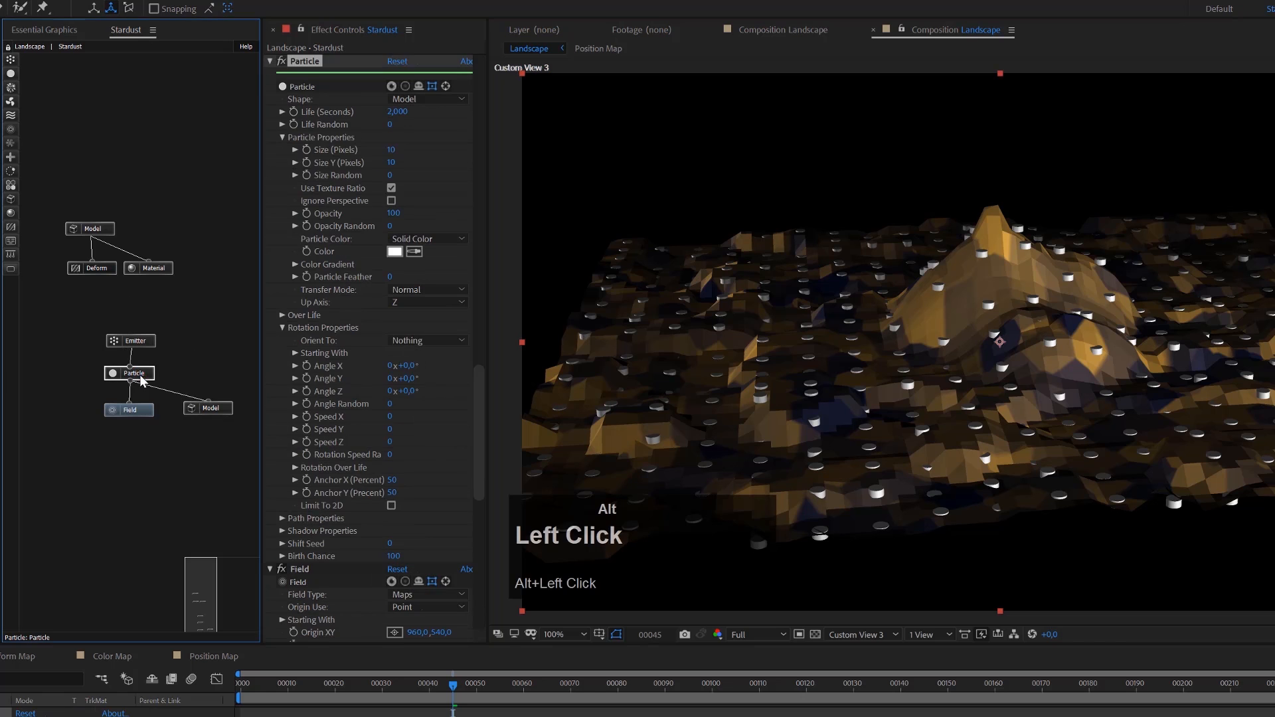
pyautogui.keyDown('alt'); pyautogui.click(393, 113); pyautogui.keyUp('alt')
pyautogui.write('10000')
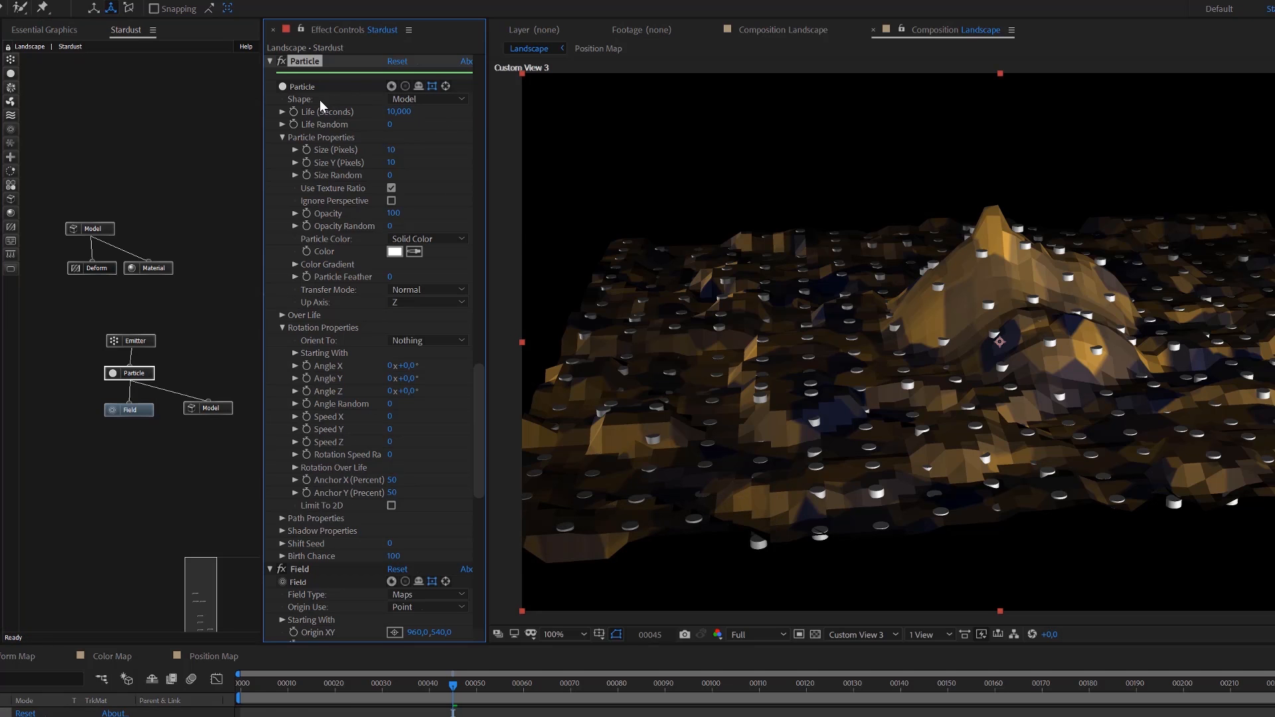
pyautogui.keyDown('alt'); pyautogui.click(392, 152); pyautogui.keyUp('alt')
pyautogui.write('5')
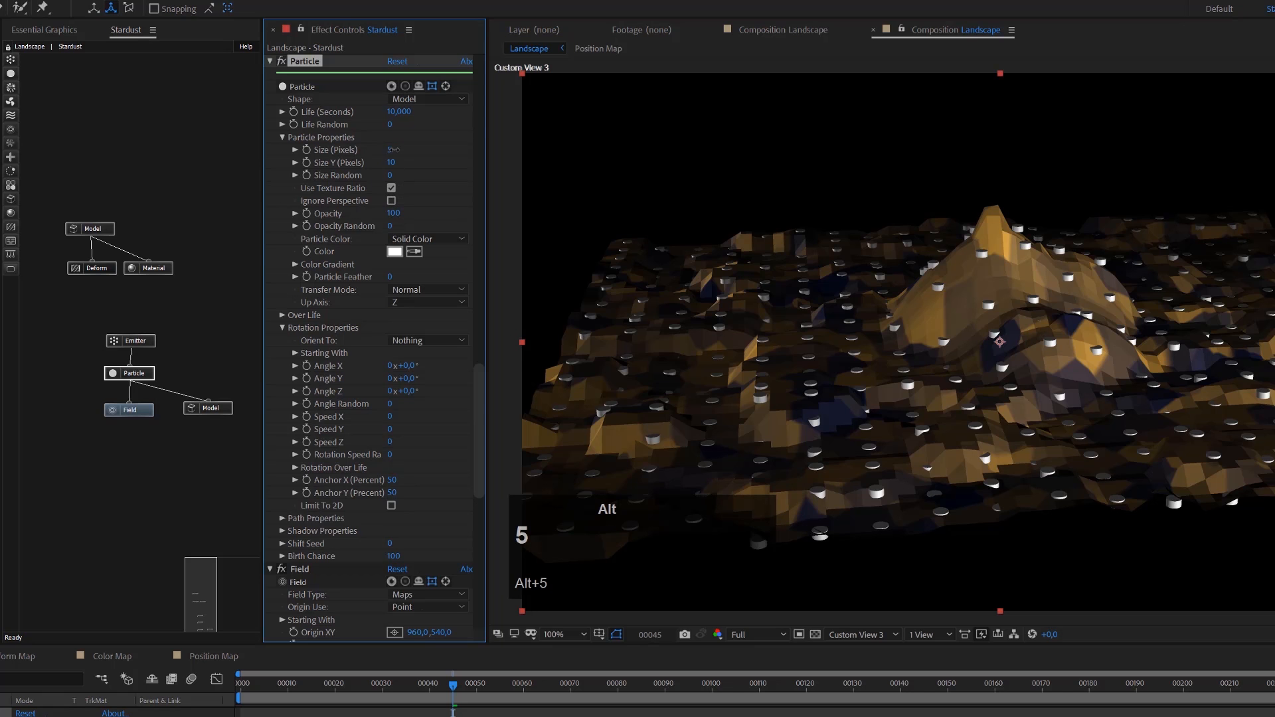
pyautogui.keyDown('alt'); pyautogui.click(391, 151); pyautogui.keyUp('alt')
pyautogui.write('6')
pyautogui.press('Return')
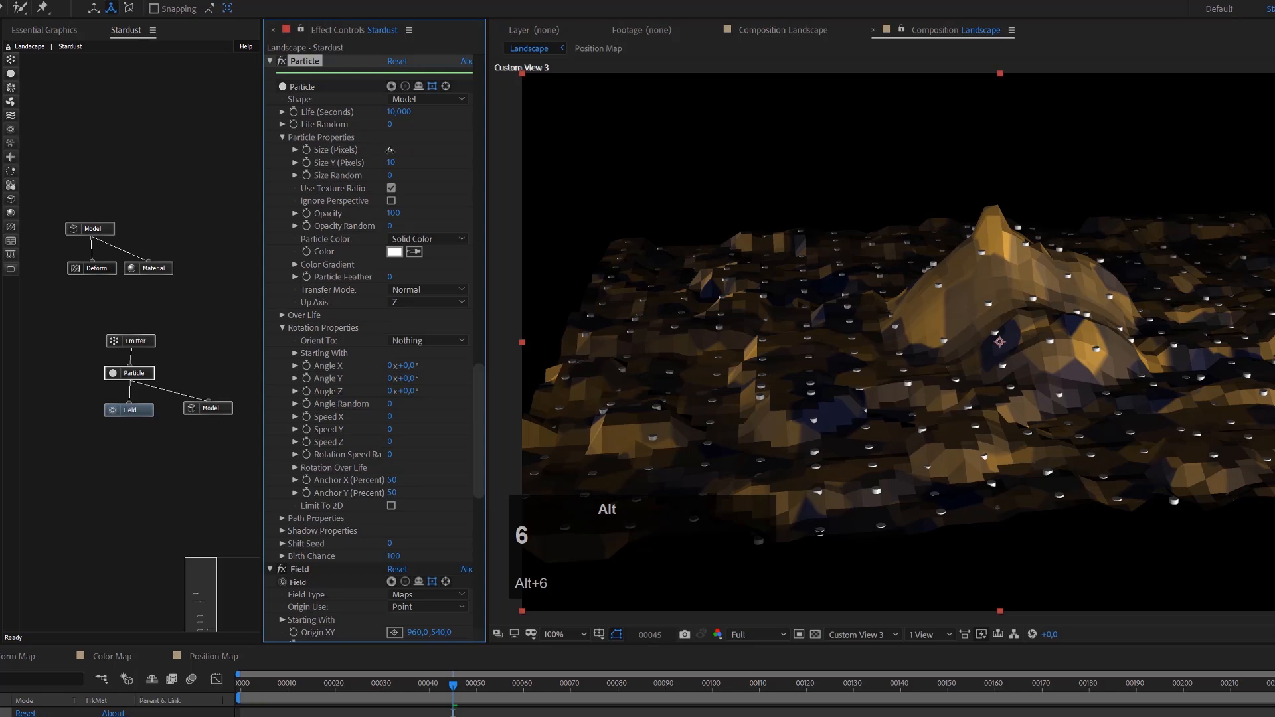
pyautogui.click(228, 276)
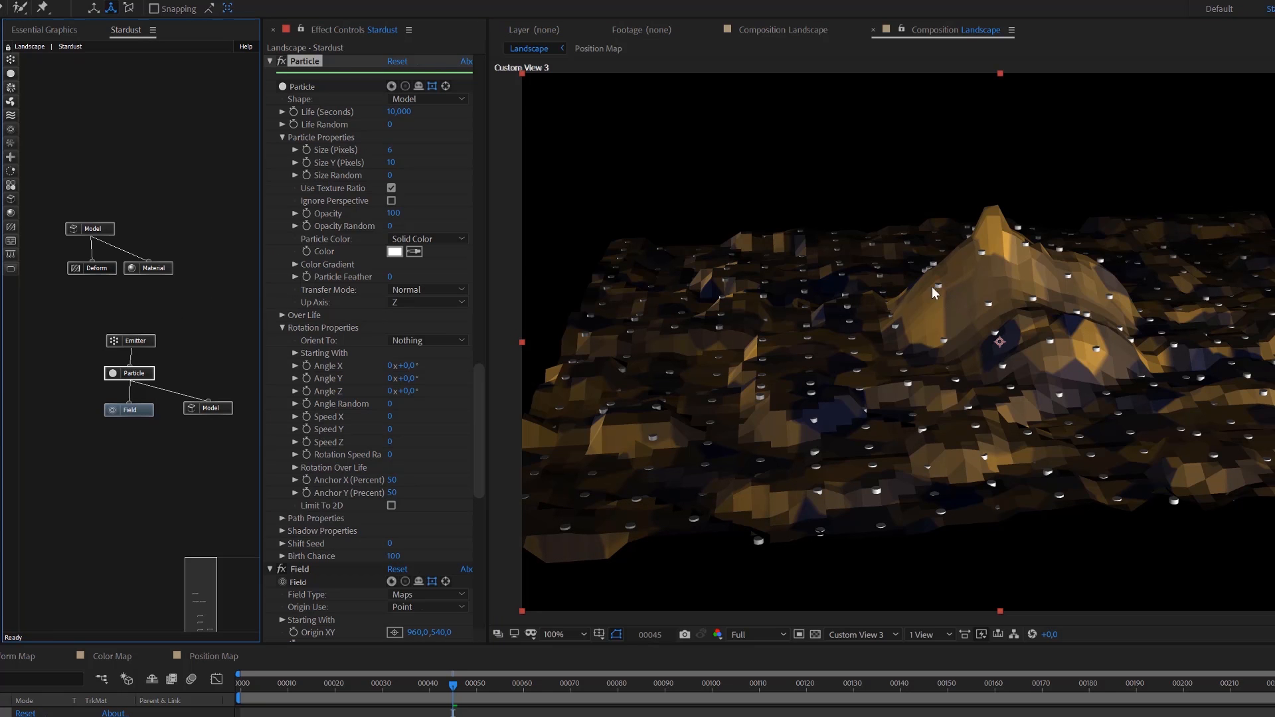
# Step: Add a Replica node and connect it beneath the cylinder Model node
pyautogui.keyDown('alt'); pyautogui.click(12, 142); pyautogui.keyUp('alt')
pyautogui.moveTo(43, 146); pyautogui.dragTo(212, 428)
pyautogui.click(222, 433)
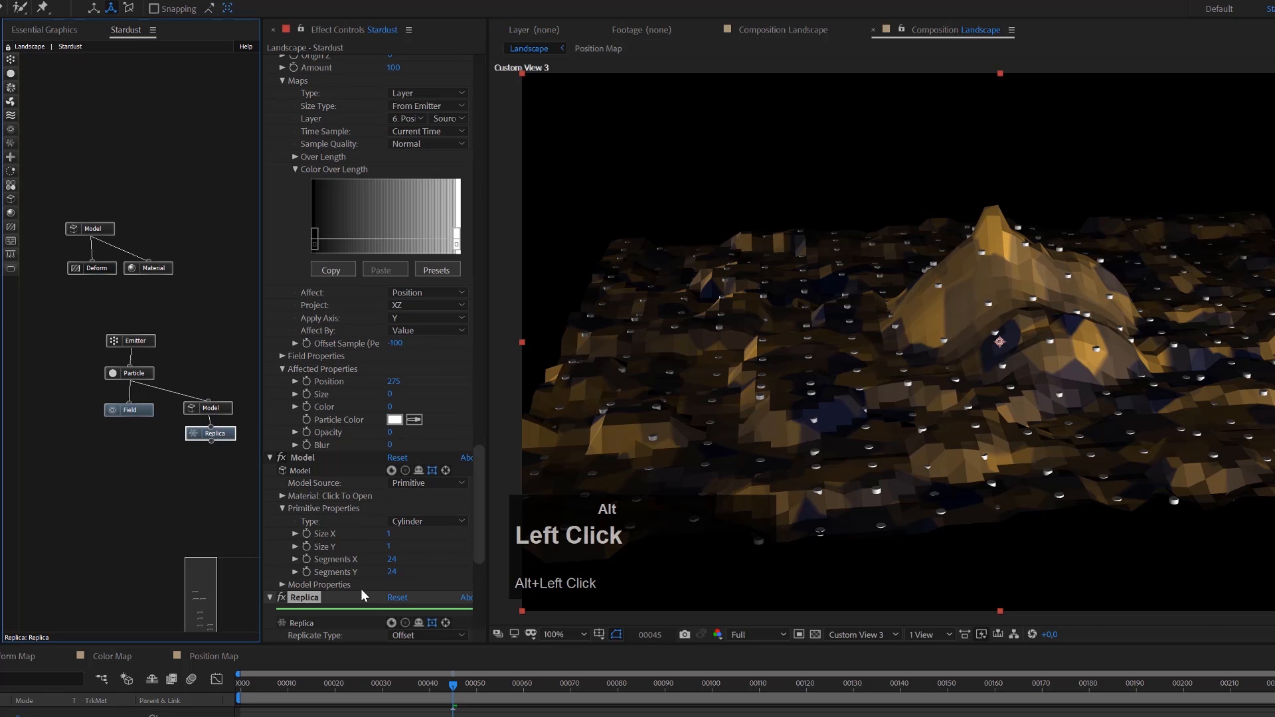
# Step: Set the Replica node's Offset Y to -5 and its Replicates to 4
pyautogui.scroll(-5, 361, 590)
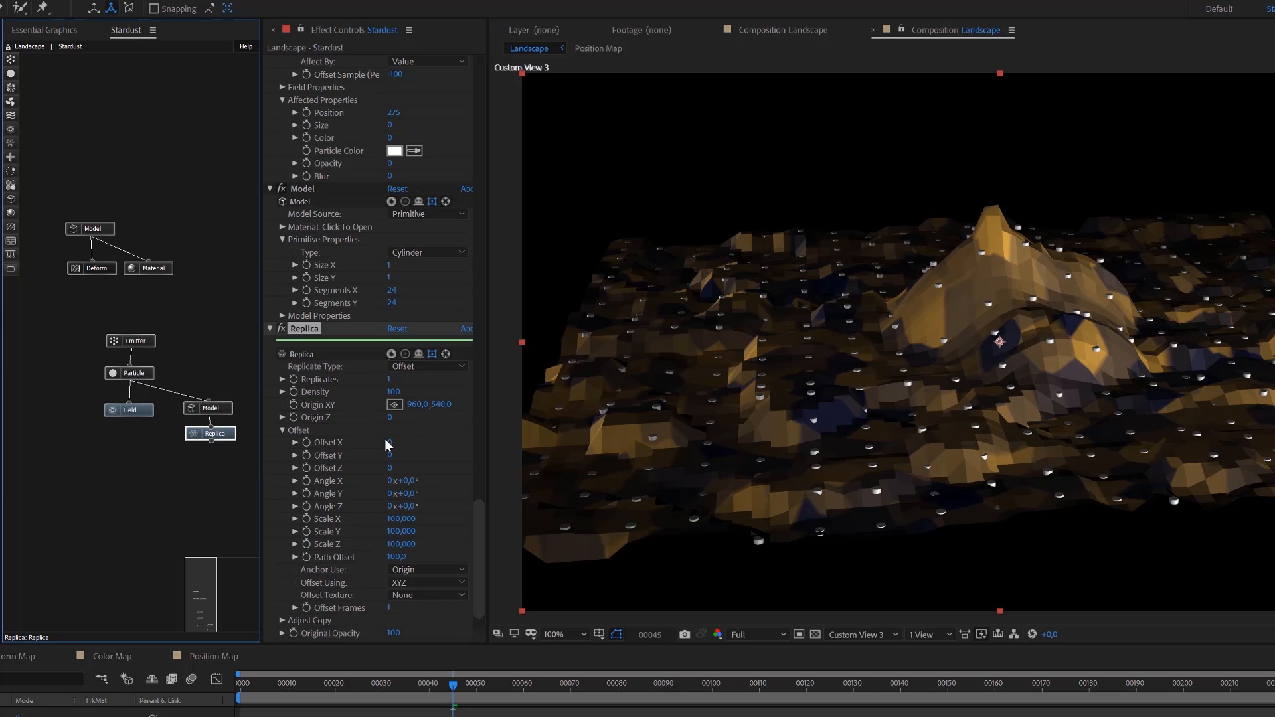
pyautogui.keyDown('alt'); pyautogui.click(389, 456); pyautogui.keyUp('alt')
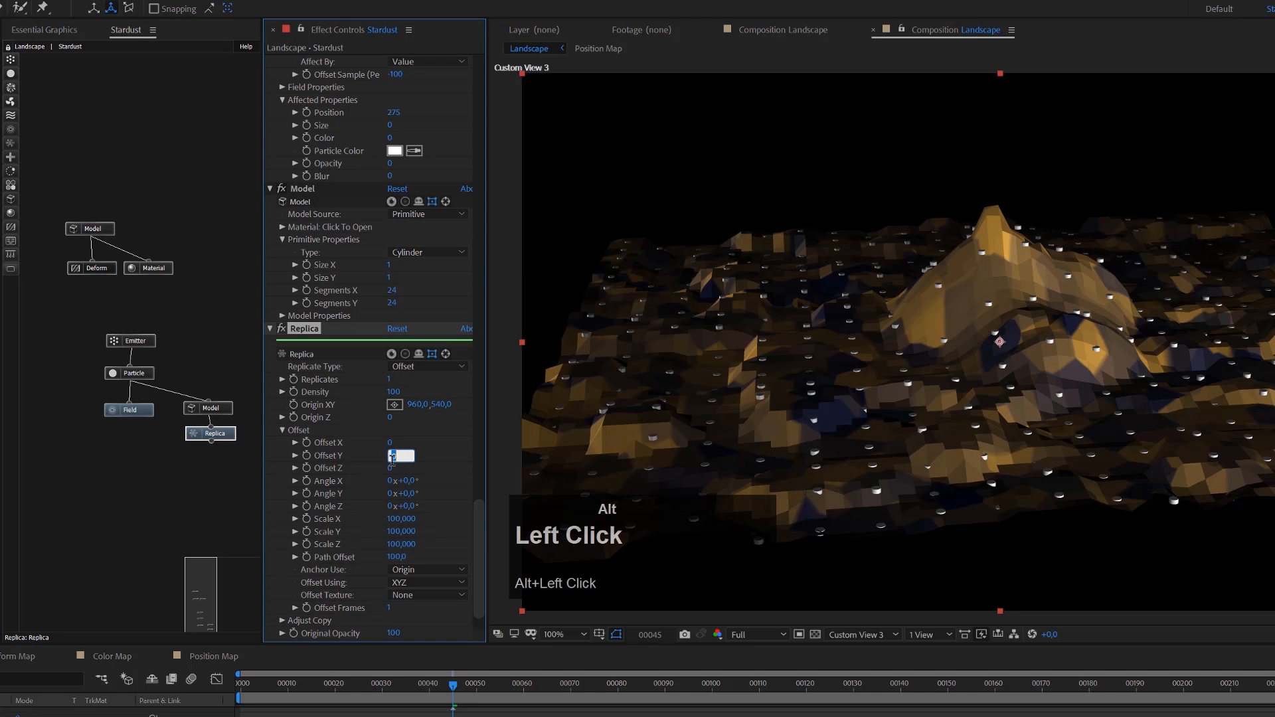
pyautogui.write('5')
pyautogui.press('Return')
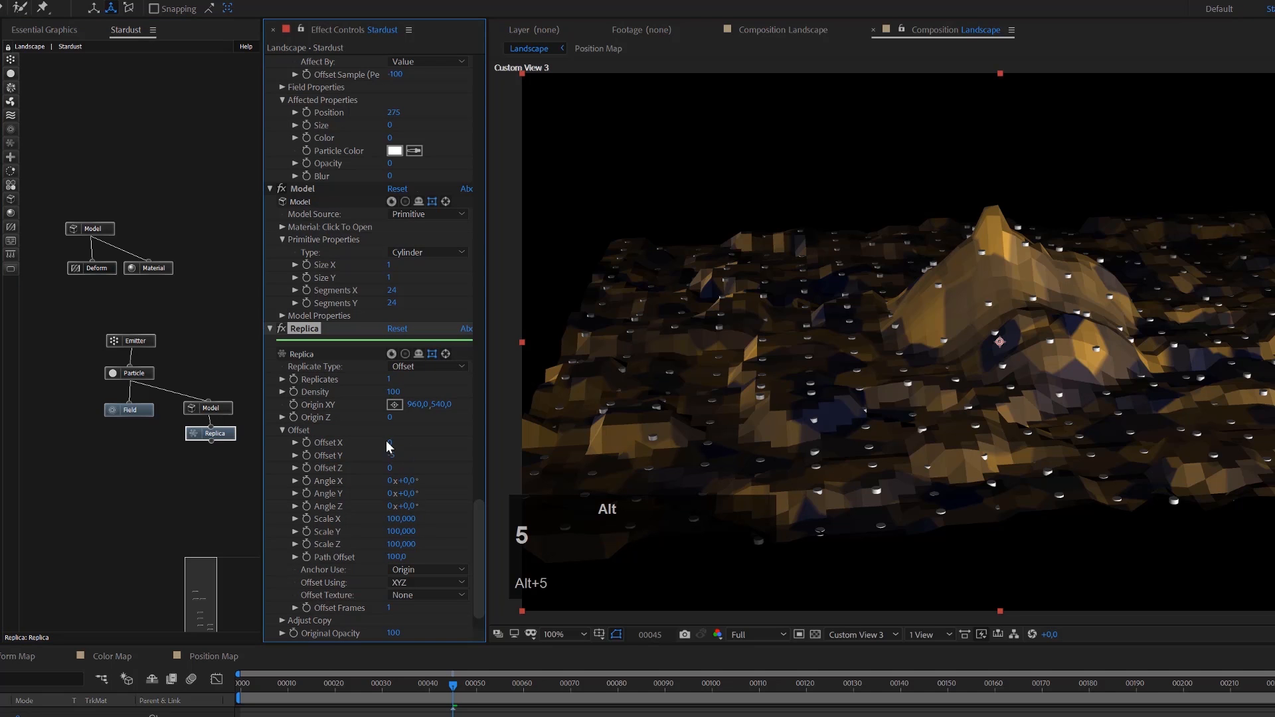
pyautogui.keyDown('alt'); pyautogui.click(389, 379); pyautogui.keyUp('alt')
pyautogui.write('4')
pyautogui.press('Return')
pyautogui.keyDown('alt'); pyautogui.click(433, 422); pyautogui.keyUp('alt')
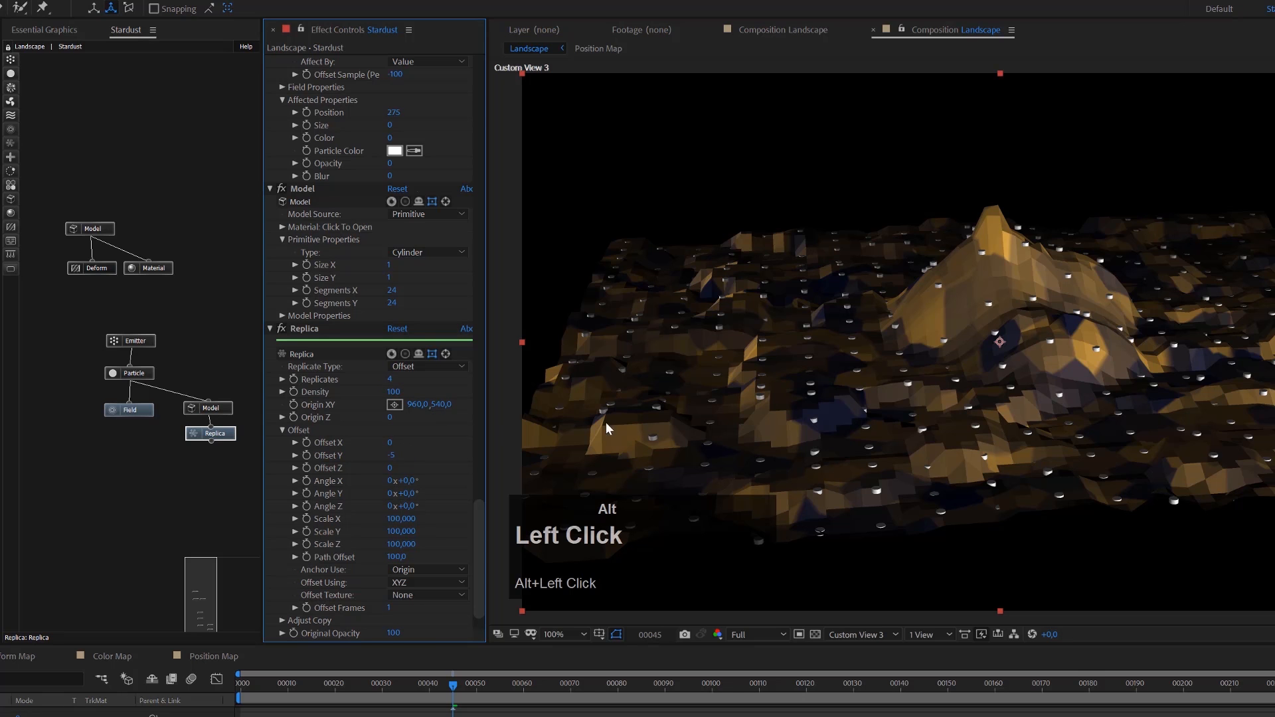
pyautogui.scroll(2, 923, 438)
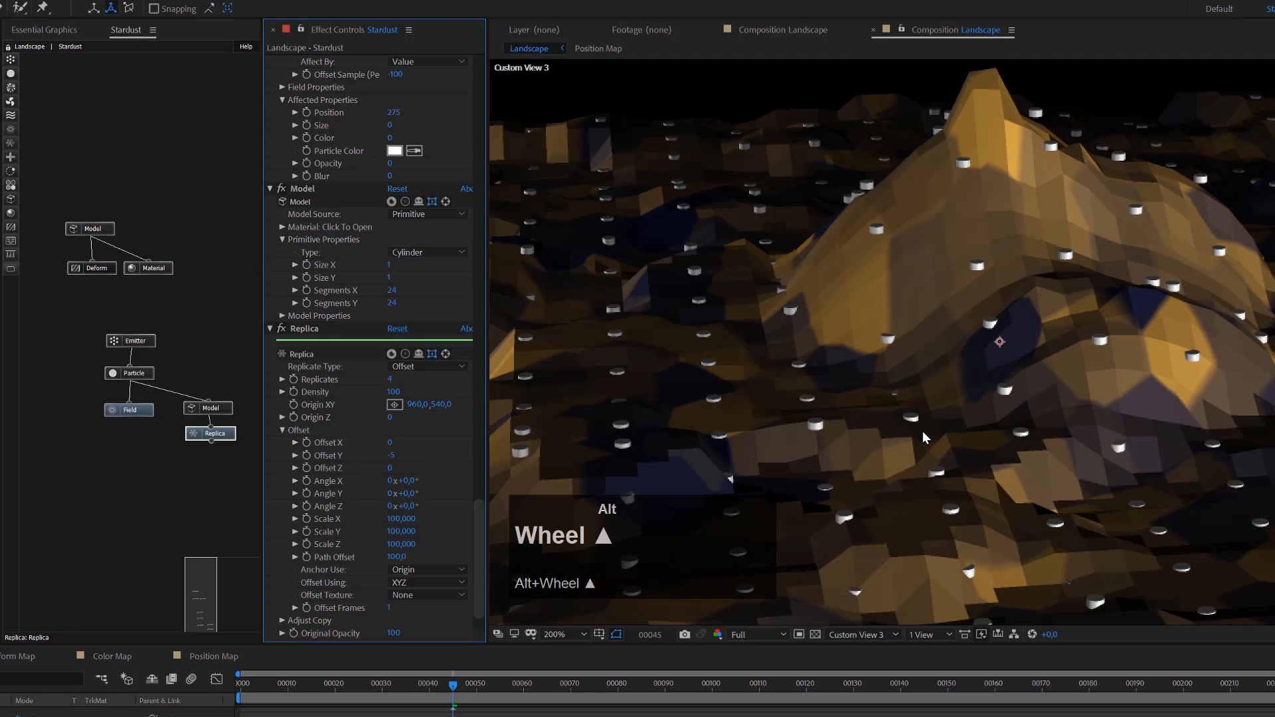
pyautogui.scroll(-2, 922, 436)
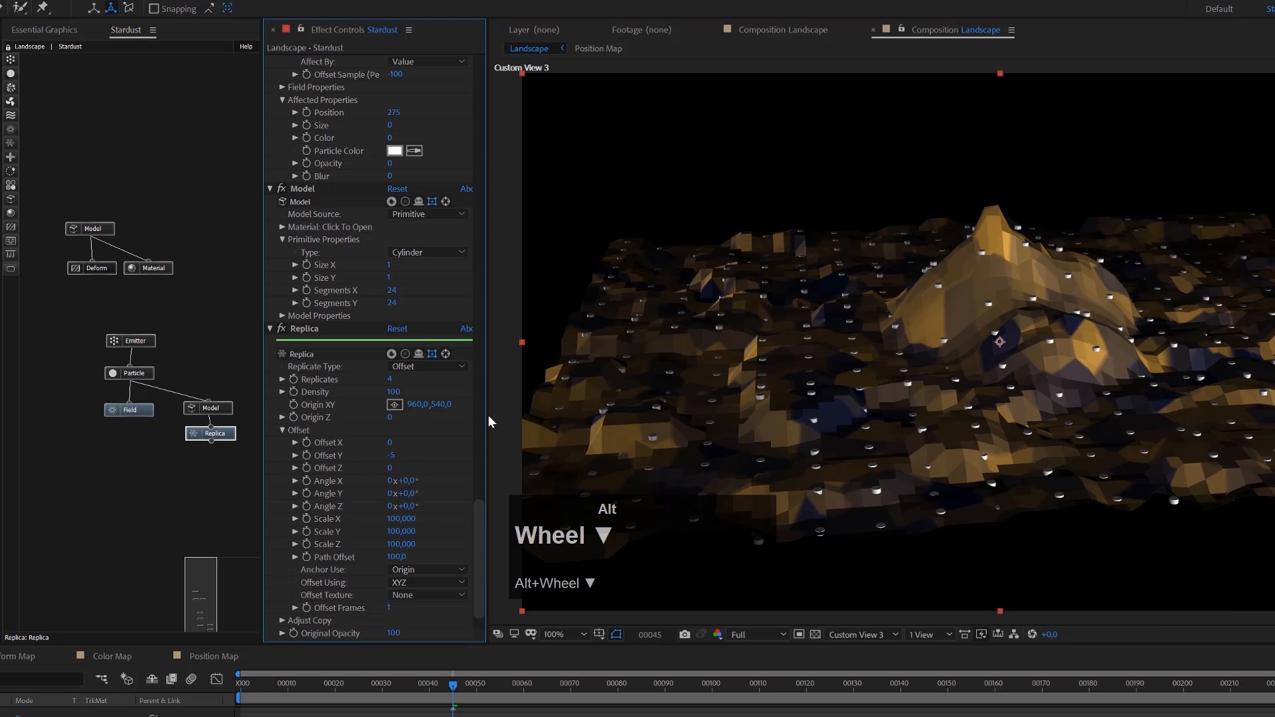
# Step: Connect the Replica node to the Particle node instead of the Model node and place it beside the Field node
pyautogui.keyDown('alt'); pyautogui.click(207, 425); pyautogui.keyUp('alt')
pyautogui.moveTo(195, 424); pyautogui.dragTo(132, 379)
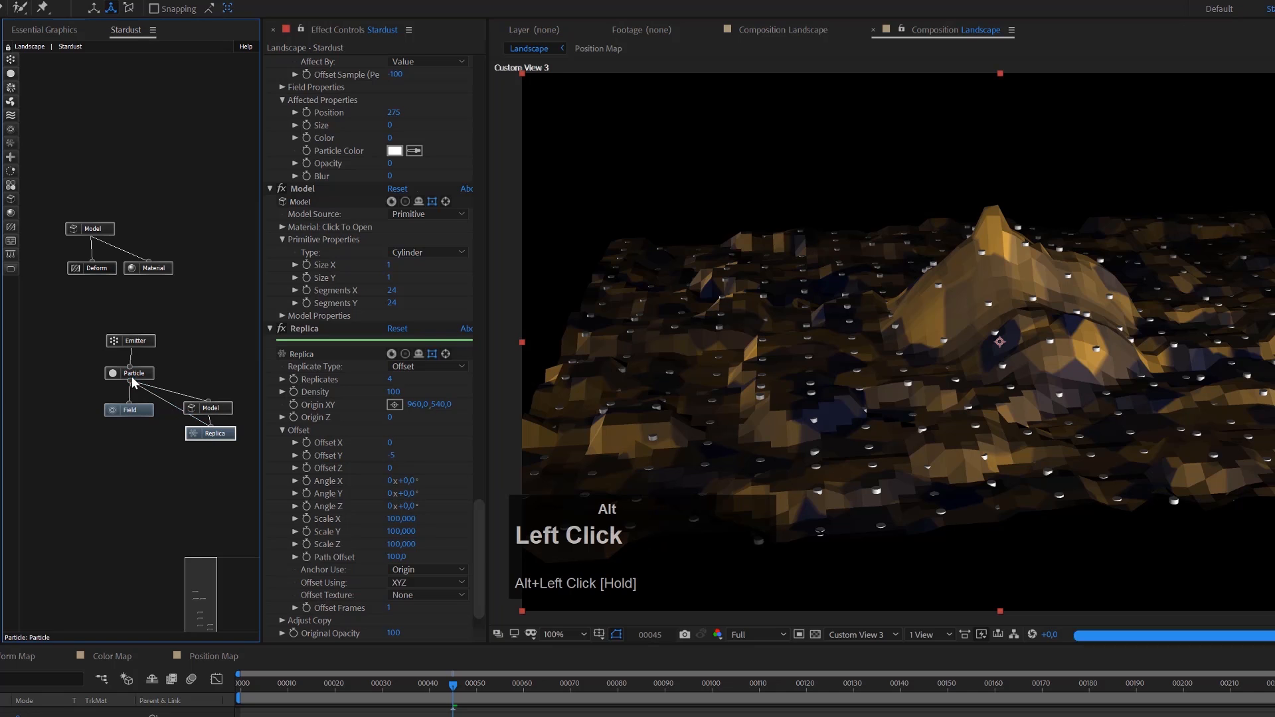
pyautogui.keyDown('alt'); pyautogui.click(211, 424); pyautogui.keyUp('alt')
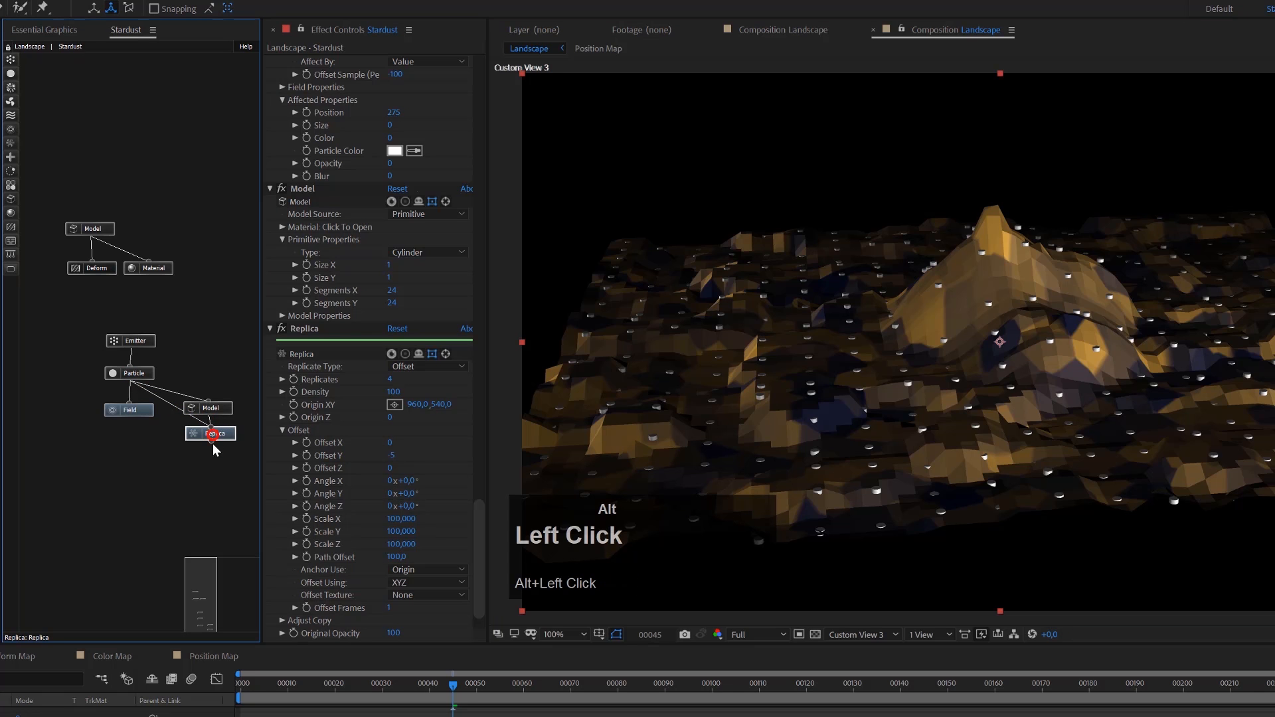
pyautogui.moveTo(210, 425); pyautogui.dragTo(202, 477)
pyautogui.moveTo(209, 416); pyautogui.dragTo(221, 445)
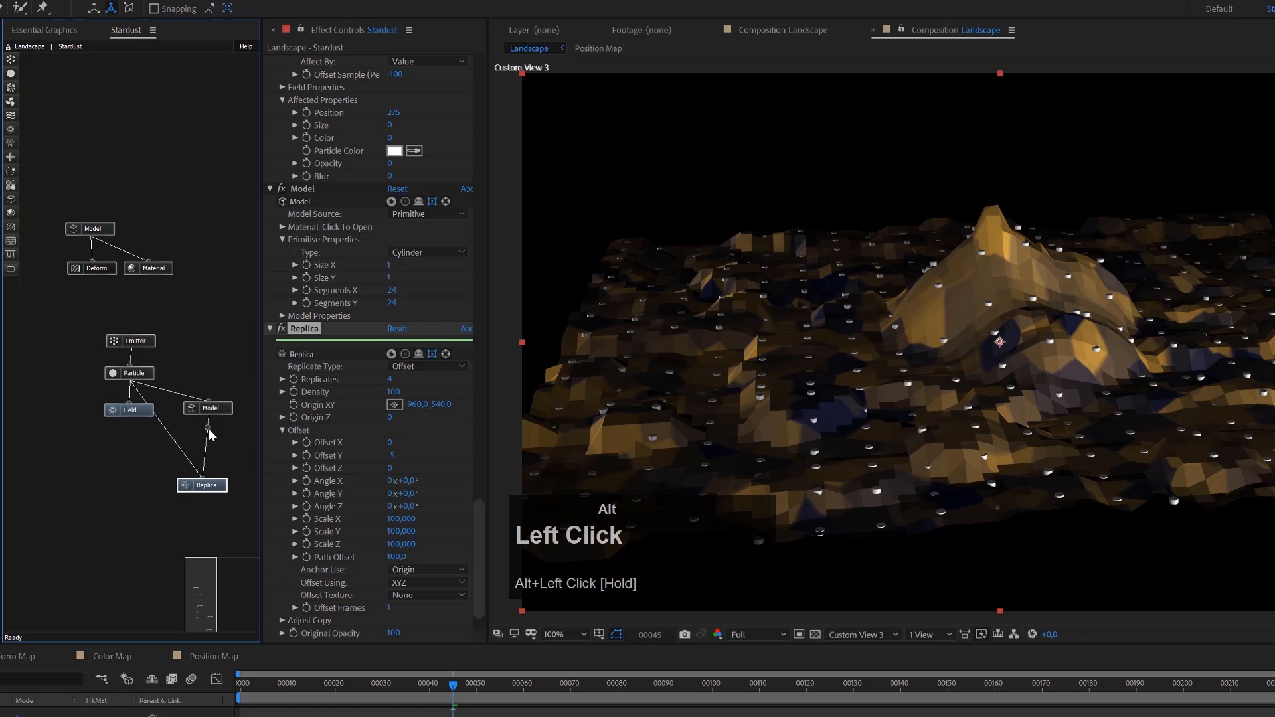
pyautogui.keyDown('alt'); pyautogui.rightClick(209, 431); pyautogui.keyUp('alt')
pyautogui.moveTo(221, 483); pyautogui.dragTo(77, 415)
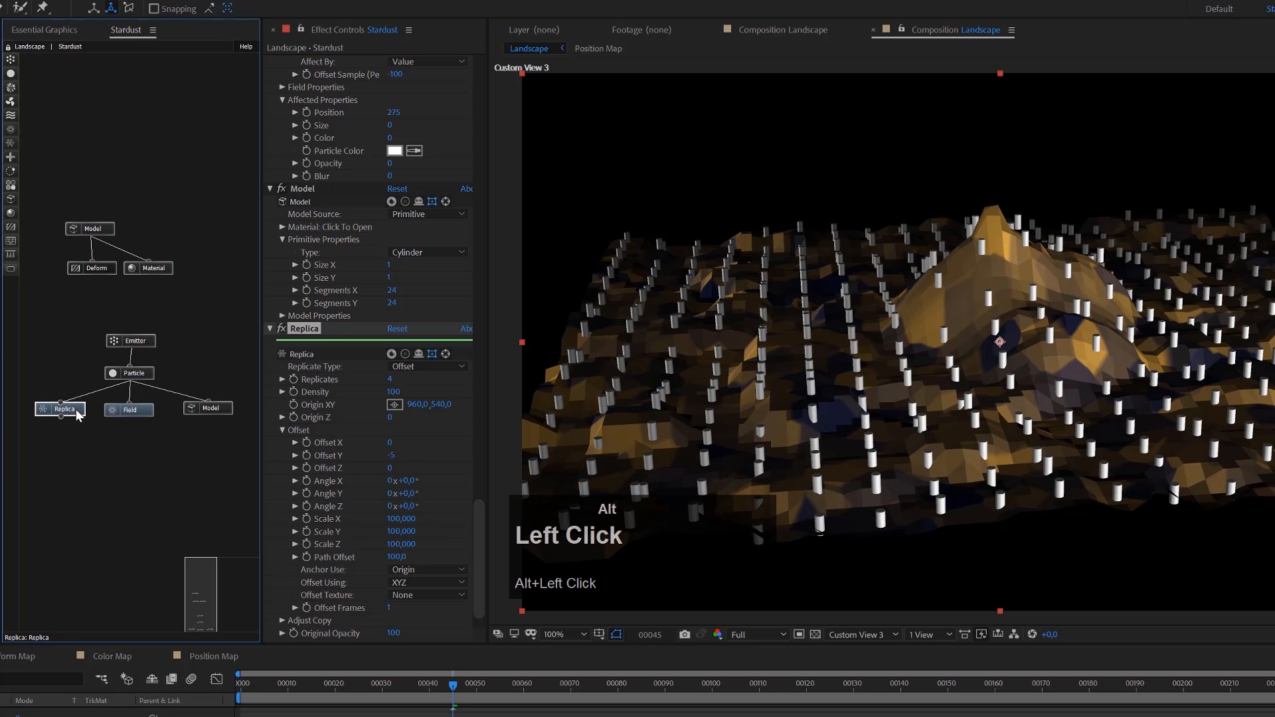
pyautogui.hotkey('ctrl', 'alt', 'z')
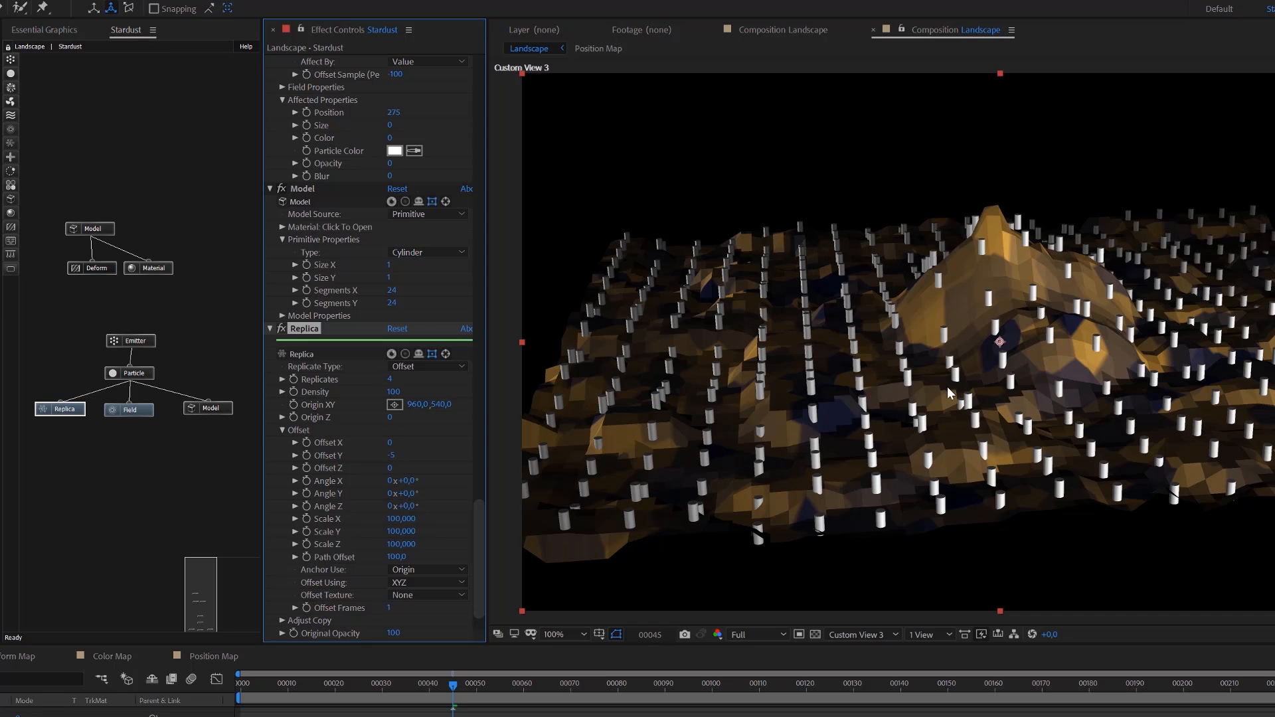
# Step: Apply the Fade Out Bezier 2 preset to the Size graph in the Replica node's Along Path Properties
pyautogui.scroll(-1, 436, 464)
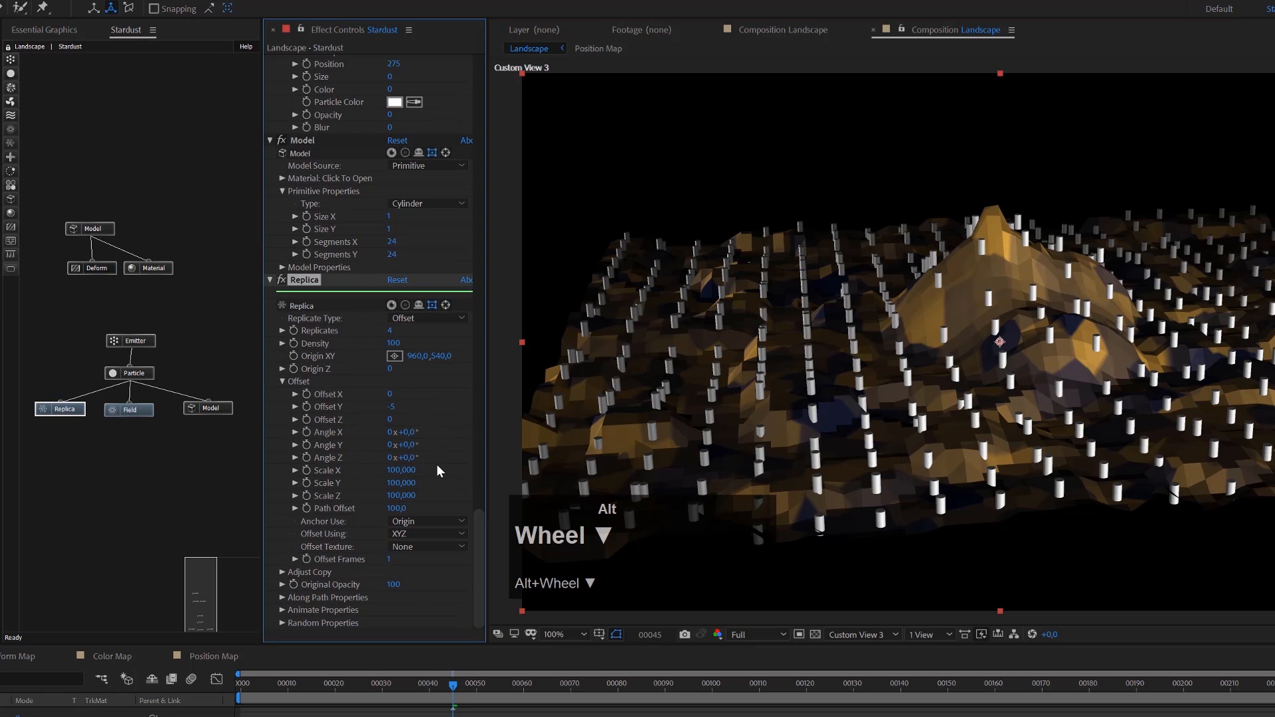
pyautogui.keyDown('alt'); pyautogui.click(282, 598); pyautogui.keyUp('alt')
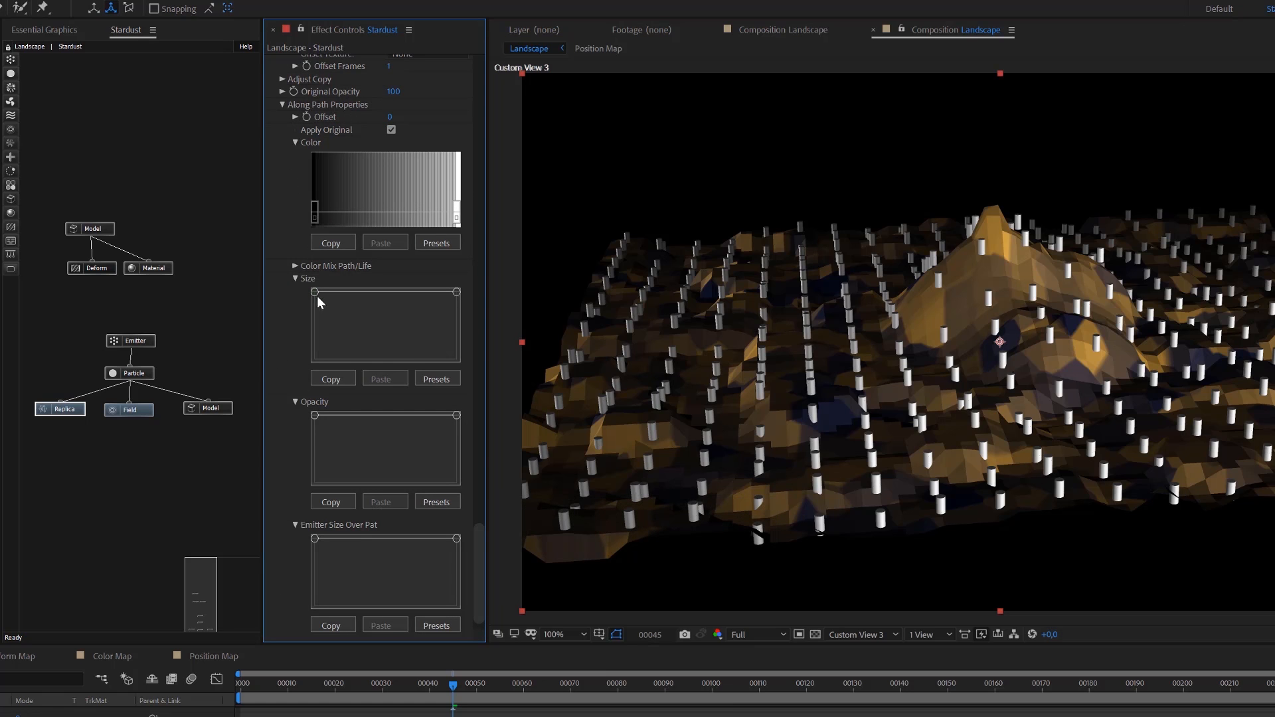
pyautogui.keyDown('alt'); pyautogui.click(433, 376); pyautogui.keyUp('alt')
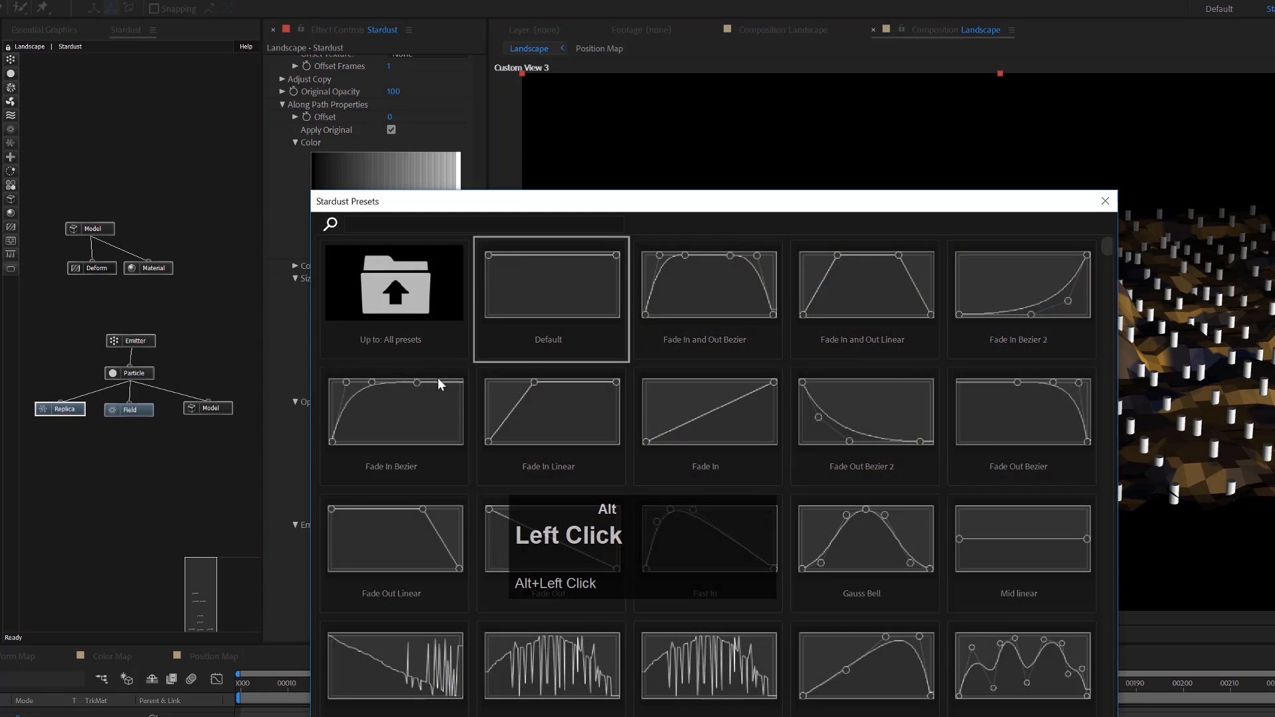
pyautogui.click(838, 422)
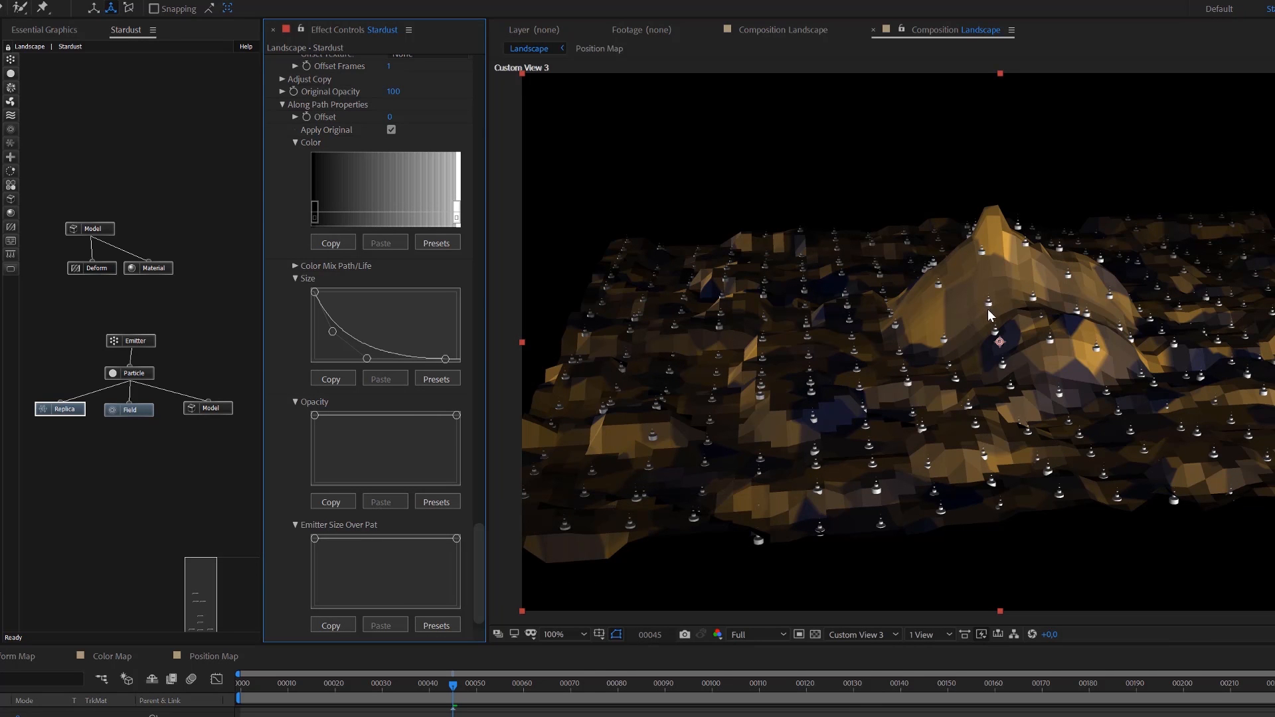
# Step: Reshape the Replica's Size along path curve into a gentler falloff that ends above zero
pyautogui.moveTo(332, 332); pyautogui.dragTo(346, 326)
pyautogui.moveTo(445, 360); pyautogui.dragTo(451, 346)
pyautogui.moveTo(367, 359); pyautogui.dragTo(349, 328)
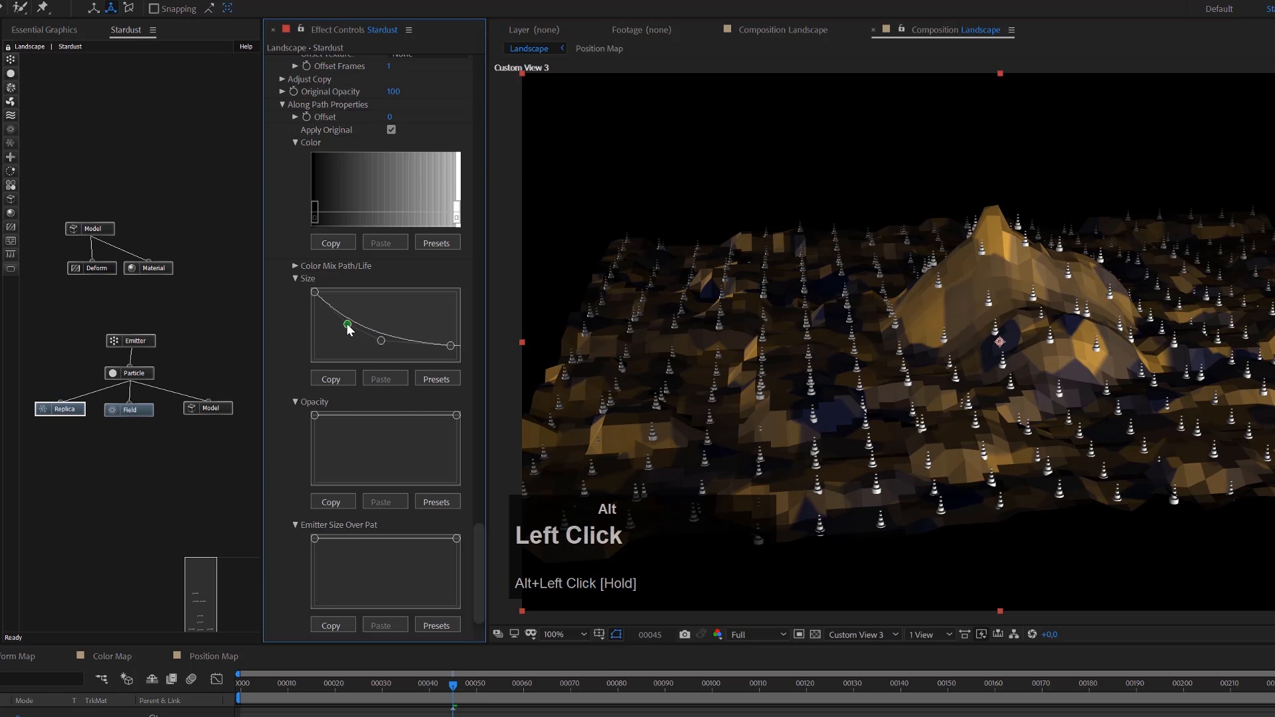
pyautogui.scroll(2, 987, 340)
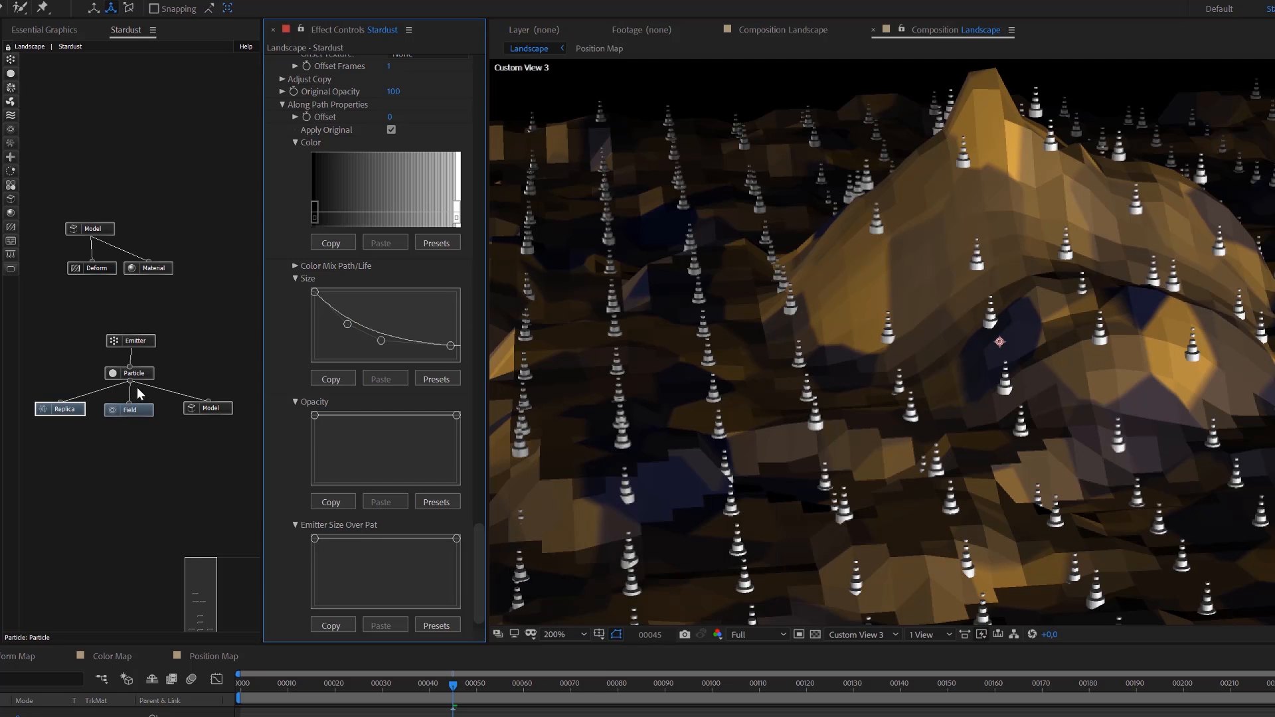
# Step: Set the Replica node's Offset Y to -3 to bring the stacked cylinders closer together
pyautogui.keyDown('alt'); pyautogui.click(72, 408); pyautogui.keyUp('alt')
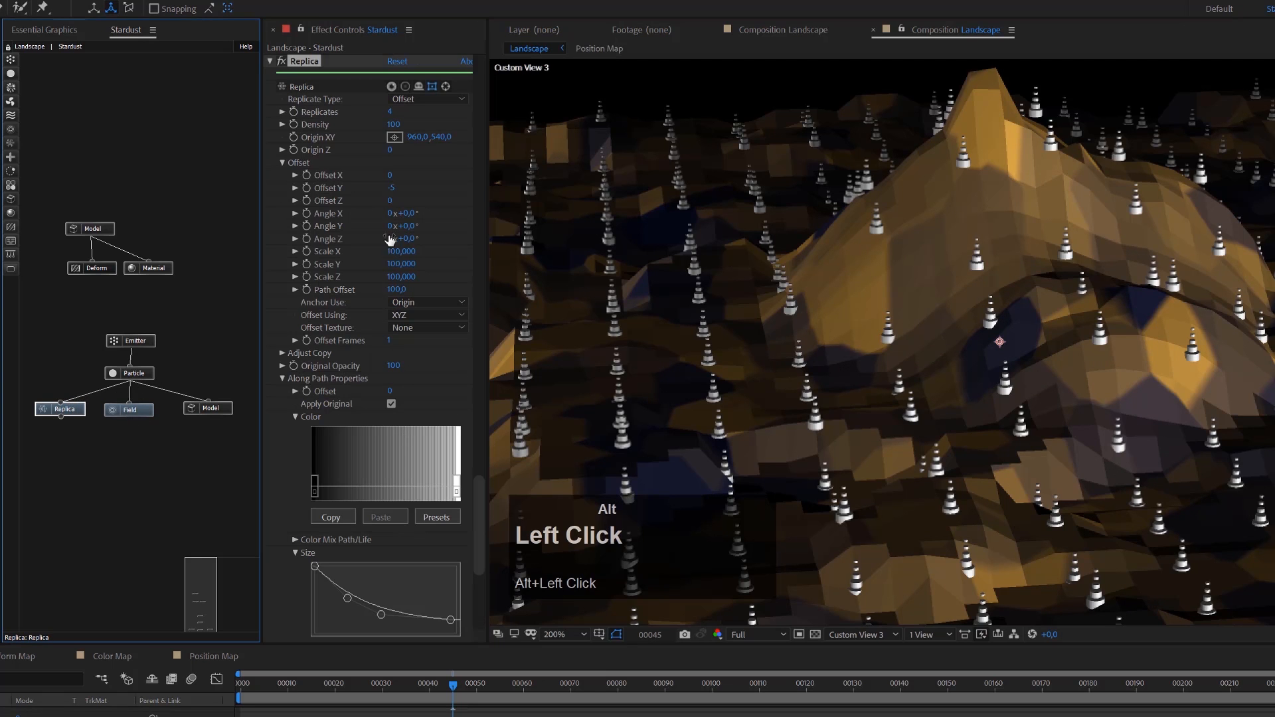
pyautogui.click(390, 189)
pyautogui.write('-3')
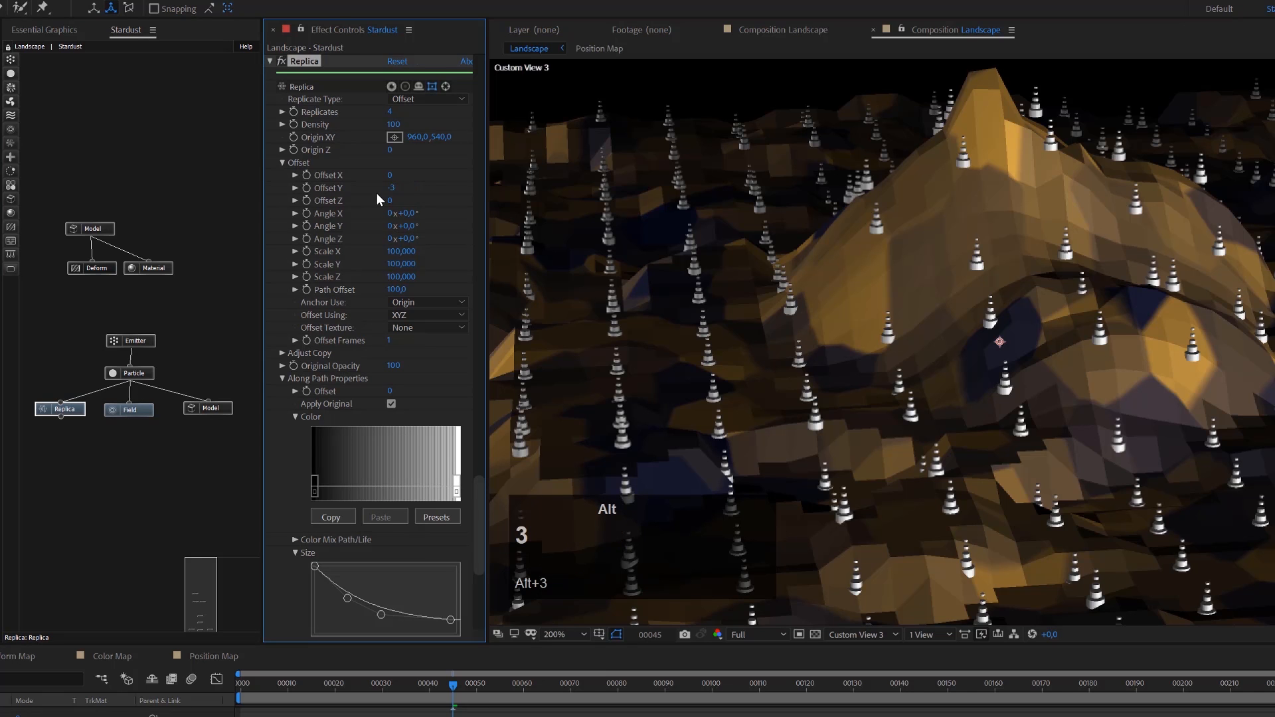
pyautogui.press('Return')
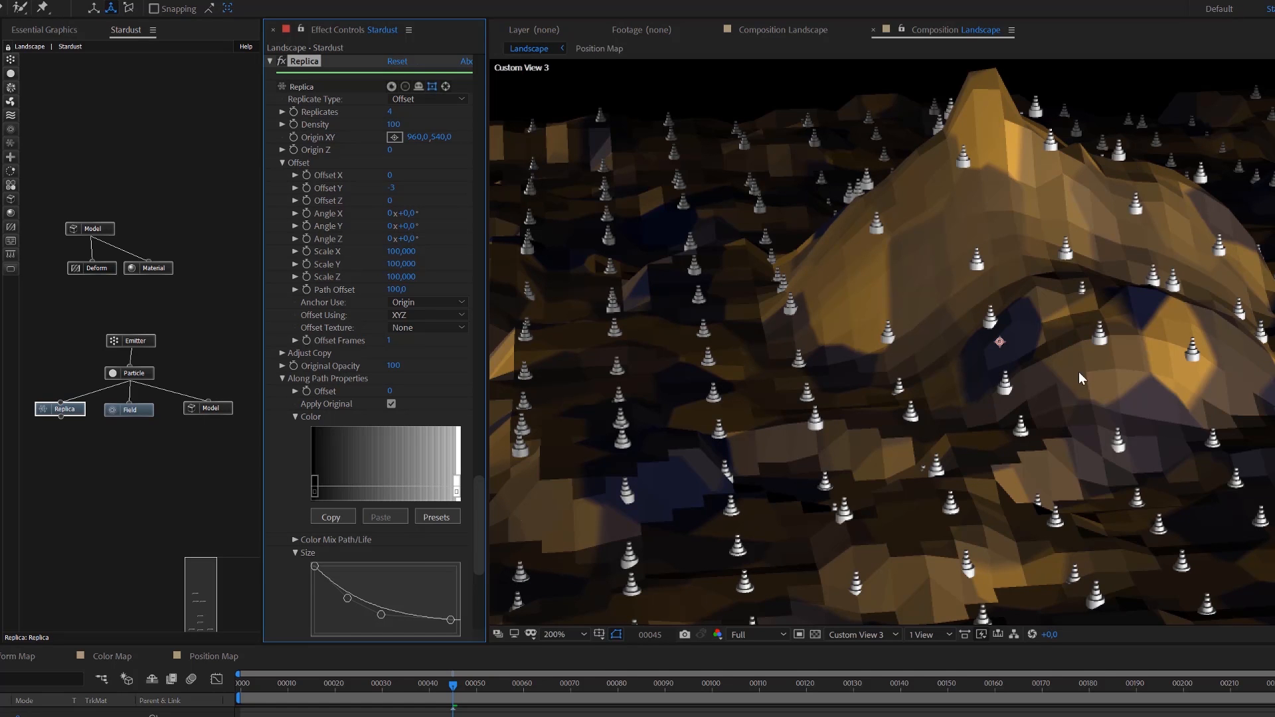
pyautogui.keyDown('alt'); pyautogui.scroll(-2, 1054, 324); pyautogui.keyUp('alt')
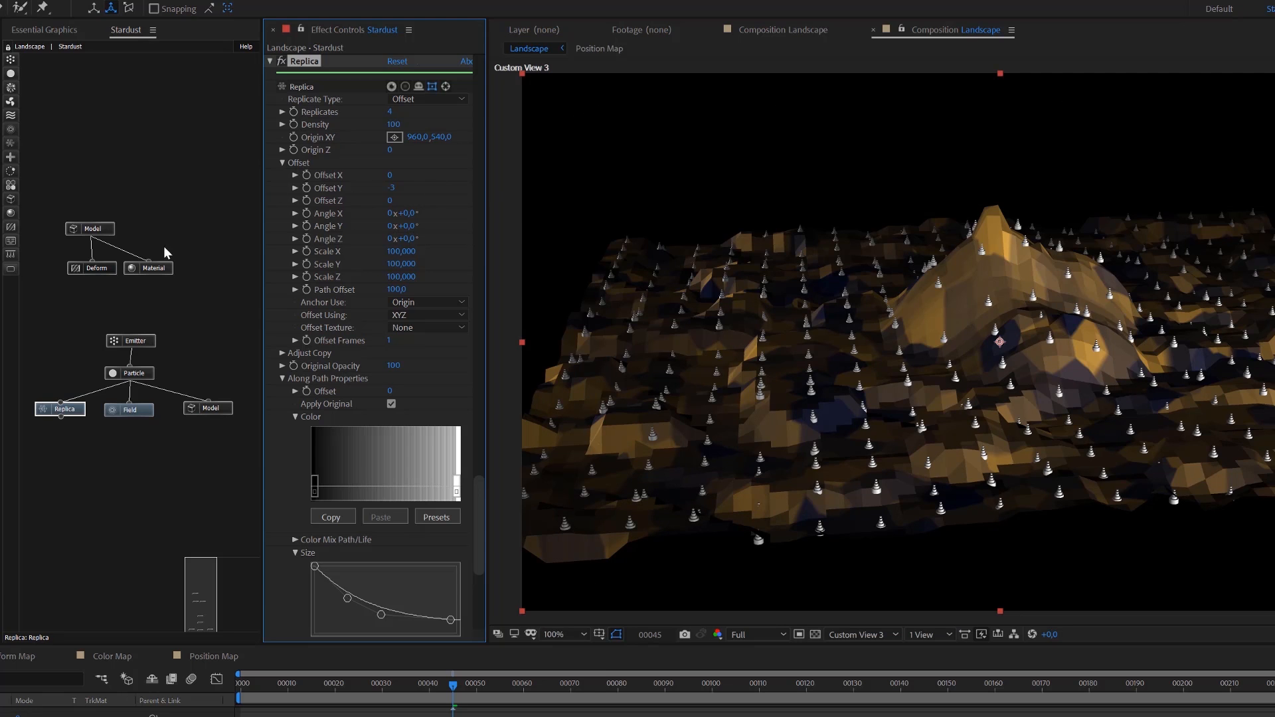
# Step: Lower the Particle node's Birth Chance to thin out the trees on the terrain
pyautogui.keyDown('alt'); pyautogui.click(147, 374); pyautogui.keyUp('alt')
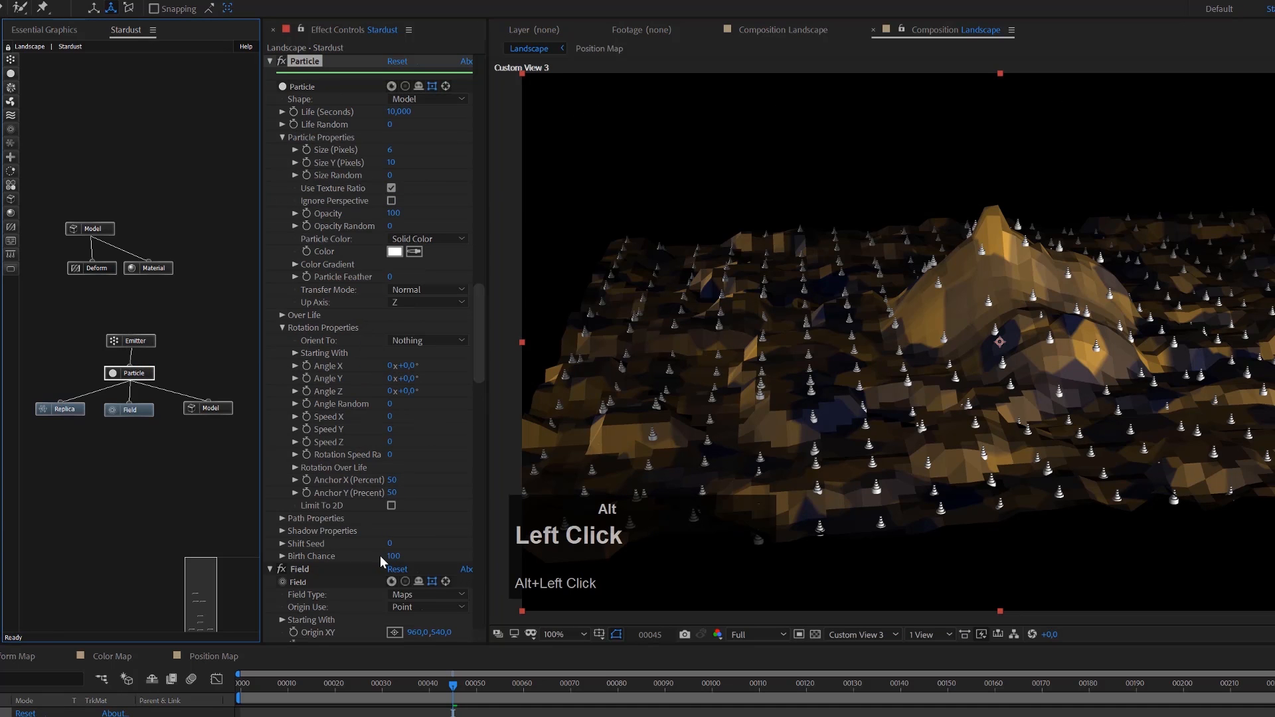
pyautogui.moveTo(394, 556); pyautogui.dragTo(345, 553)
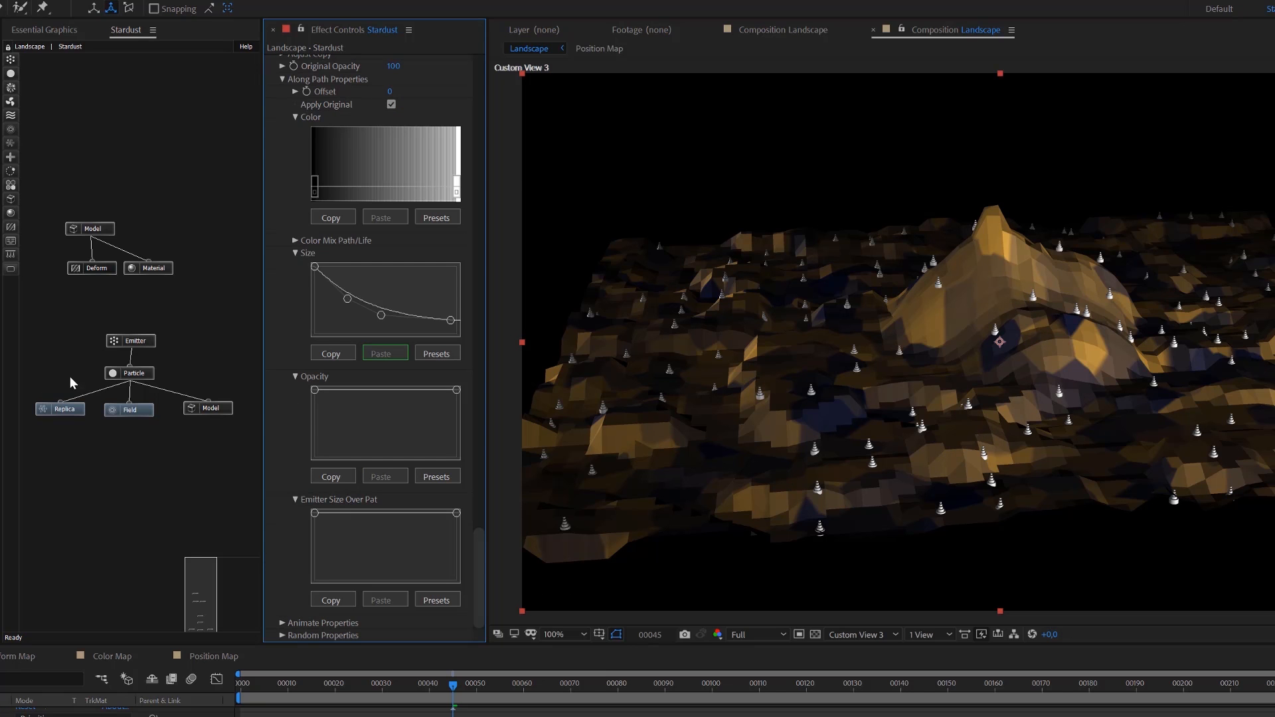
# Step: Connect a new Field node beneath the Replica node and set its Field Type to Maps
pyautogui.moveTo(11, 129)
pyautogui.mouseDown()
pyautogui.moveTo(42, 142)
pyautogui.moveTo(100, 462)
pyautogui.moveTo(64, 450)
pyautogui.moveTo(61, 412)
pyautogui.mouseUp()
pyautogui.scroll(-5, 351, 511)
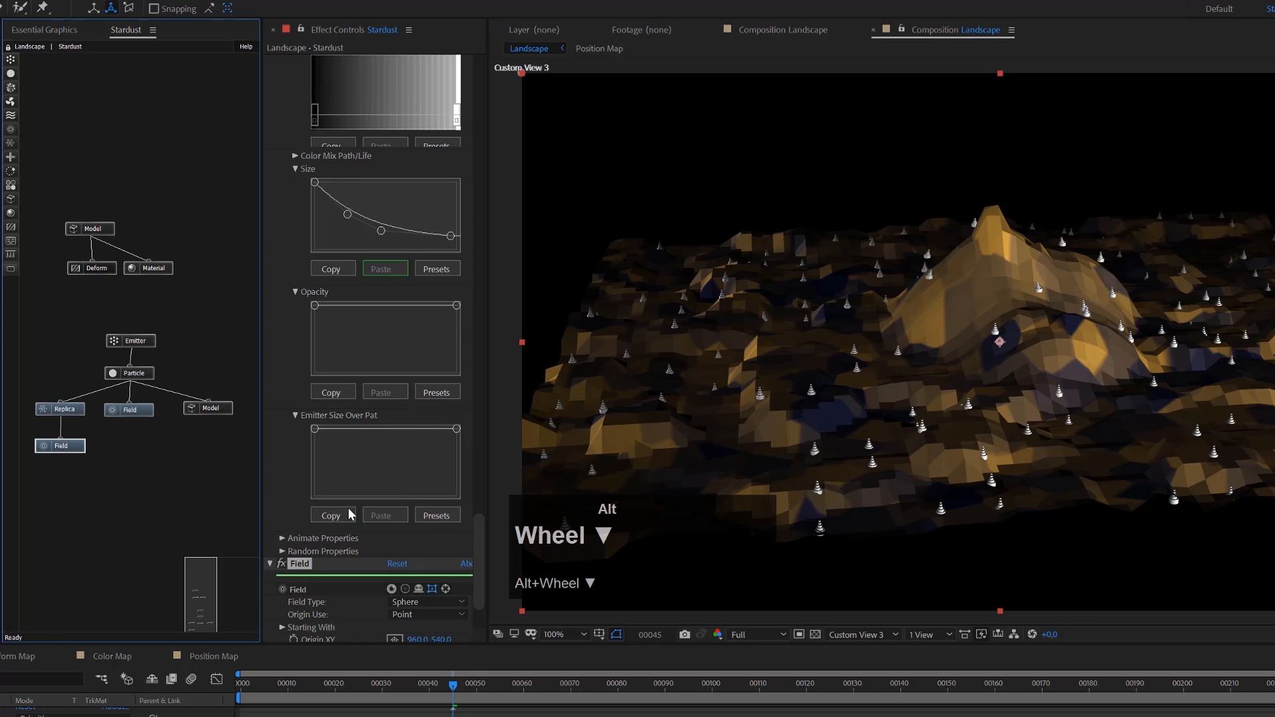
pyautogui.click(412, 522)
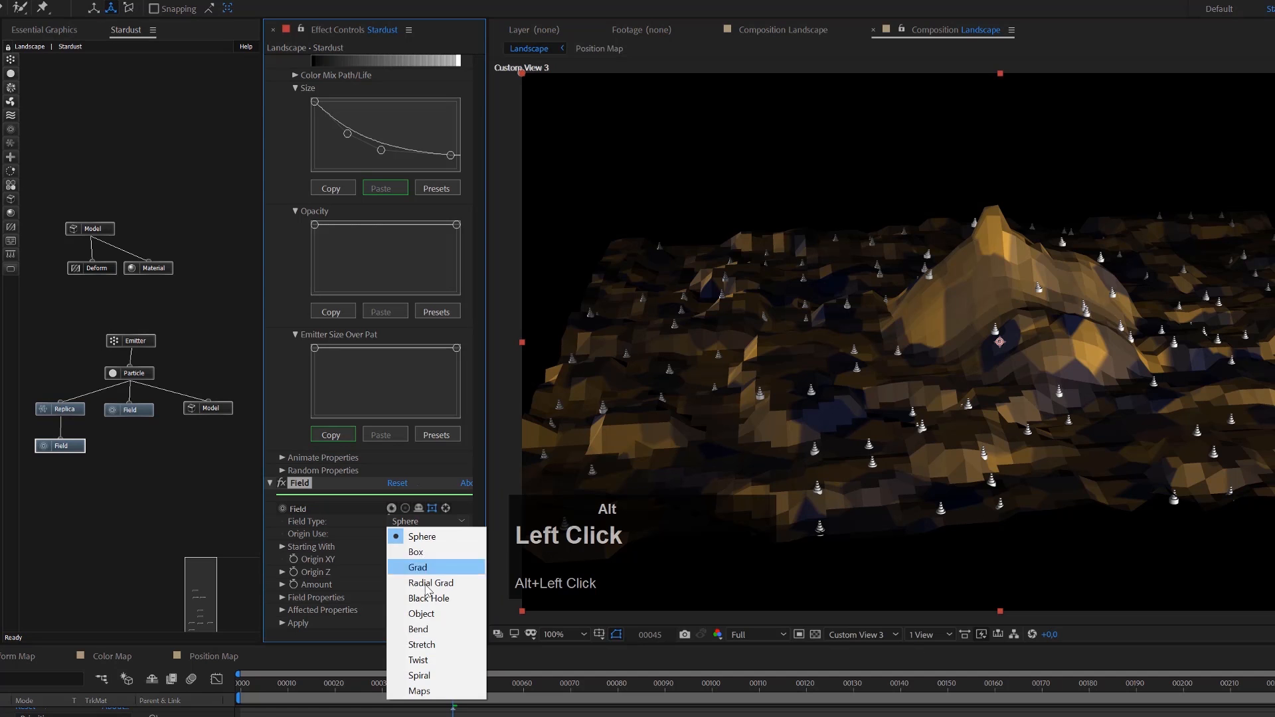
pyautogui.click(418, 687)
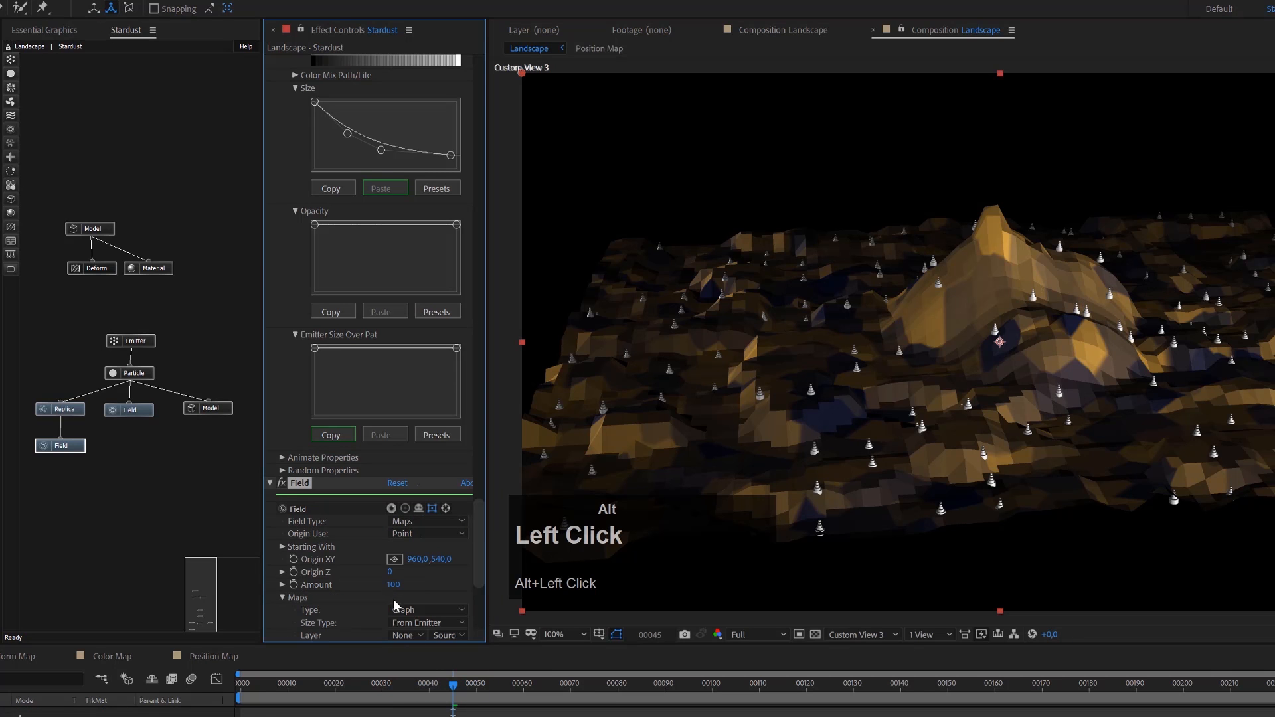
# Step: Set the new Field's map Type to Layer and choose the Color Map as its layer
pyautogui.click(407, 611)
pyautogui.click(421, 657)
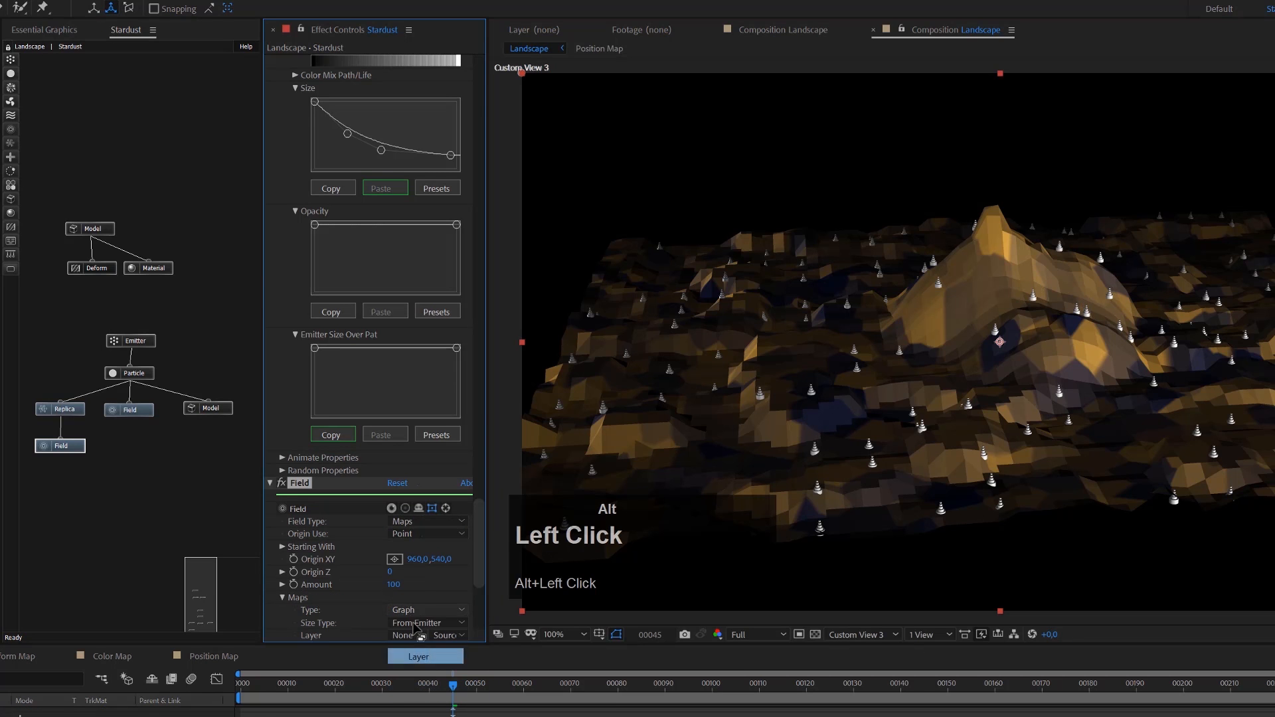
pyautogui.scroll(-4, 418, 625)
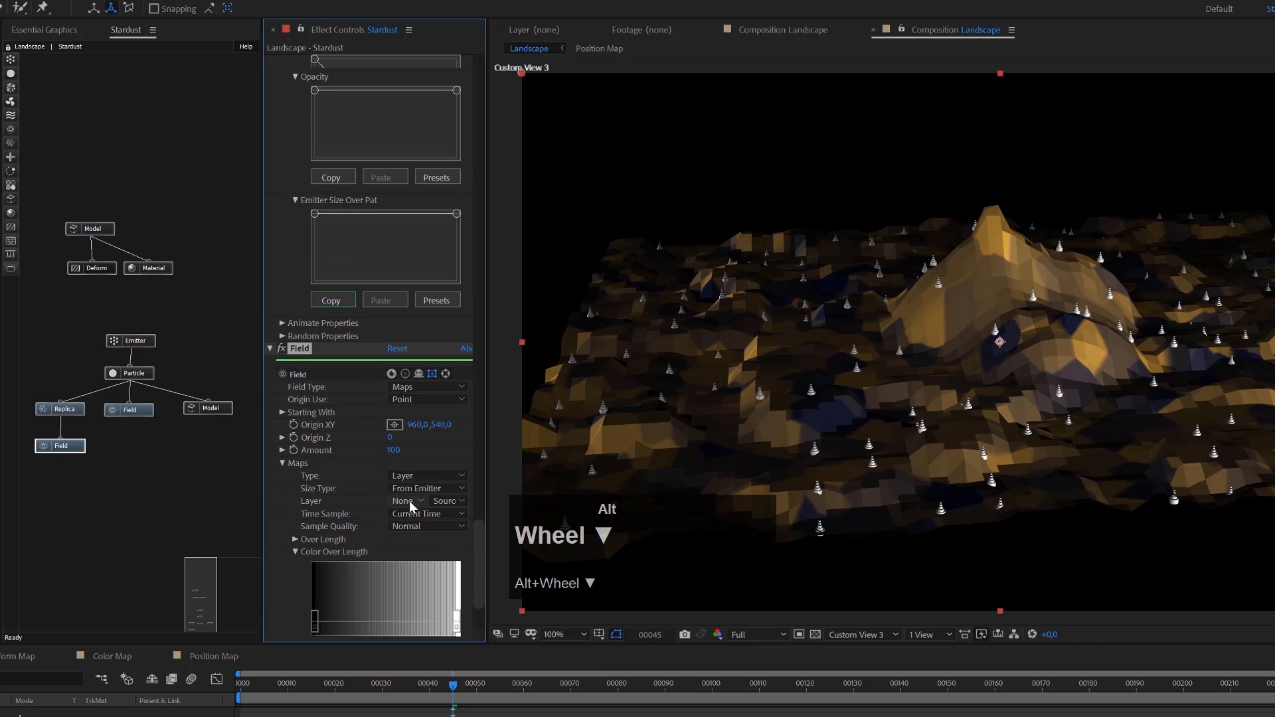
pyautogui.click(410, 502)
pyautogui.click(426, 566)
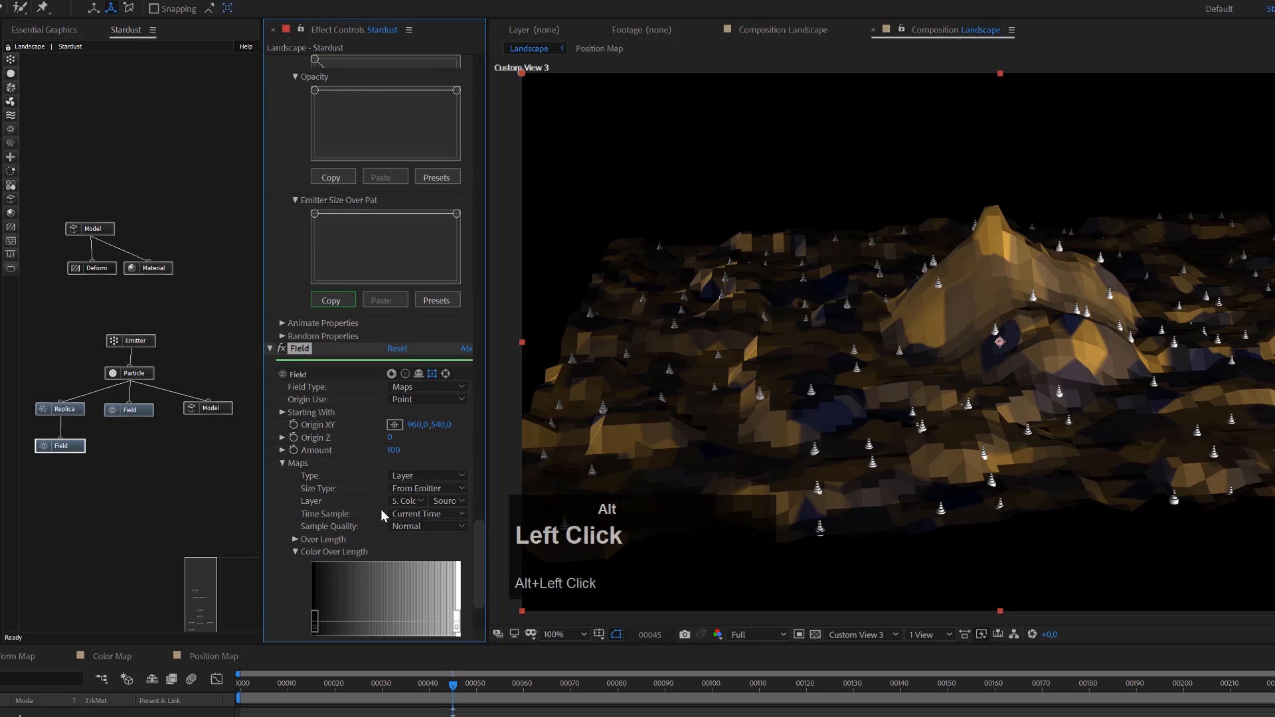
# Step: Make the new Field's map affect Color and project it on XZ
pyautogui.scroll(-4, 380, 509)
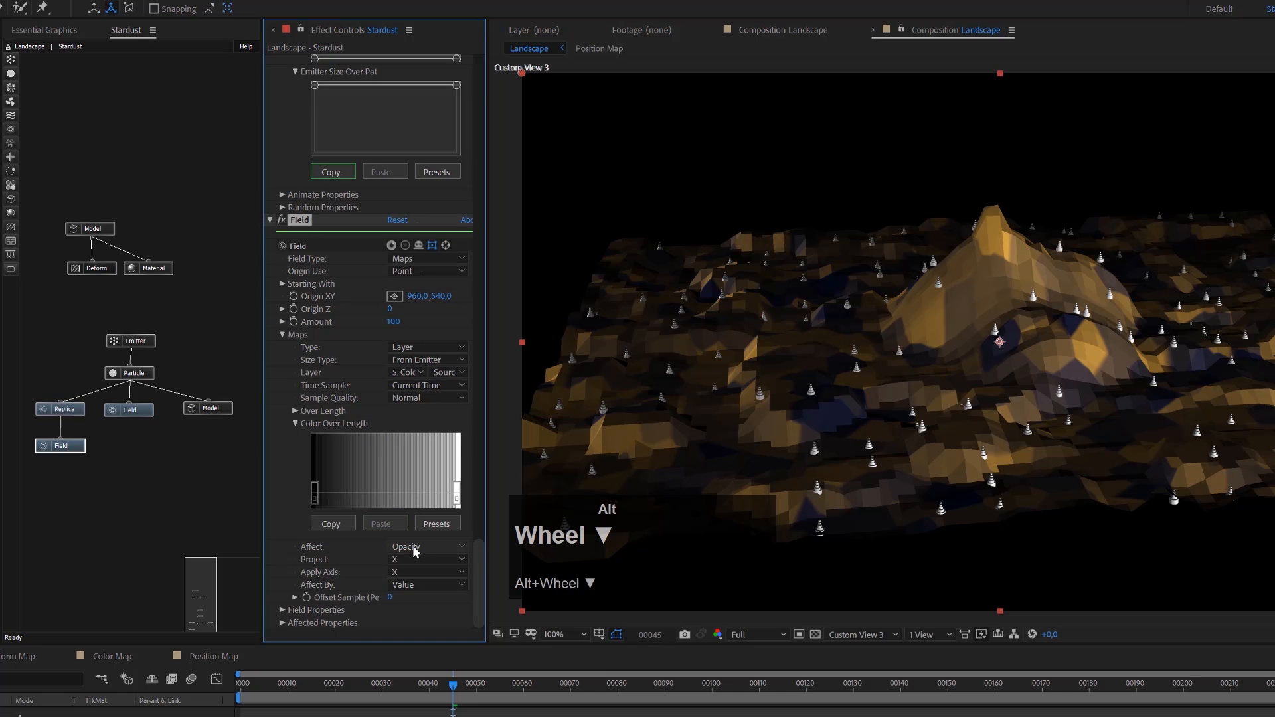
pyautogui.click(413, 545)
pyautogui.click(418, 593)
pyautogui.click(415, 572)
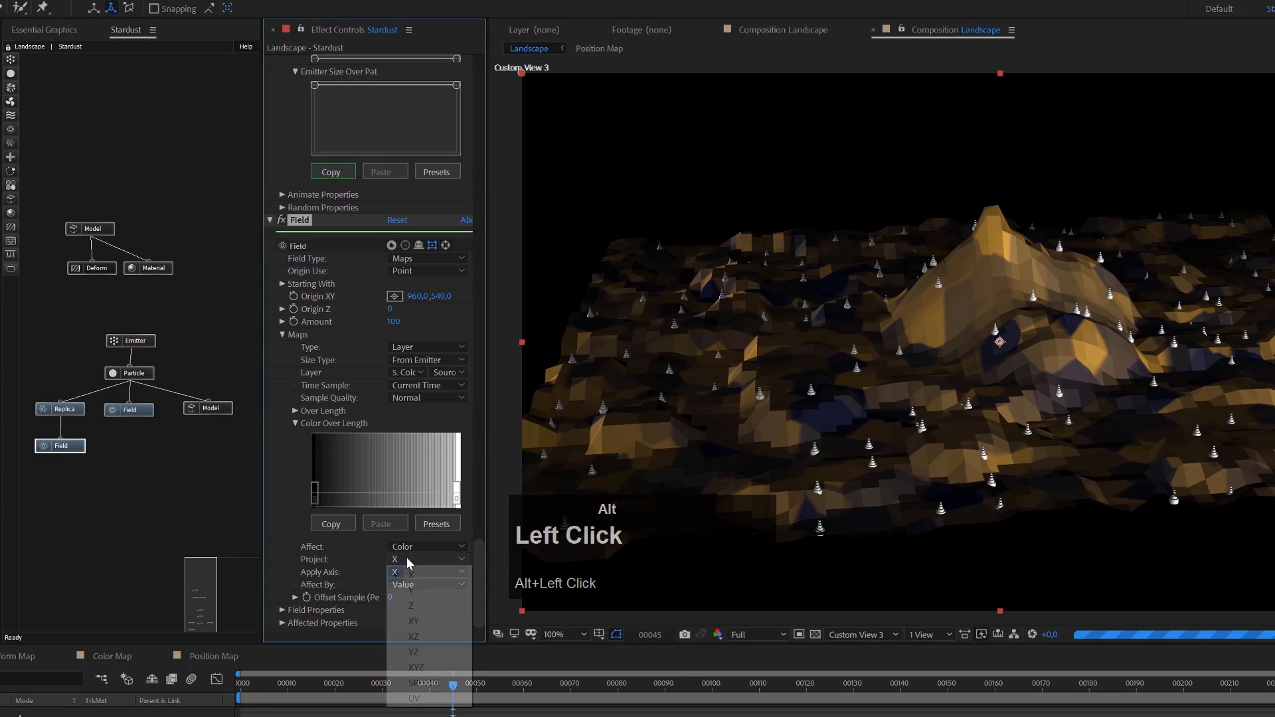
pyautogui.click(420, 637)
pyautogui.scroll(1, 966, 330)
pyautogui.scroll(-1, 966, 333)
pyautogui.scroll(1, 967, 325)
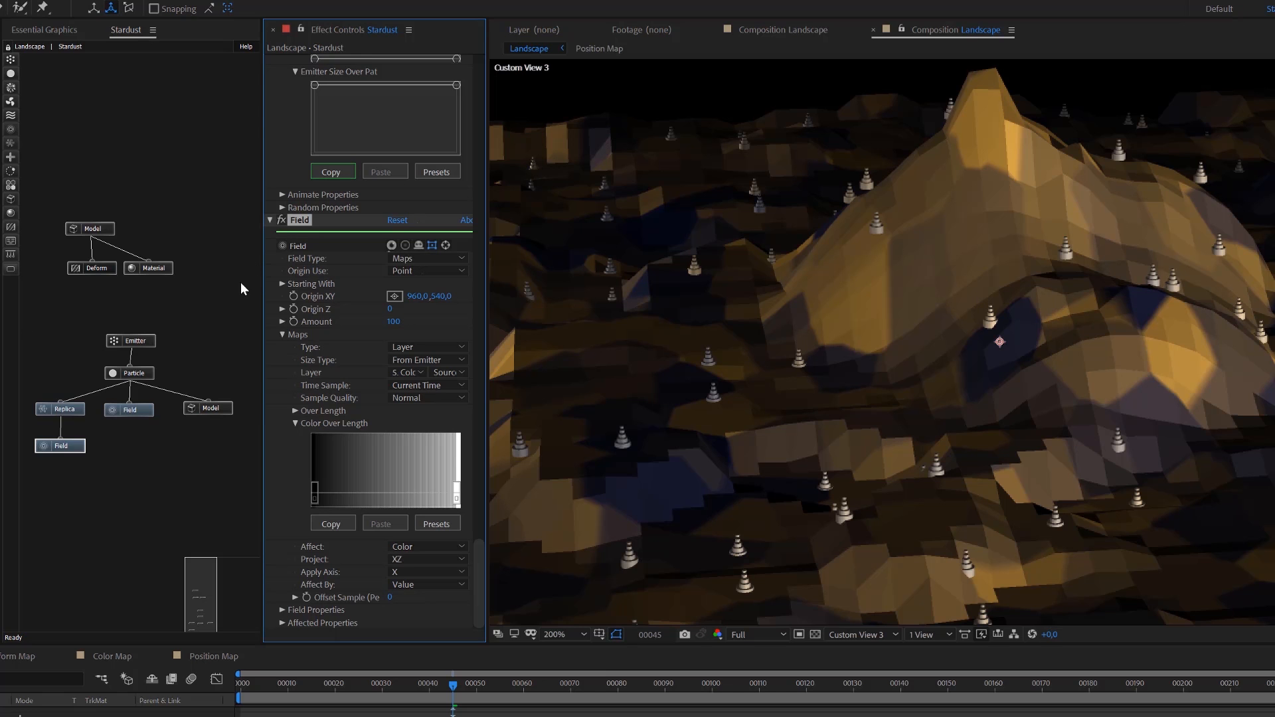
# Step: Add a Material node and connect it to the cylinder Model node
pyautogui.moveTo(11, 214); pyautogui.dragTo(209, 415)
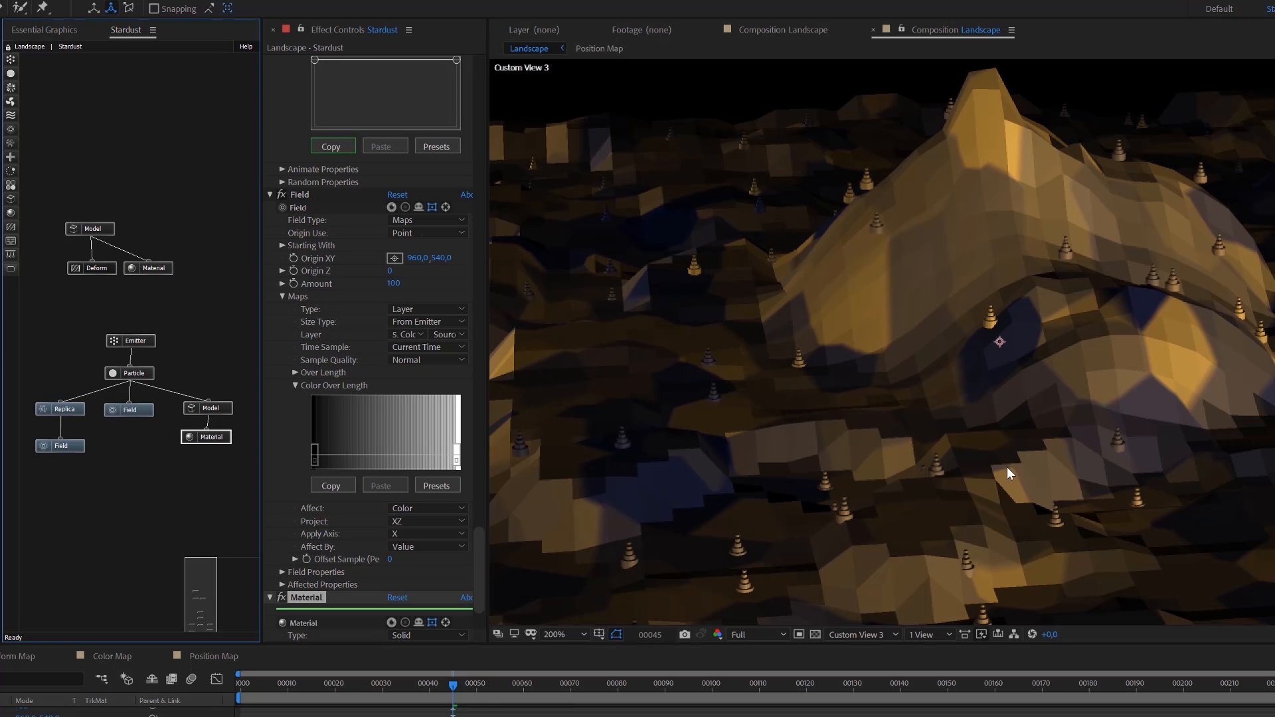
pyautogui.scroll(-3, 1197, 315)
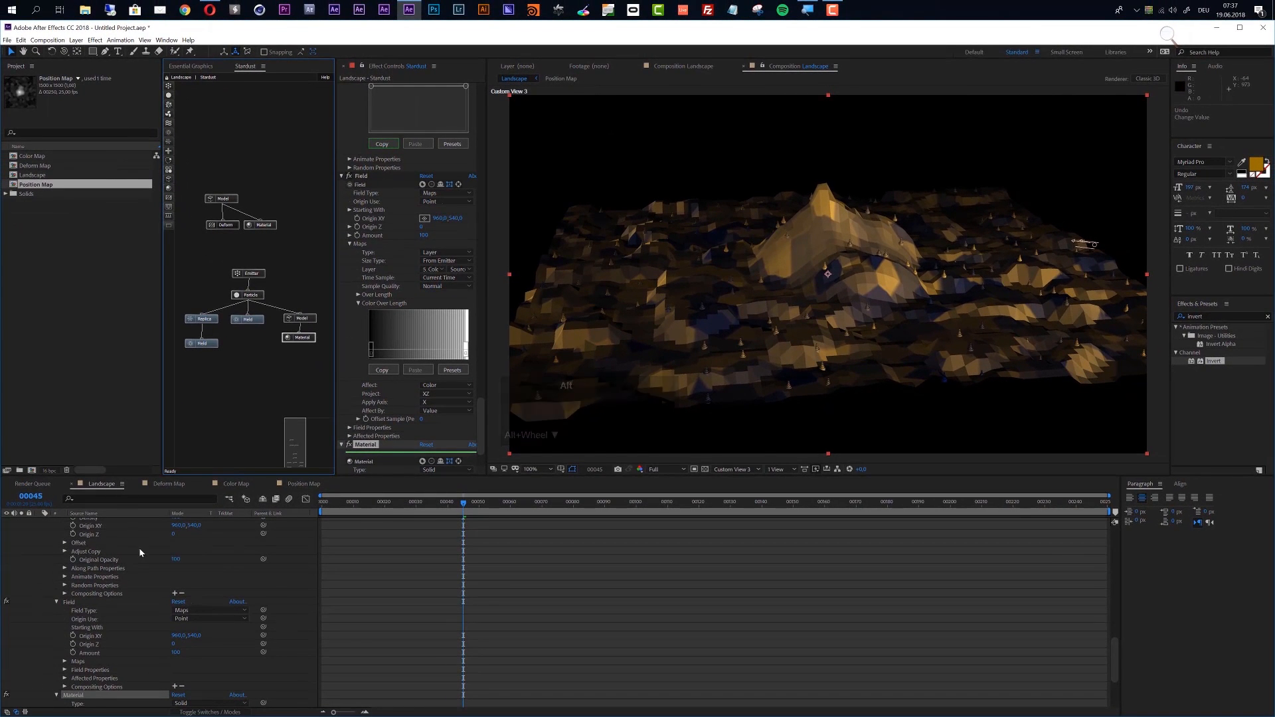
# Step: Raise Parallel Light 1's intensity and tint its colour a very pale warm yellow
pyautogui.scroll(10, 178, 552)
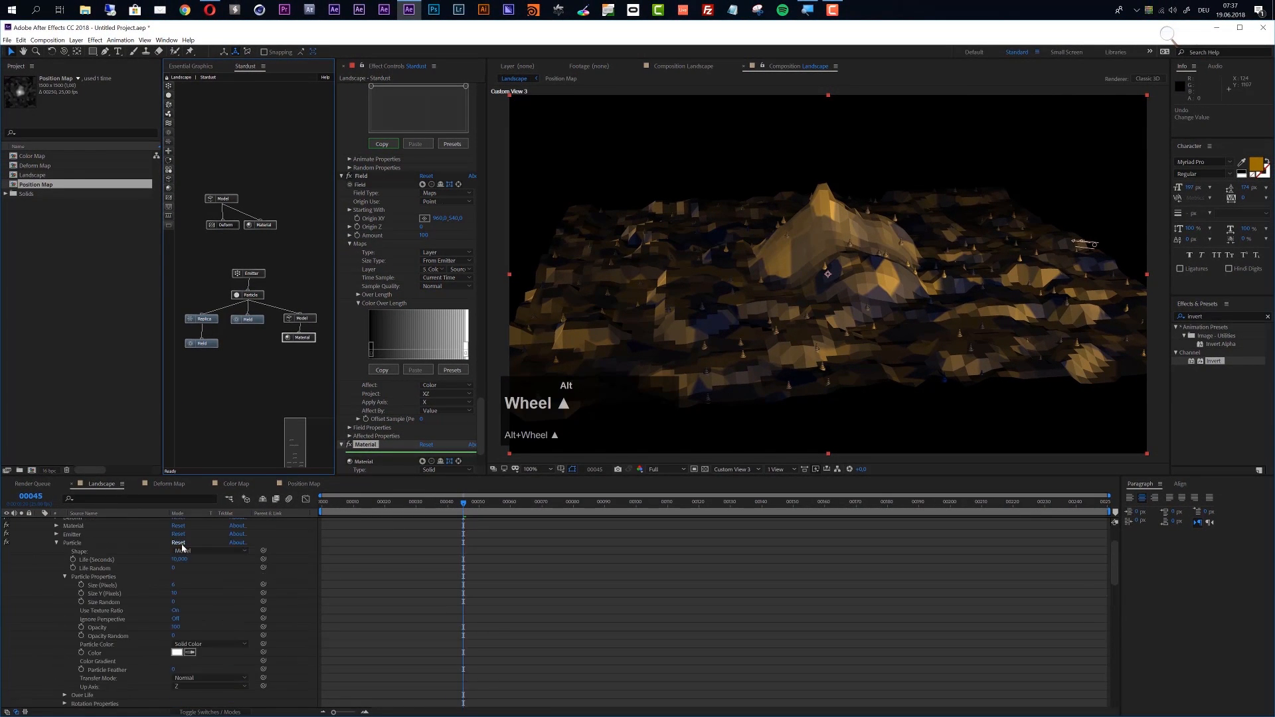
pyautogui.click(101, 531)
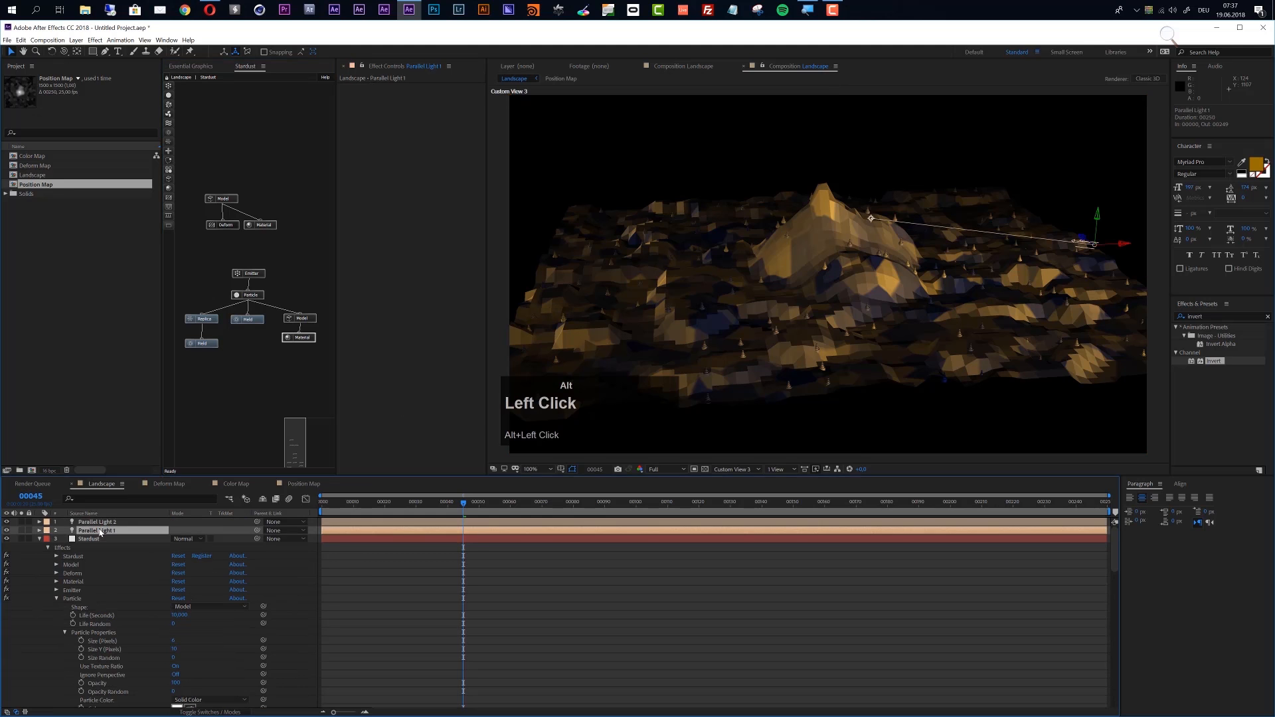
pyautogui.hotkey('alt', 'a')
pyautogui.moveTo(176, 549)
pyautogui.mouseDown()
pyautogui.moveTo(223, 543)
pyautogui.moveTo(179, 556)
pyautogui.mouseUp()
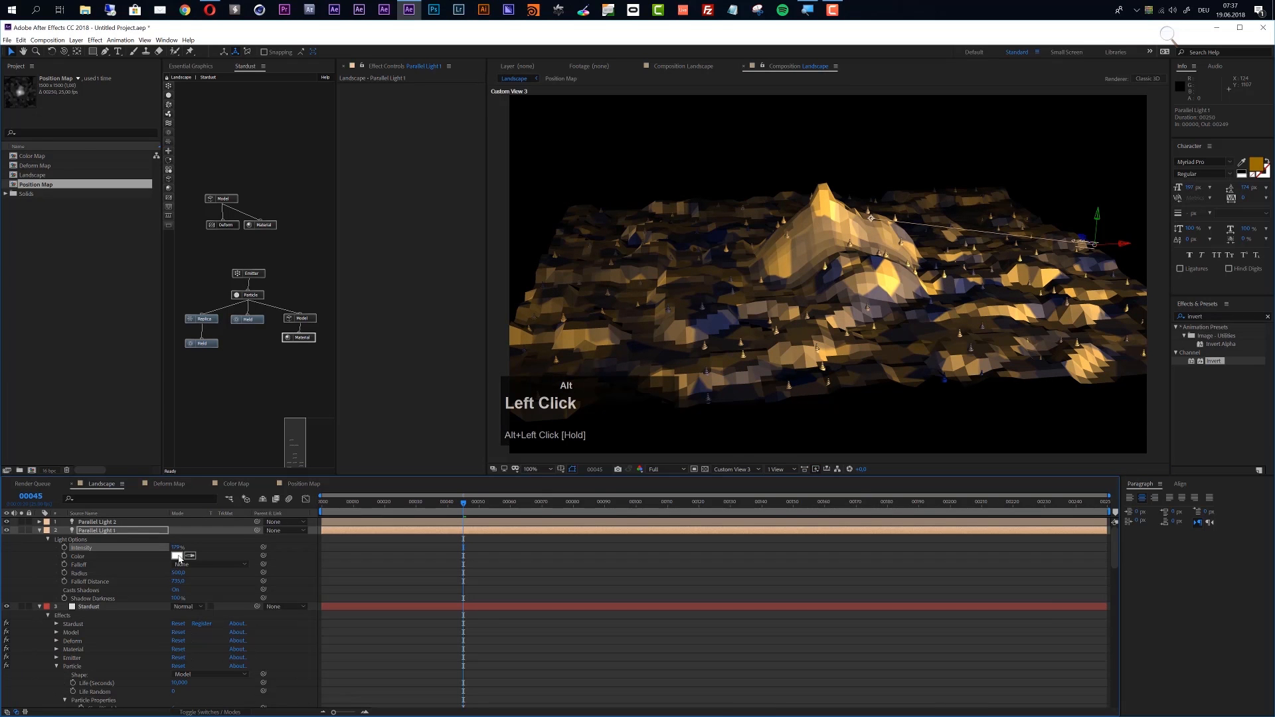
pyautogui.keyDown('alt'); pyautogui.click(177, 556); pyautogui.keyUp('alt')
pyautogui.moveTo(156, 185); pyautogui.dragTo(154, 189)
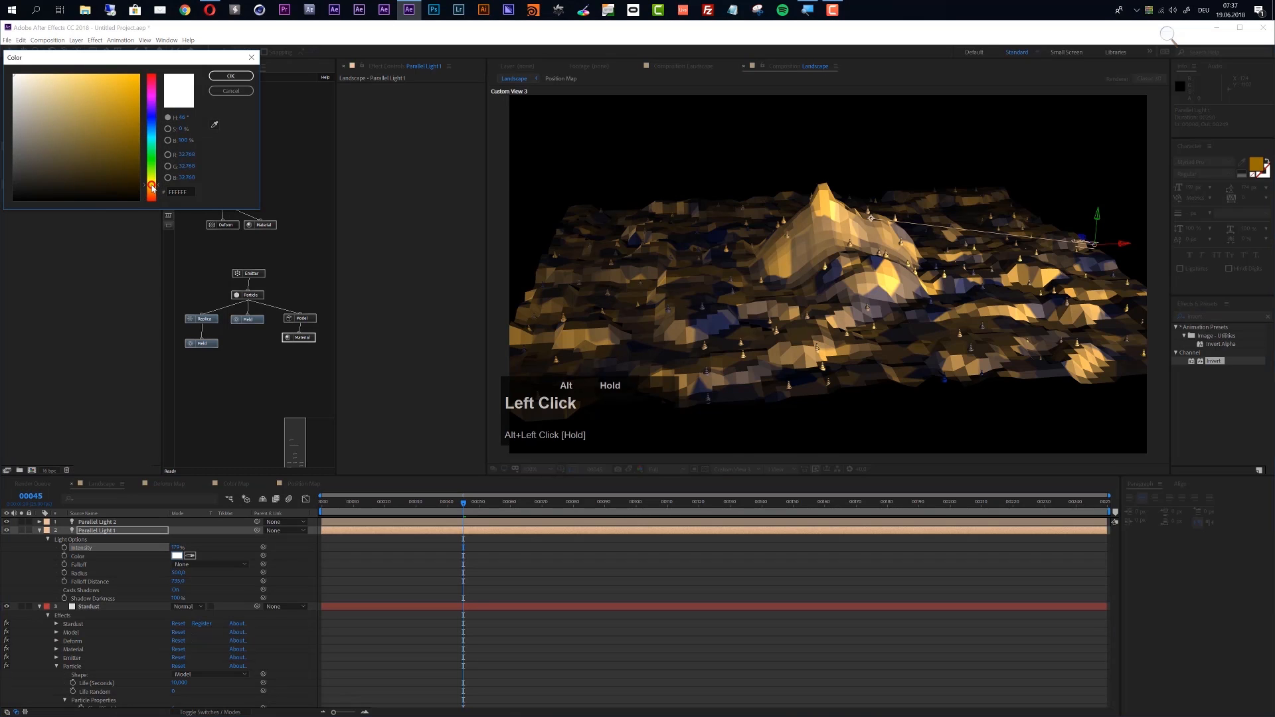
pyautogui.moveTo(24, 79); pyautogui.dragTo(24, 74)
pyautogui.click(214, 77)
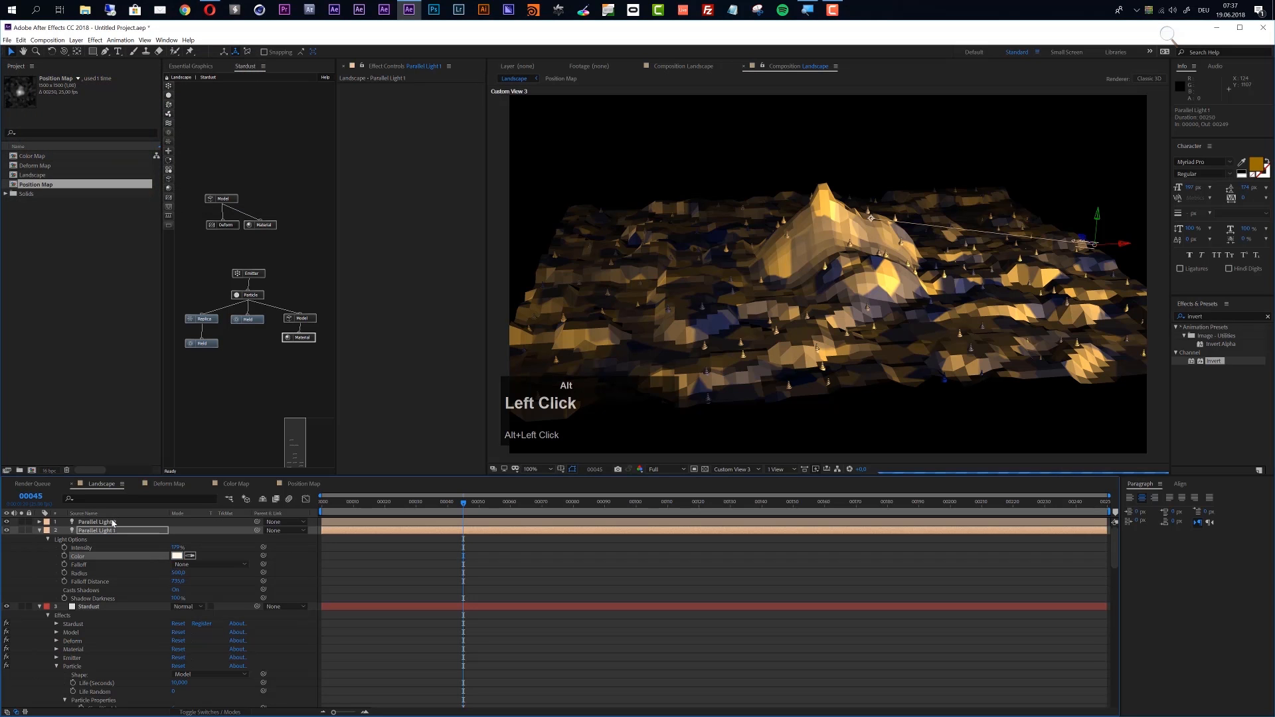
# Step: Tint Parallel Light 2's colour a pale blue and raise its intensity
pyautogui.click(112, 523)
pyautogui.hotkey('alt', 'a')
pyautogui.click(177, 548)
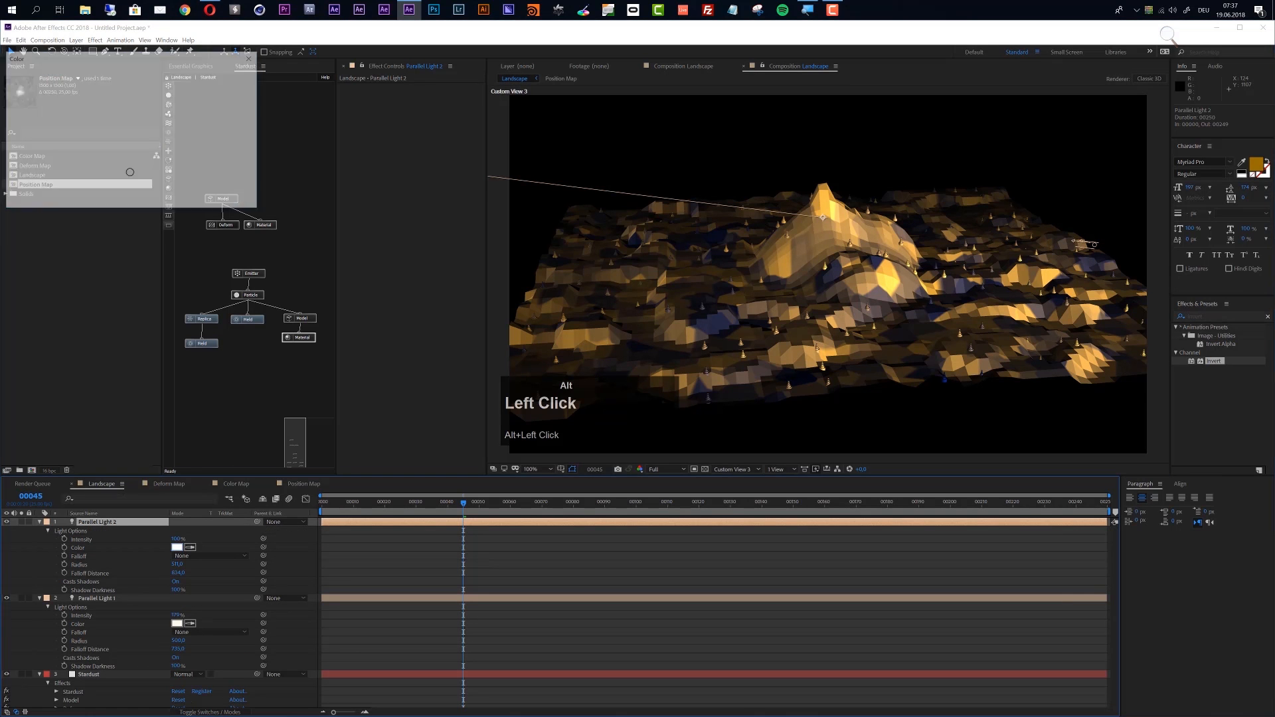
pyautogui.keyDown('alt'); pyautogui.click(153, 129); pyautogui.keyUp('alt')
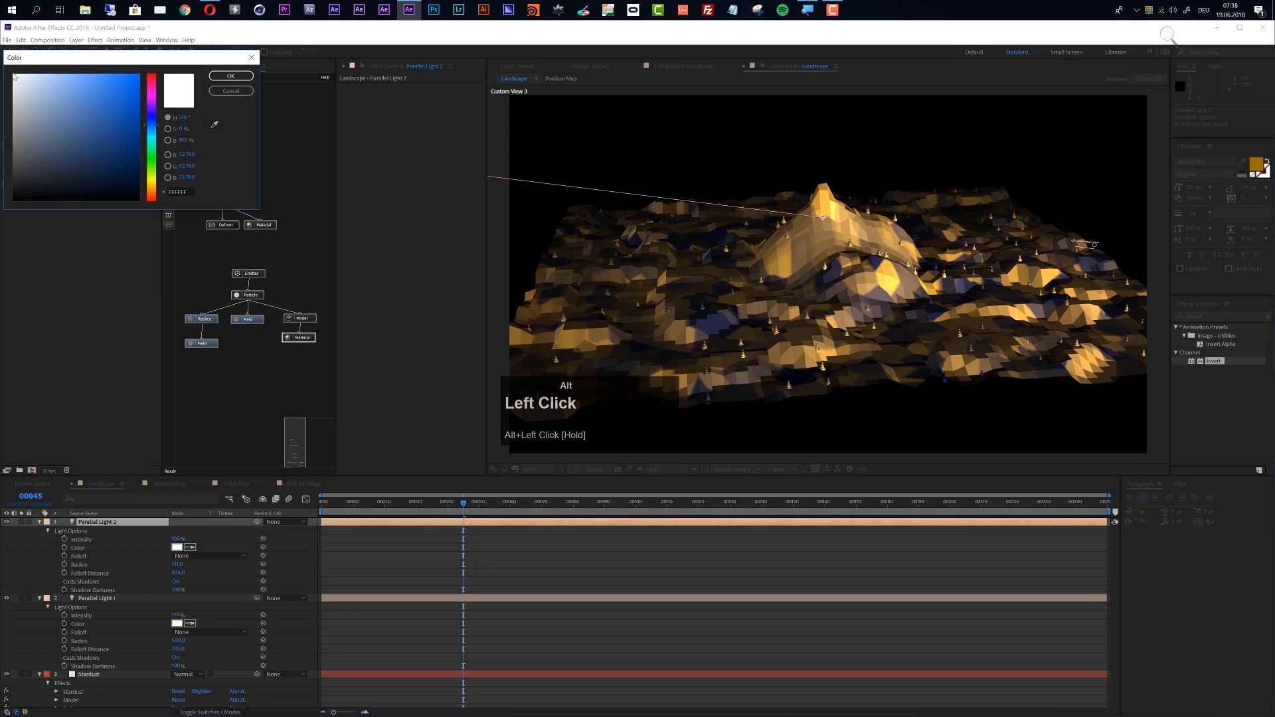
pyautogui.moveTo(25, 73); pyautogui.dragTo(30, 72)
pyautogui.keyDown('alt'); pyautogui.click(230, 76); pyautogui.keyUp('alt')
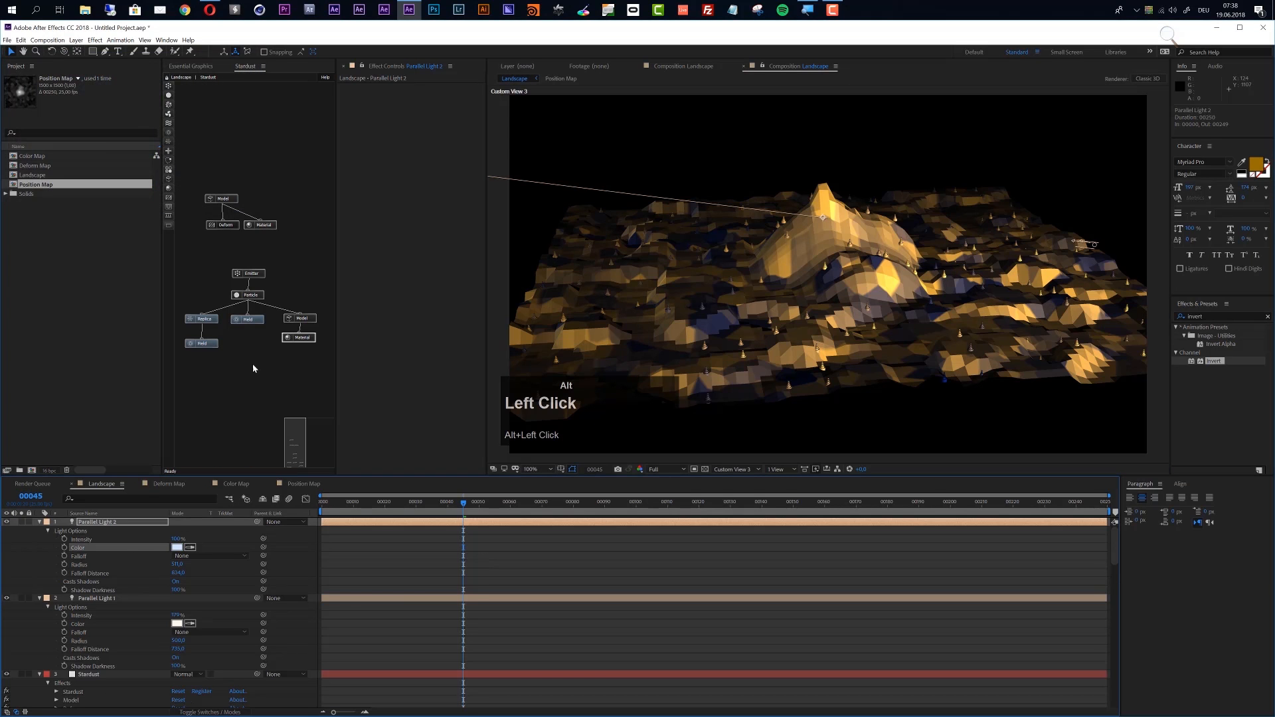
pyautogui.moveTo(177, 539); pyautogui.dragTo(211, 541)
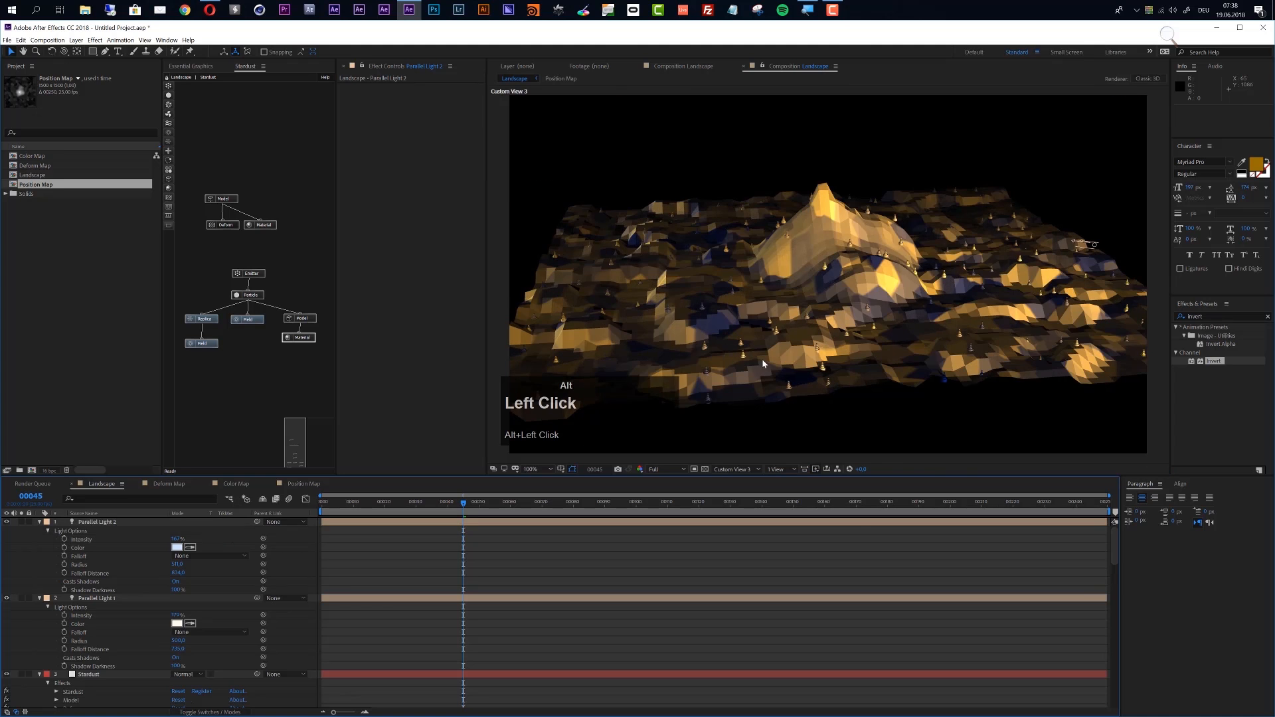
# Step: Turn on Shadows in the Render Settings of the Stardust layer's effect
pyautogui.scroll(2, 809, 348)
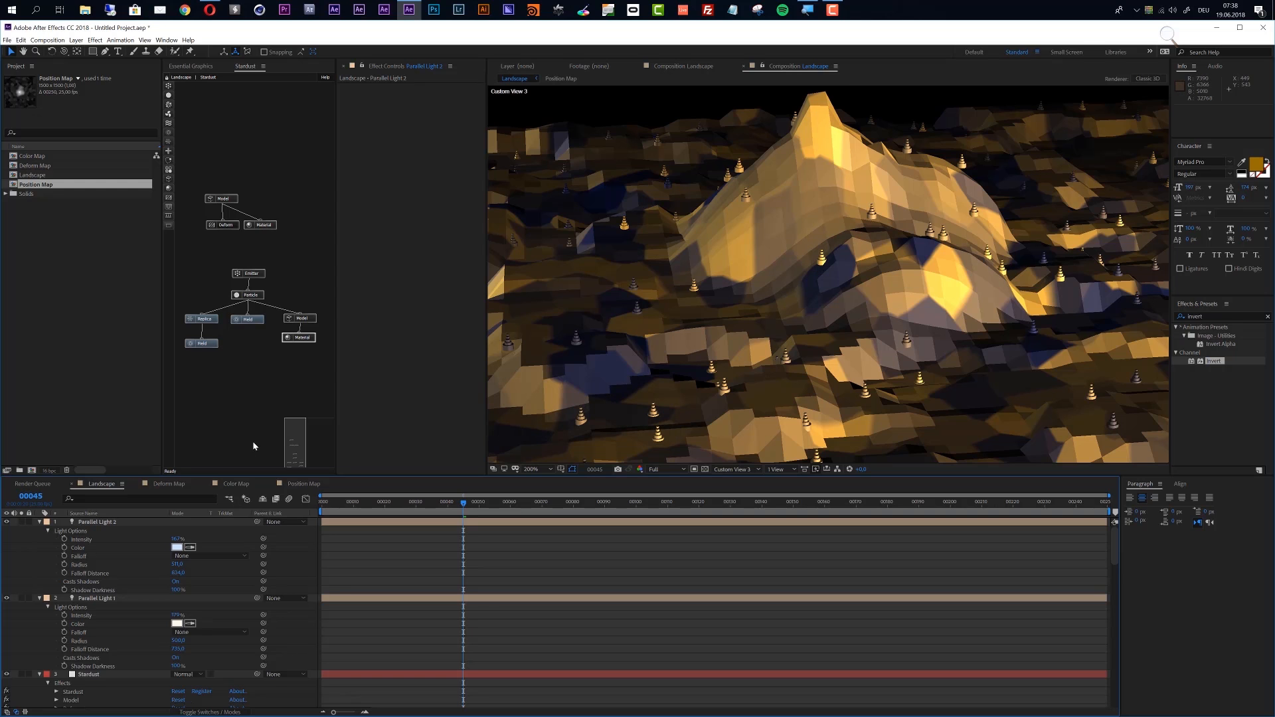
pyautogui.scroll(-2, 147, 578)
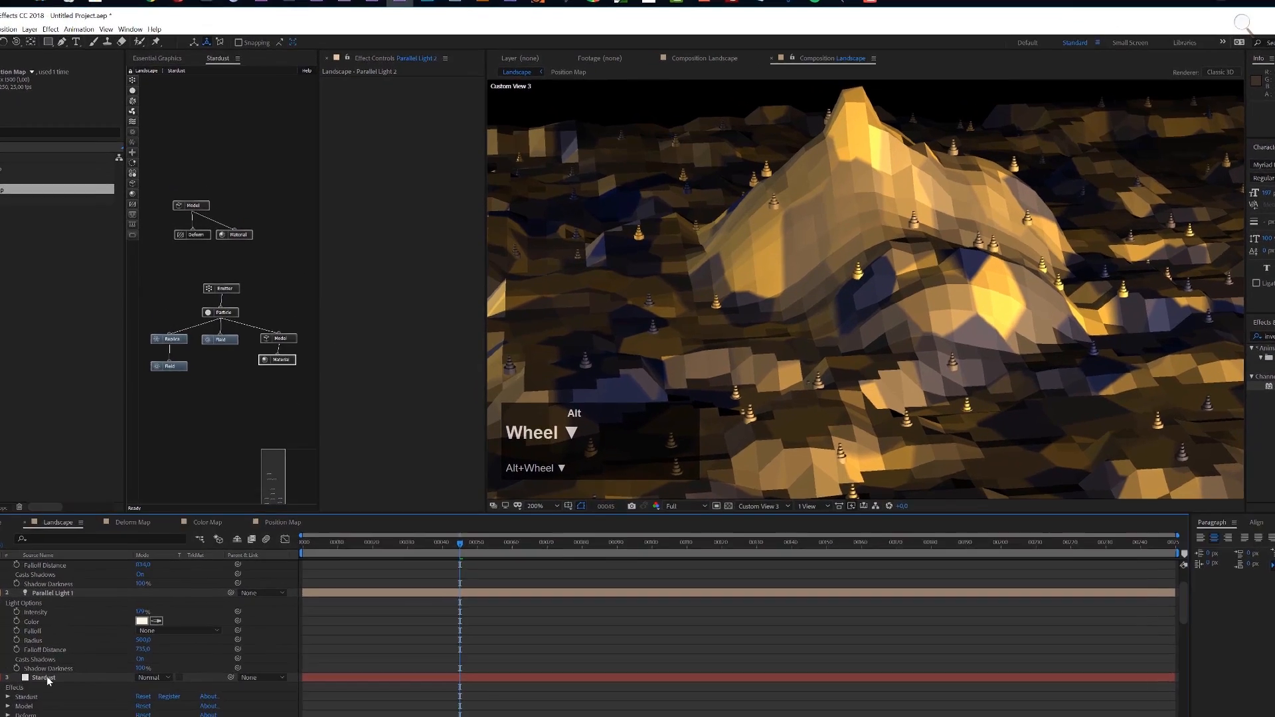
pyautogui.click(90, 624)
pyautogui.click(315, 63)
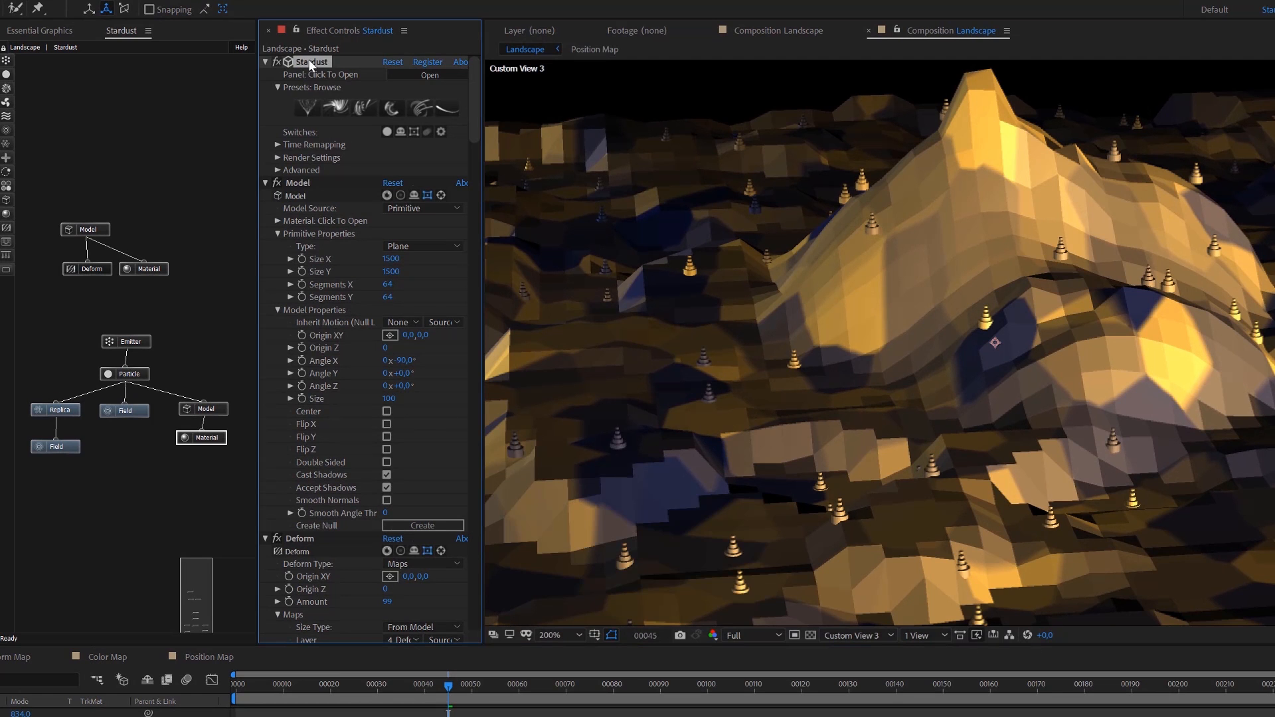
pyautogui.keyDown('alt'); pyautogui.click(309, 64); pyautogui.keyUp('alt')
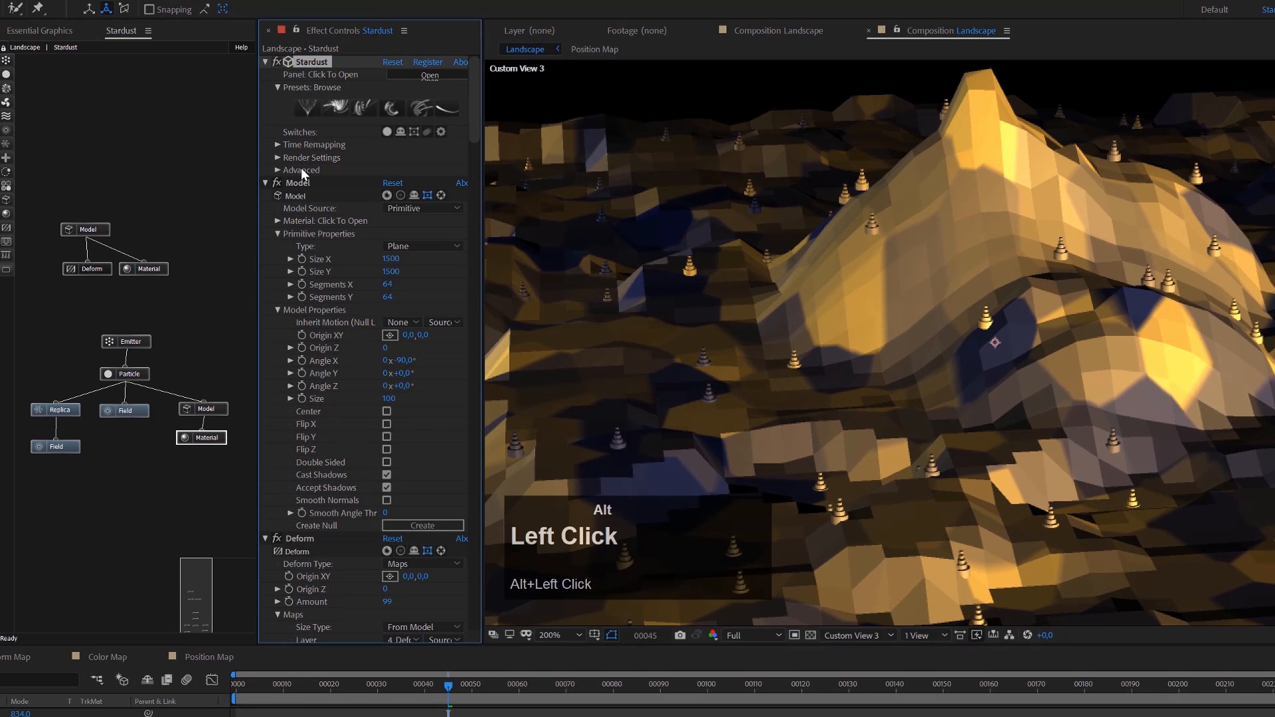
pyautogui.click(277, 159)
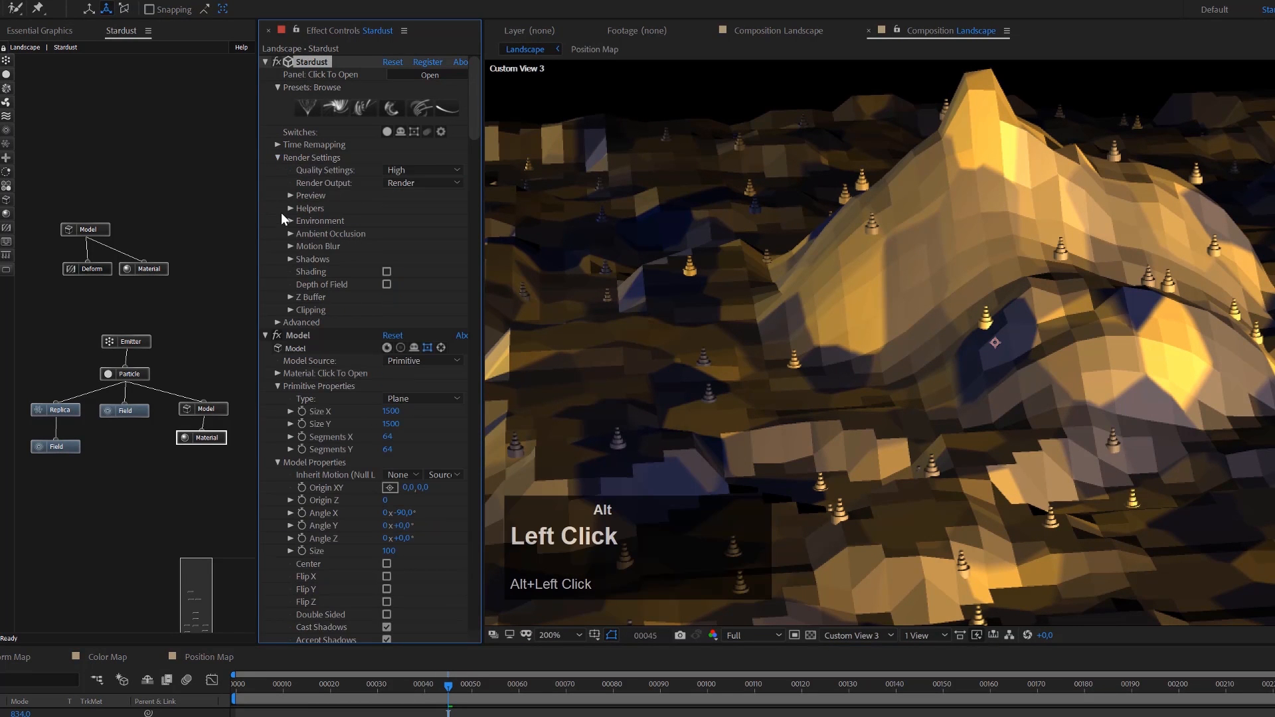
pyautogui.click(291, 259)
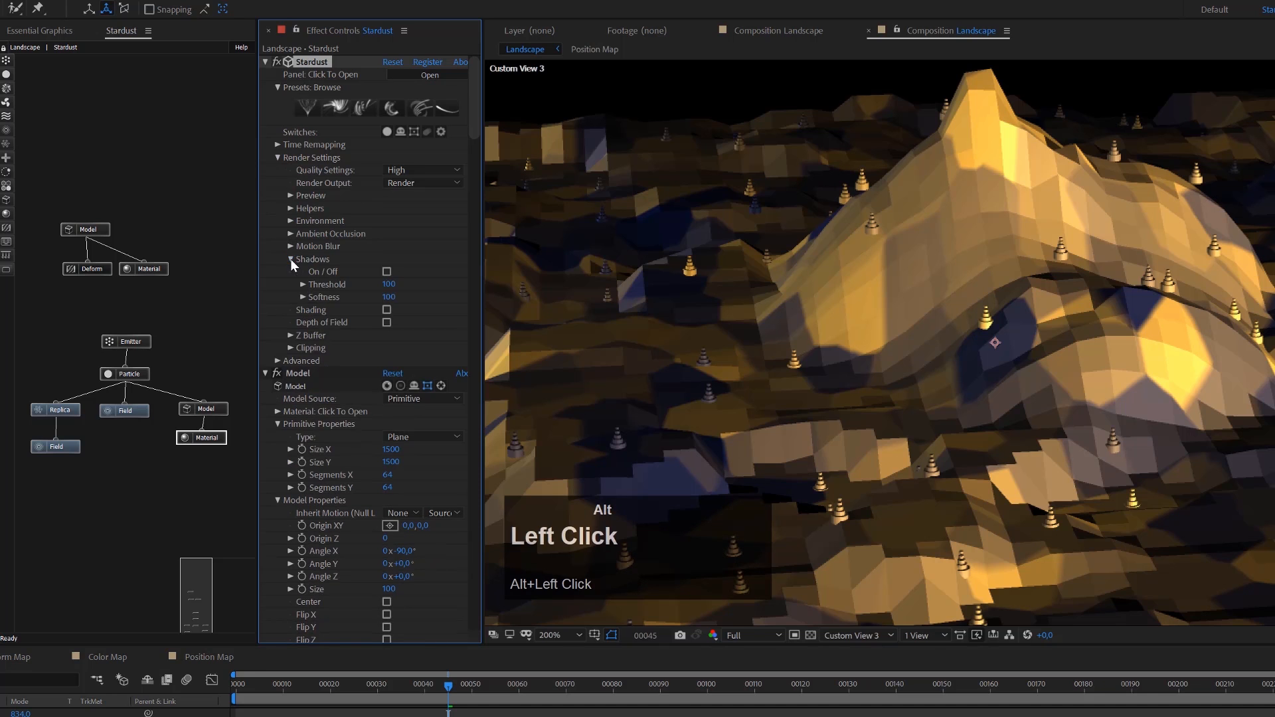
pyautogui.click(387, 271)
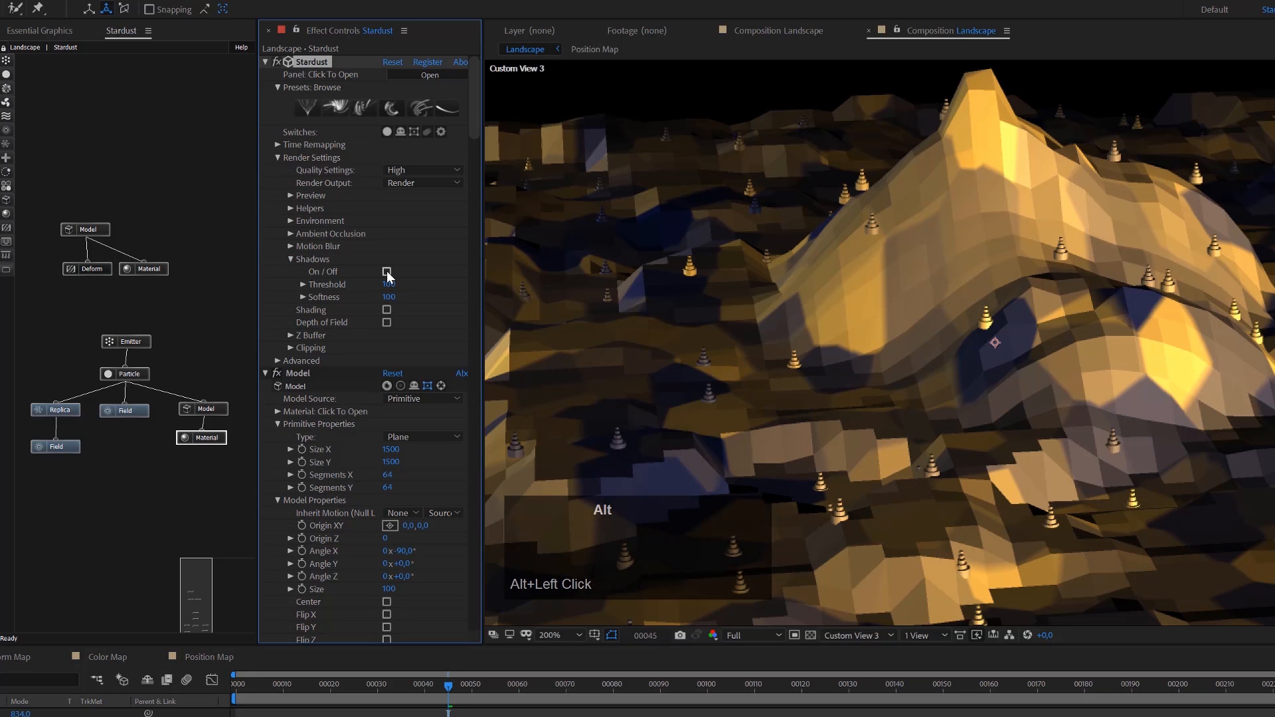
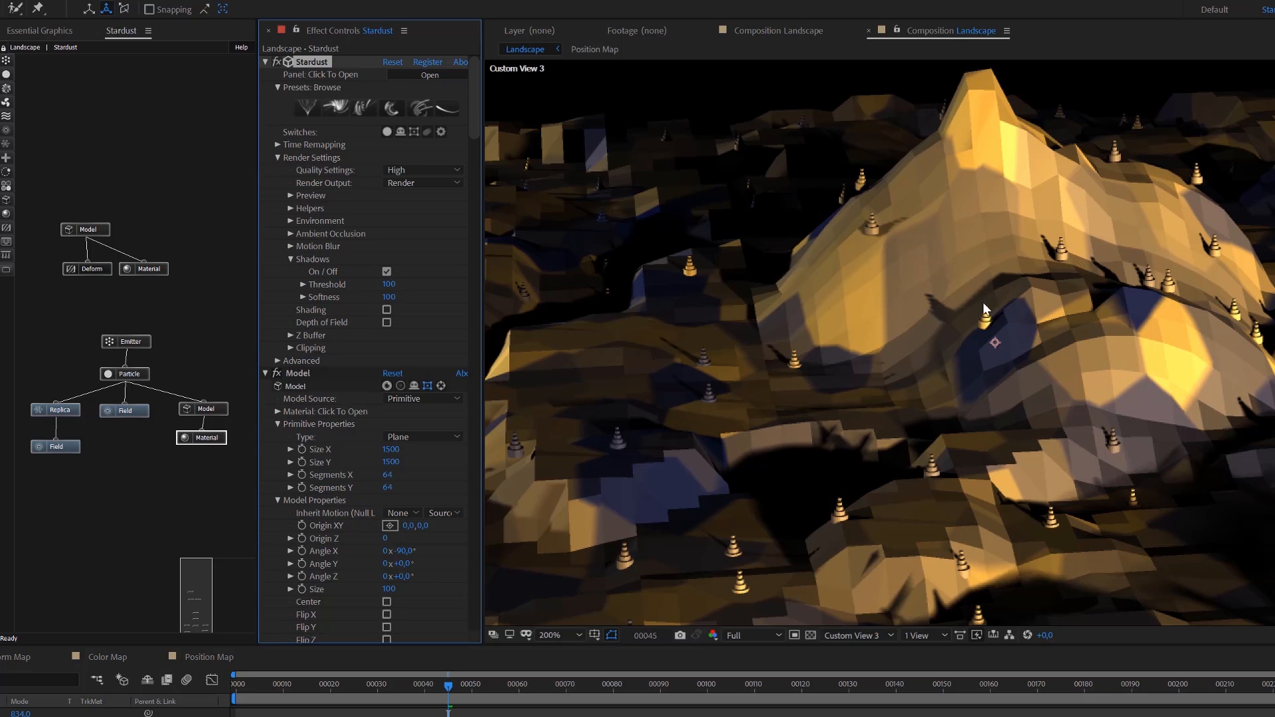
# Step: Try a shadow Softness of 399 on the landscape
pyautogui.scroll(-1, 994, 254)
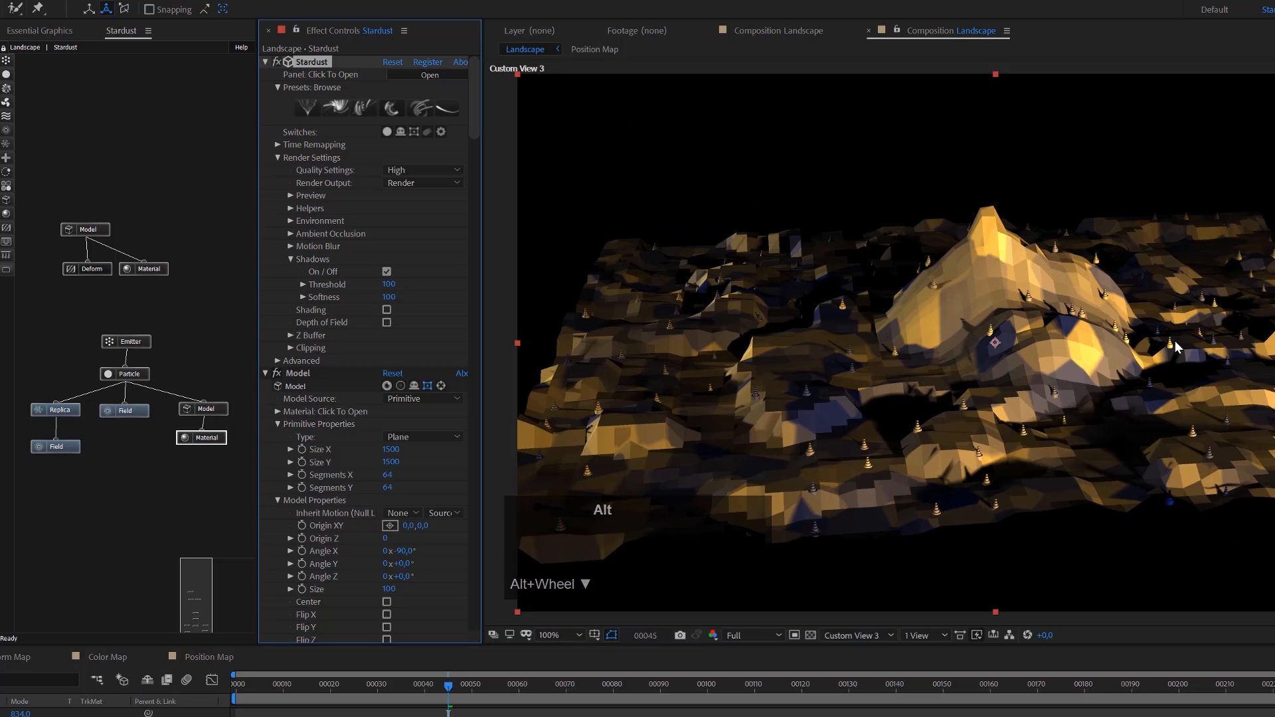
pyautogui.keyDown('alt'); pyautogui.scroll(1, 928, 399); pyautogui.keyUp('alt')
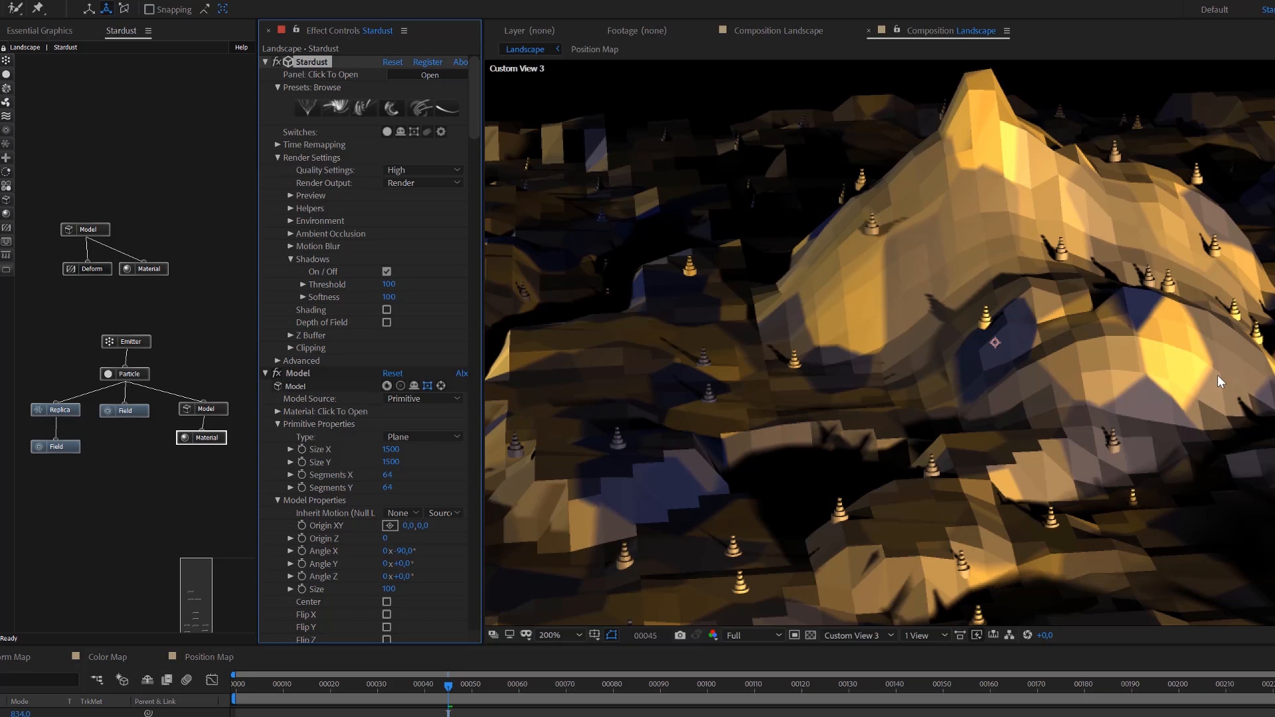
pyautogui.keyDown('alt'); pyautogui.click(415, 293); pyautogui.keyUp('alt')
pyautogui.moveTo(416, 293); pyautogui.dragTo(604, 289)
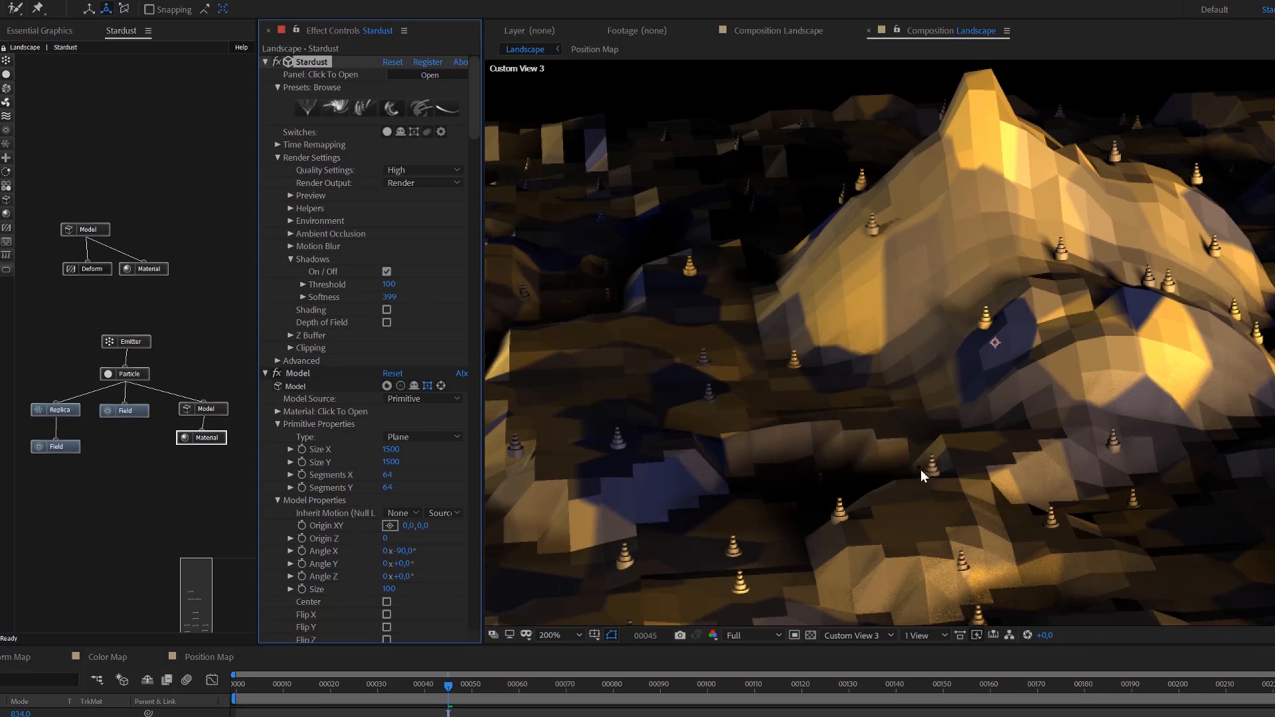
# Step: Set the Softness of the Stardust shadows to 200
pyautogui.moveTo(393, 299)
pyautogui.mouseDown()
pyautogui.moveTo(338, 310)
pyautogui.moveTo(385, 304)
pyautogui.mouseUp()
pyautogui.click(385, 300)
pyautogui.write('200')
pyautogui.press('Return')
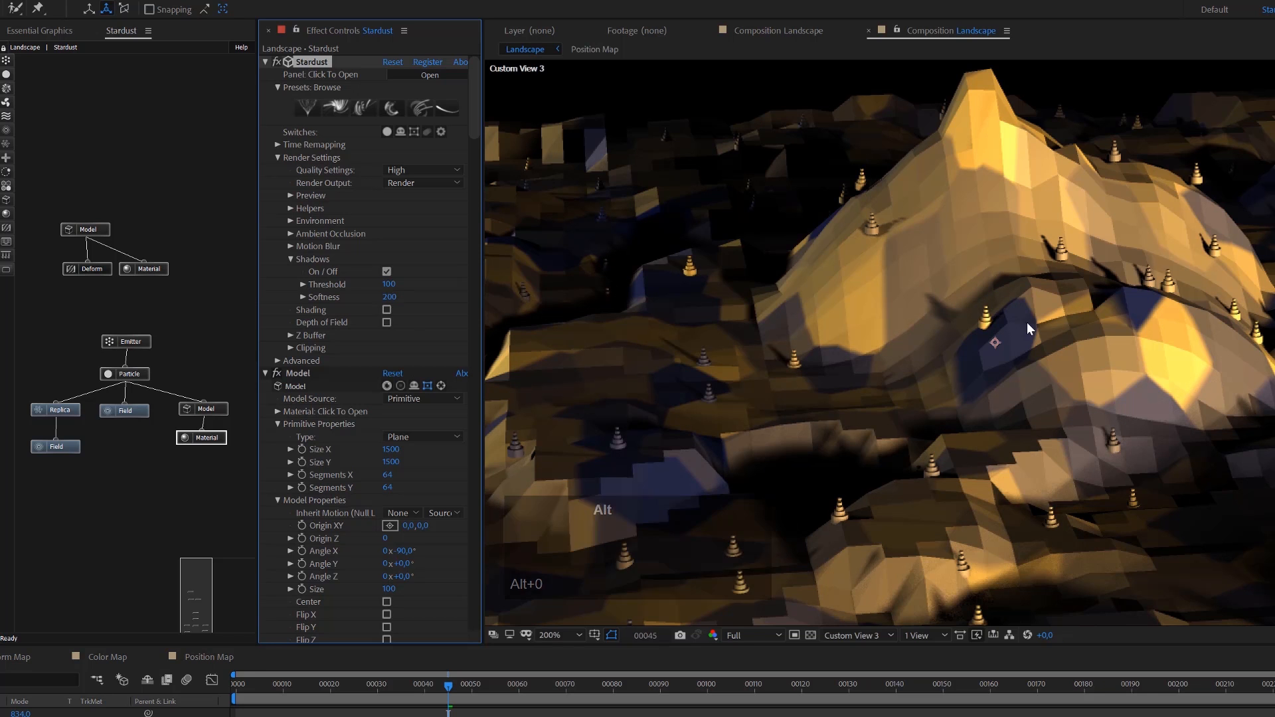
# Step: Try the Extreme and Medium render quality levels and return Quality Settings to High
pyautogui.keyDown('alt'); pyautogui.click(416, 170); pyautogui.keyUp('alt')
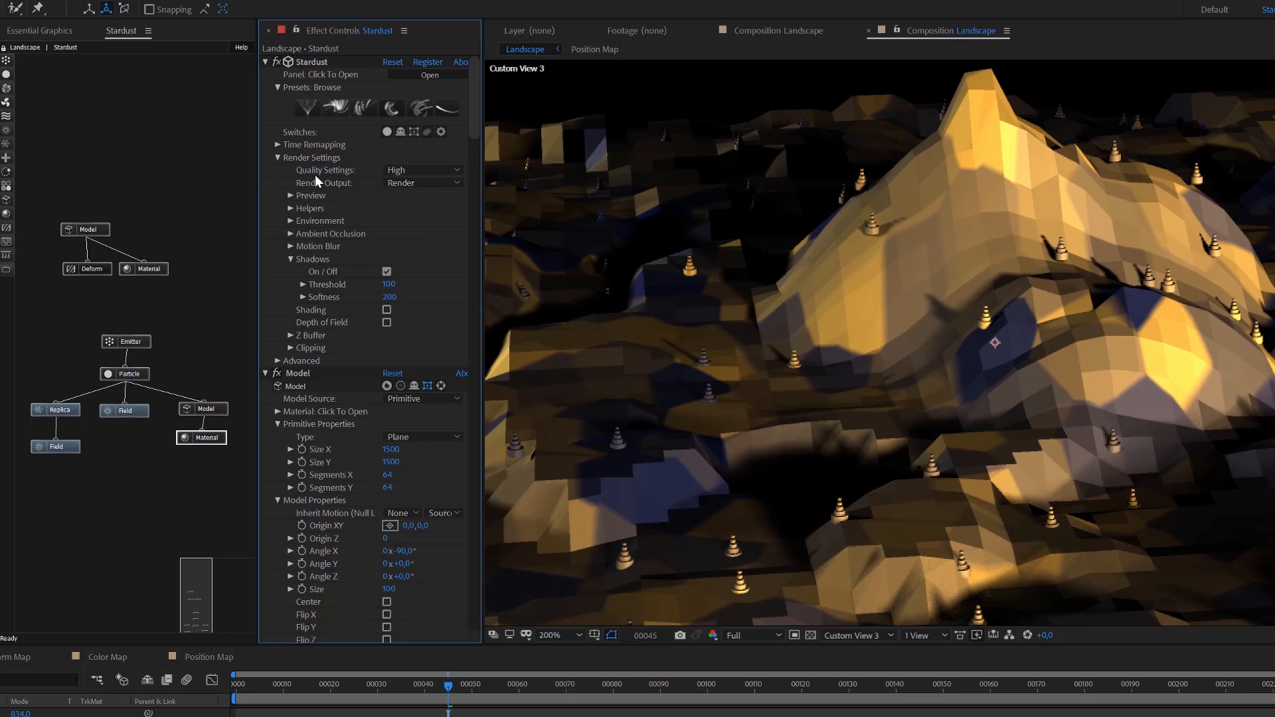
pyautogui.keyDown('alt'); pyautogui.click(410, 170); pyautogui.keyUp('alt')
pyautogui.click(418, 233)
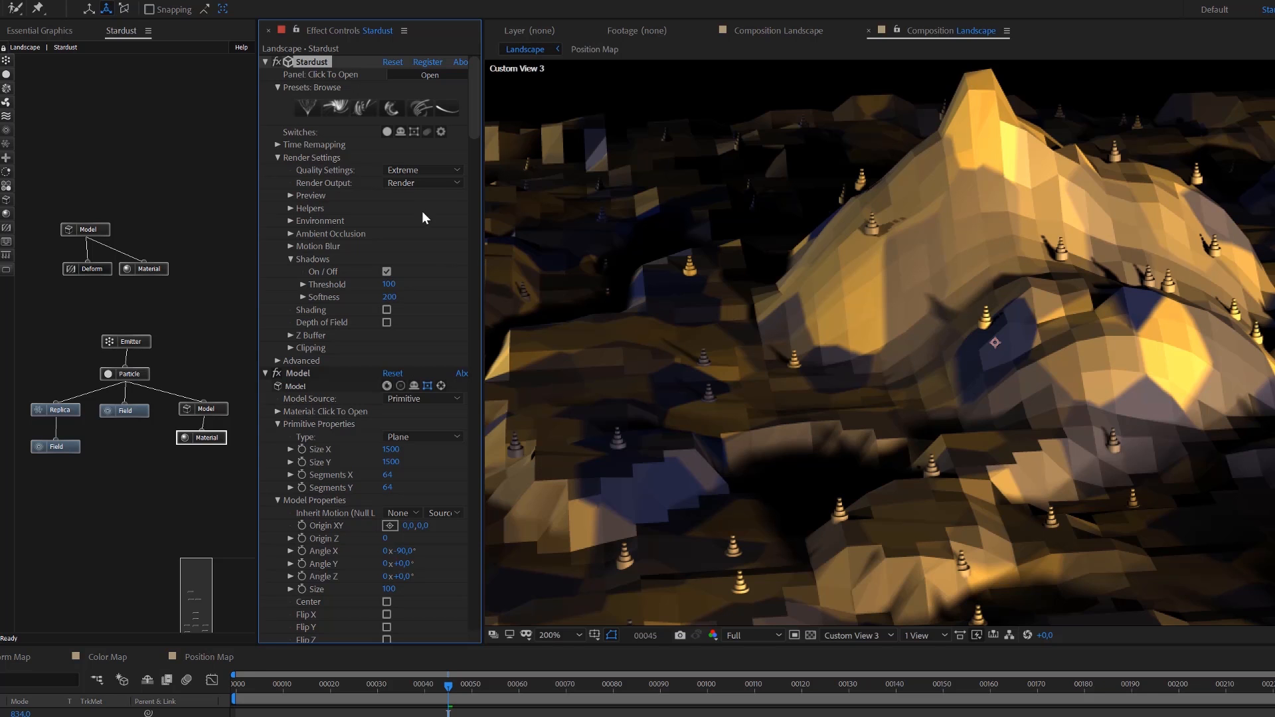
pyautogui.keyDown('alt'); pyautogui.click(405, 172); pyautogui.keyUp('alt')
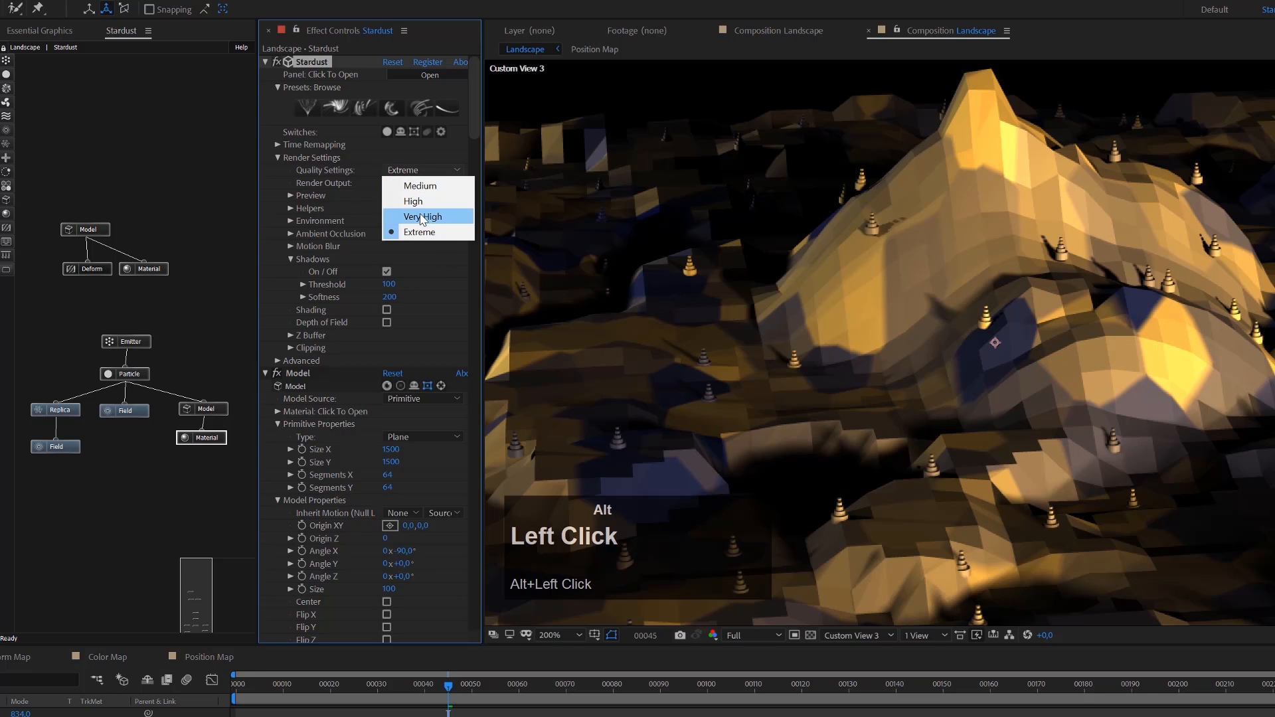
pyautogui.click(419, 186)
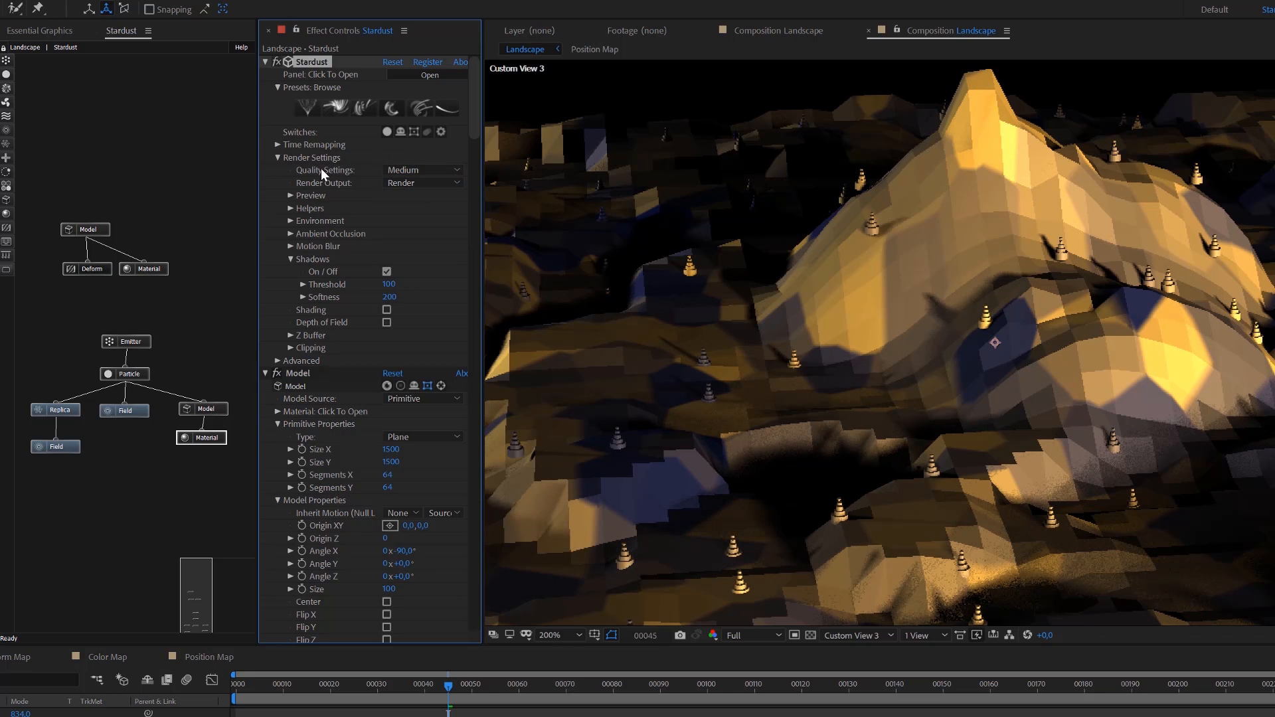
pyautogui.keyDown('alt'); pyautogui.click(409, 173); pyautogui.keyUp('alt')
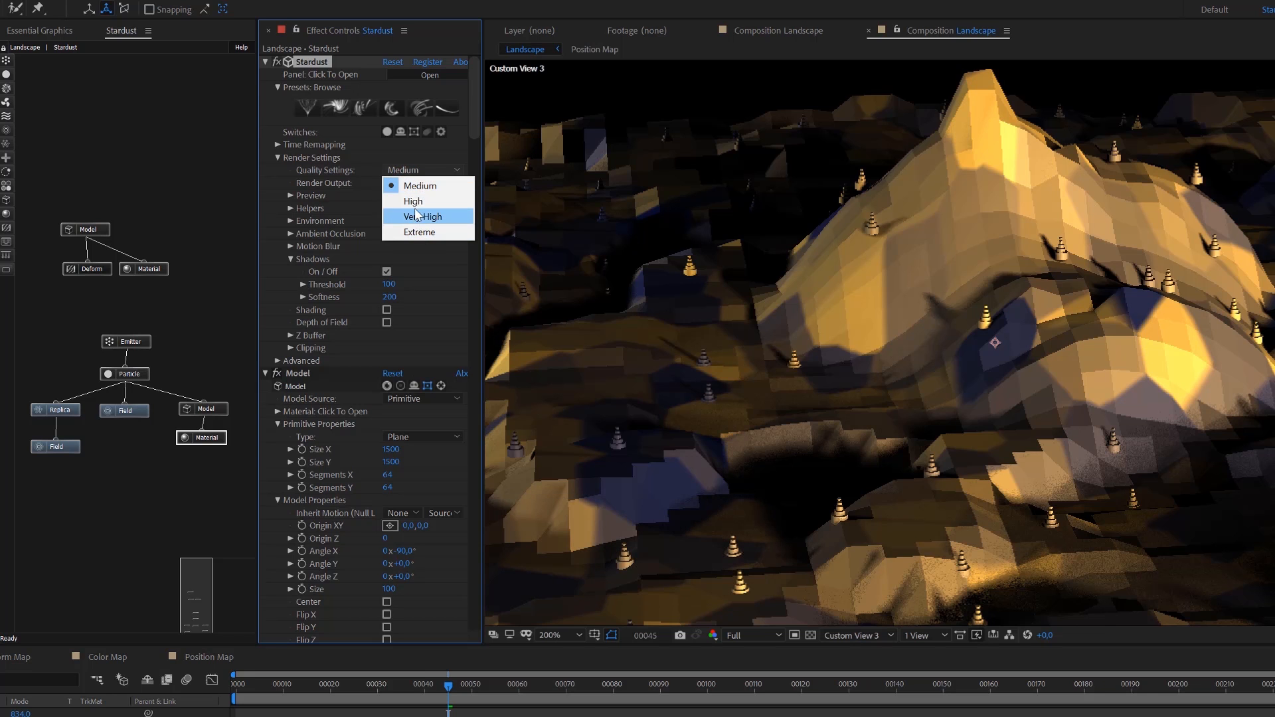
pyautogui.keyDown('alt'); pyautogui.click(414, 203); pyautogui.keyUp('alt')
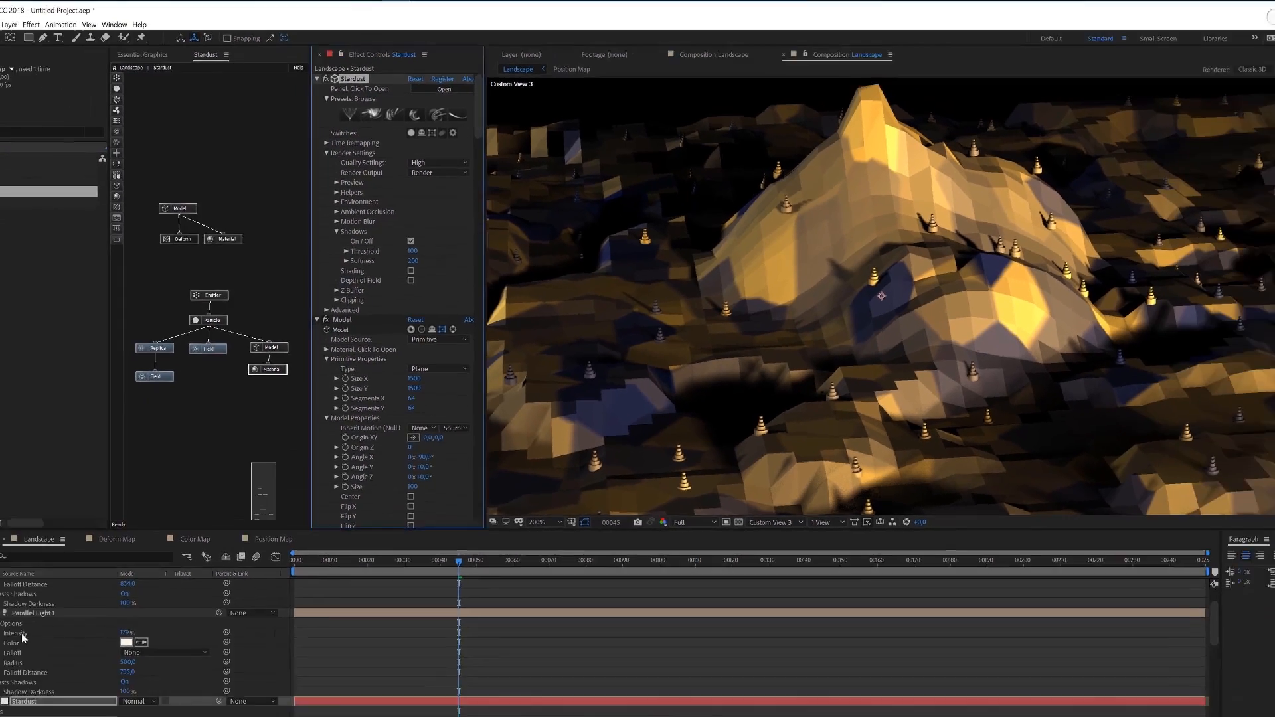
# Step: Turn off Casts Shadows for Parallel Light 2
pyautogui.scroll(2, 86, 566)
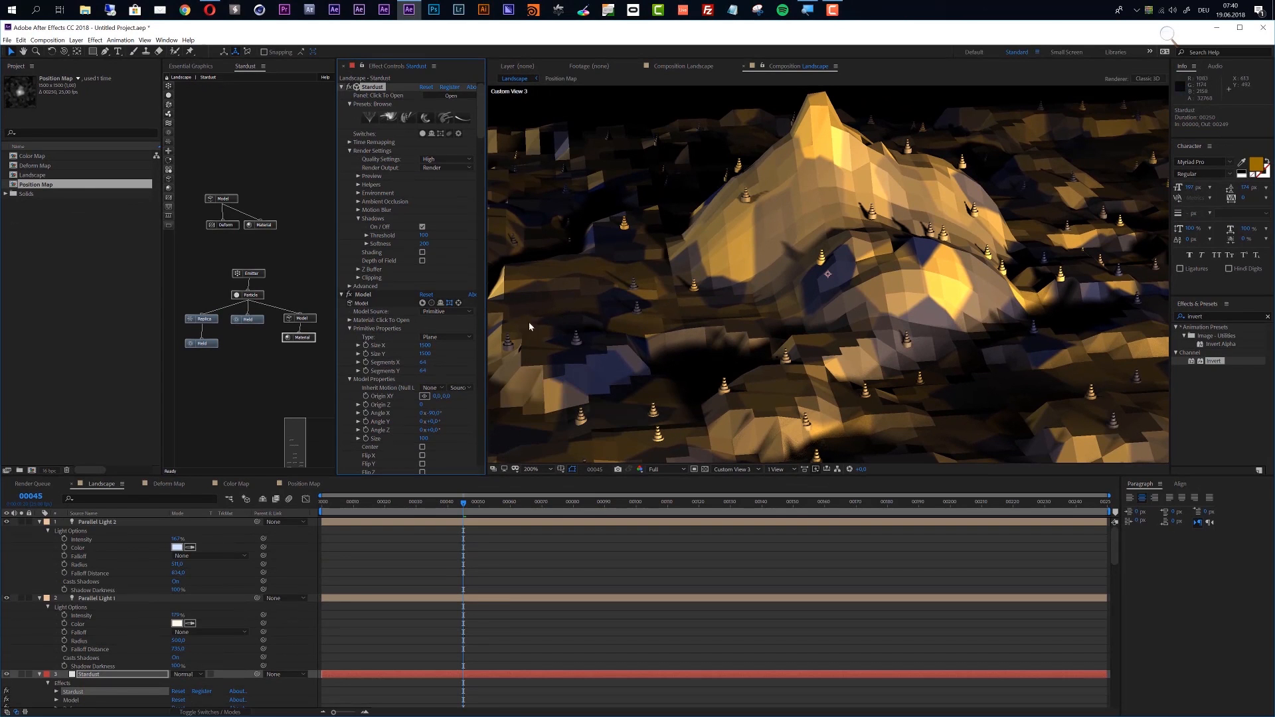
pyautogui.keyDown('alt'); pyautogui.click(97, 522); pyautogui.keyUp('alt')
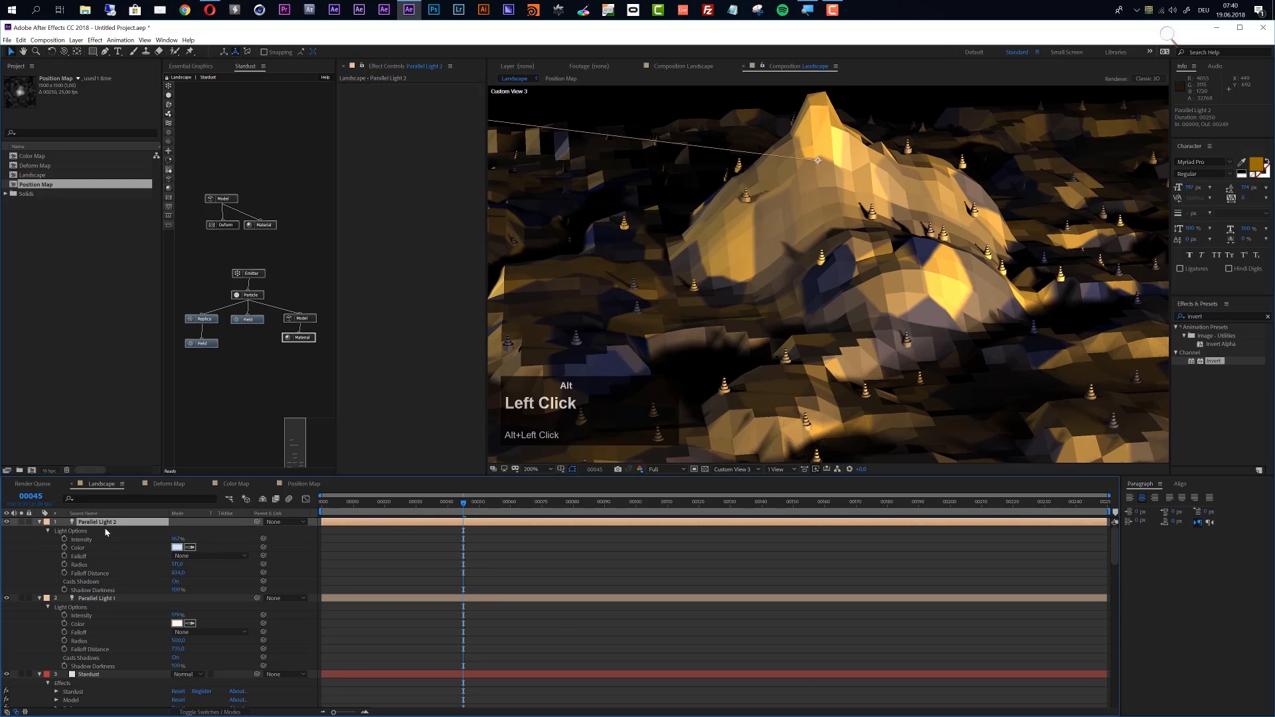
pyautogui.keyDown('alt'); pyautogui.click(175, 582); pyautogui.keyUp('alt')
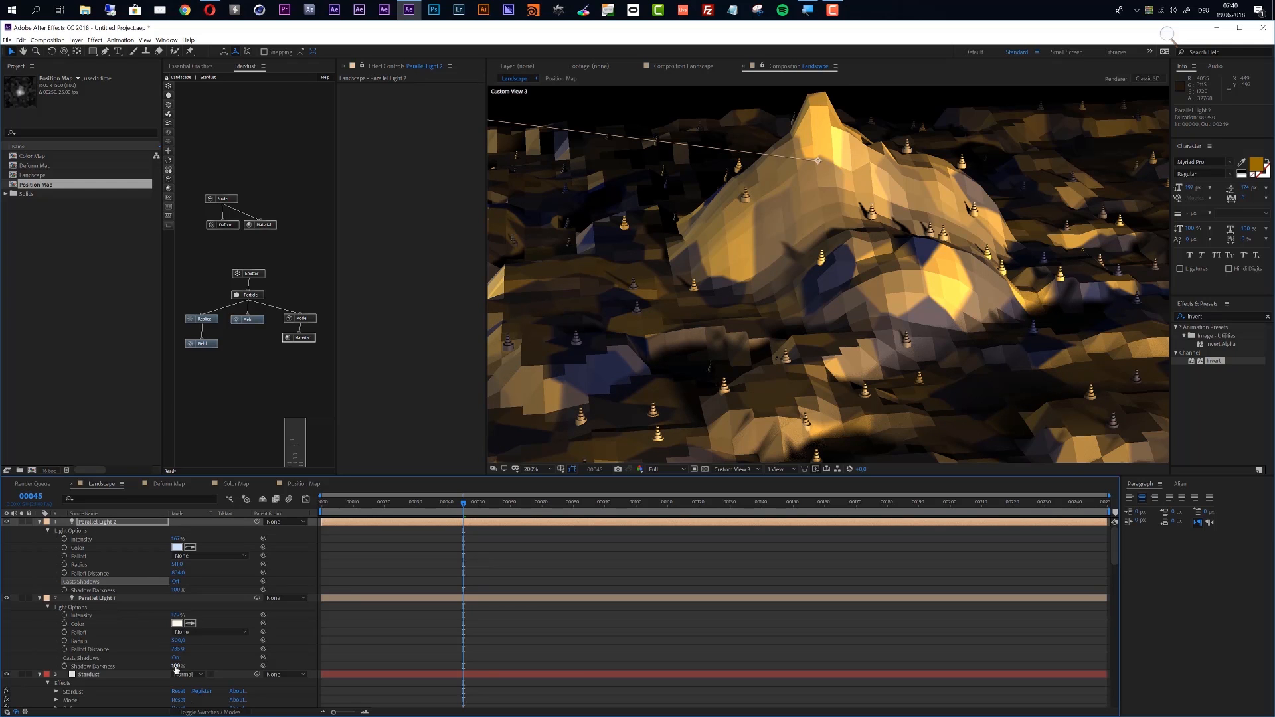
# Step: Set Parallel Light 1's Shadow Darkness to 75%
pyautogui.keyDown('alt'); pyautogui.moveTo(174, 670); pyautogui.dragTo(156, 666); pyautogui.keyUp('alt')
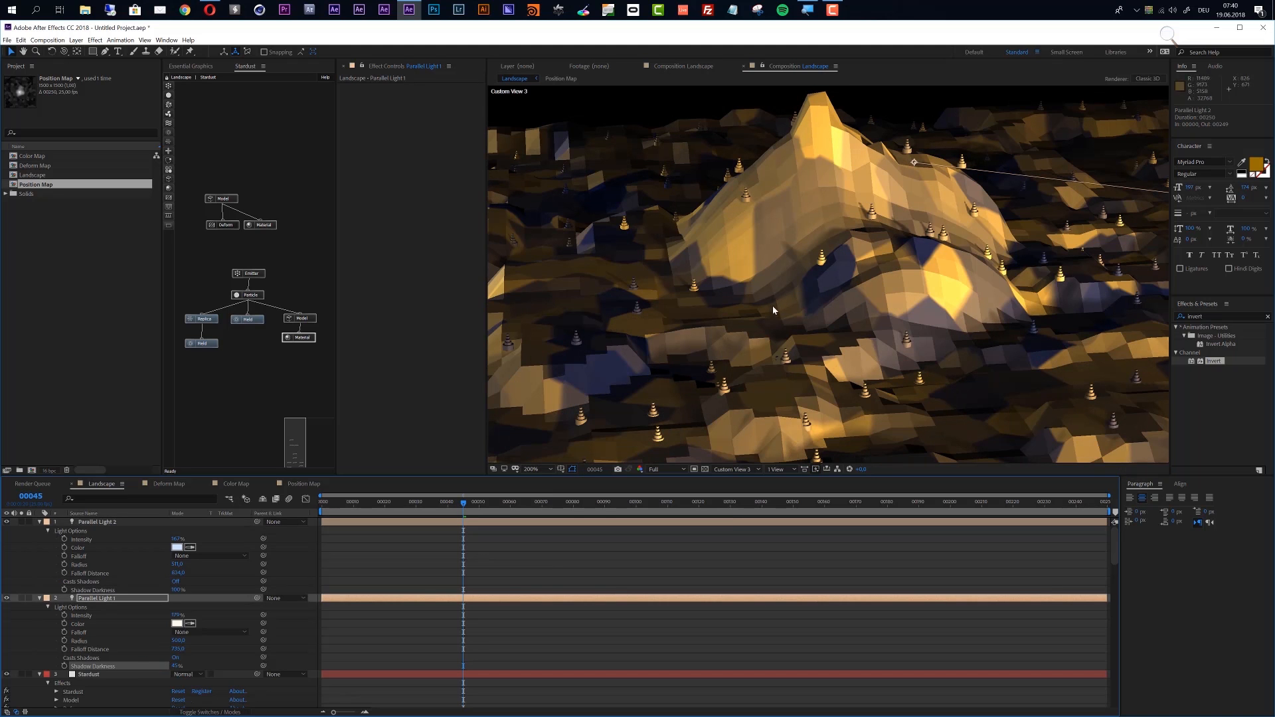
pyautogui.keyDown('alt'); pyautogui.click(177, 665); pyautogui.keyUp('alt')
pyautogui.write('75')
pyautogui.press('Return')
pyautogui.scroll(-1, 888, 293)
pyautogui.scroll(1, 889, 296)
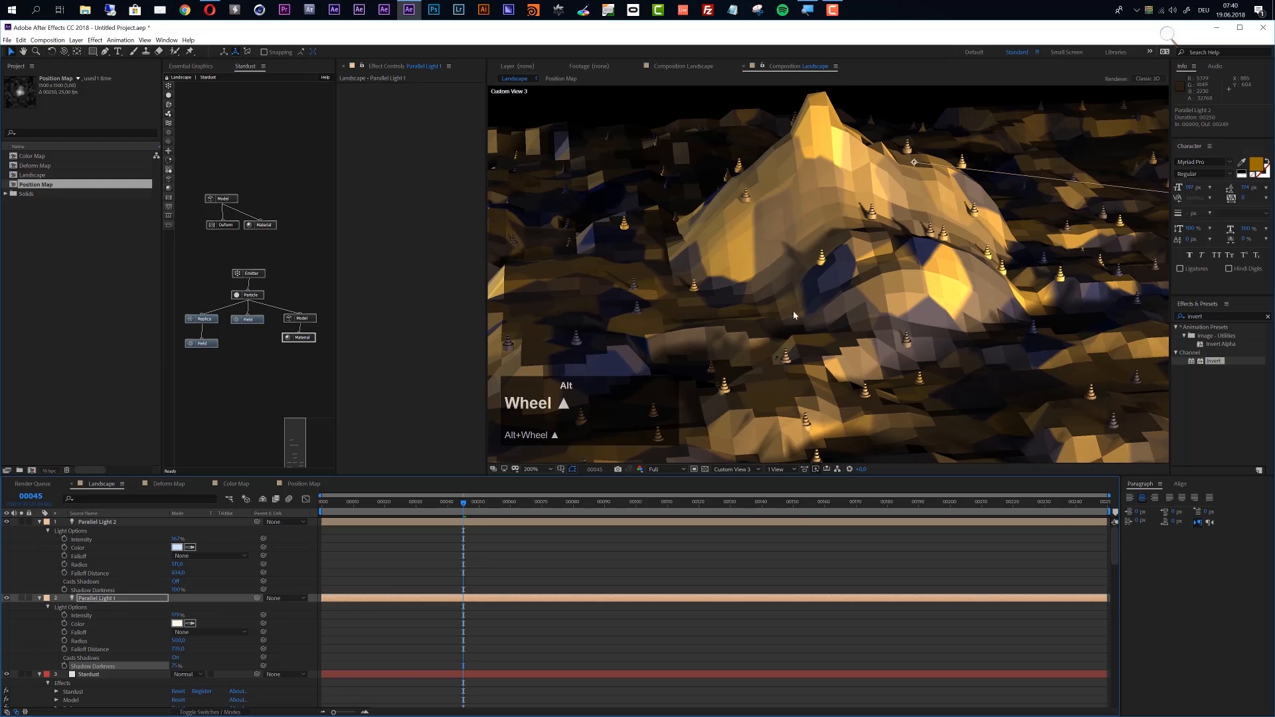
# Step: Turn on Ambient Occlusion in the Stardust effect's Render Settings
pyautogui.click(99, 675)
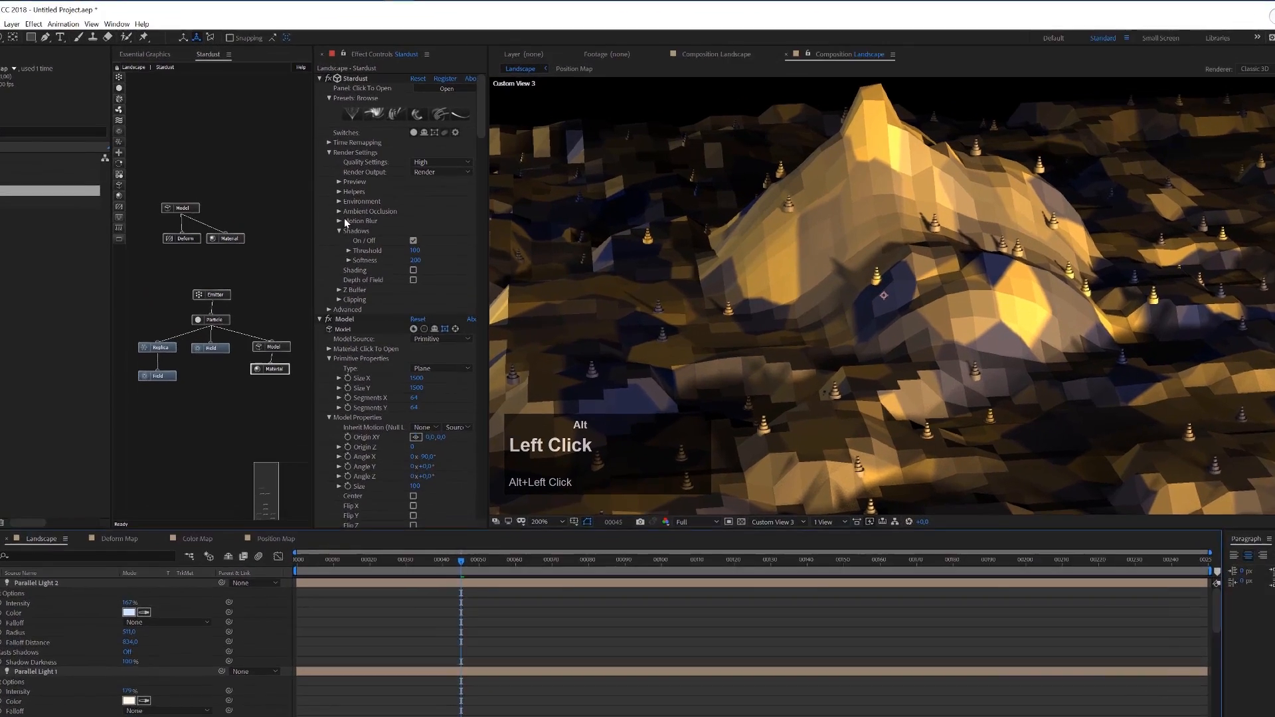
pyautogui.keyDown('alt'); pyautogui.click(358, 202); pyautogui.keyUp('alt')
pyautogui.click(393, 244)
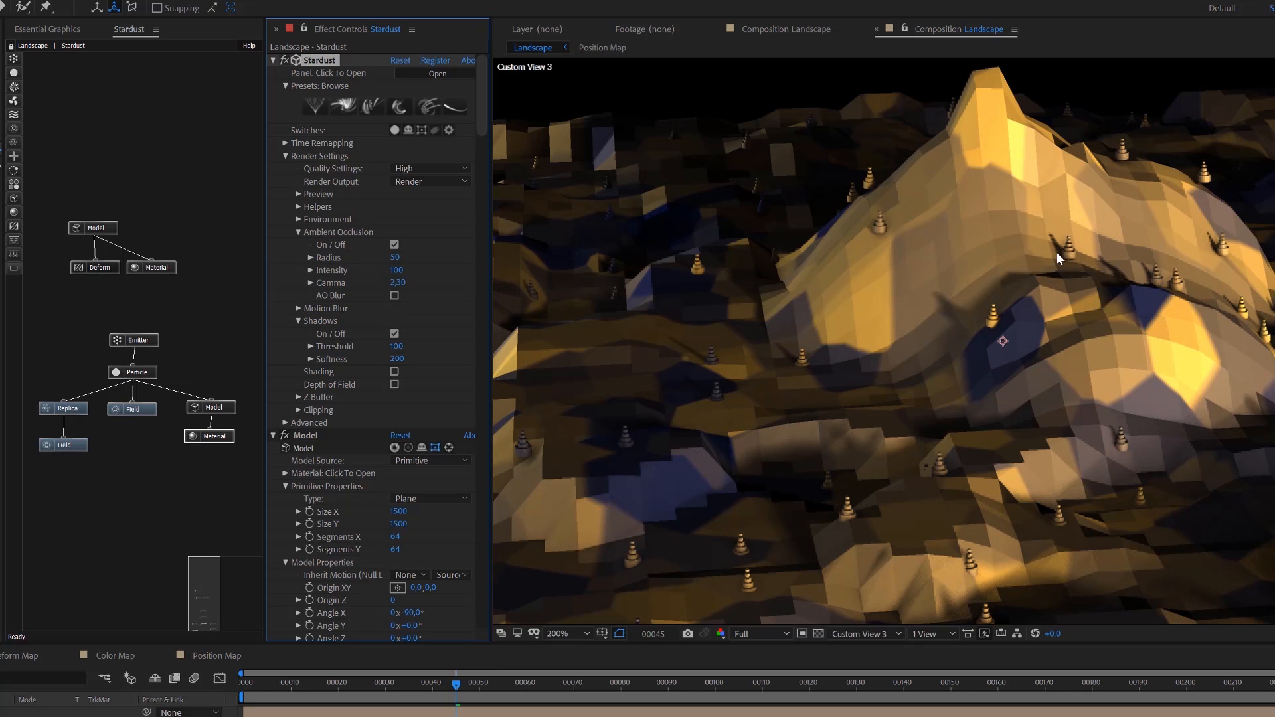
pyautogui.keyDown('alt'); pyautogui.scroll(2, 1056, 253); pyautogui.keyUp('alt')
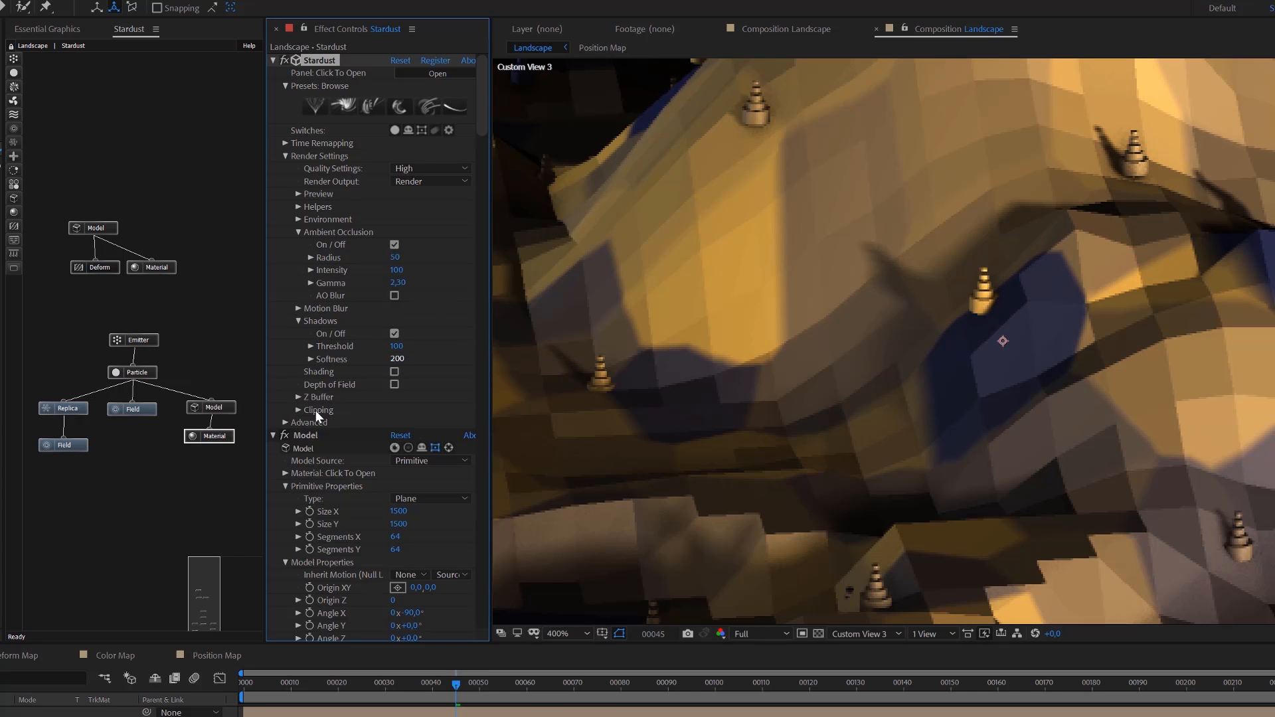
# Step: Compare the terrain with and without Ambient Occlusion and leave Ambient Occlusion turned off in the Stardust Render Settings
pyautogui.keyDown('alt'); pyautogui.click(395, 246); pyautogui.keyUp('alt')
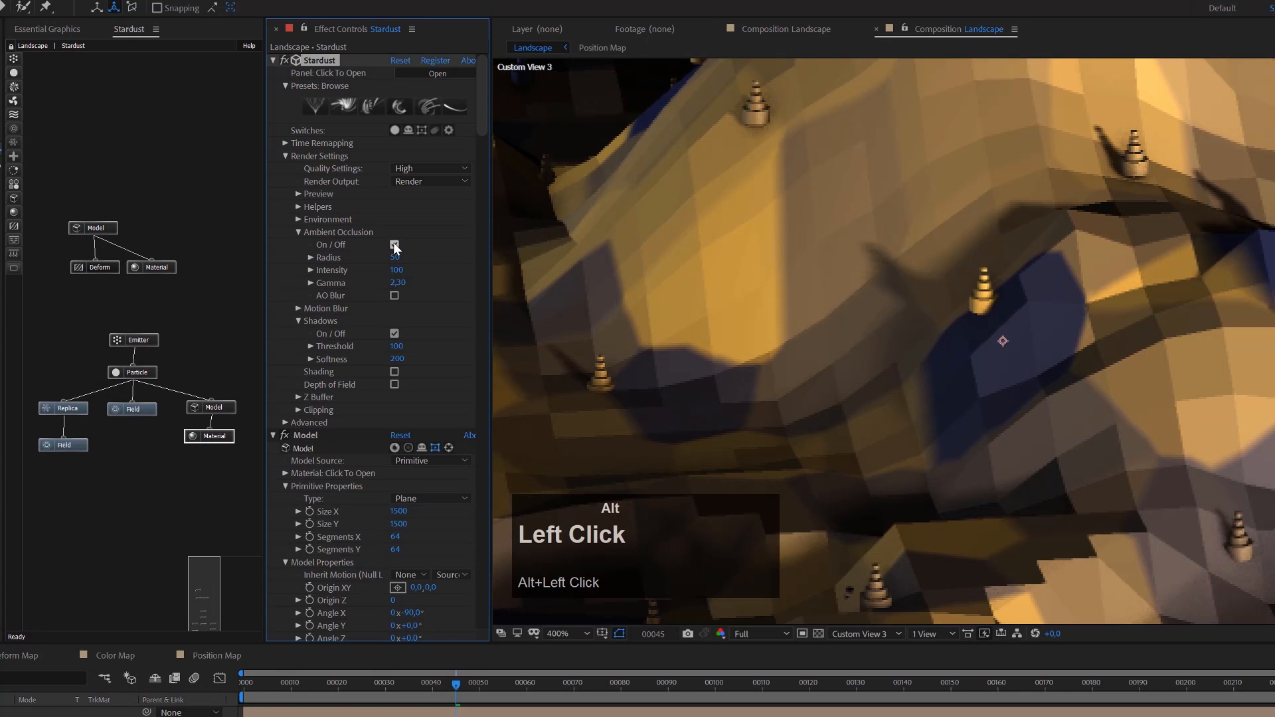
pyautogui.keyDown('alt'); pyautogui.click(395, 245); pyautogui.keyUp('alt')
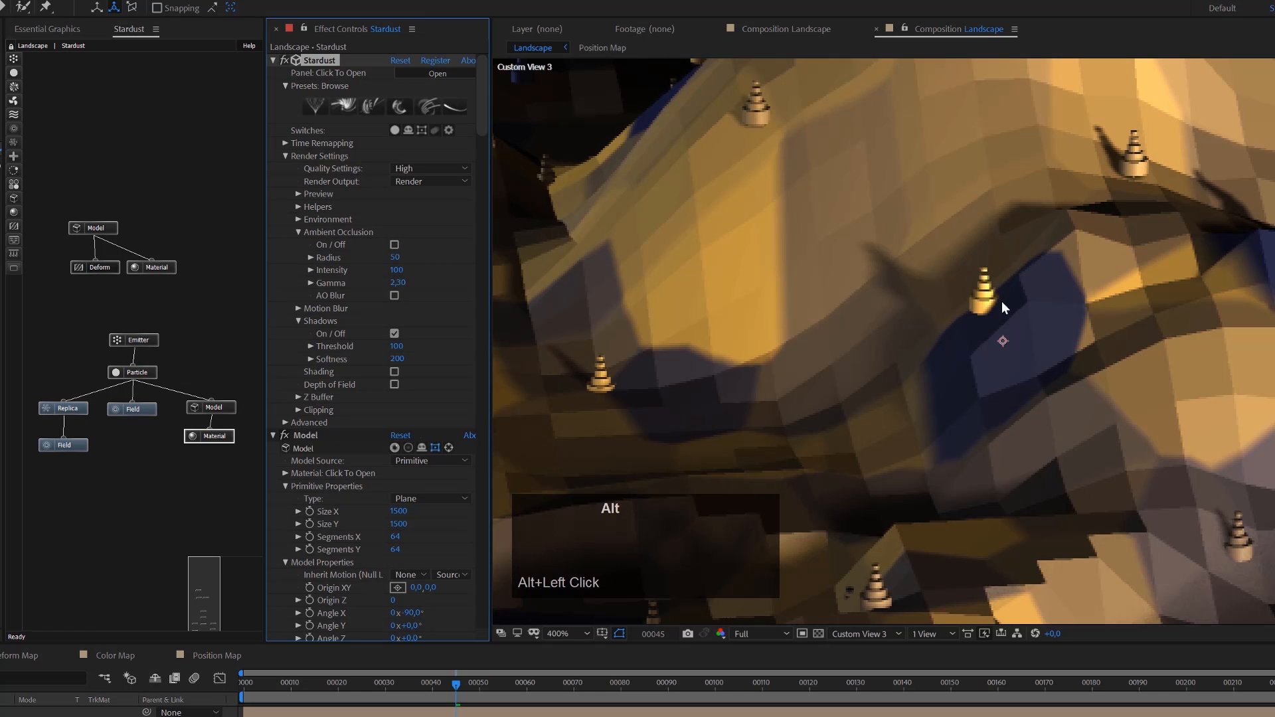
pyautogui.scroll(-4, 1146, 274)
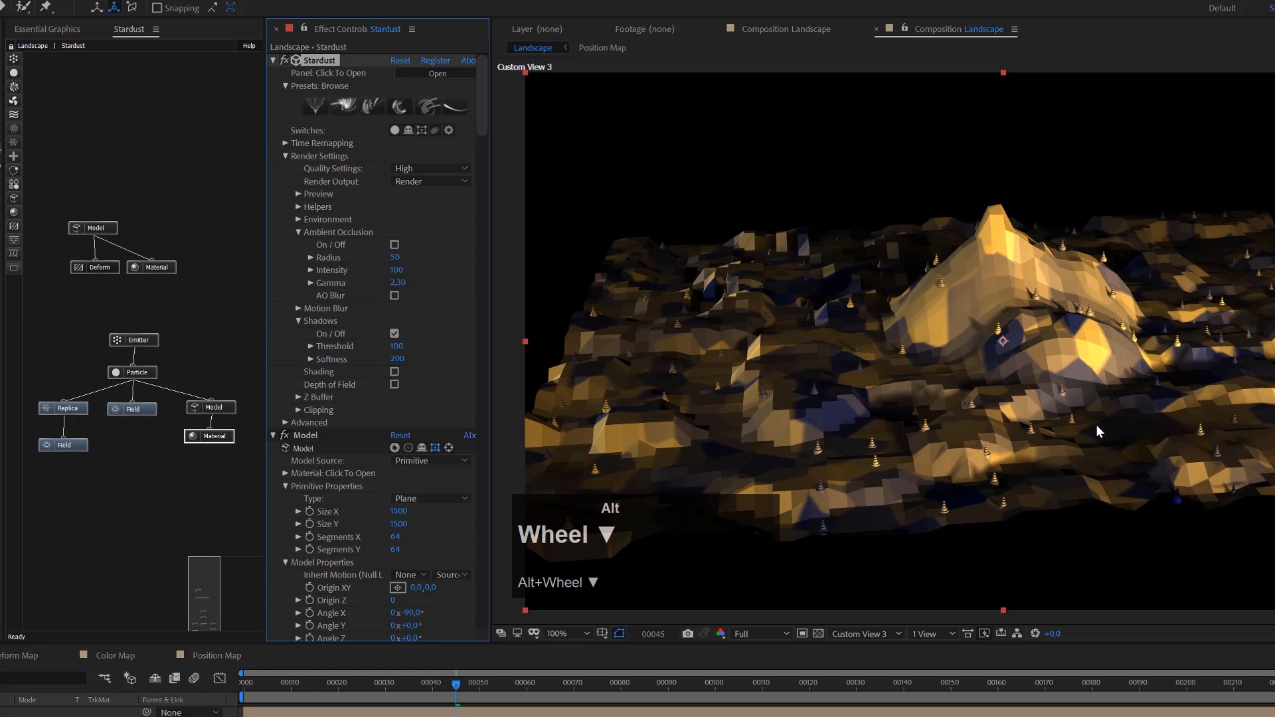
pyautogui.hotkey('alt', 'c')
pyautogui.moveTo(1046, 382); pyautogui.dragTo(903, 369)
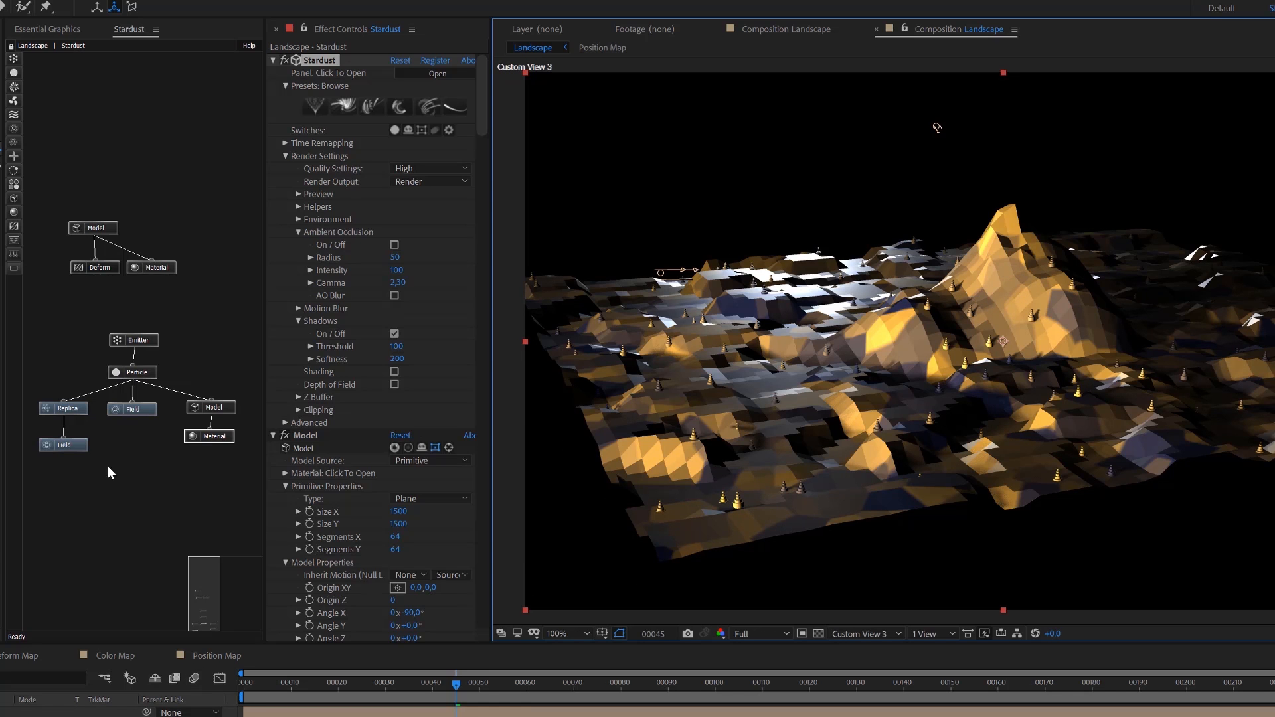
# Step: Duplicate the trees' grid Emitter node and place the copy in free space above the existing node trees
pyautogui.keyDown('alt'); pyautogui.click(13, 64); pyautogui.keyUp('alt')
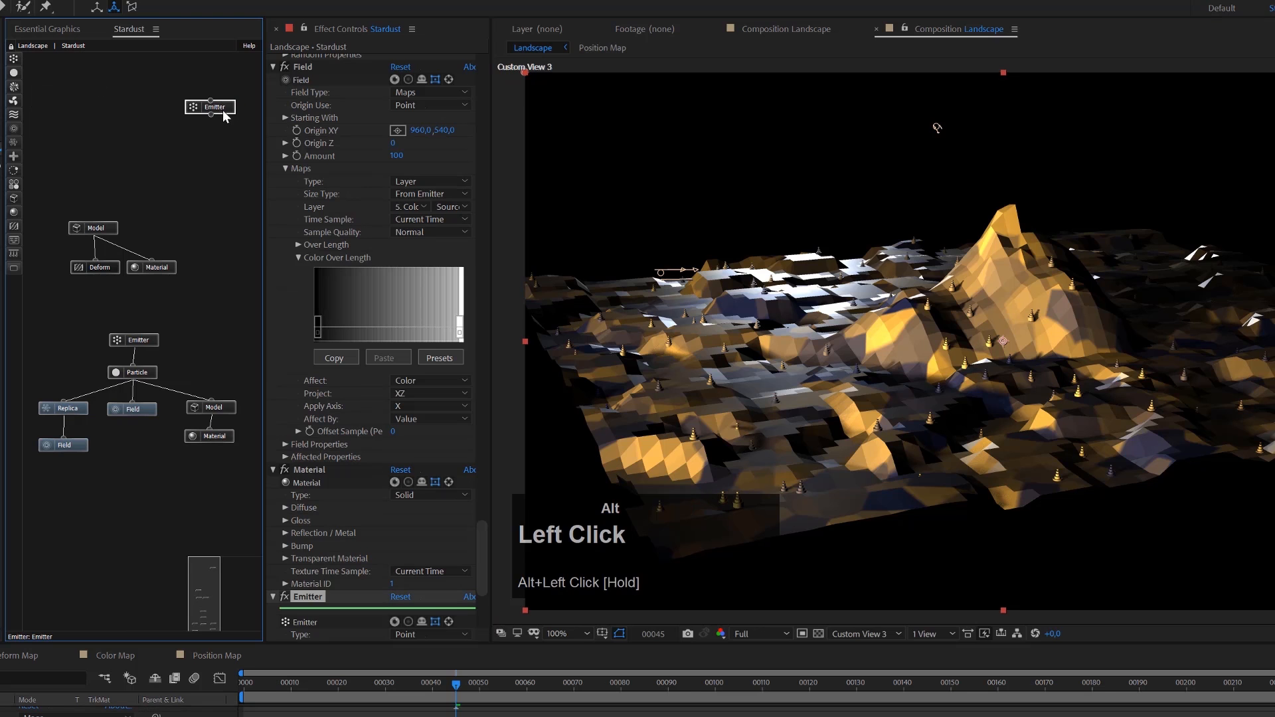
pyautogui.hotkey('alt', 'Delete')
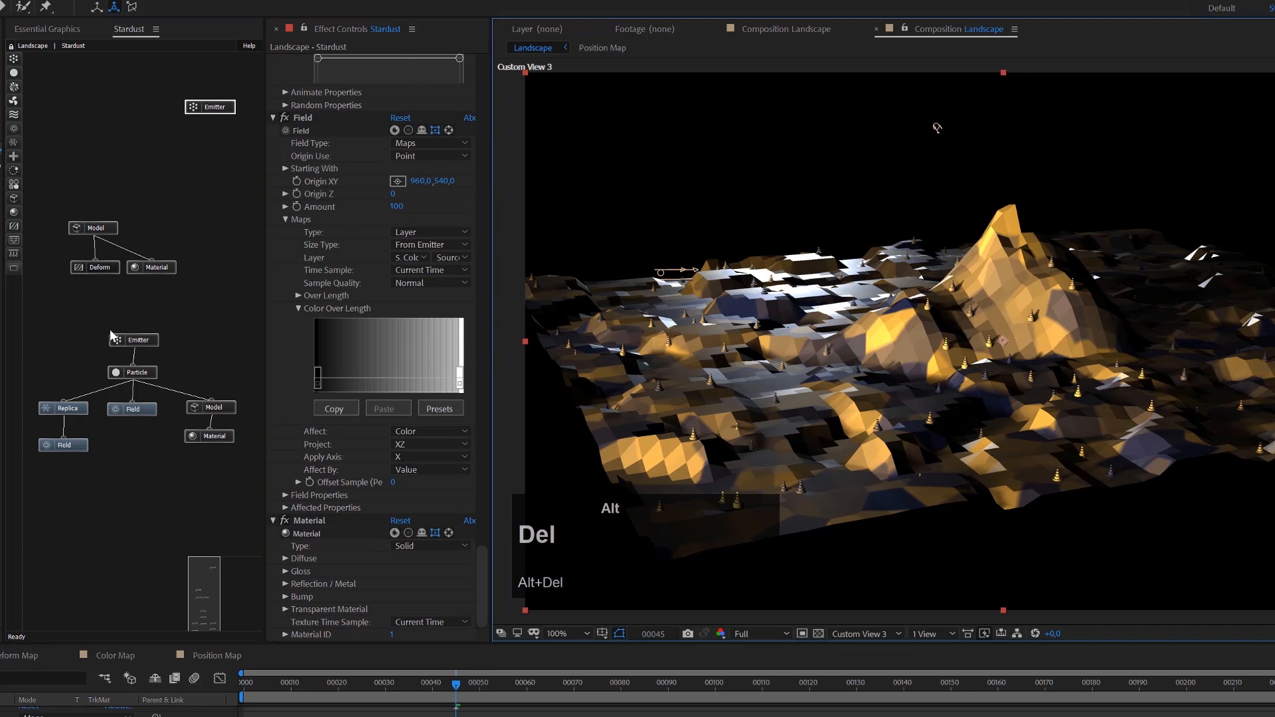
pyautogui.keyDown('alt'); pyautogui.click(148, 341); pyautogui.keyUp('alt')
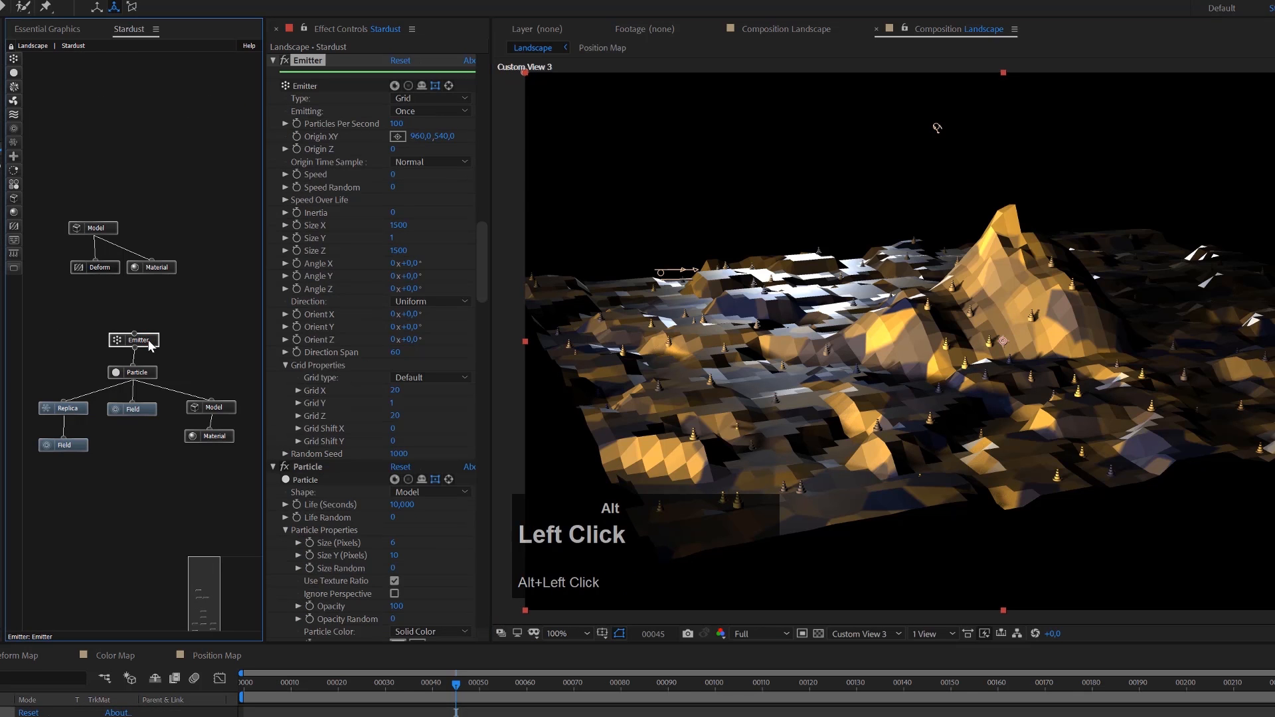
pyautogui.hotkey('ctrl', 'alt', 'd')
pyautogui.moveTo(171, 351); pyautogui.dragTo(188, 128)
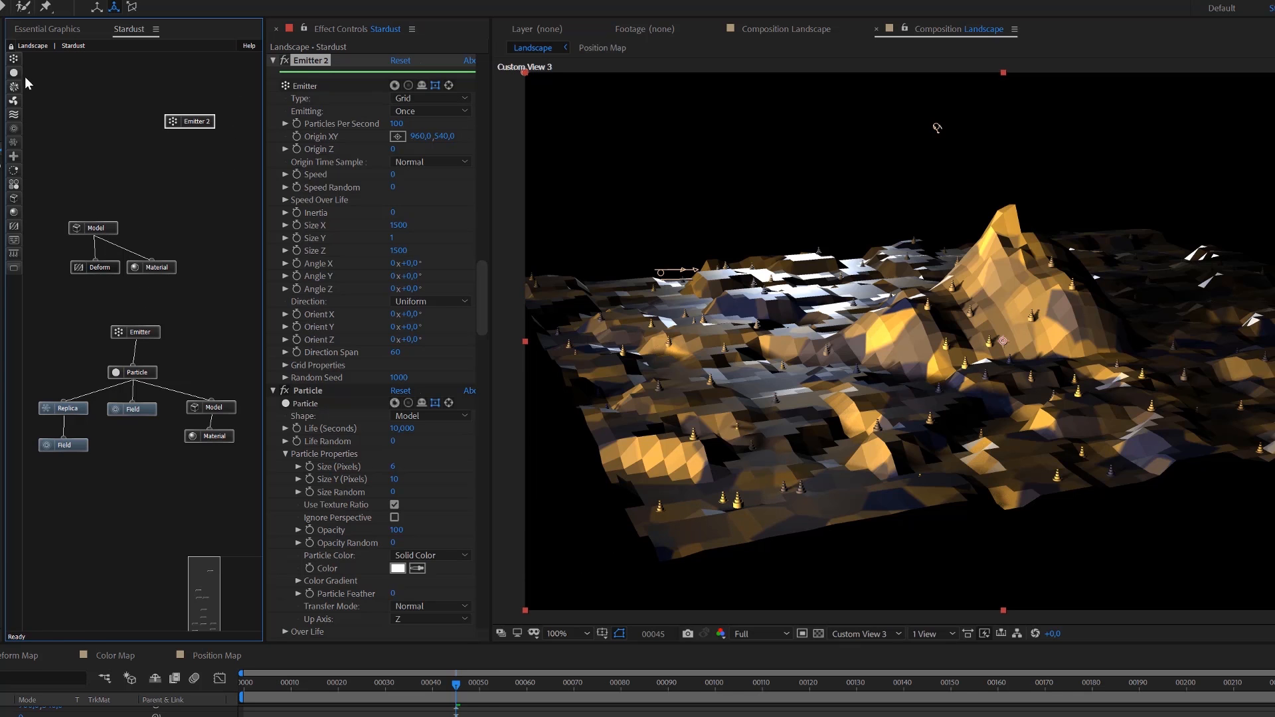
# Step: Add a new Particle node connected to Emitter 2 and set its Shape to Cloud
pyautogui.moveTo(13, 73); pyautogui.dragTo(206, 167)
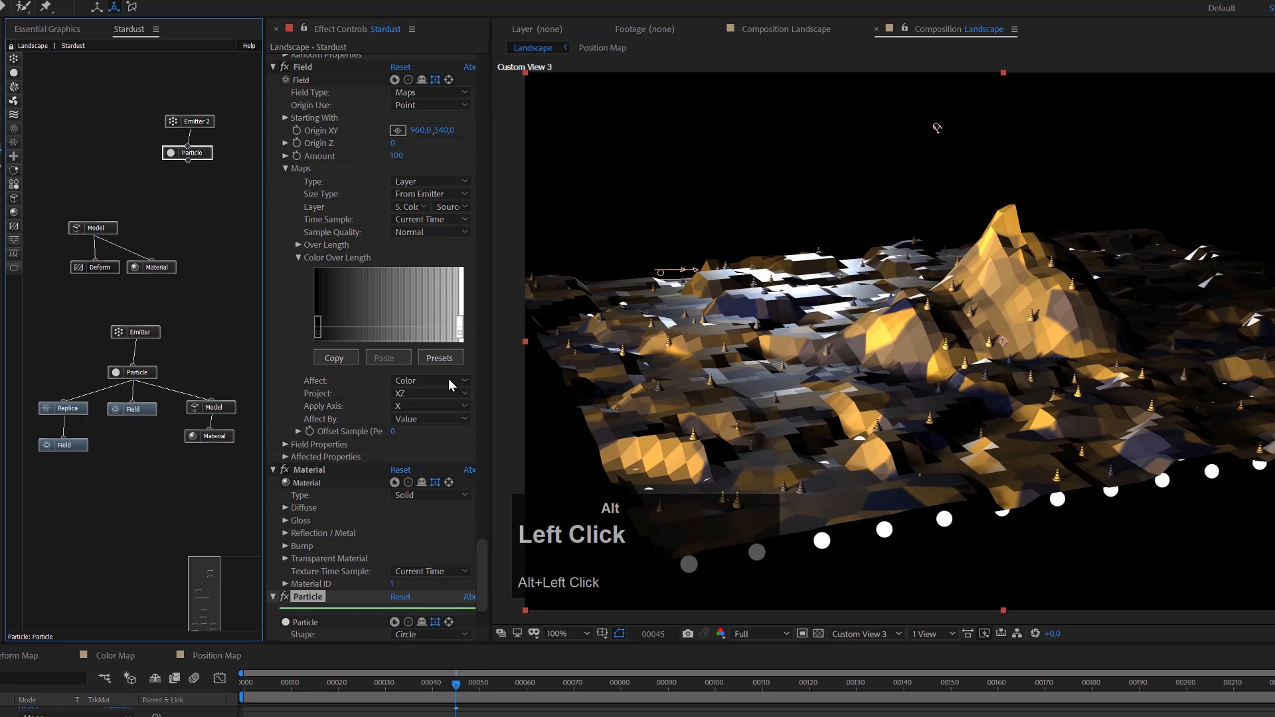
pyautogui.scroll(-3, 404, 508)
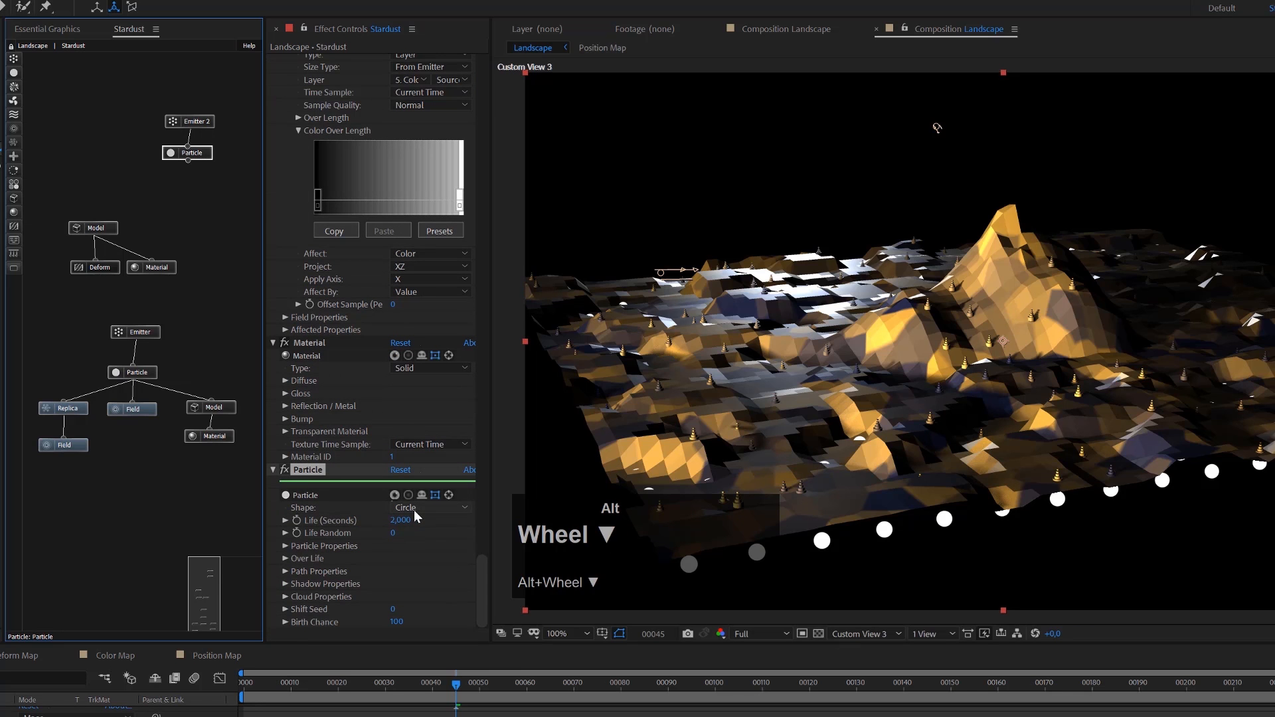
pyautogui.click(412, 509)
pyautogui.click(433, 553)
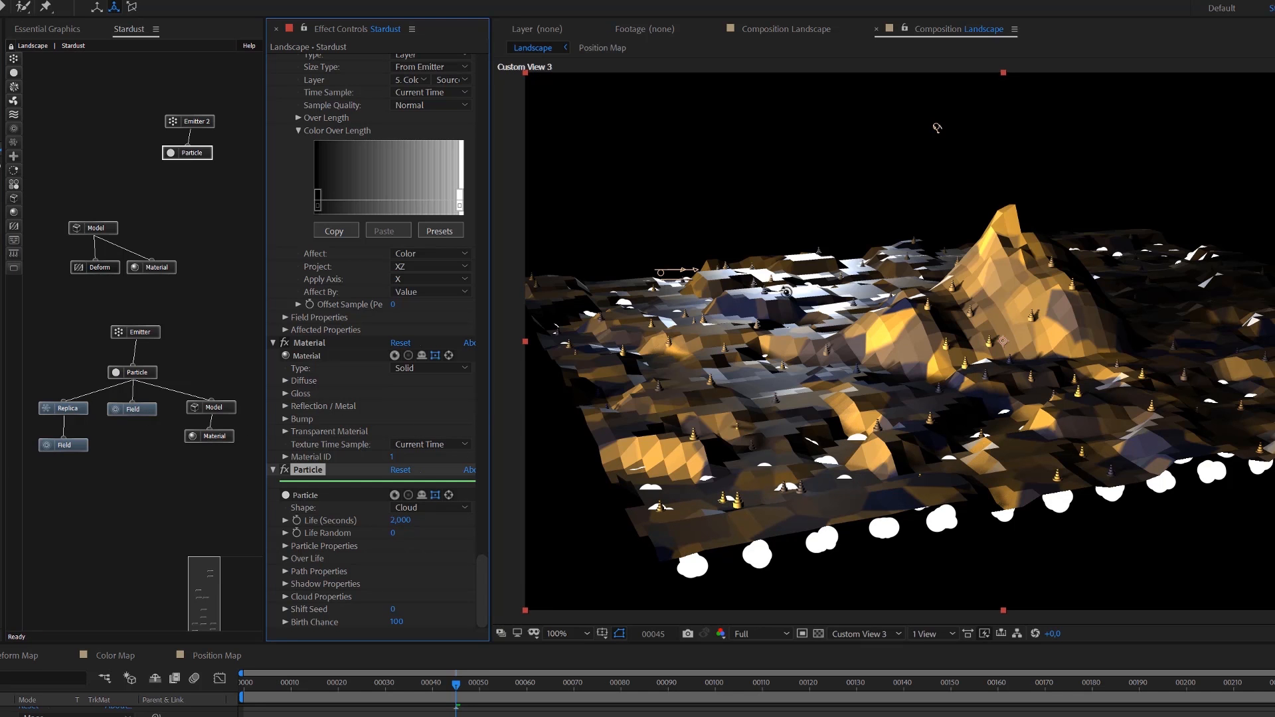
# Step: Duplicate the trees' Position Map Field onto the cloud Particle and raise Emitter 2's origin so the clouds float above the terrain
pyautogui.keyDown('alt'); pyautogui.click(148, 415); pyautogui.keyUp('alt')
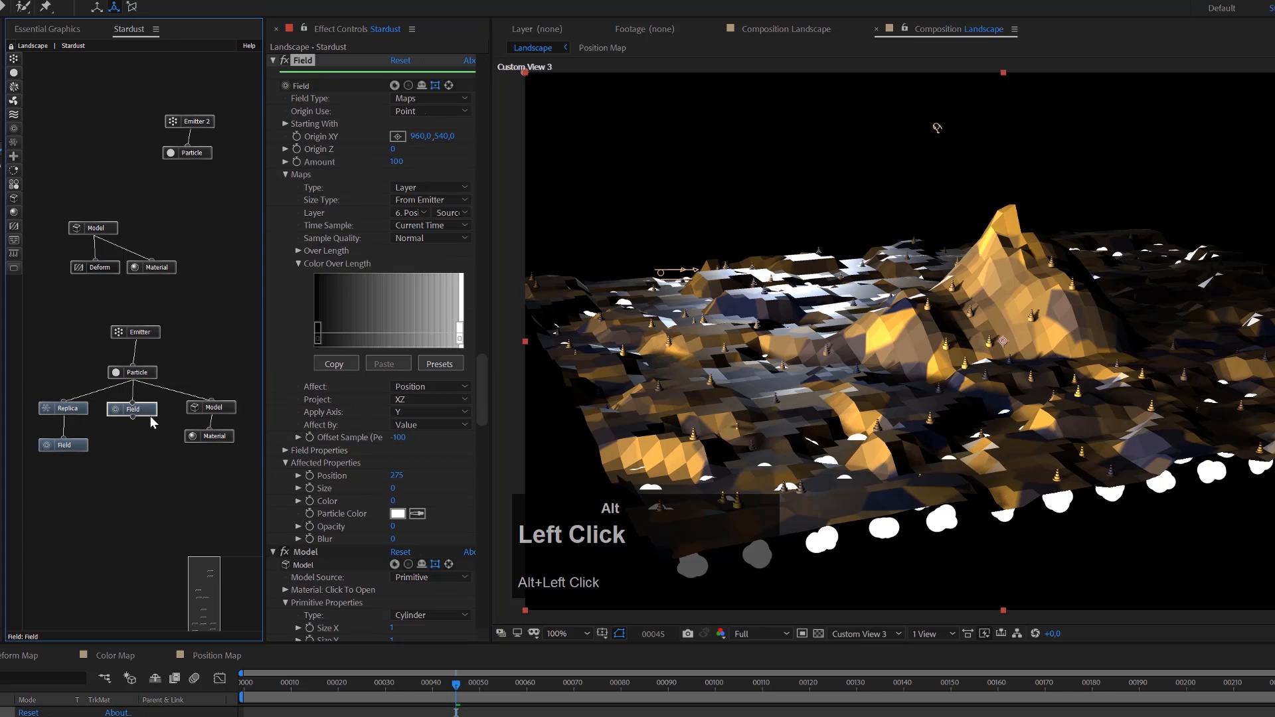
pyautogui.hotkey('ctrl', 'alt', 'd')
pyautogui.moveTo(153, 424); pyautogui.dragTo(191, 153)
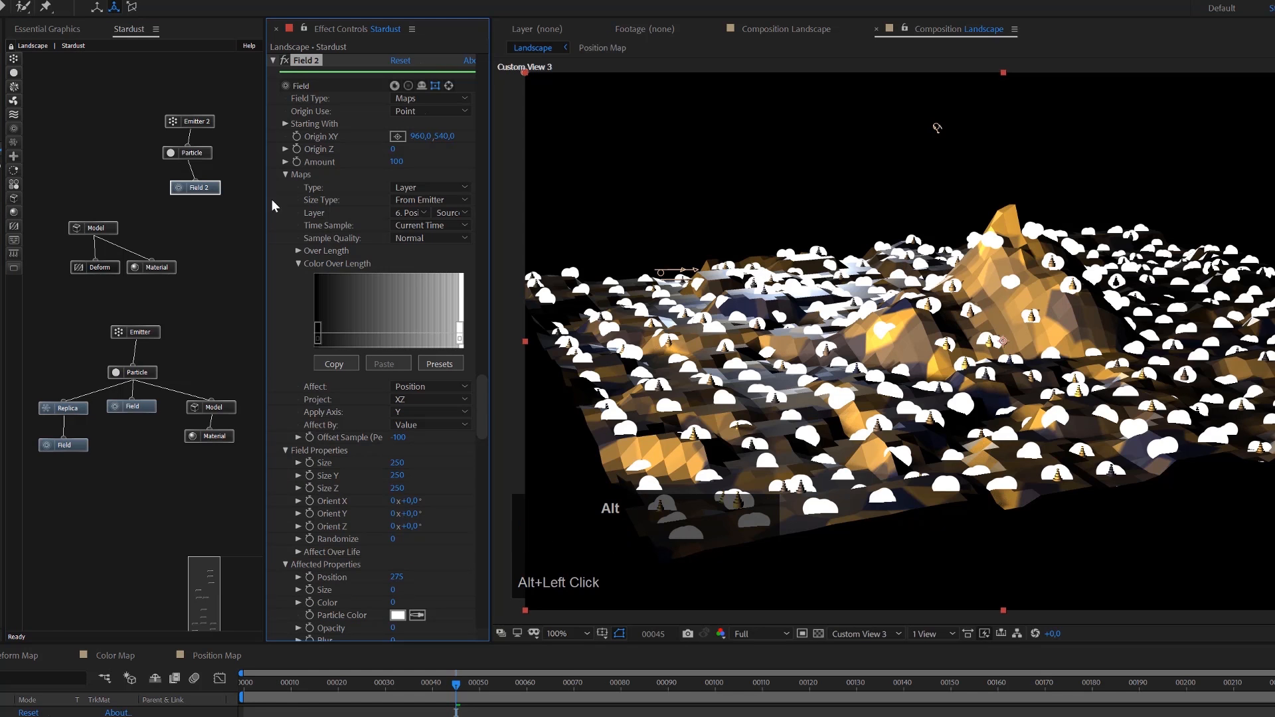
pyautogui.keyDown('alt'); pyautogui.click(198, 124); pyautogui.keyUp('alt')
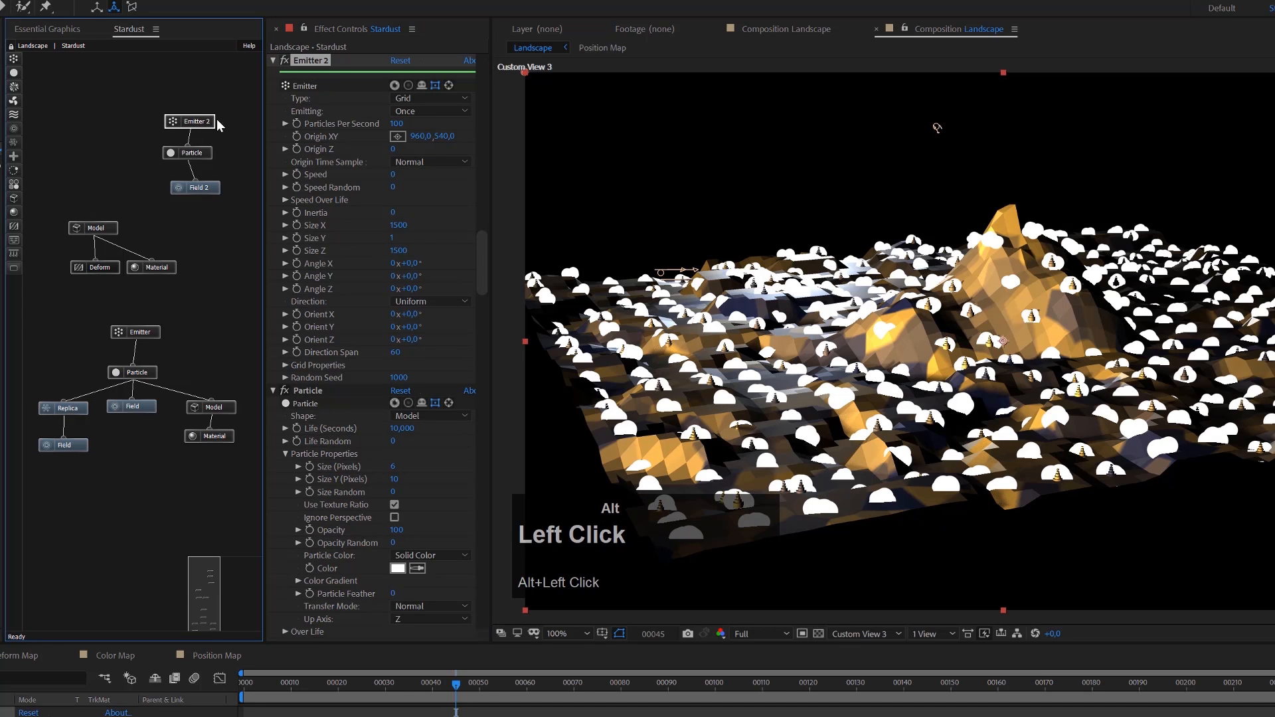
pyautogui.moveTo(433, 137); pyautogui.dragTo(371, 129)
# Step: Set the cloud Particle's Birth Chance to 35 to thin out the clouds
pyautogui.keyDown('alt'); pyautogui.click(191, 153); pyautogui.keyUp('alt')
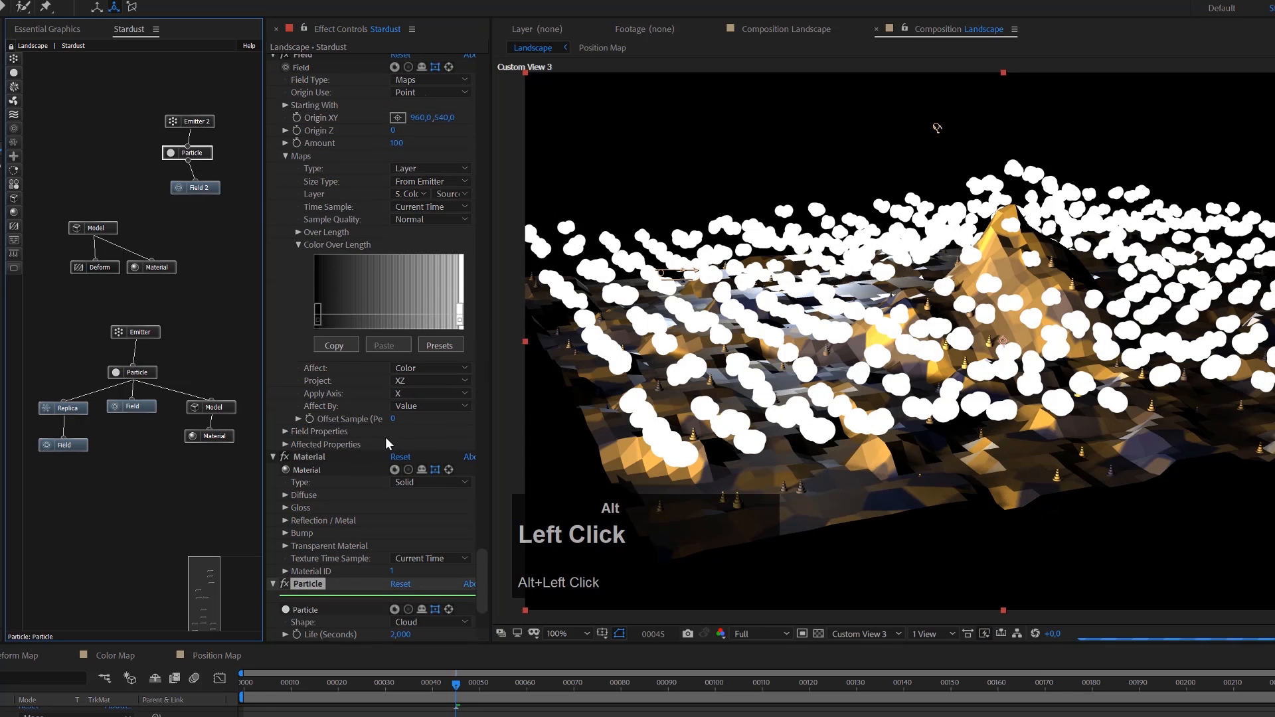
pyautogui.scroll(-3, 362, 543)
pyautogui.scroll(-1, 361, 543)
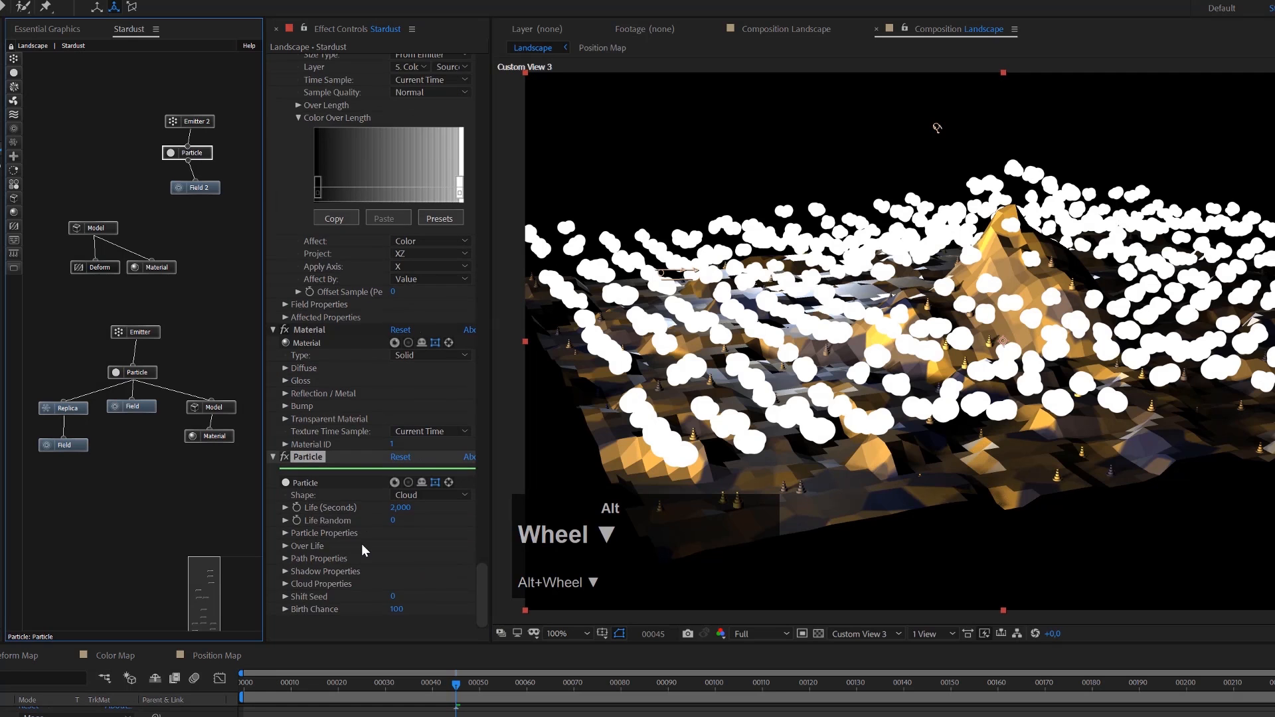
pyautogui.keyDown('alt'); pyautogui.click(397, 610); pyautogui.keyUp('alt')
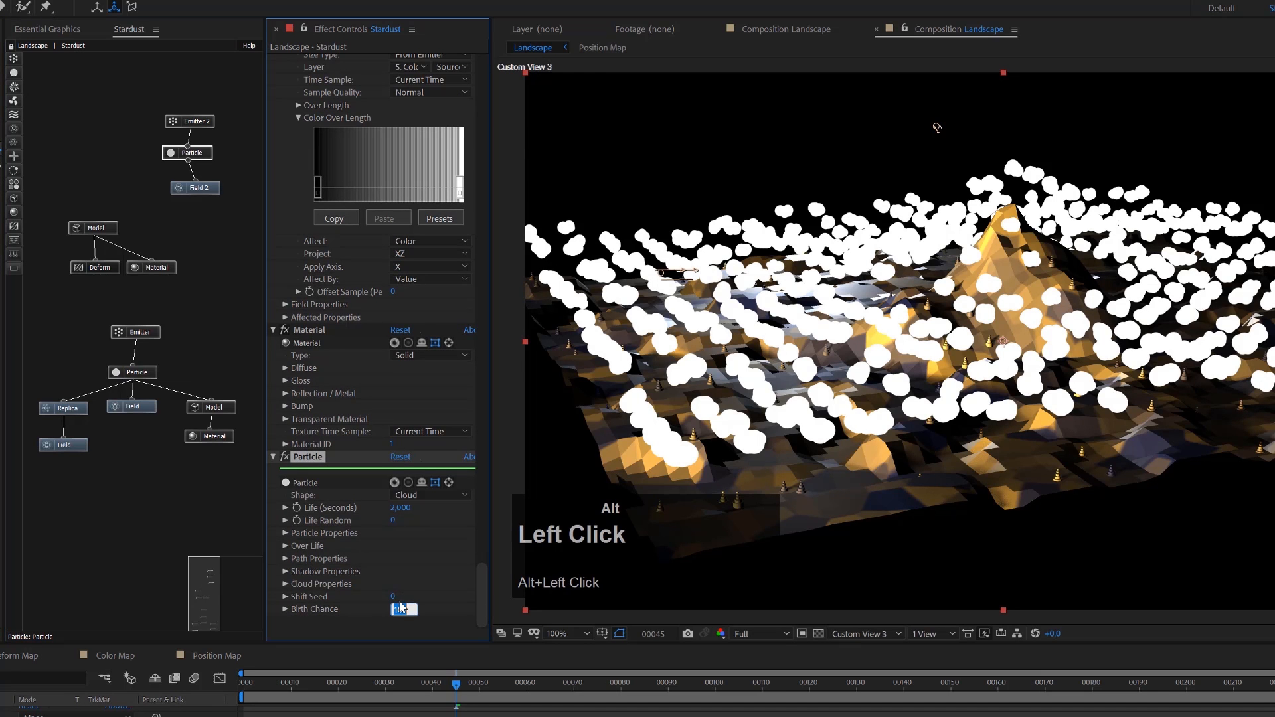
pyautogui.write('35')
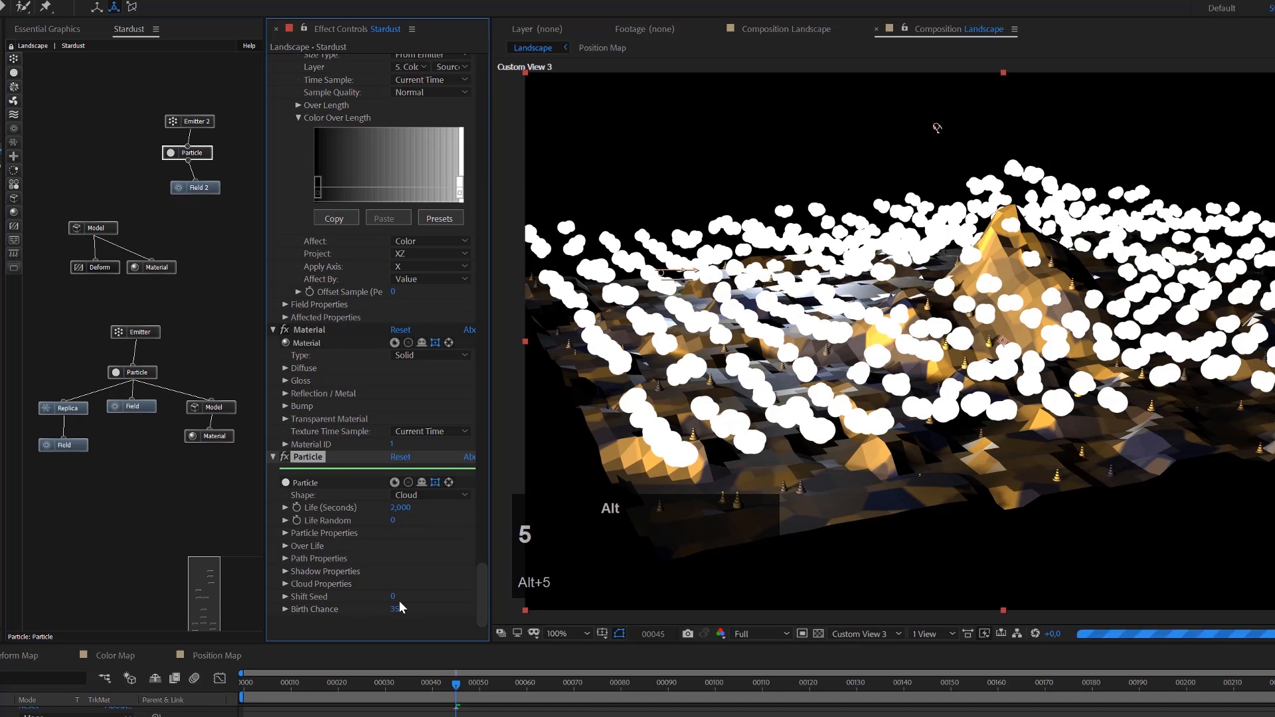
# Step: Set the cloud Particle's Life to 10 seconds
pyautogui.keyDown('alt'); pyautogui.click(185, 151); pyautogui.keyUp('alt')
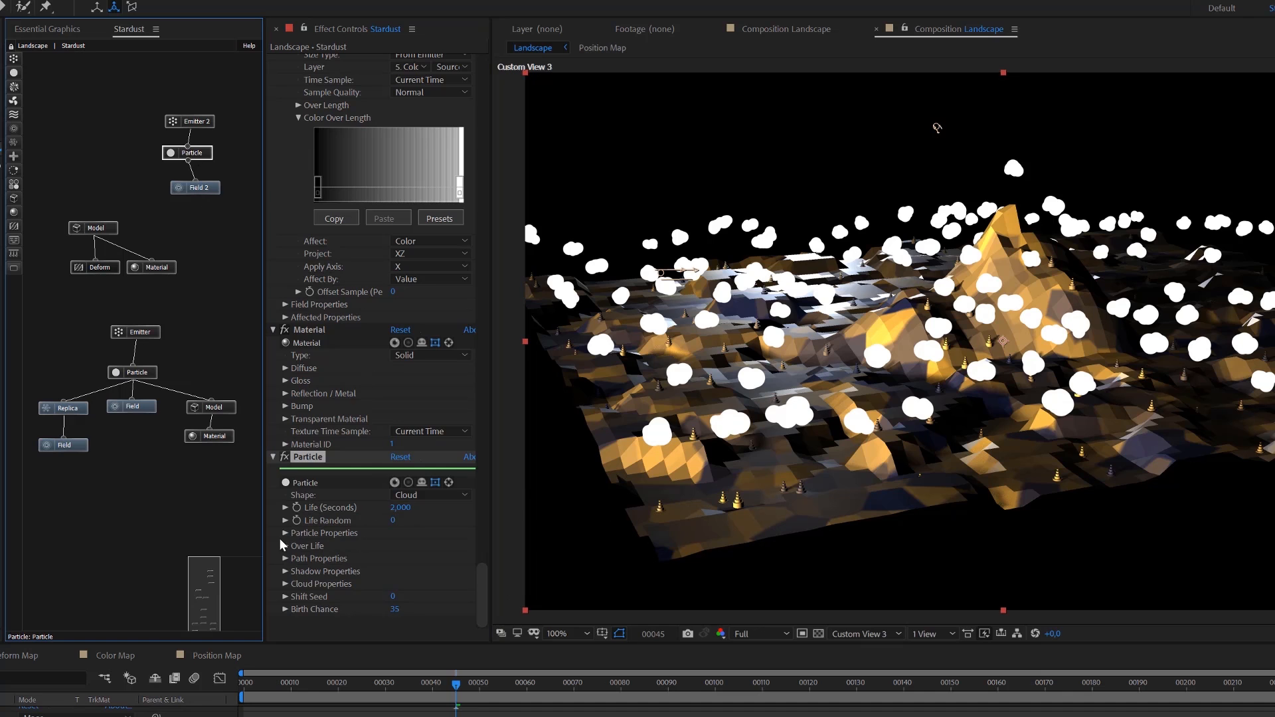
pyautogui.keyDown('alt'); pyautogui.click(400, 509); pyautogui.keyUp('alt')
pyautogui.write('10')
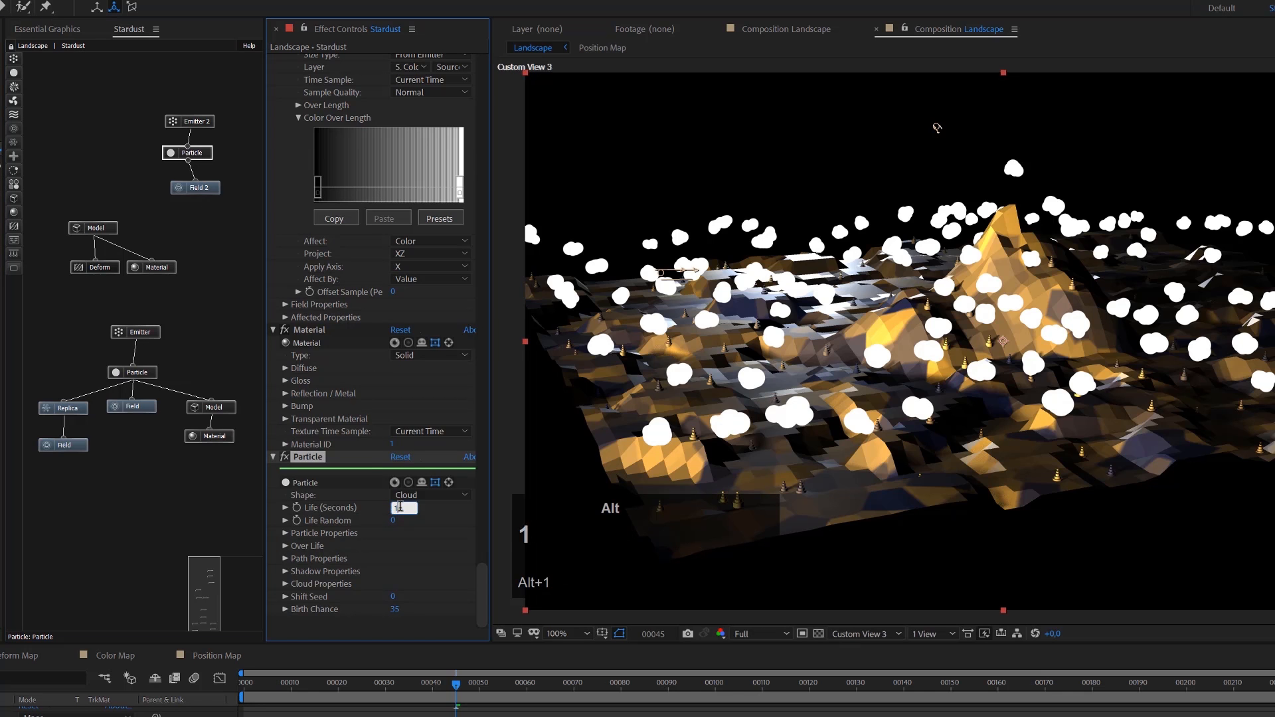
pyautogui.press('Return')
# Step: Set the cloud Particle's Particle Color to Random From Gradient in its Particle Properties
pyautogui.keyDown('alt'); pyautogui.click(285, 530); pyautogui.keyUp('alt')
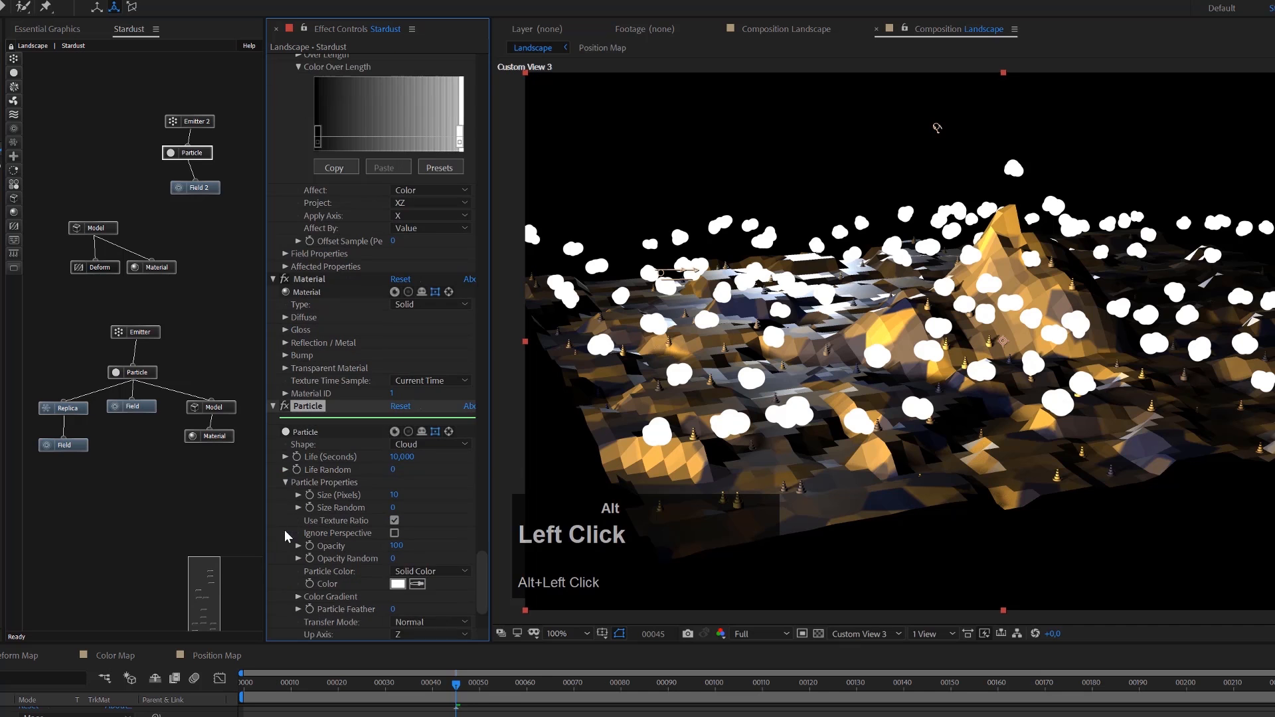
pyautogui.click(405, 572)
pyautogui.click(465, 619)
# Step: Change the black start colour of the cloud Particle's Color Gradient to a light blue
pyautogui.scroll(-3, 314, 533)
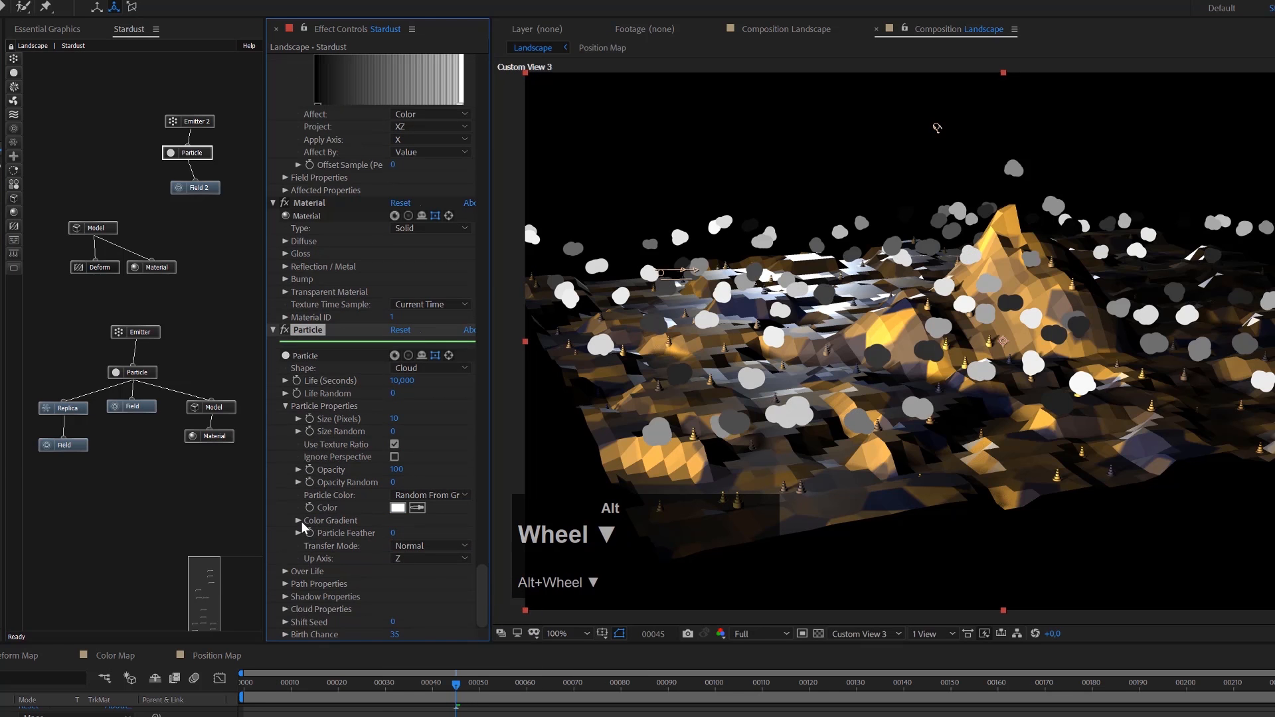
pyautogui.keyDown('alt'); pyautogui.click(300, 522); pyautogui.keyUp('alt')
pyautogui.click(318, 597)
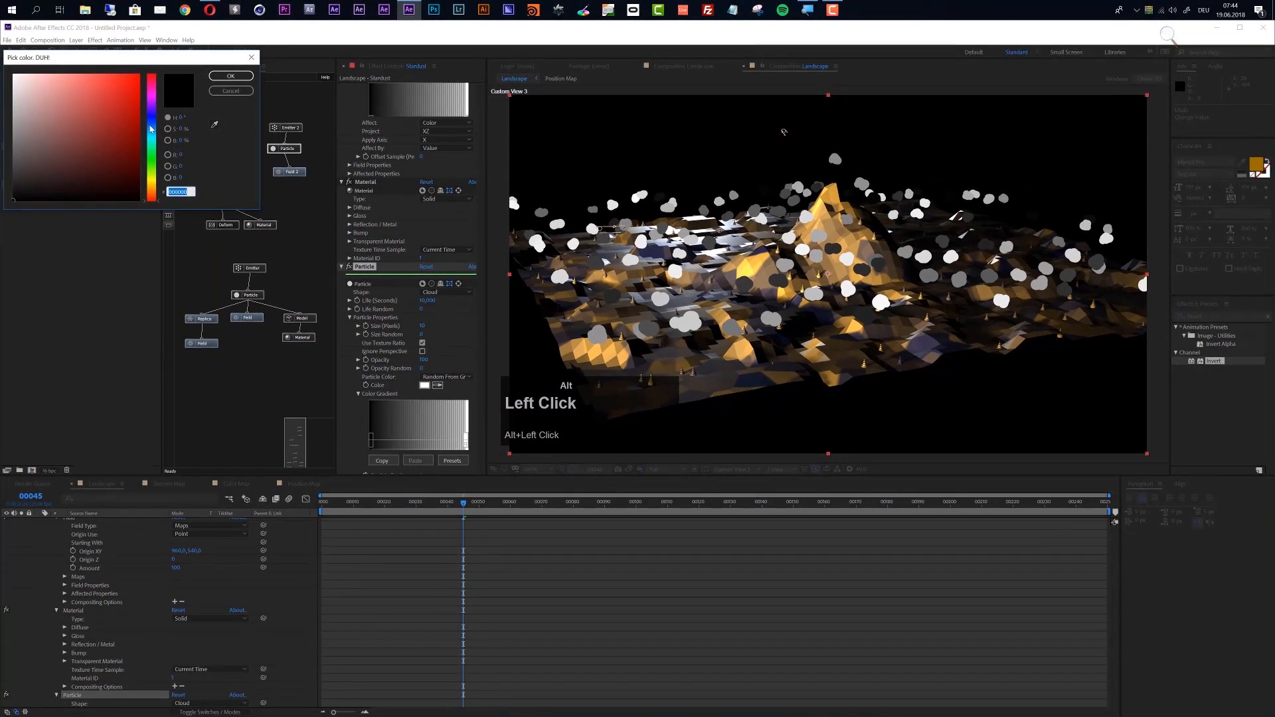
pyautogui.moveTo(152, 129); pyautogui.dragTo(152, 124)
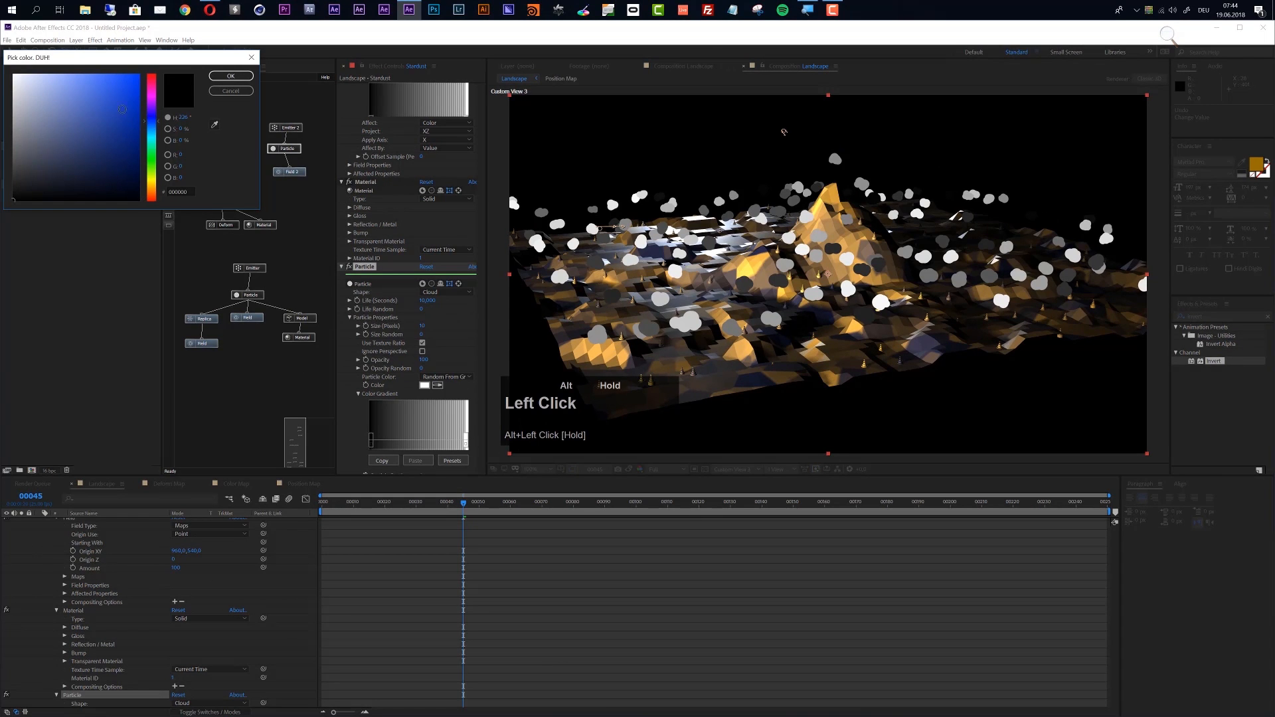
pyautogui.click(64, 85)
pyautogui.click(224, 76)
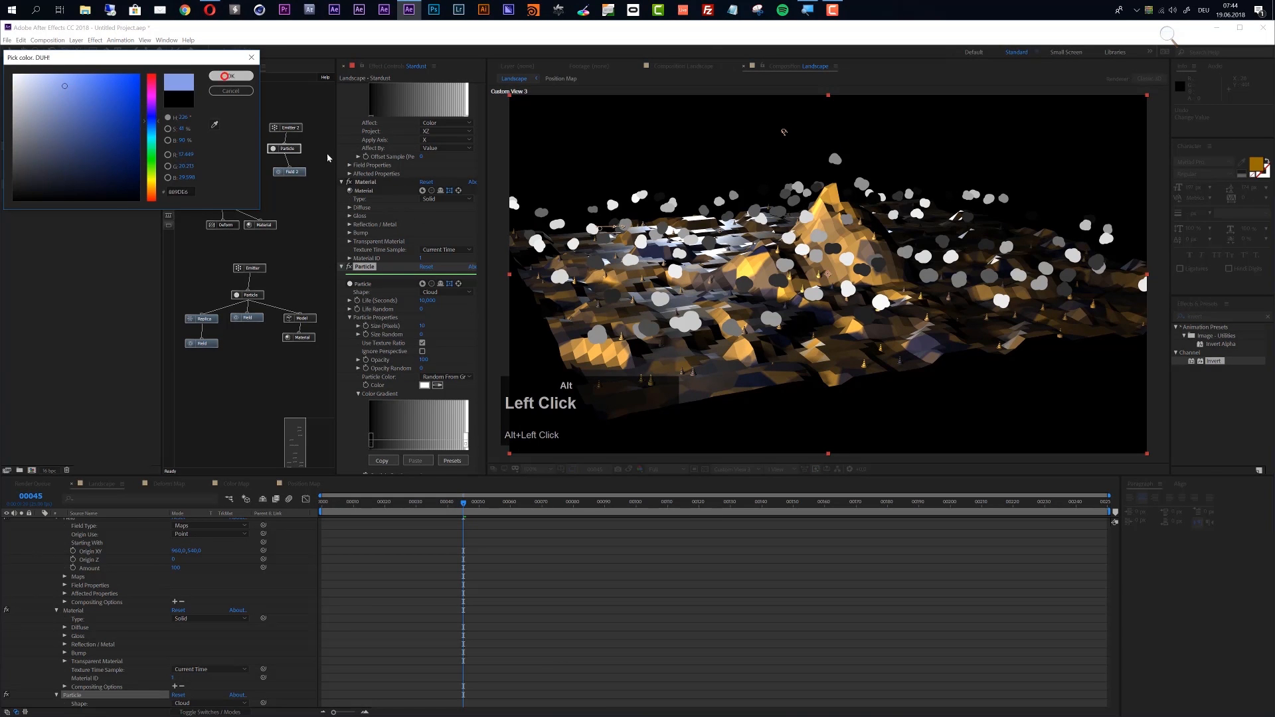
# Step: Change the white end colour of the cloud Particle's Color Gradient to a pale yellow
pyautogui.keyDown('alt'); pyautogui.click(465, 444); pyautogui.keyUp('alt')
pyautogui.keyDown('alt'); pyautogui.click(154, 184); pyautogui.keyUp('alt')
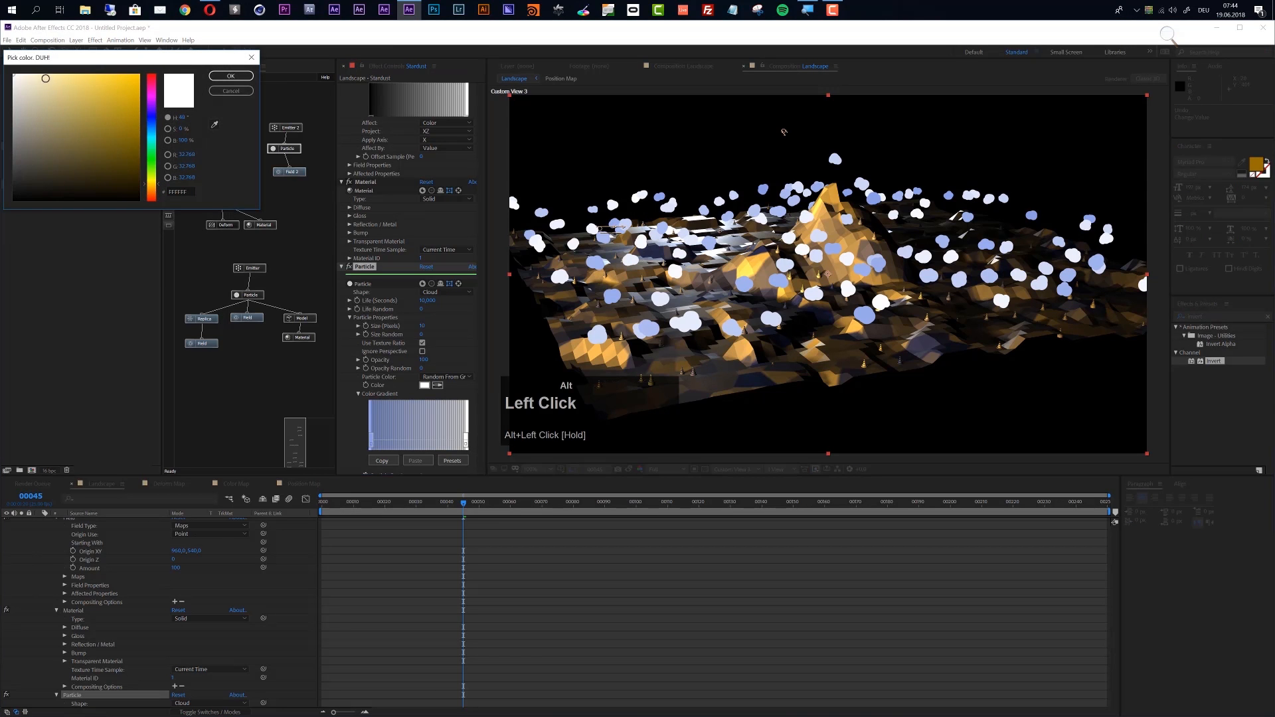
pyautogui.keyDown('alt'); pyautogui.click(66, 76); pyautogui.keyUp('alt')
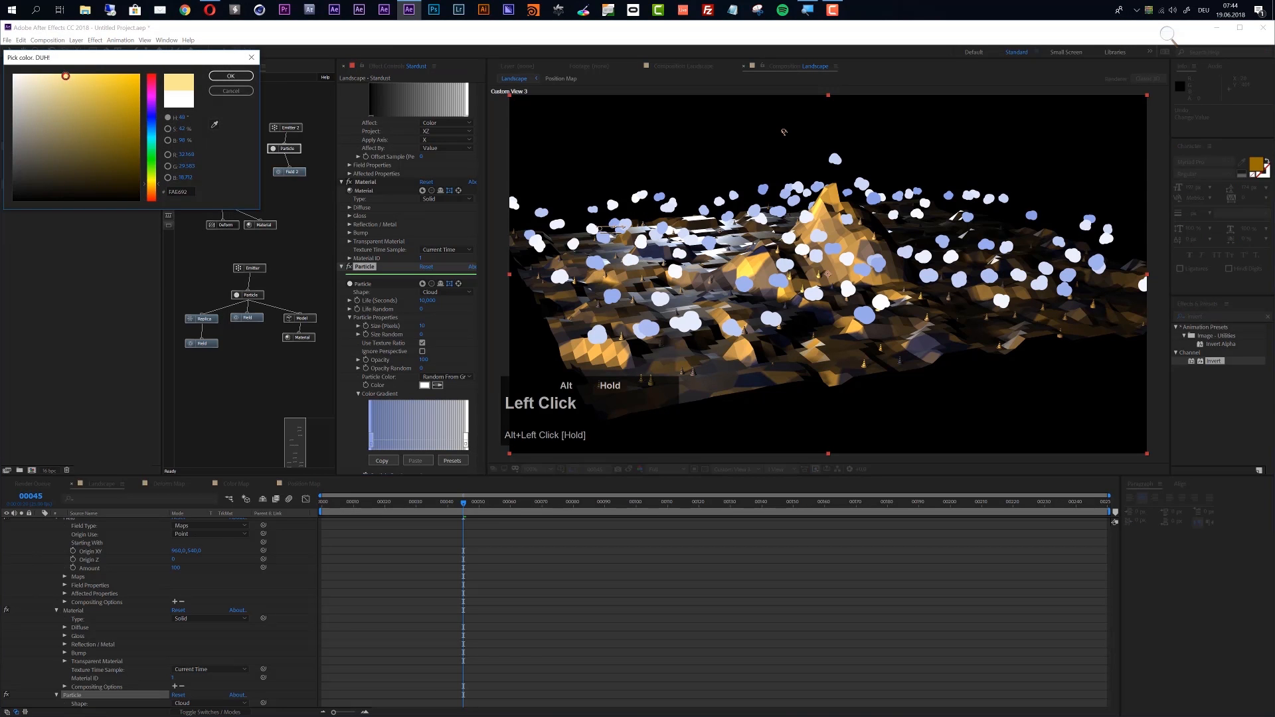
pyautogui.keyDown('alt'); pyautogui.click(224, 76); pyautogui.keyUp('alt')
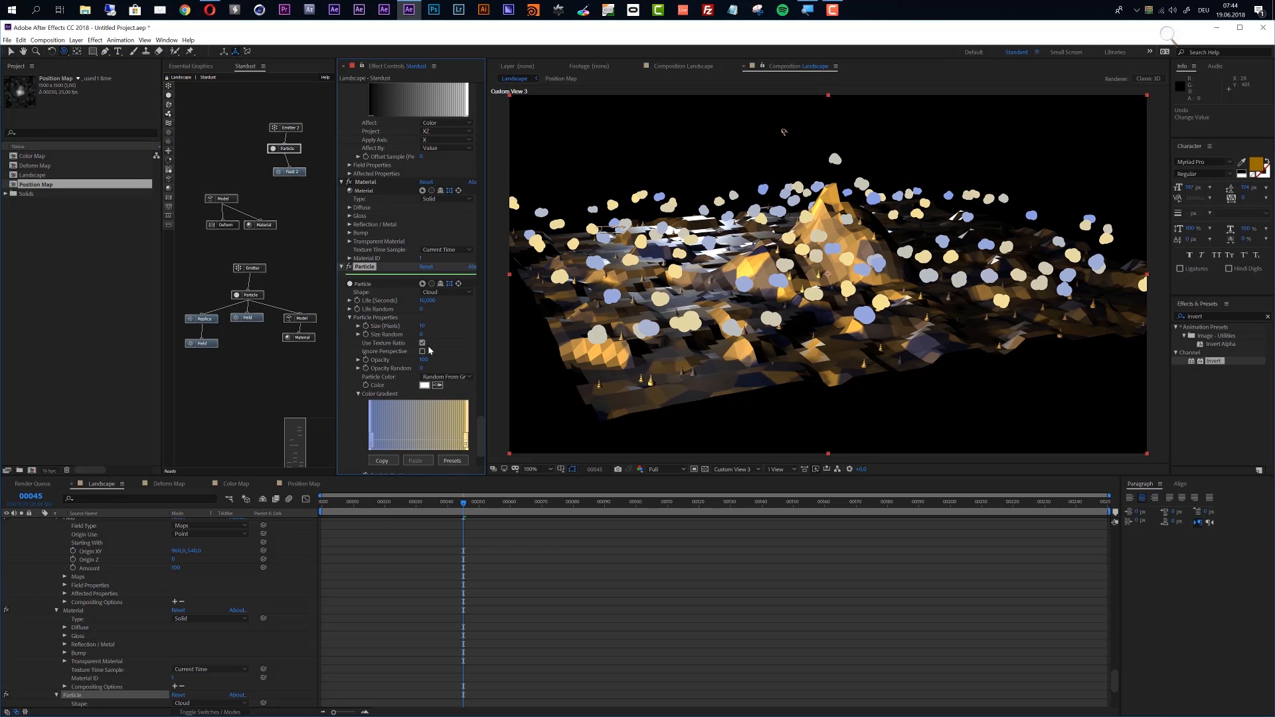
# Step: Set the cloud Particle's Opacity to 15 and its Opacity Random to 60
pyautogui.moveTo(424, 362); pyautogui.dragTo(396, 360)
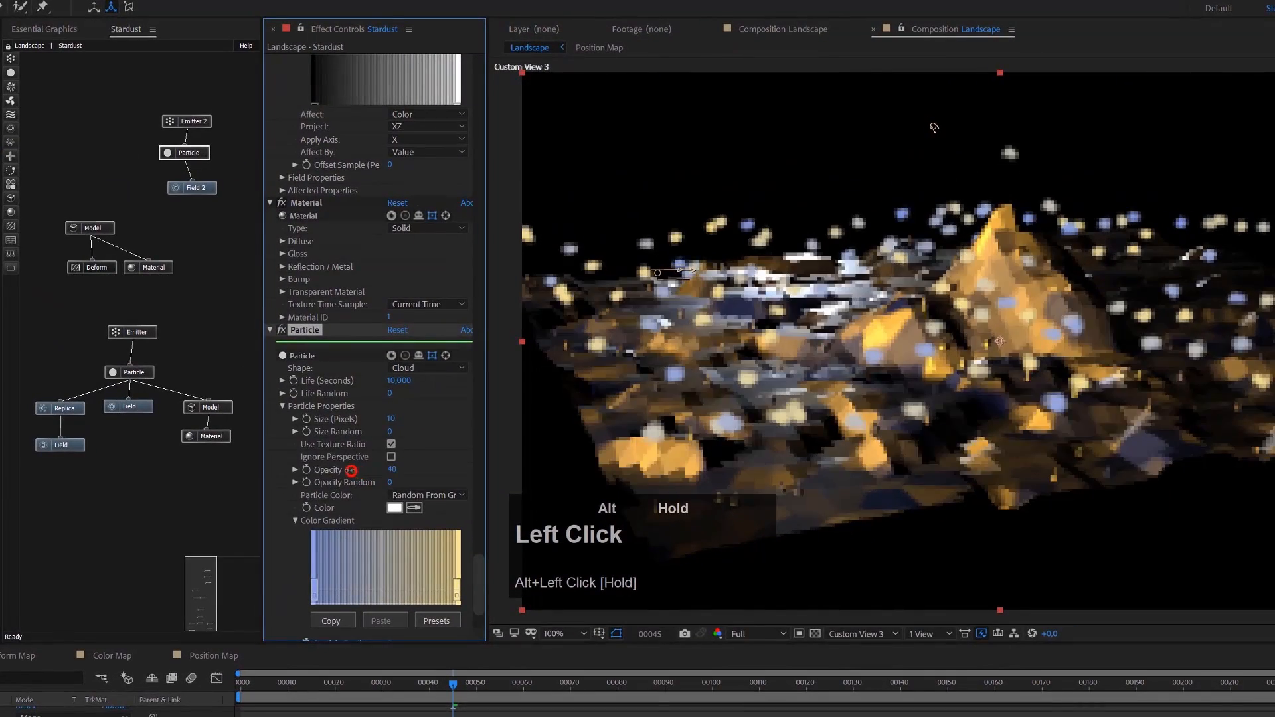
pyautogui.moveTo(350, 470)
pyautogui.mouseDown()
pyautogui.moveTo(307, 466)
pyautogui.moveTo(365, 468)
pyautogui.mouseUp()
pyautogui.keyDown('alt'); pyautogui.click(392, 470); pyautogui.keyUp('alt')
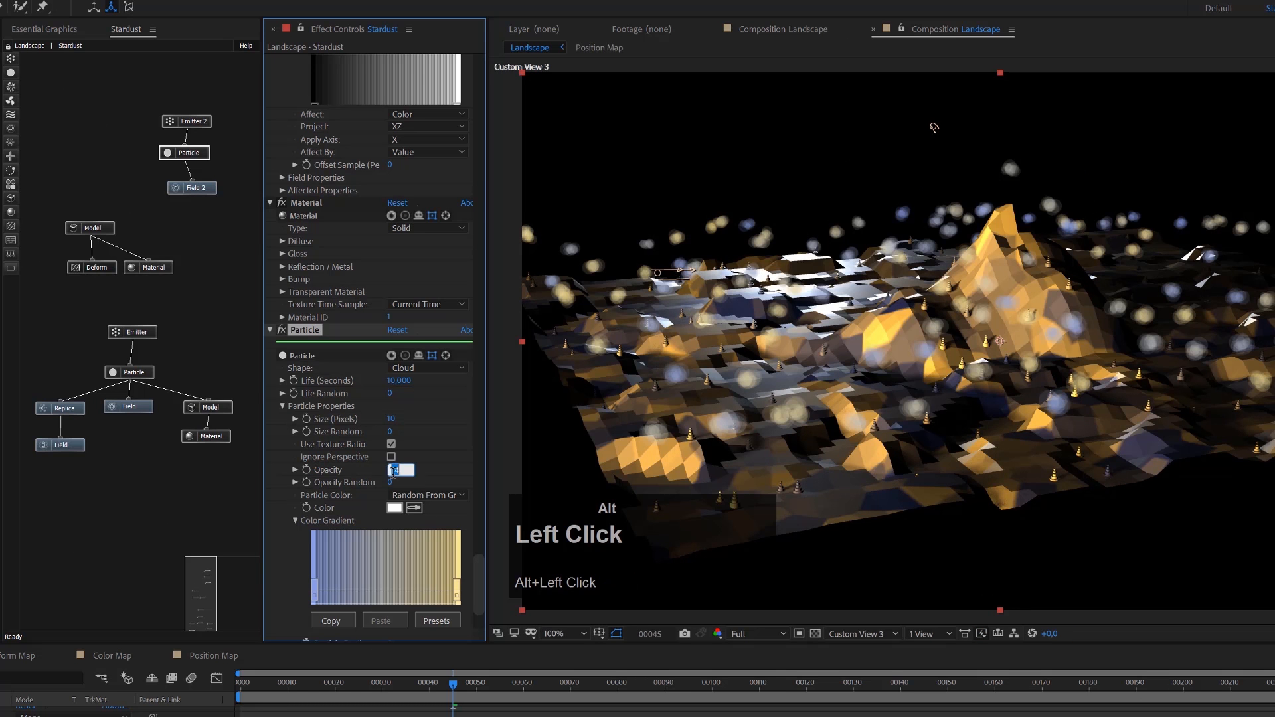
pyautogui.write('15')
pyautogui.press('Return')
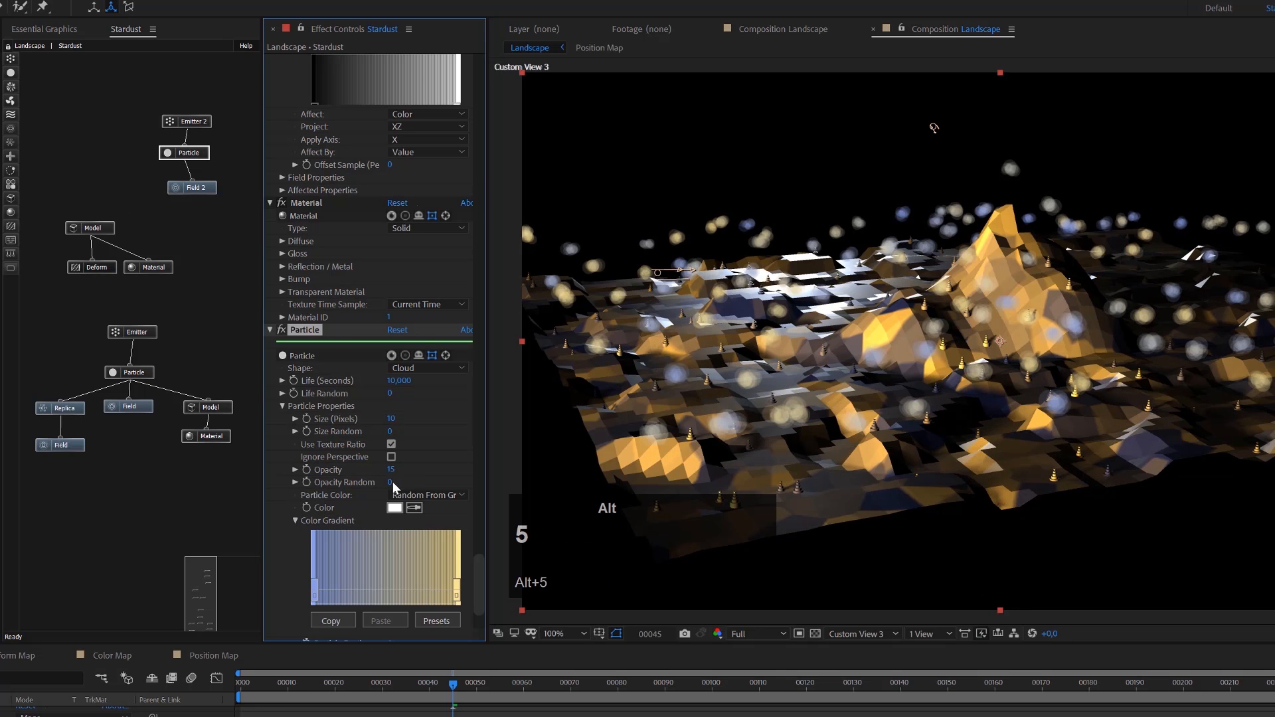
pyautogui.keyDown('alt'); pyautogui.click(392, 483); pyautogui.keyUp('alt')
pyautogui.write('60')
pyautogui.press('Return')
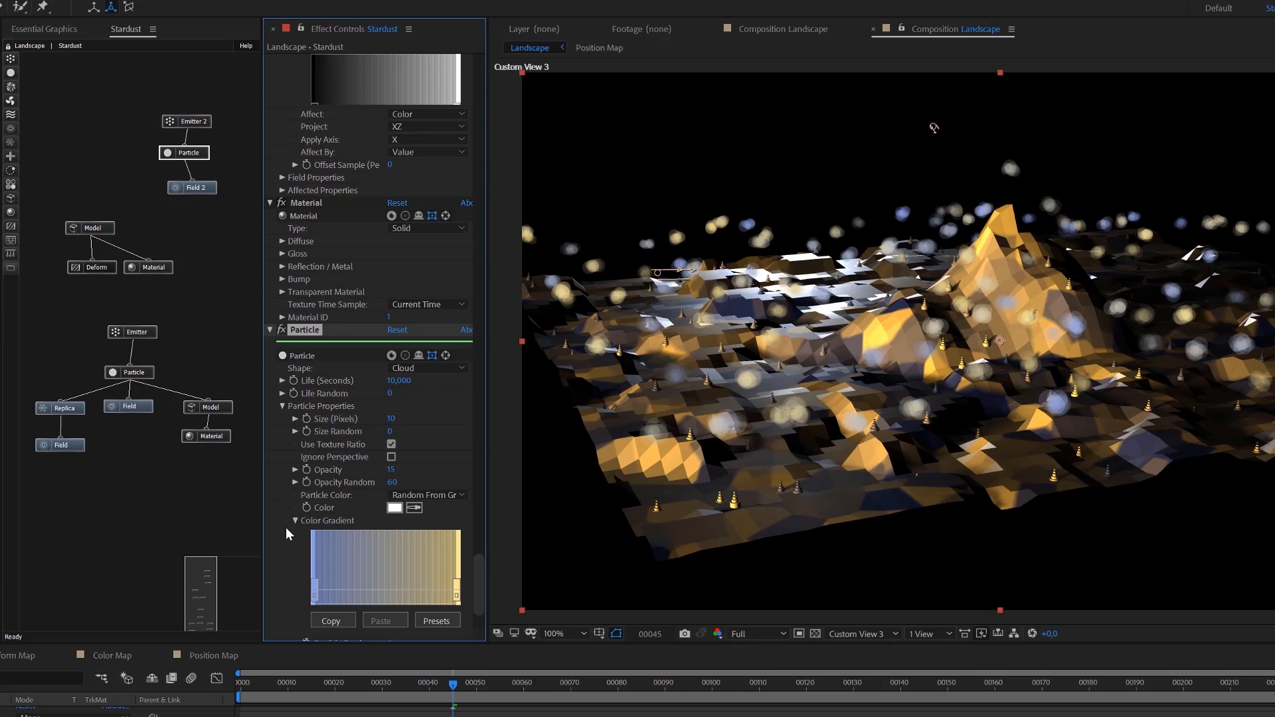
# Step: Set the cloud Particle's Particle Feather to 75 to soften the clouds
pyautogui.scroll(-3, 286, 527)
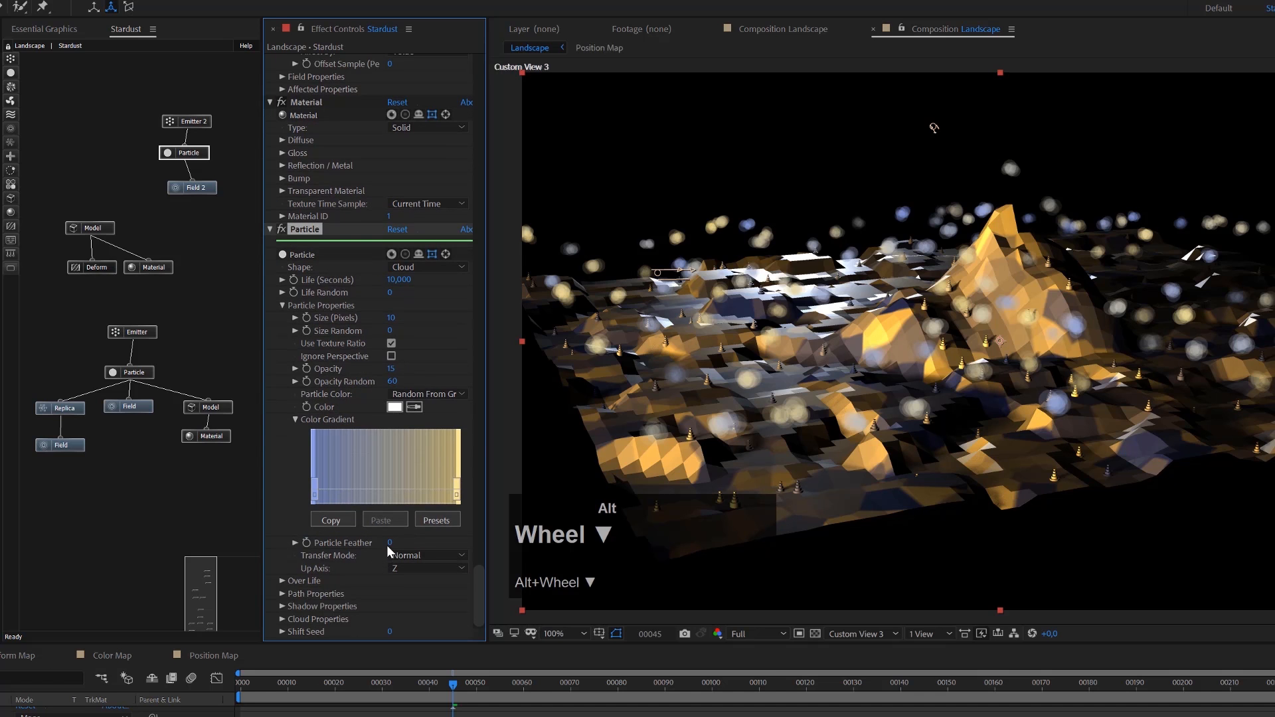
pyautogui.click(390, 543)
pyautogui.write('75')
pyautogui.press('Return')
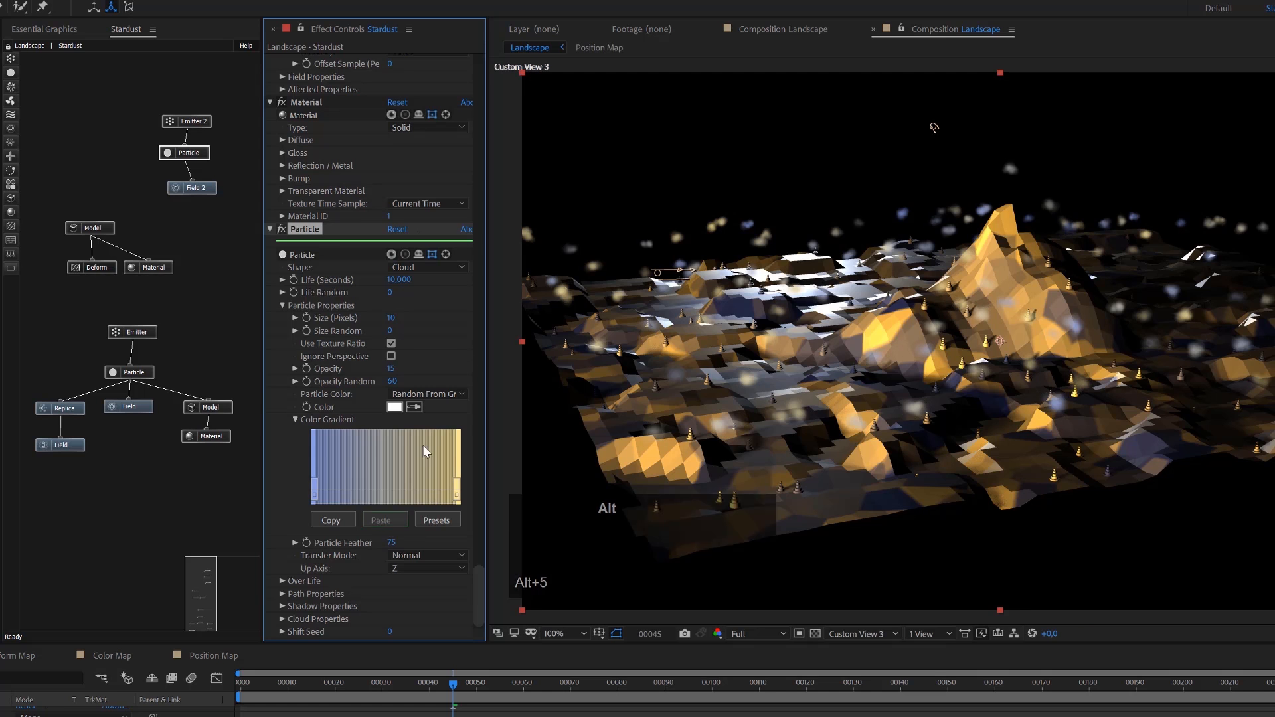
# Step: Raise the cloud Particle's Size Random to 98 and its Size to 17 pixels
pyautogui.moveTo(393, 332); pyautogui.dragTo(504, 333)
pyautogui.moveTo(393, 323); pyautogui.dragTo(397, 320)
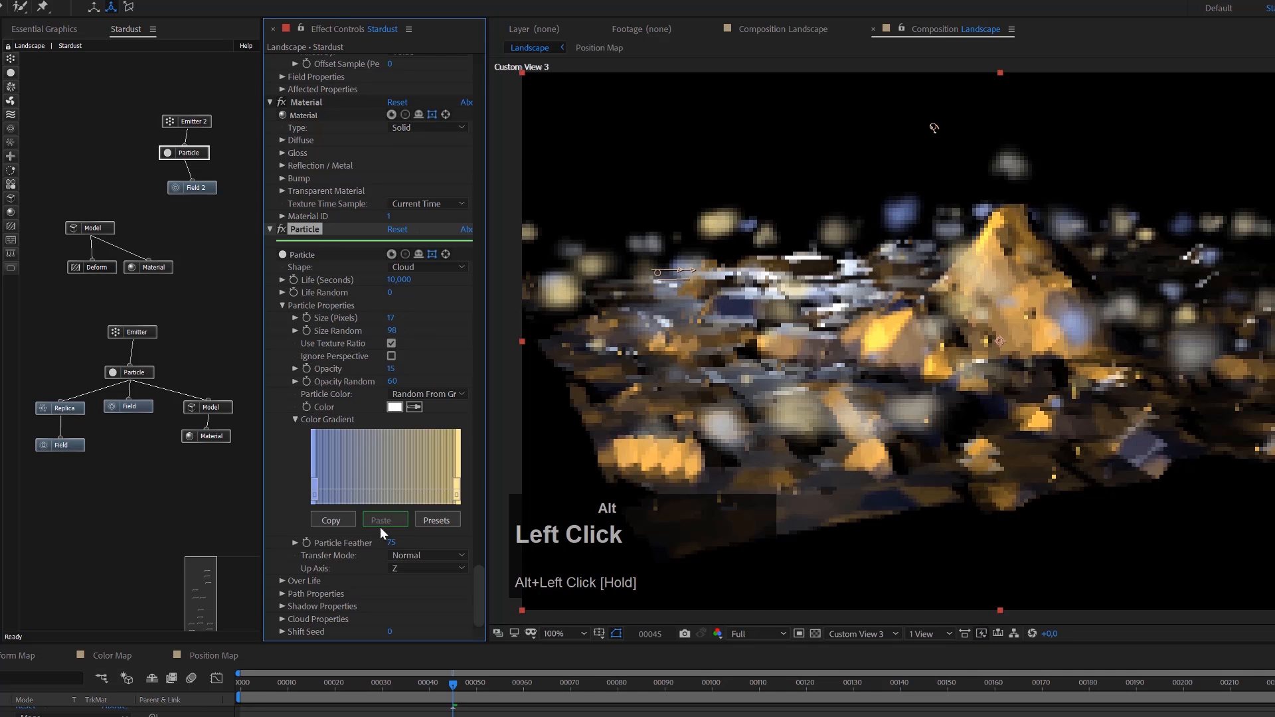
# Step: Set the cloud Particle's Transfer Mode to Add and reduce its Size to 14 pixels
pyautogui.click(405, 555)
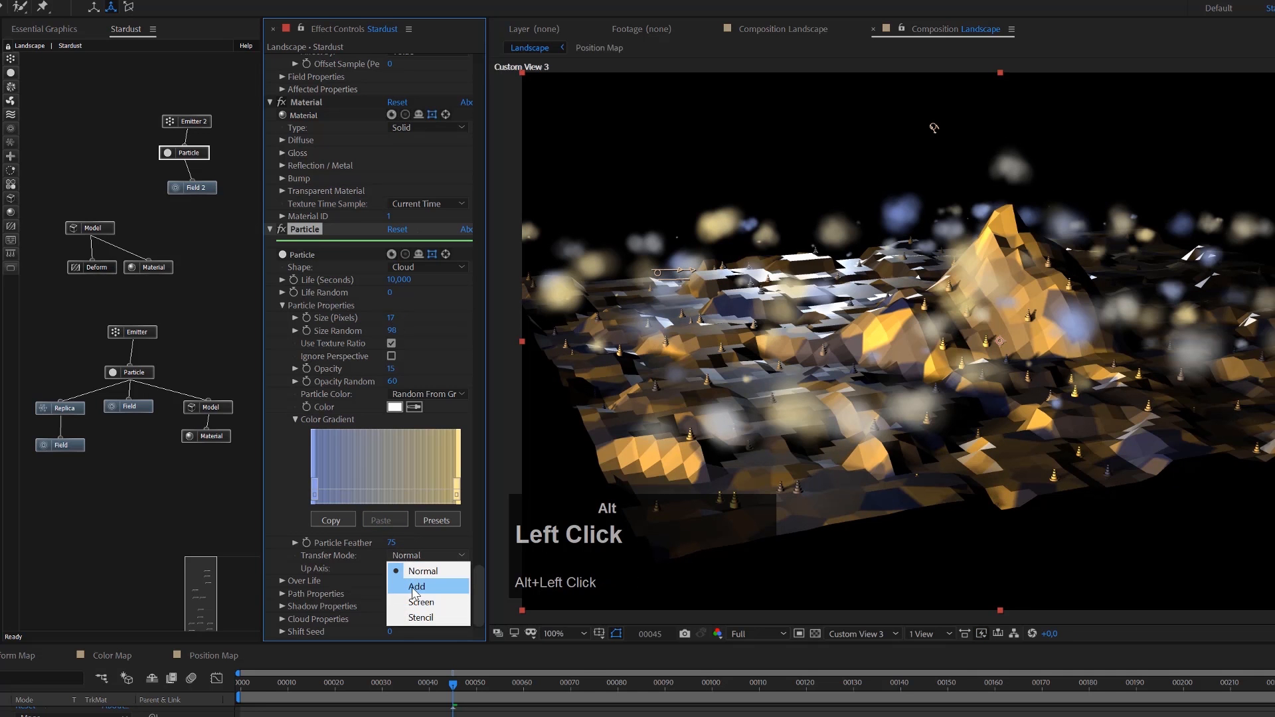
pyautogui.click(416, 588)
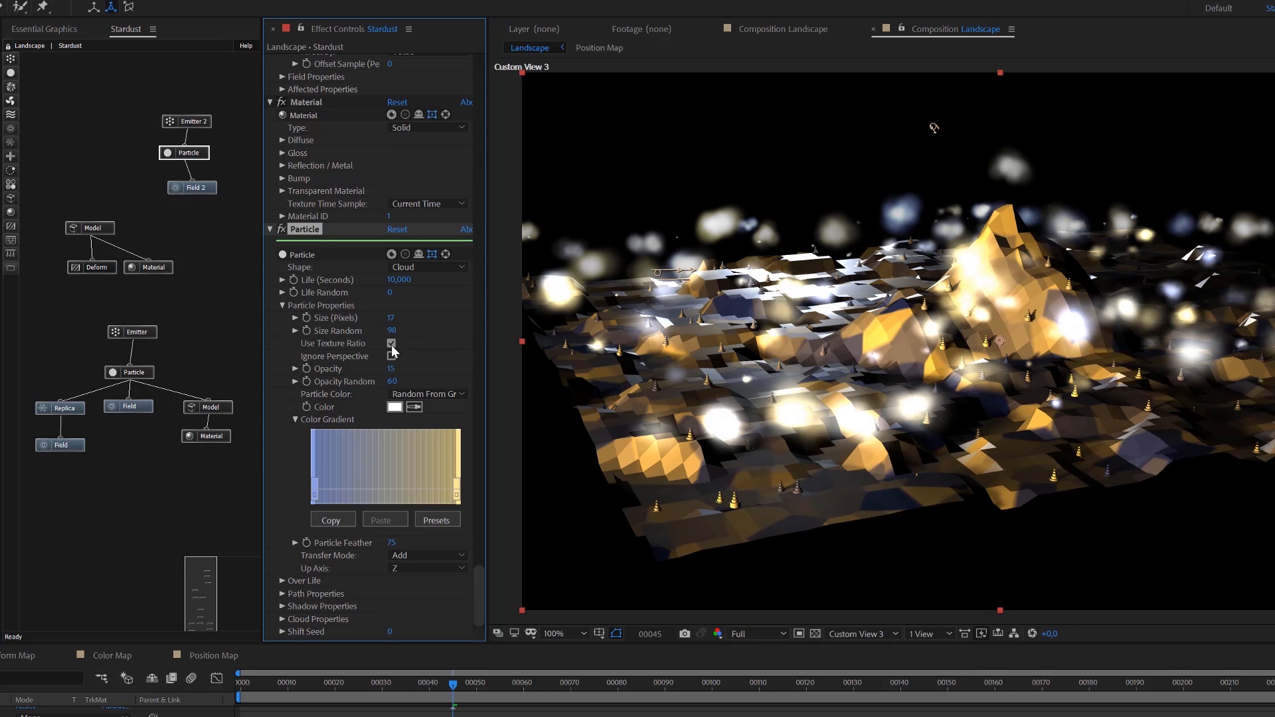
pyautogui.keyDown('alt'); pyautogui.click(390, 317); pyautogui.keyUp('alt')
pyautogui.moveTo(390, 315); pyautogui.dragTo(391, 317)
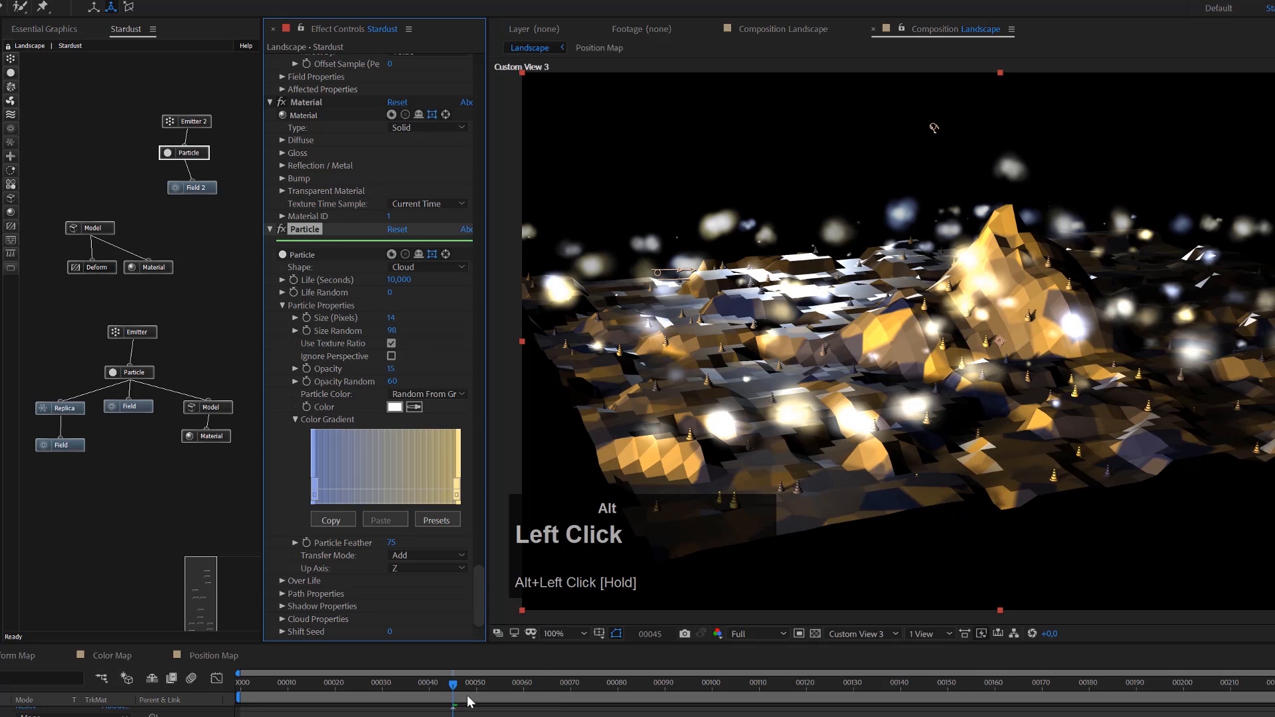
# Step: Examine the glowing clouds around the mountain at frame 37 from closer camera angles
pyautogui.moveTo(447, 686); pyautogui.dragTo(407, 685)
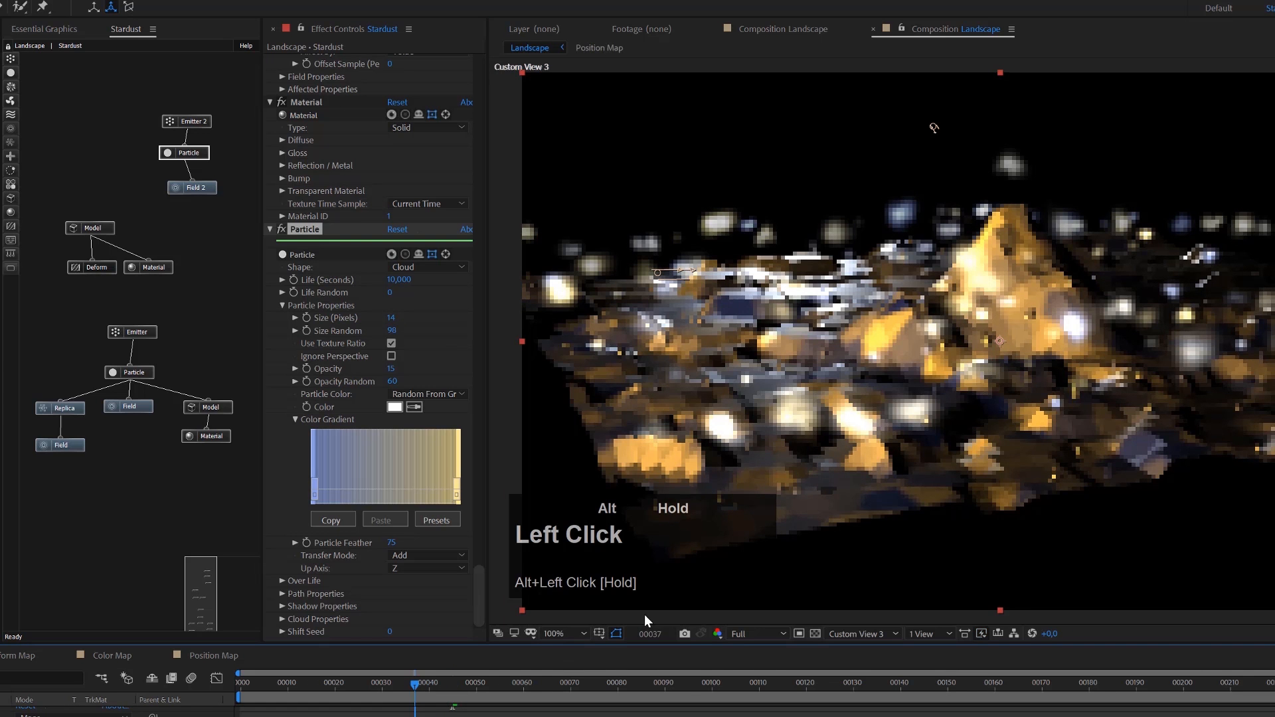
pyautogui.moveTo(1004, 320)
pyautogui.mouseDown()
pyautogui.moveTo(1058, 320)
pyautogui.moveTo(1007, 323)
pyautogui.mouseUp()
pyautogui.hotkey('alt', 'c')
pyautogui.moveTo(926, 122); pyautogui.dragTo(1219, 242)
pyautogui.hotkey('alt', 'c')
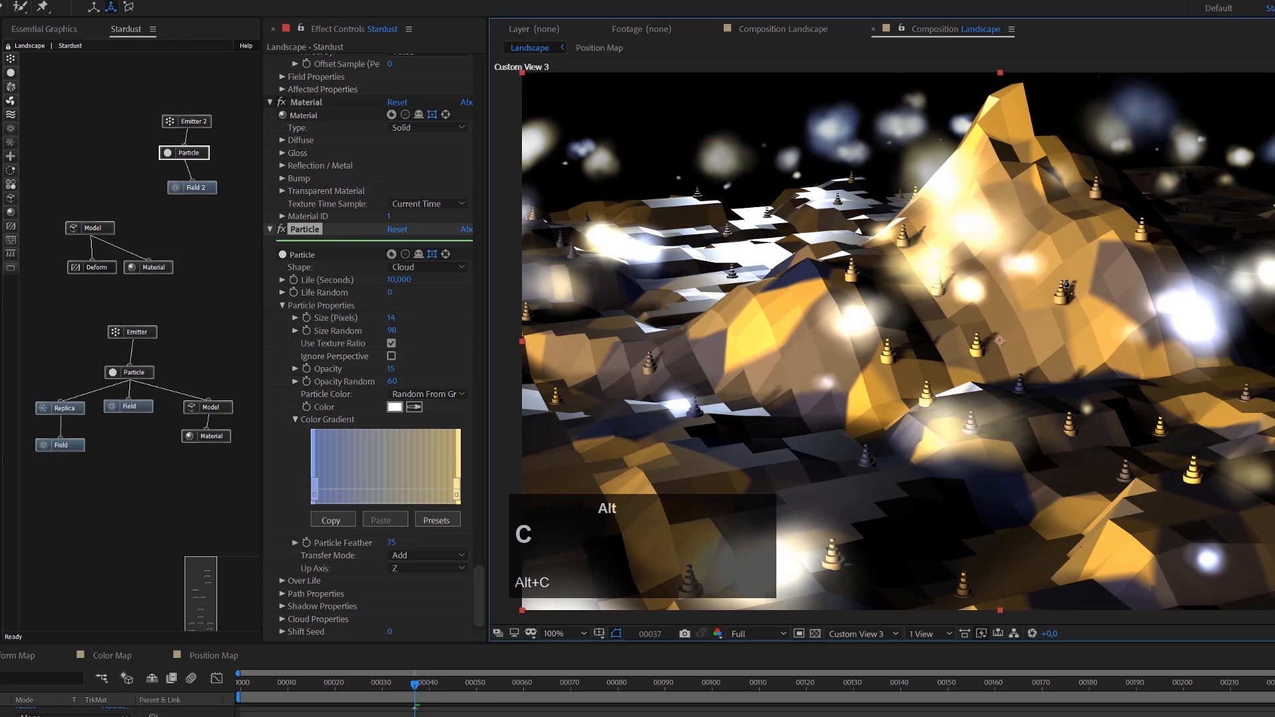
pyautogui.keyDown('alt'); pyautogui.moveTo(1067, 286); pyautogui.dragTo(894, 177); pyautogui.keyUp('alt')
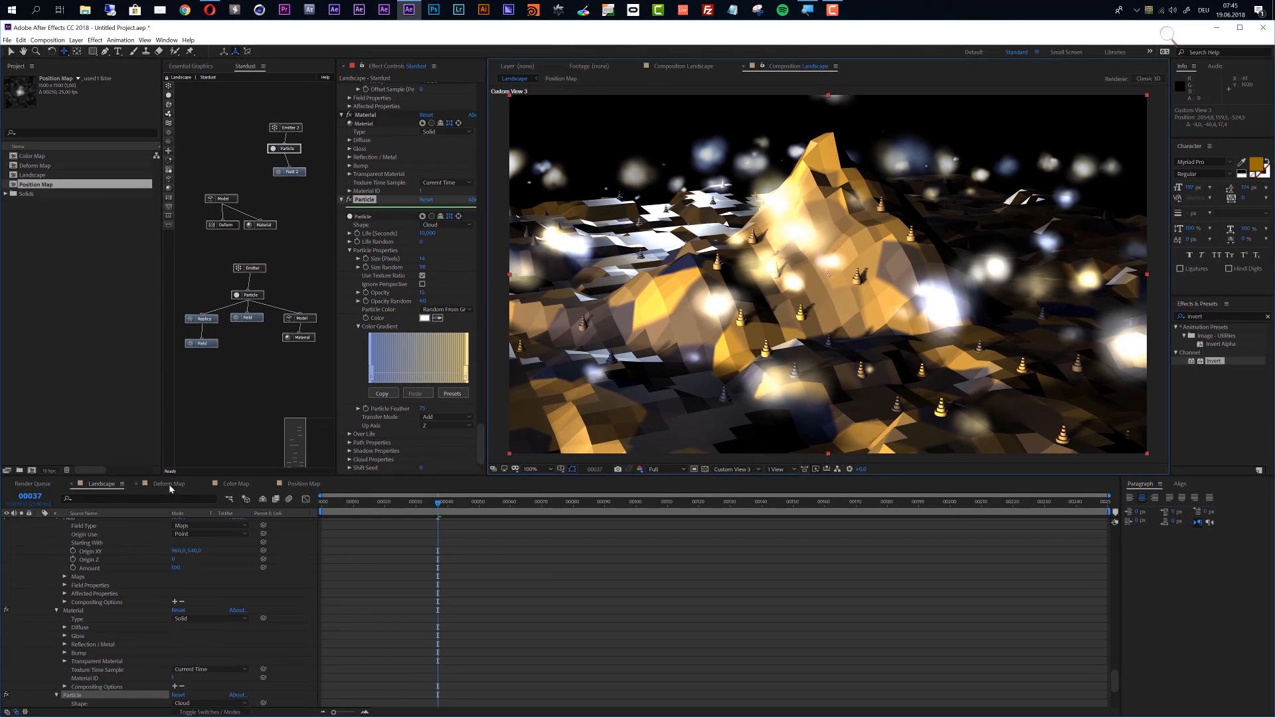
# Step: In the Deform Map composition, add the expression time*50 to the Evolution of the top Cell Pattern layer
pyautogui.keyDown('alt'); pyautogui.click(169, 485); pyautogui.keyUp('alt')
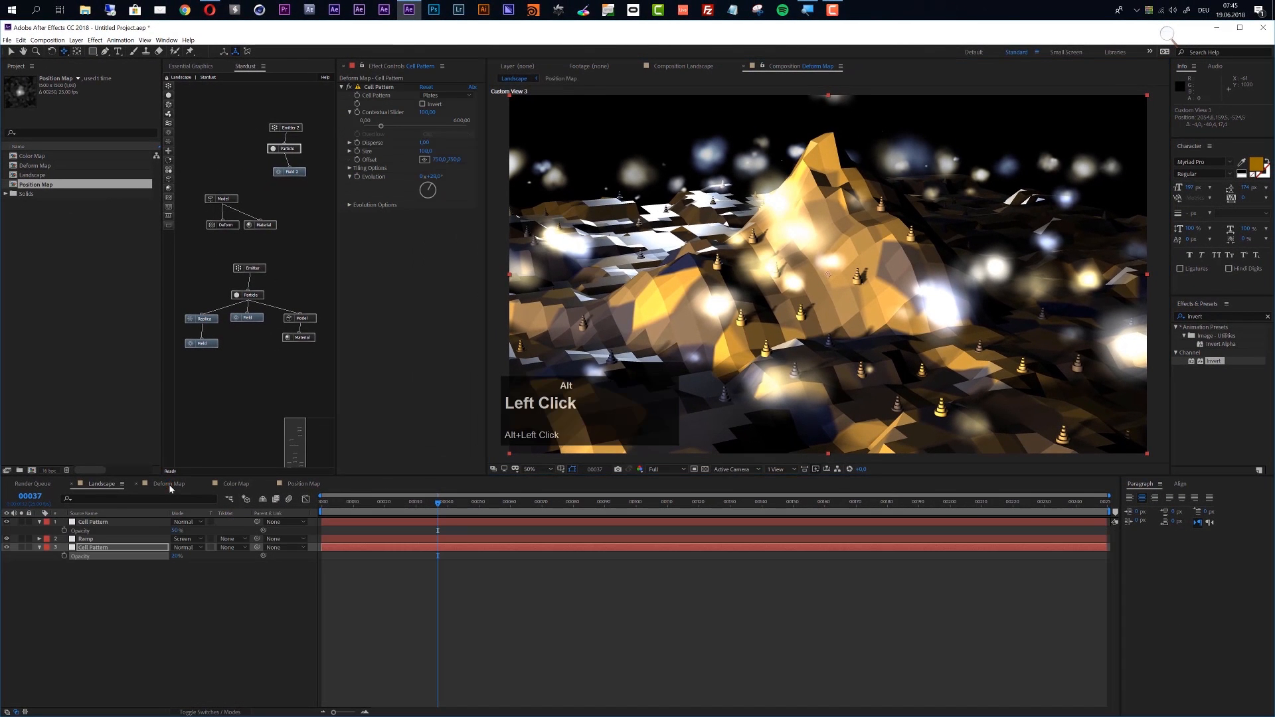
pyautogui.click(91, 549)
pyautogui.click(94, 523)
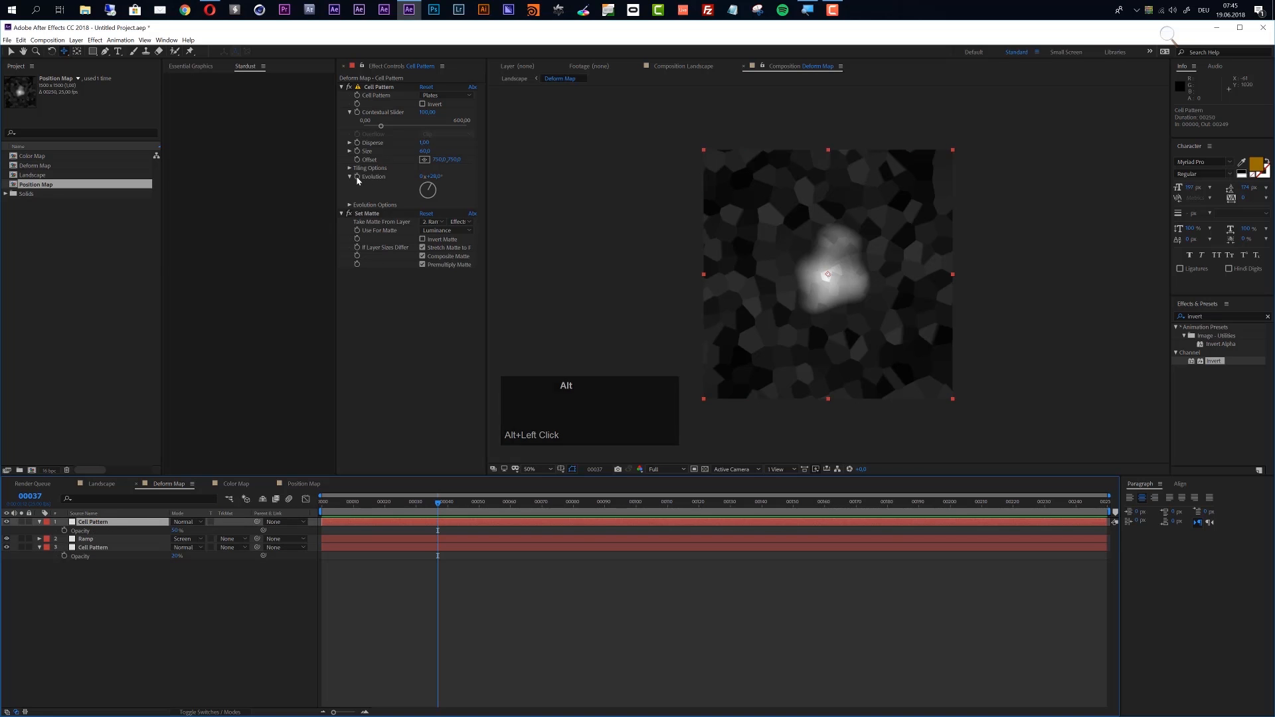
pyautogui.keyDown('alt'); pyautogui.click(299, 485); pyautogui.keyUp('alt')
pyautogui.click(236, 486)
pyautogui.click(163, 486)
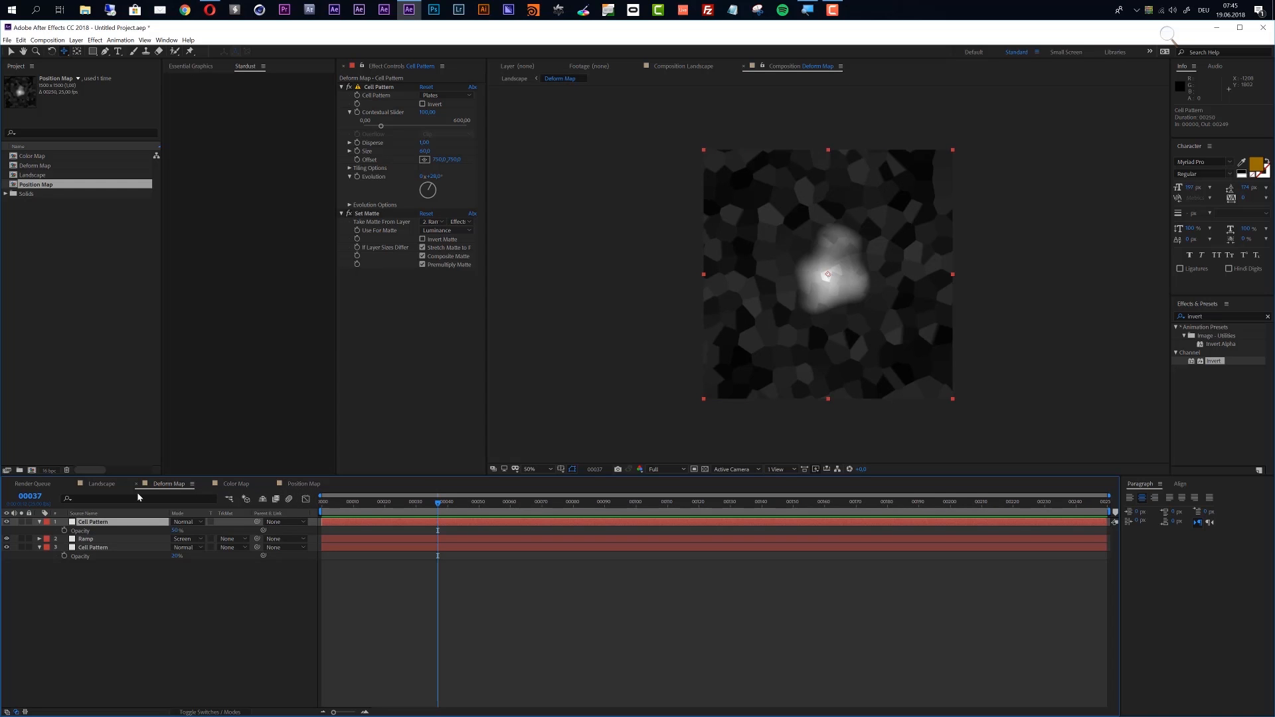
pyautogui.keyDown('alt'); pyautogui.click(160, 489); pyautogui.keyUp('alt')
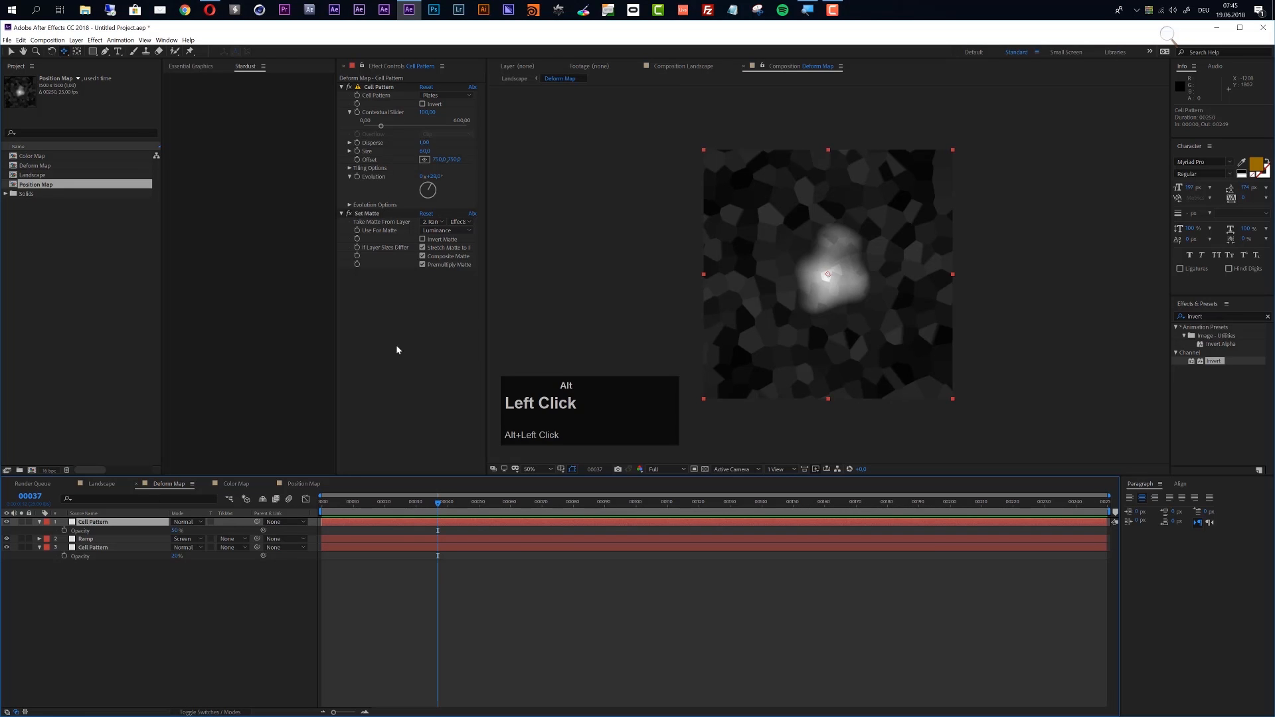
pyautogui.keyDown('alt'); pyautogui.click(357, 176); pyautogui.keyUp('alt')
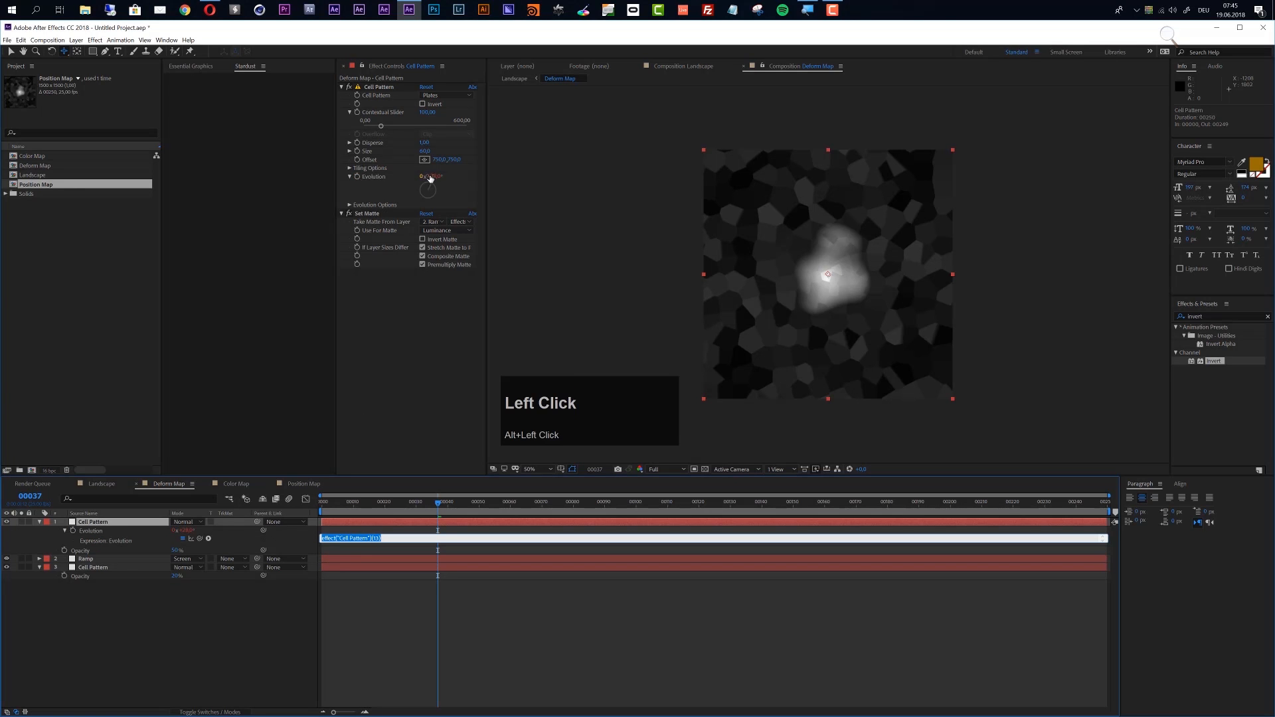
pyautogui.write('ti')
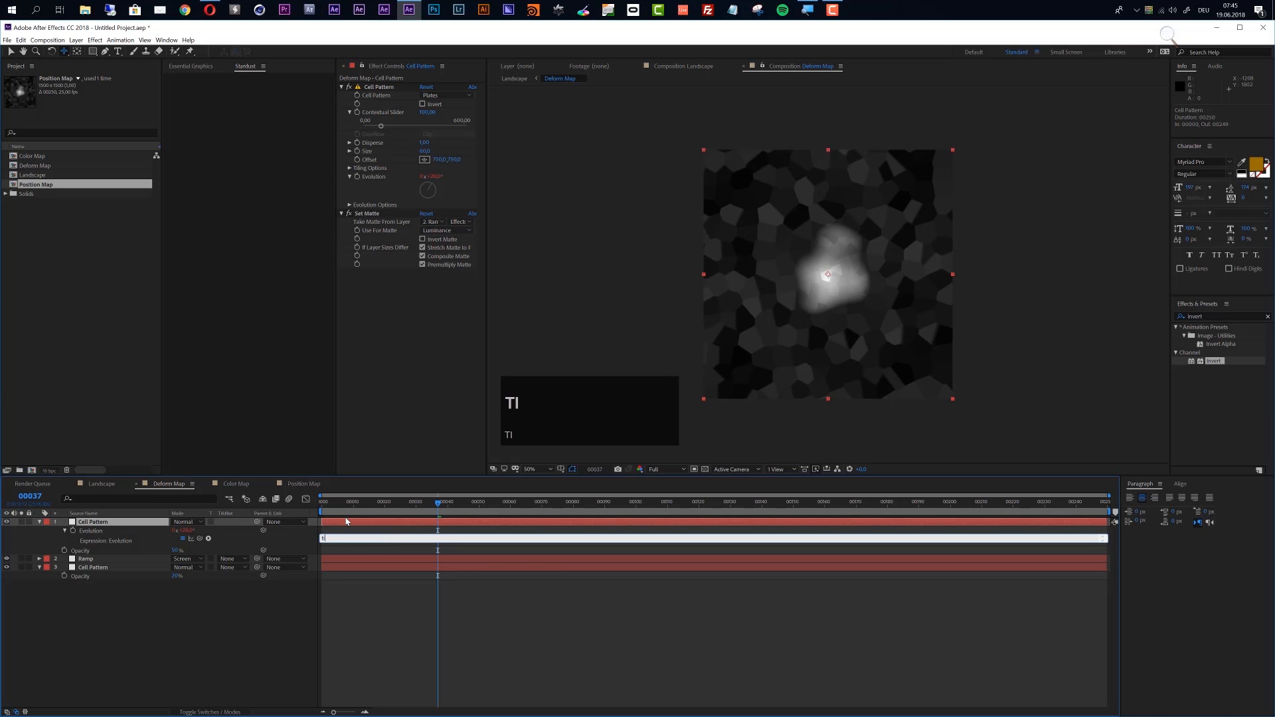
pyautogui.write('me*50')
pyautogui.click(347, 522)
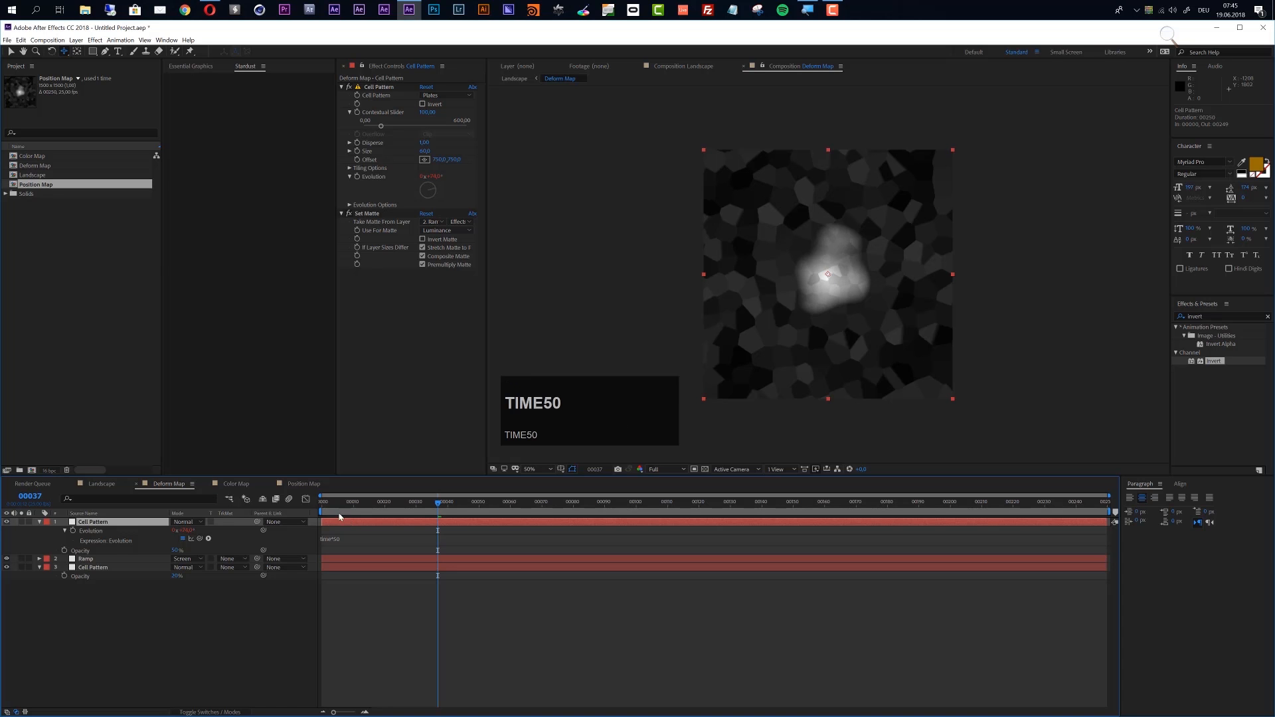
# Step: Copy the time*50 expression to the Evolution of the bottom Cell Pattern layer in the Deform Map
pyautogui.rightClick(125, 542)
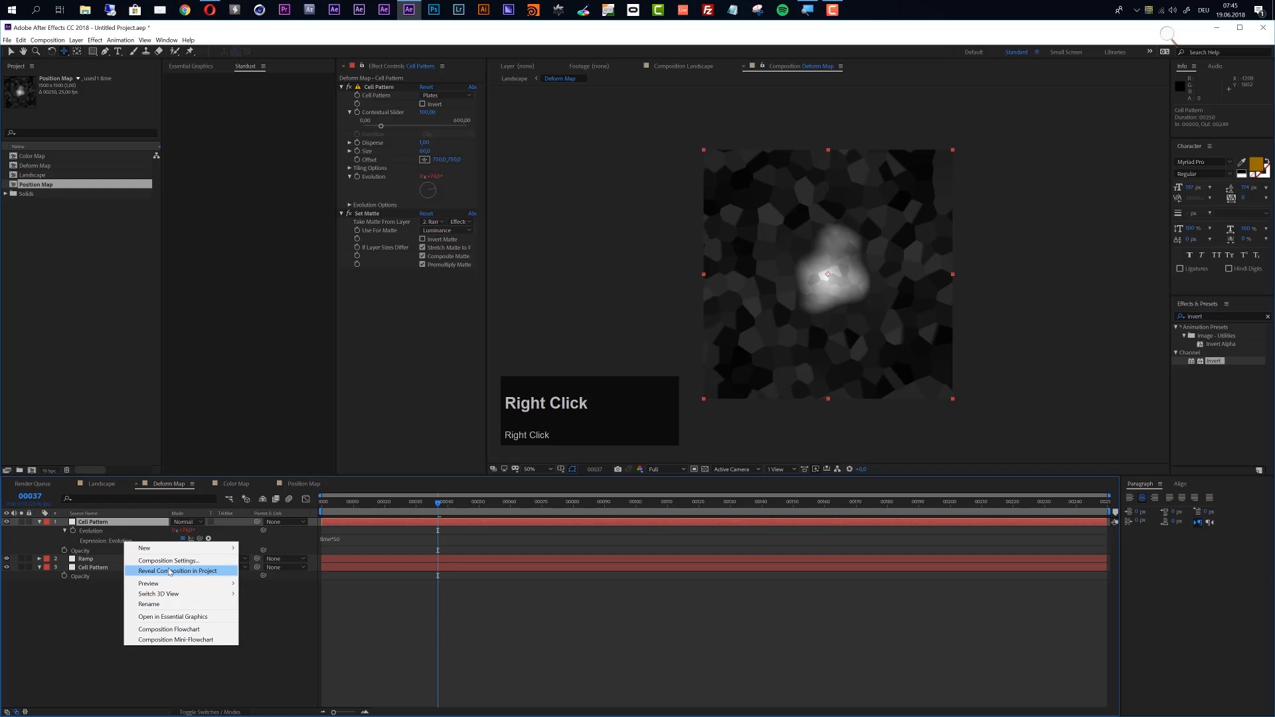
pyautogui.click(330, 539)
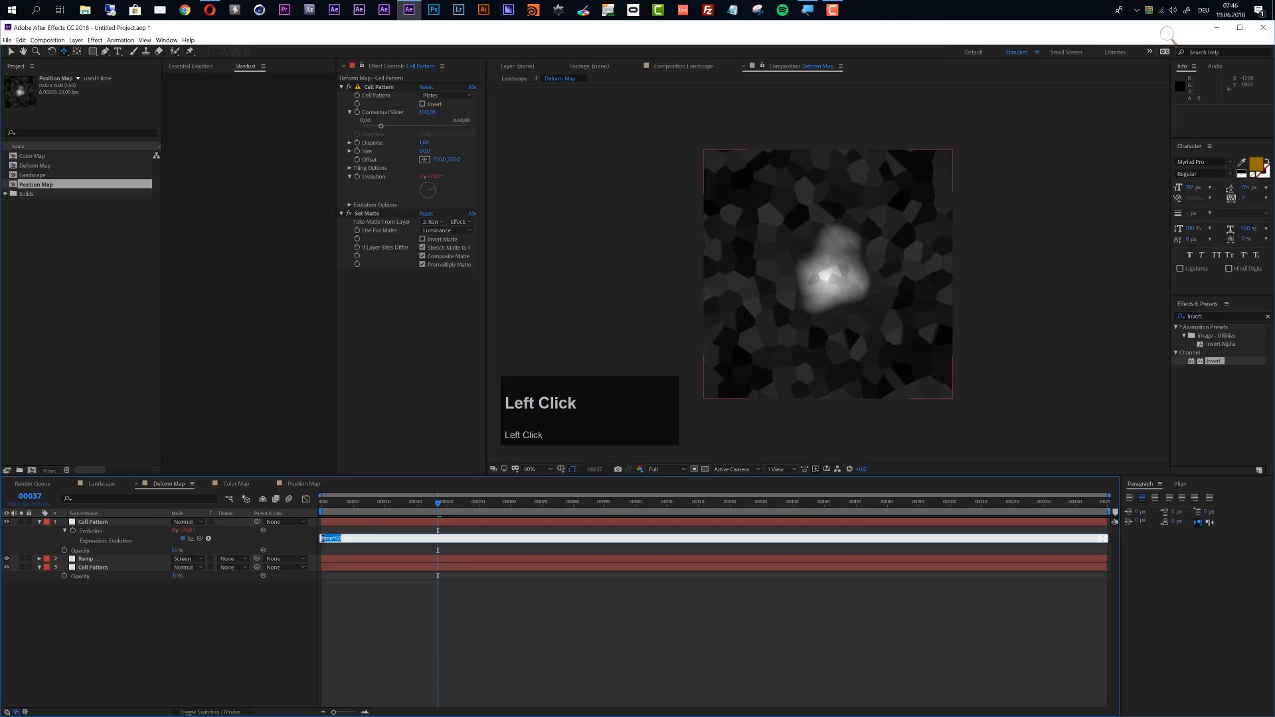
pyautogui.hotkey('ctrl', 'c')
pyautogui.click(118, 569)
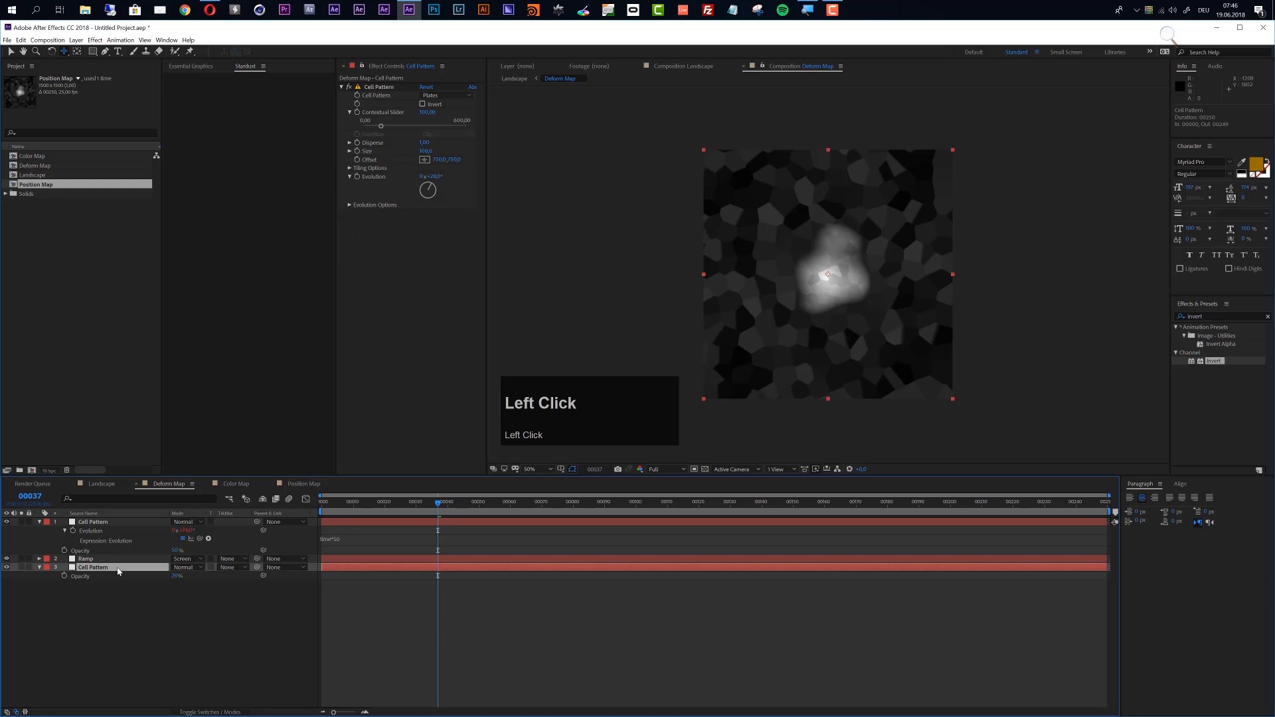
pyautogui.keyDown('alt'); pyautogui.click(358, 180); pyautogui.keyUp('alt')
pyautogui.hotkey('ctrl', 'v')
pyautogui.click(389, 636)
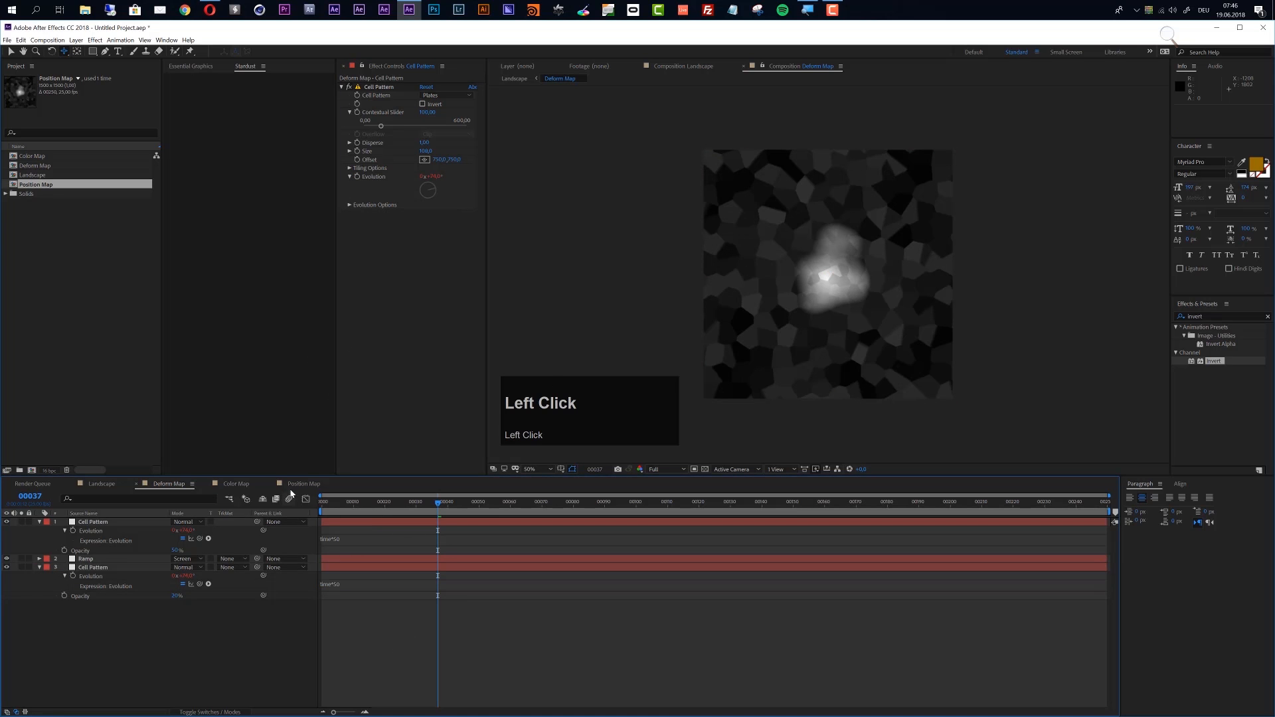
# Step: In the Position Map composition, apply the copied time*50 expression to the Evolution of both Cell Pattern layers
pyautogui.click(303, 483)
pyautogui.click(108, 531)
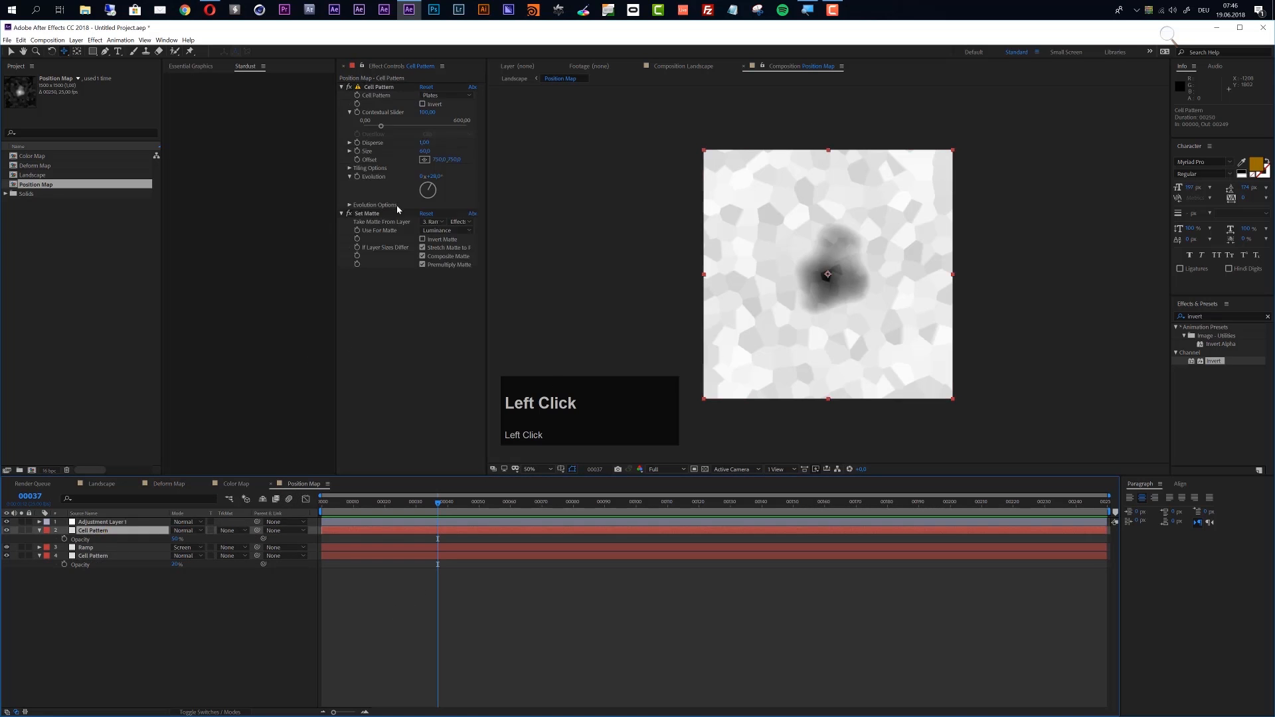
pyautogui.keyDown('alt'); pyautogui.click(357, 177); pyautogui.keyUp('alt')
pyautogui.hotkey('ctrl', 'v')
pyautogui.click(104, 577)
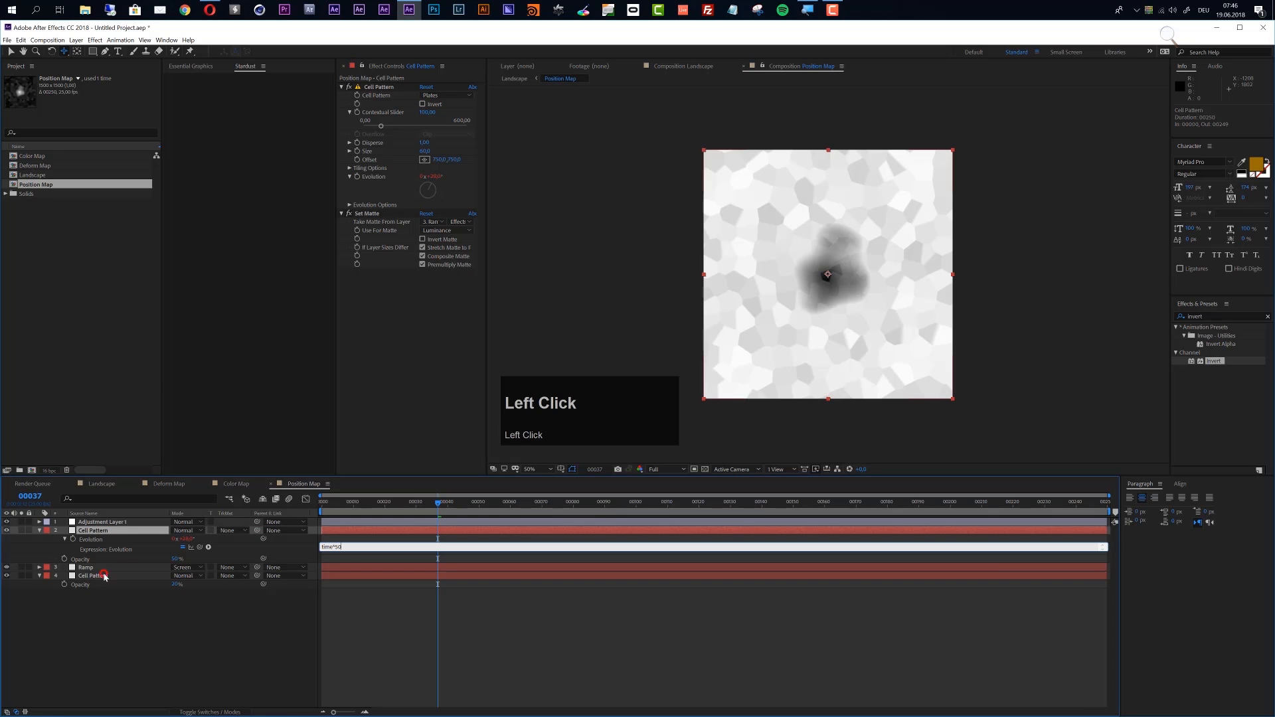
pyautogui.keyDown('alt'); pyautogui.click(360, 174); pyautogui.keyUp('alt')
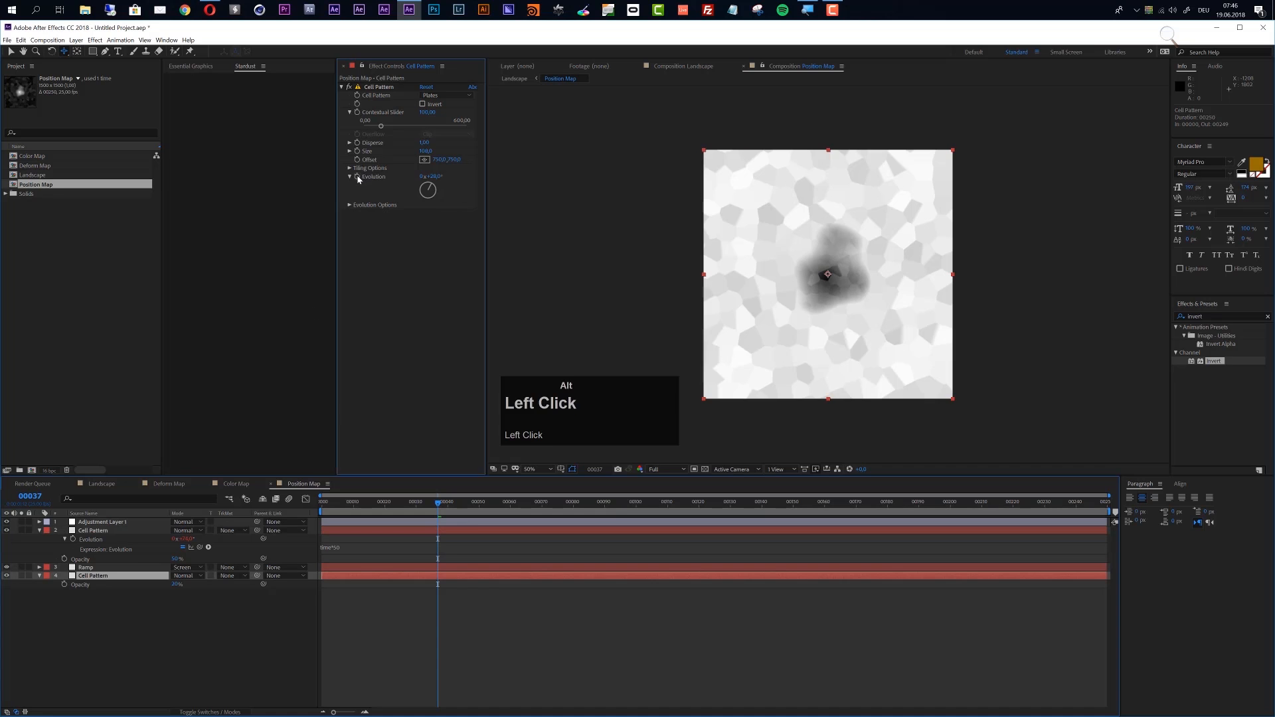
pyautogui.hotkey('ctrl', 'v')
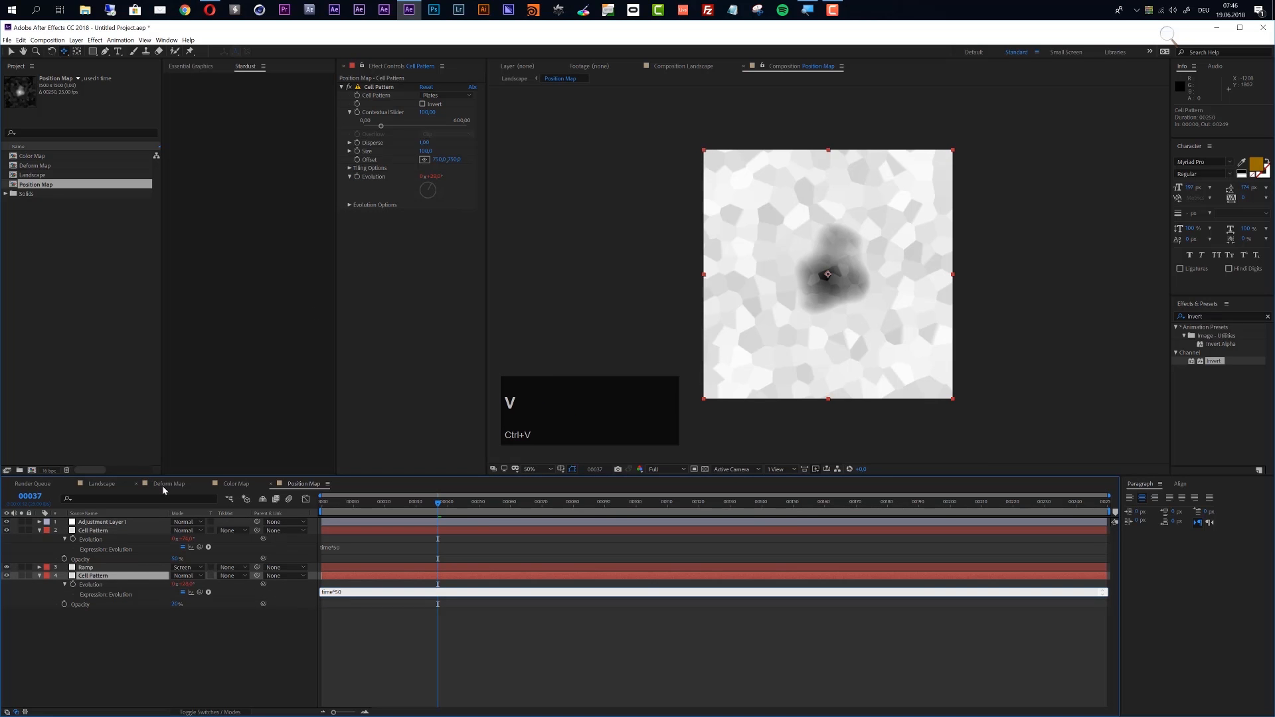
# Step: In the Color Map composition, apply the copied time*50 expression to the Cell Pattern layer's Evolution
pyautogui.click(234, 485)
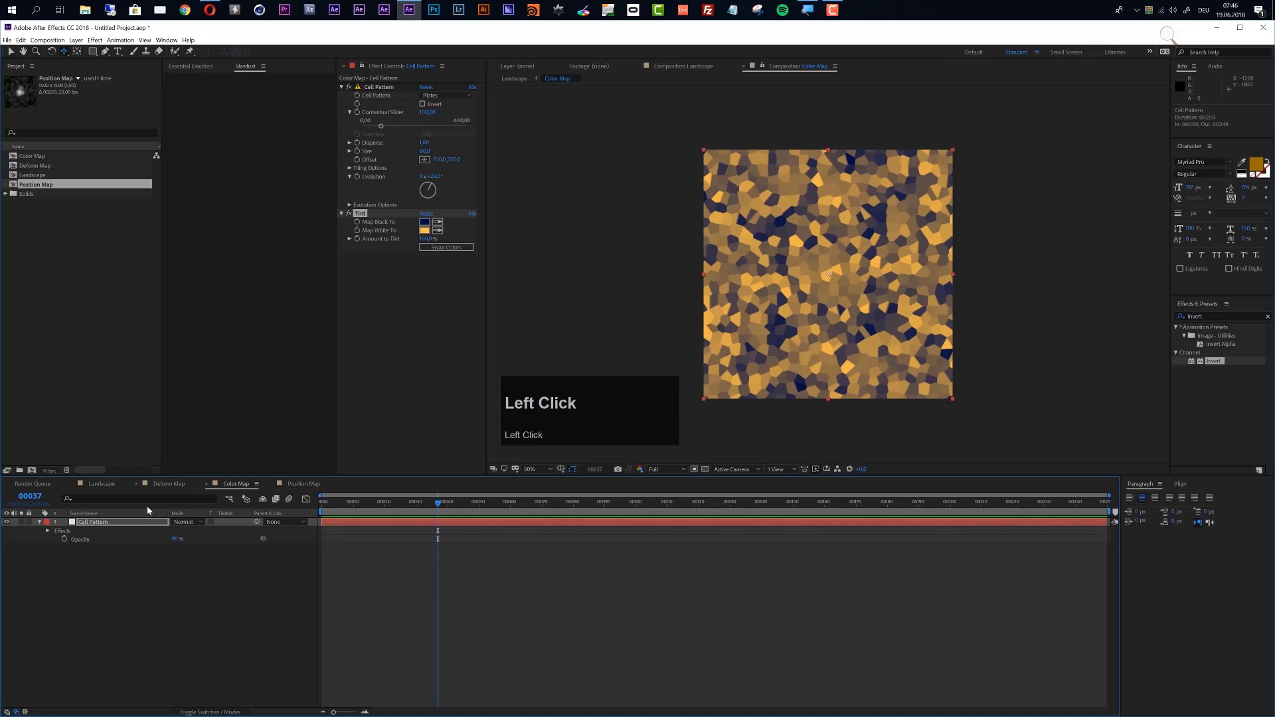
pyautogui.click(107, 524)
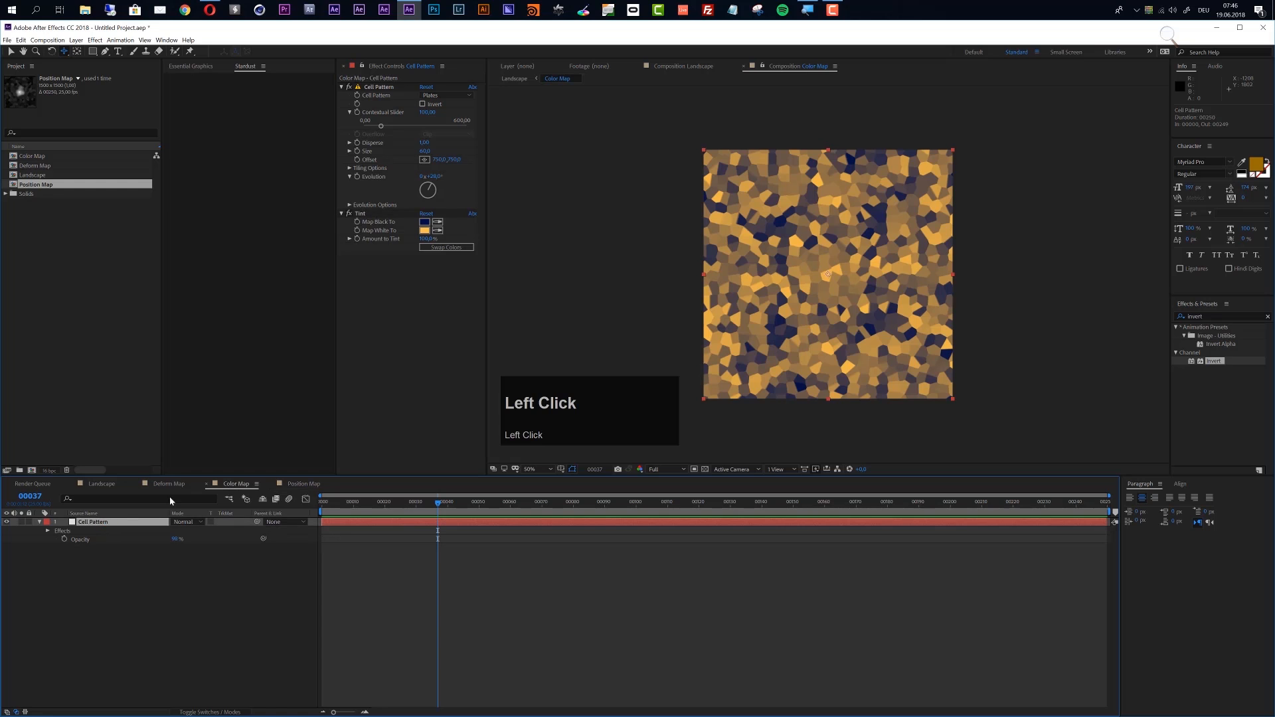
pyautogui.keyDown('alt'); pyautogui.click(357, 176); pyautogui.keyUp('alt')
pyautogui.hotkey('ctrl', 'v')
pyautogui.click(206, 530)
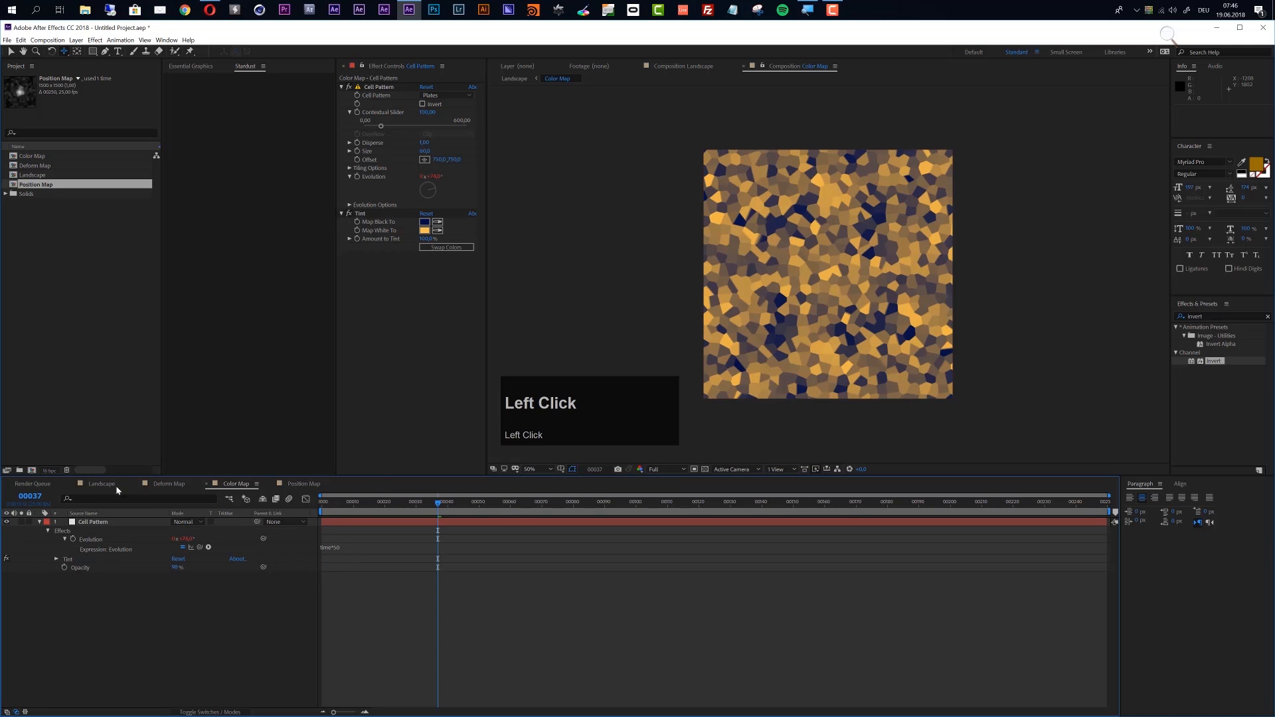
# Step: Scrub through the Color Map and Landscape compositions to about frame 88 and examine the animated terrain from another angle
pyautogui.moveTo(341, 510); pyautogui.dragTo(595, 510)
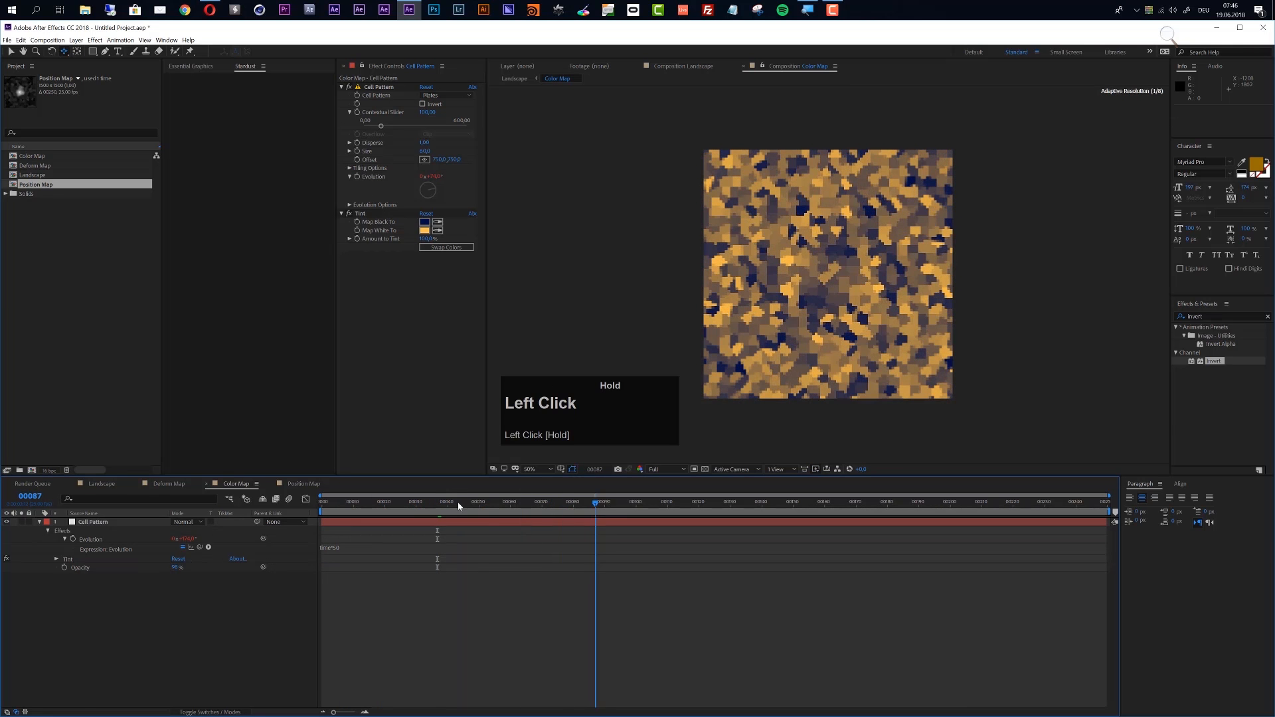
pyautogui.click(101, 484)
pyautogui.moveTo(398, 507); pyautogui.dragTo(598, 527)
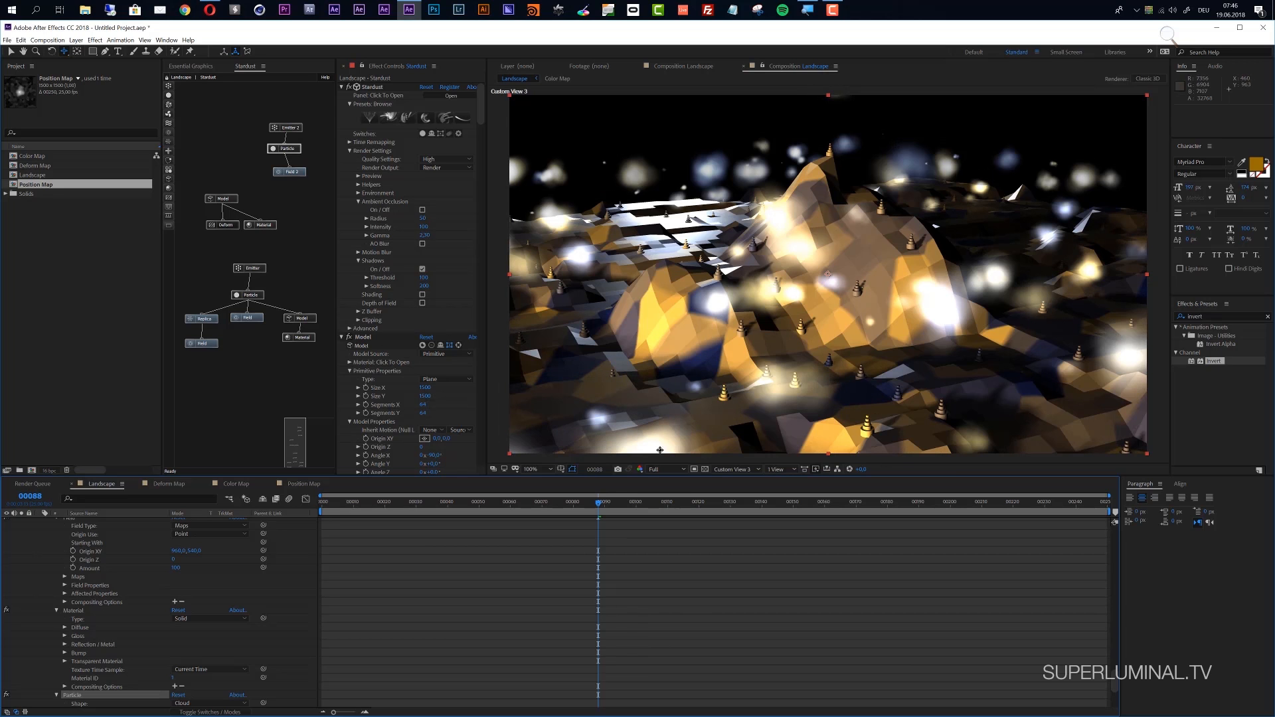
pyautogui.press('c')
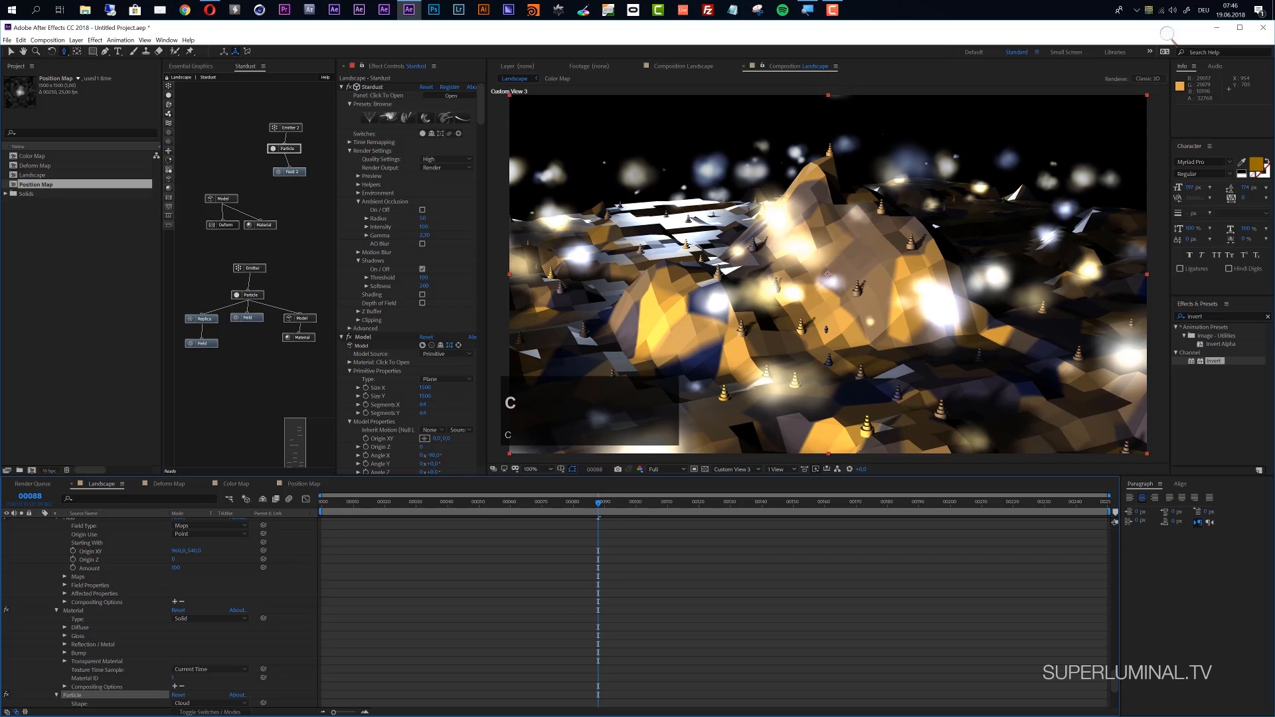
pyautogui.moveTo(826, 328); pyautogui.dragTo(861, 338)
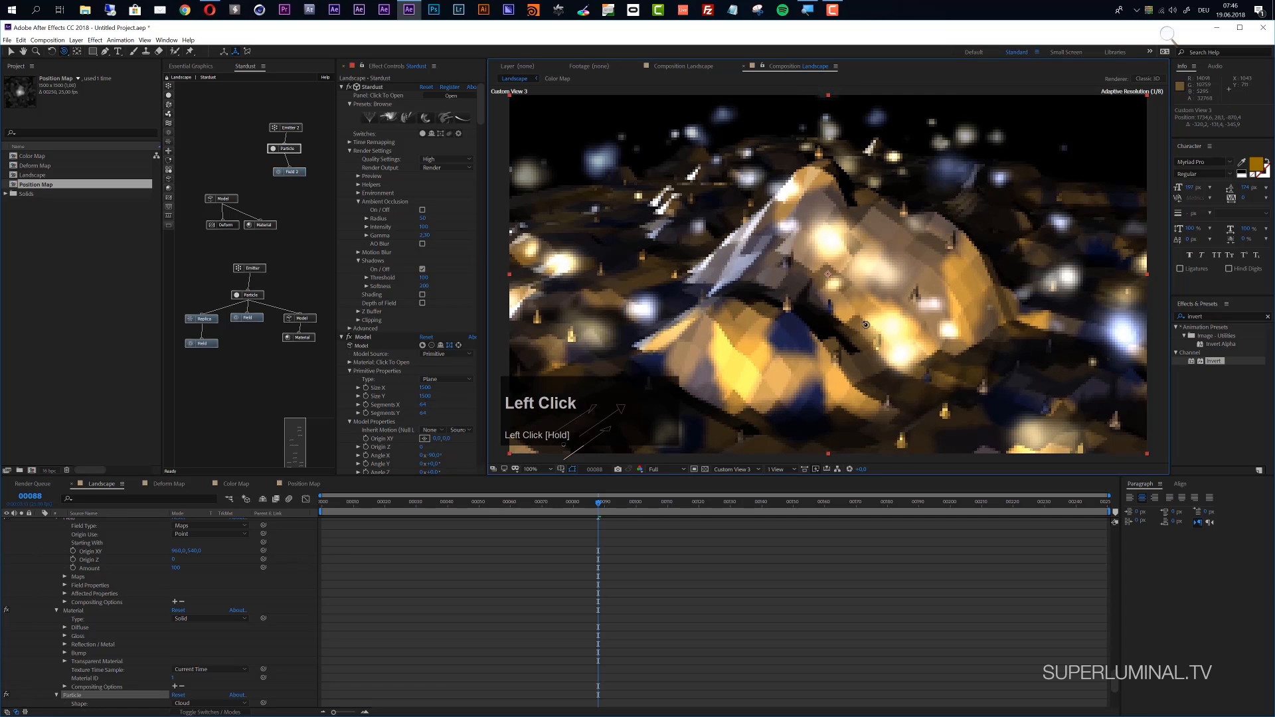